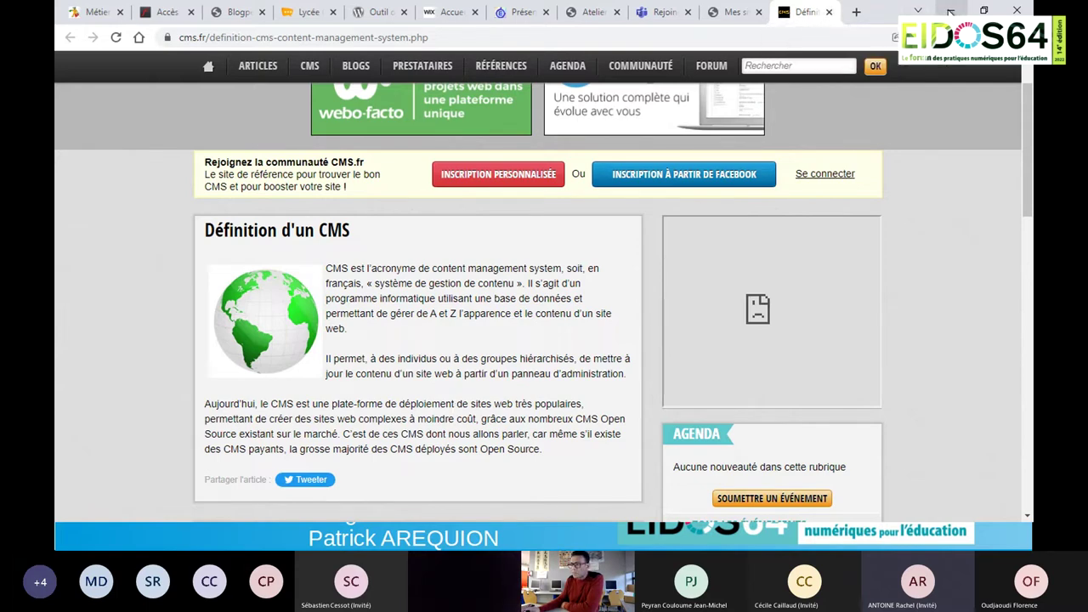
# Advance the slideshow to the slide on customizing the WordPress site's design, and return to the browser.
pyautogui.click(950, 11)
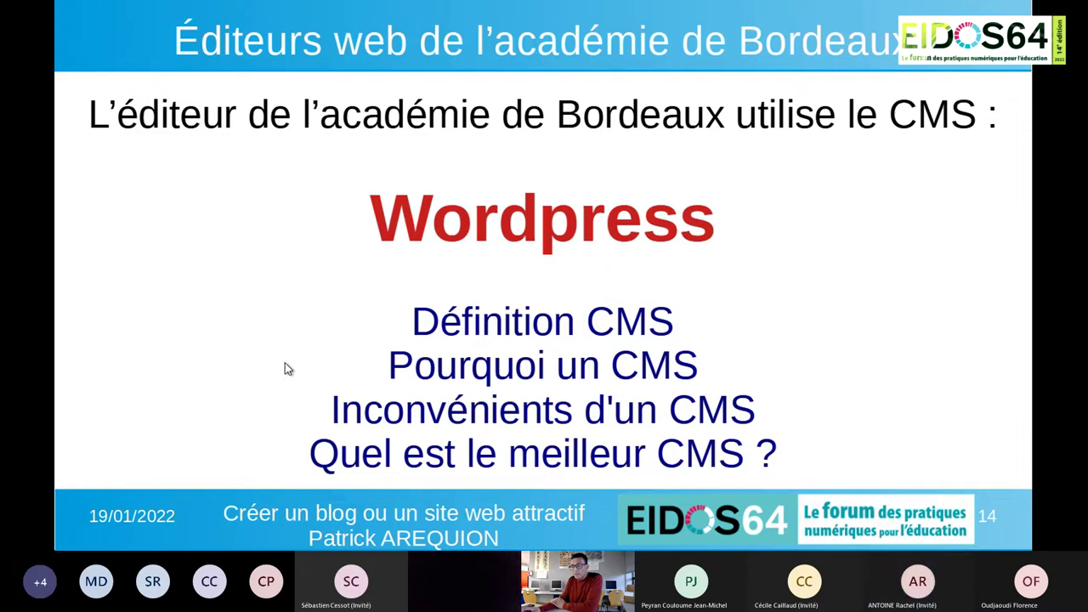
pyautogui.press('Right')
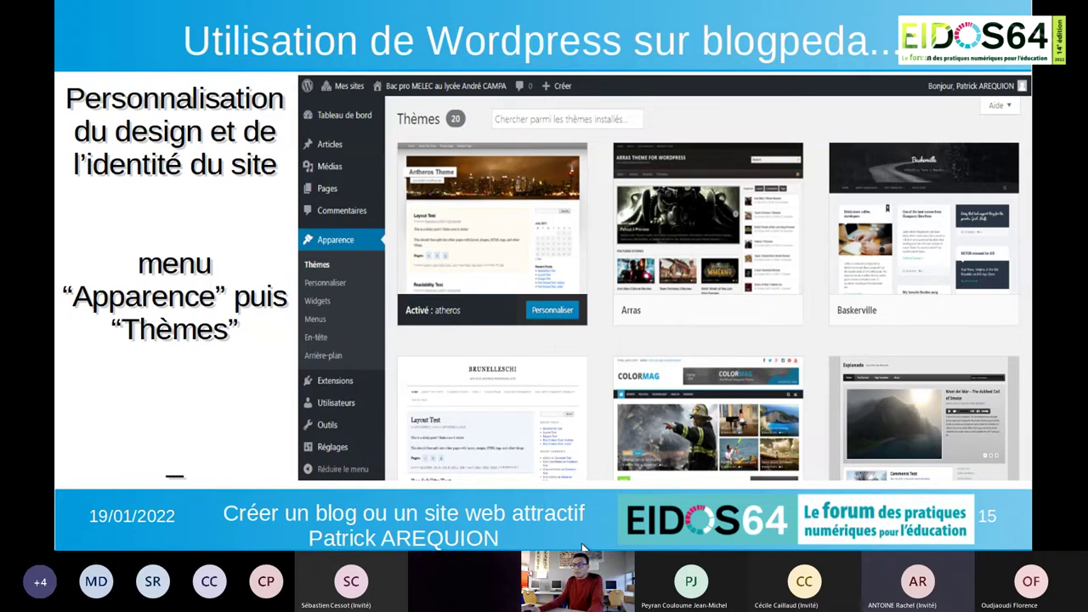
pyautogui.hotkey('alt', 'Tab')
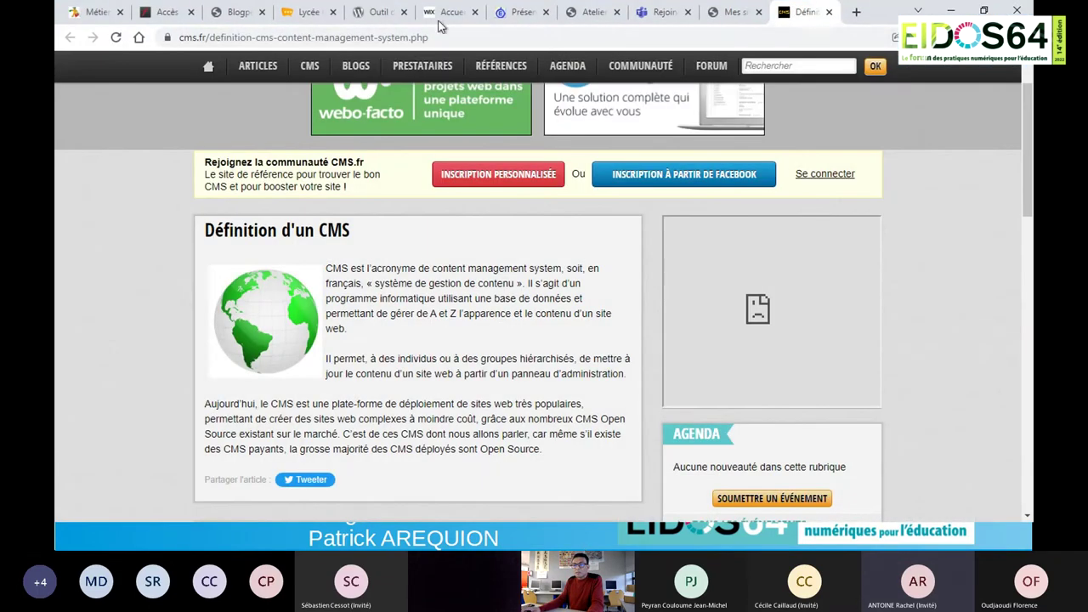
# Look over the Blogpeda portal's home page, including its presentation of the academic blog platform.
pyautogui.click(238, 11)
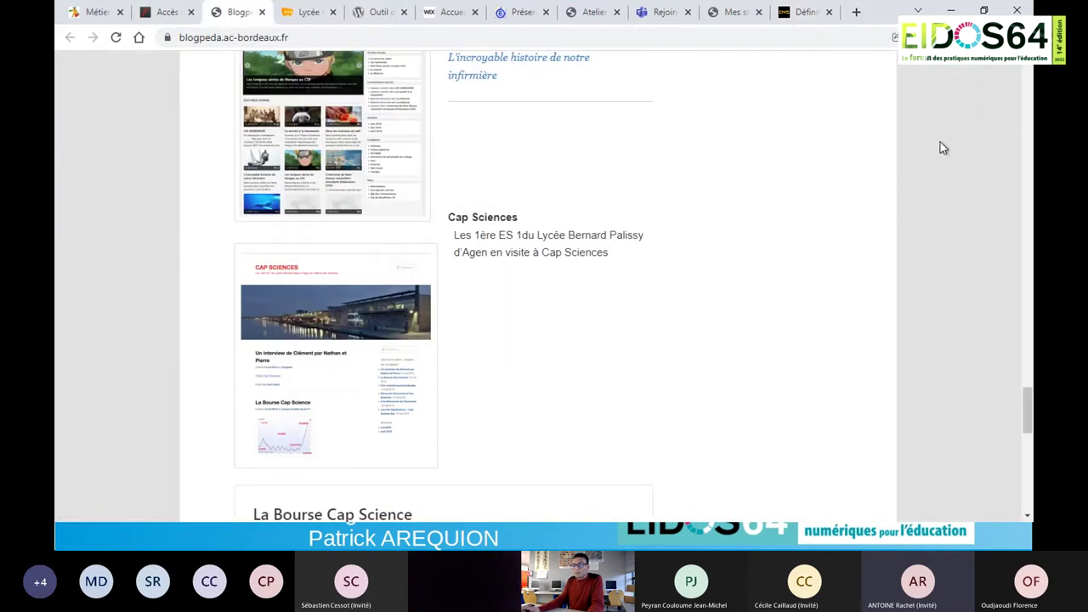
pyautogui.scroll(15, 940, 145)
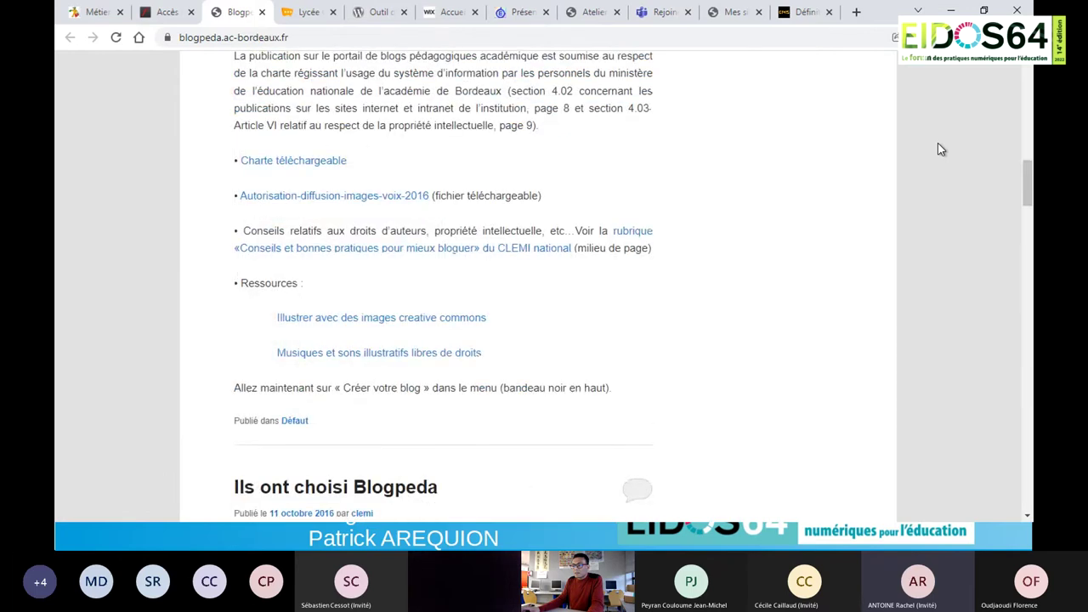
pyautogui.scroll(10, 937, 143)
pyautogui.scroll(-6, 938, 143)
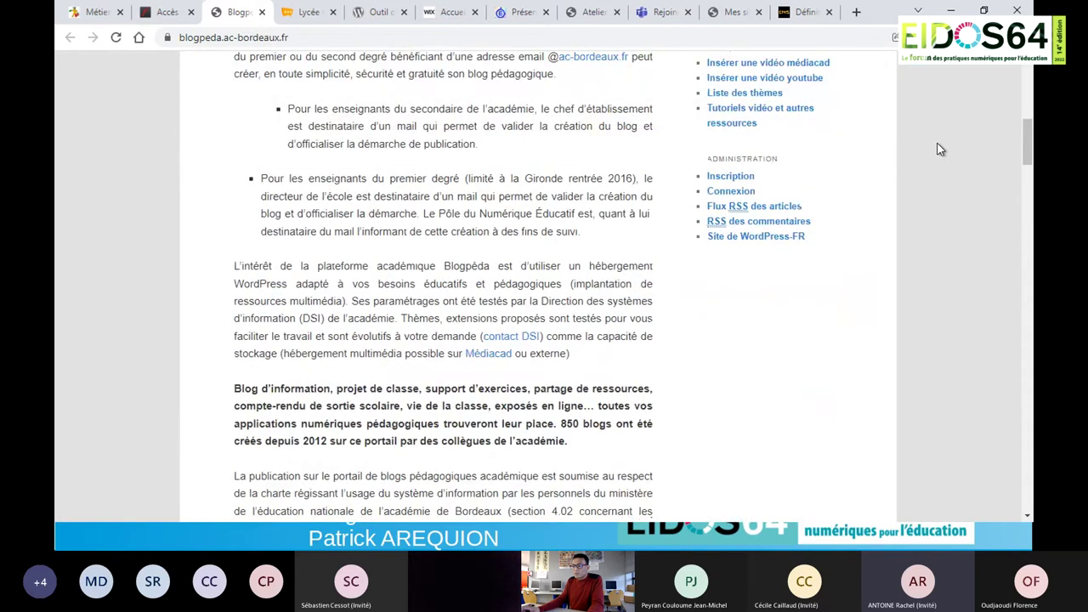
# Open the dashboard of the Bac pro MELEC site from the Mes sites page and look over its sections.
pyautogui.click(733, 13)
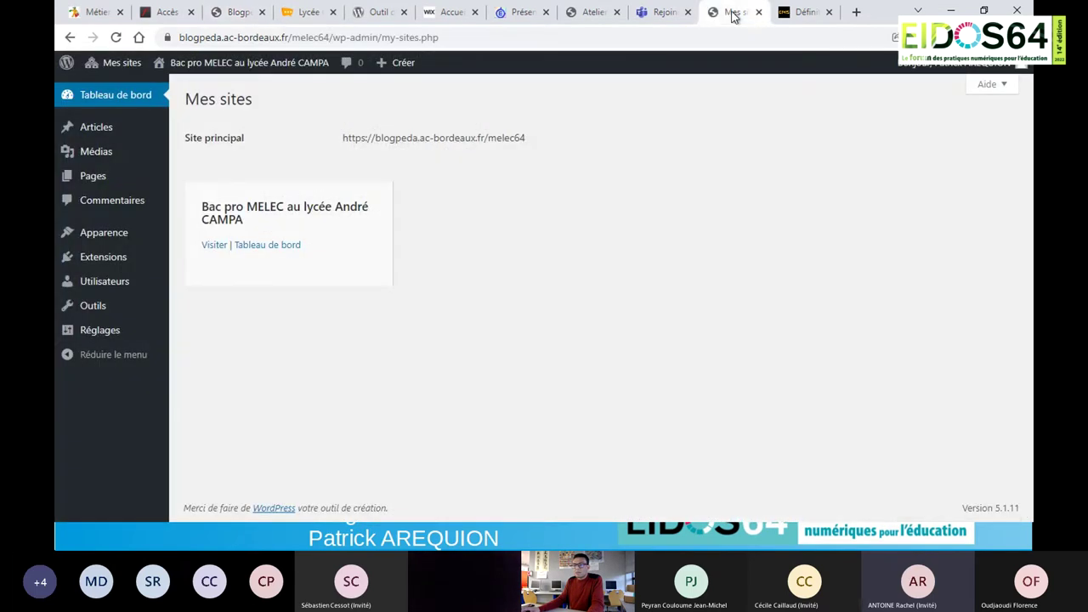
pyautogui.moveTo(204, 63)
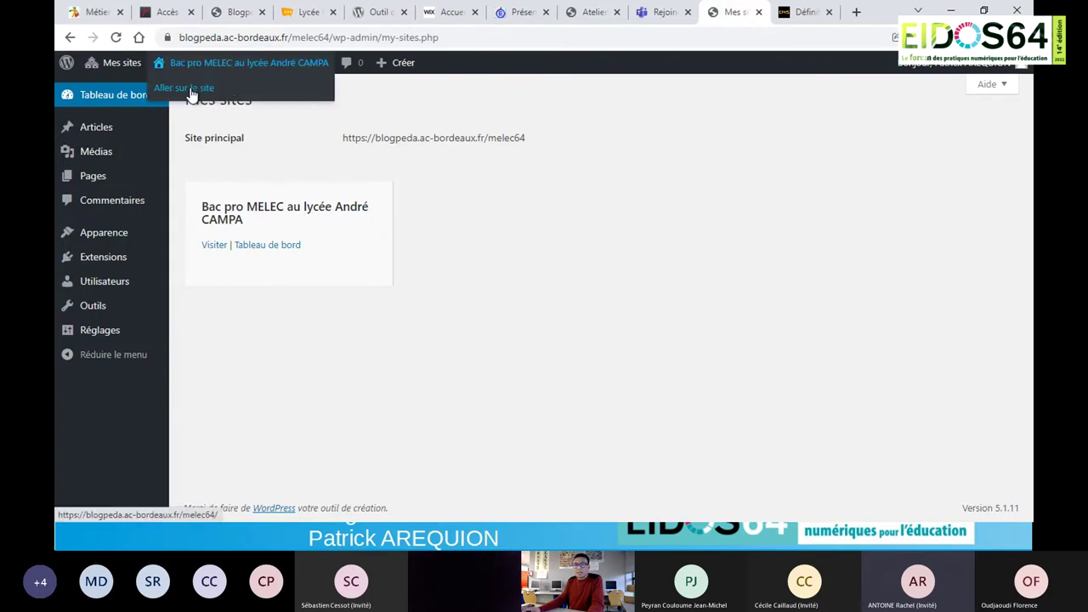
pyautogui.click(104, 101)
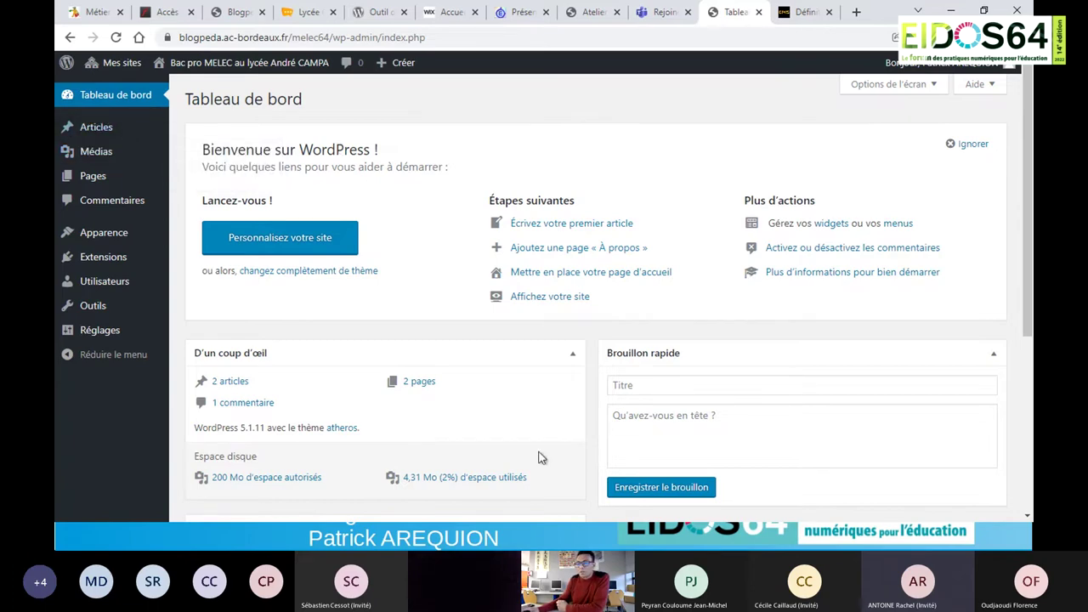
pyautogui.scroll(-3, 419, 319)
pyautogui.scroll(2, 420, 320)
pyautogui.scroll(1, 419, 320)
# Visit the public Bac pro MELEC site and review its home page with the current theme.
pyautogui.click(257, 68)
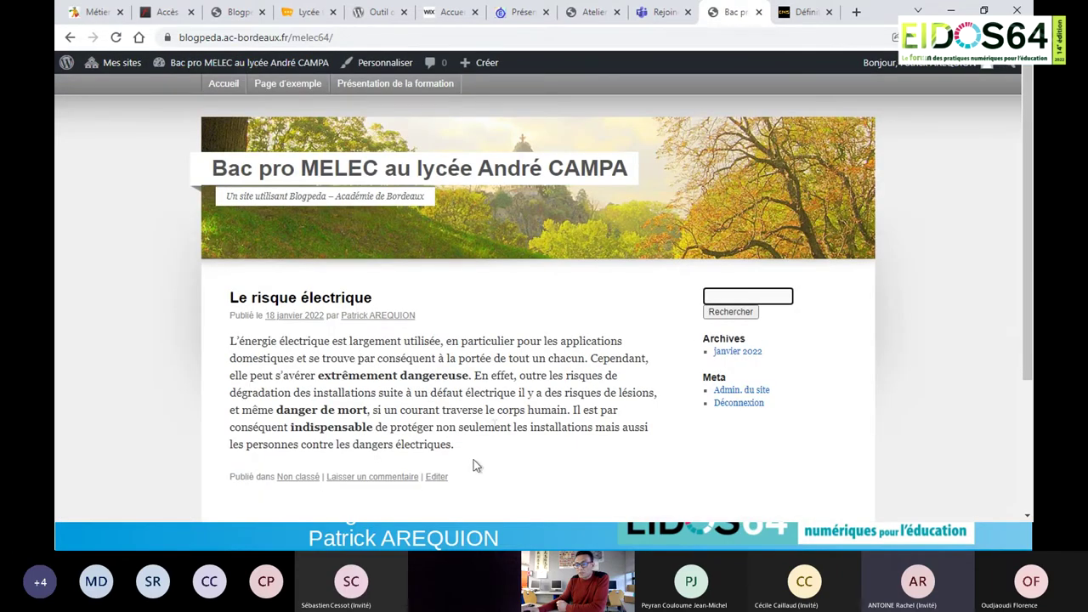
pyautogui.scroll(-3, 496, 425)
pyautogui.scroll(3, 493, 425)
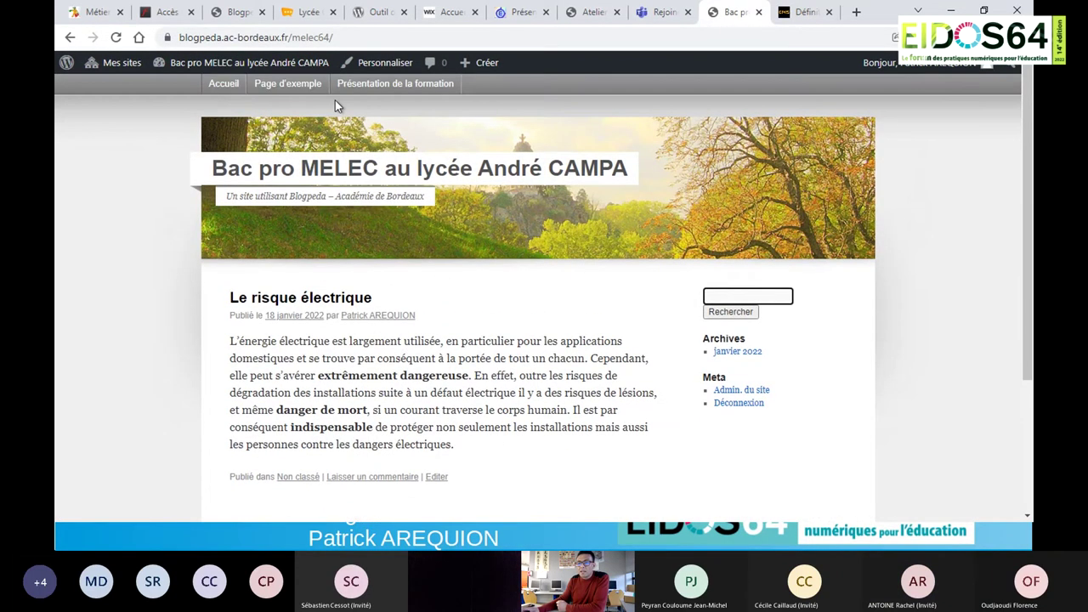
# Return from the public site to the Bac pro MELEC dashboard by way of Mes sites.
pyautogui.moveTo(213, 68)
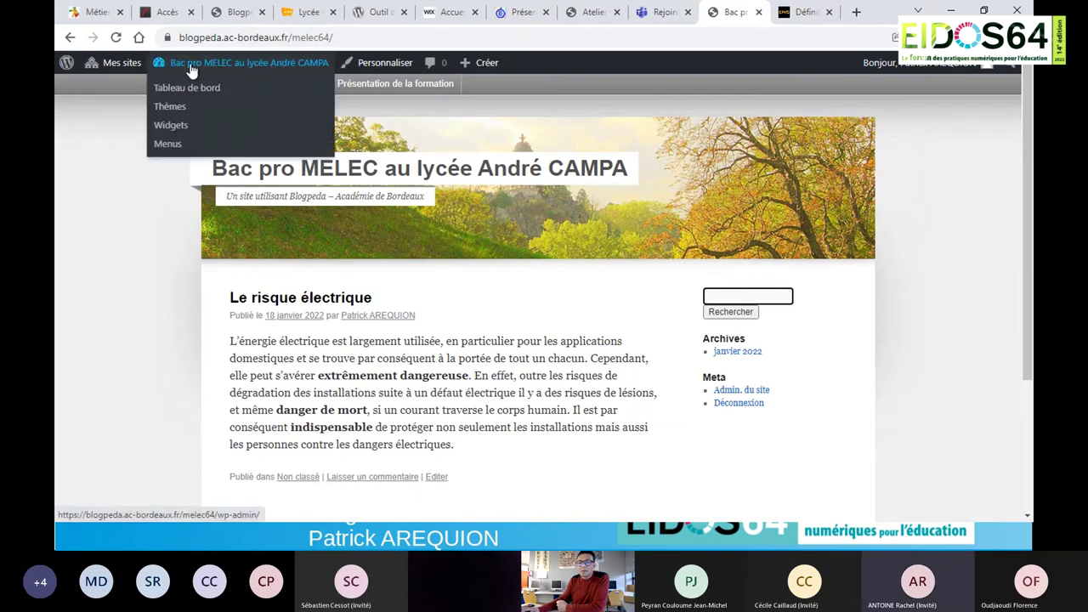
pyautogui.moveTo(126, 68)
pyautogui.moveTo(129, 92)
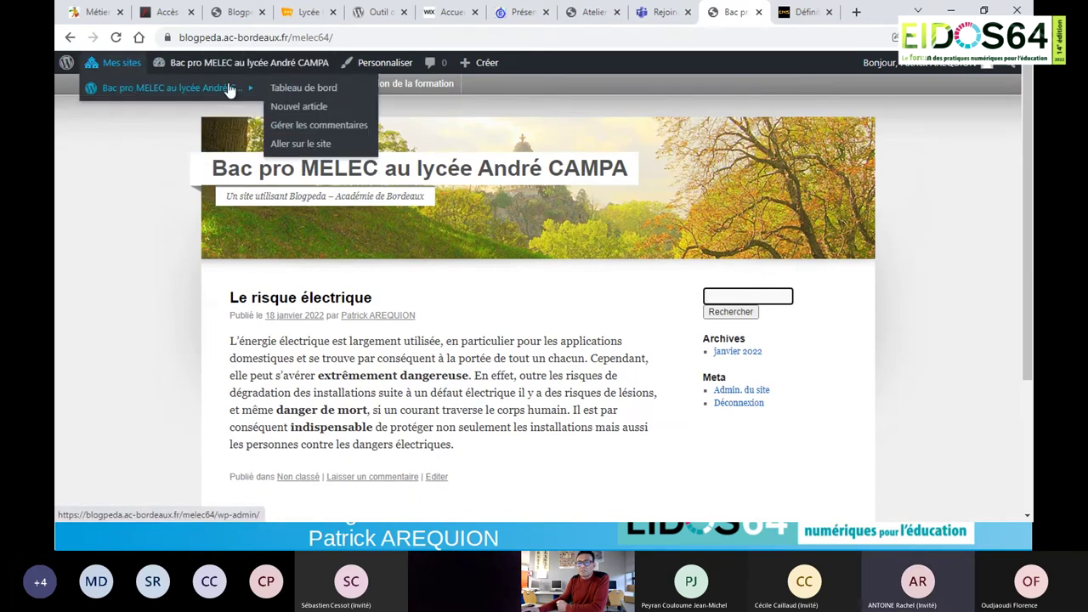
pyautogui.click(277, 90)
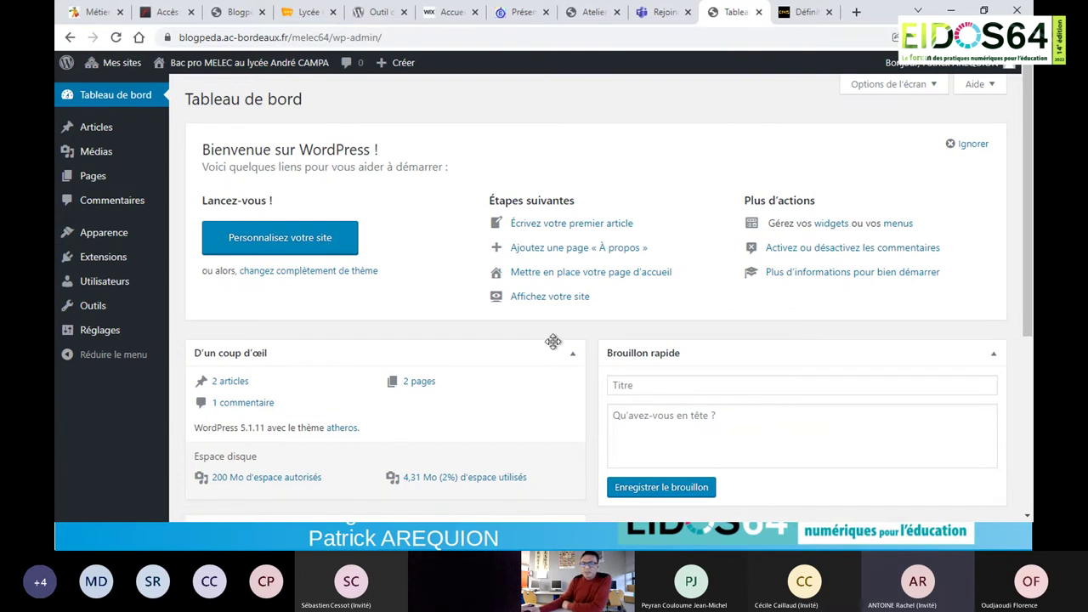
# Browse the installed themes and activate the Twenty Fourteen theme for the site.
pyautogui.moveTo(119, 242)
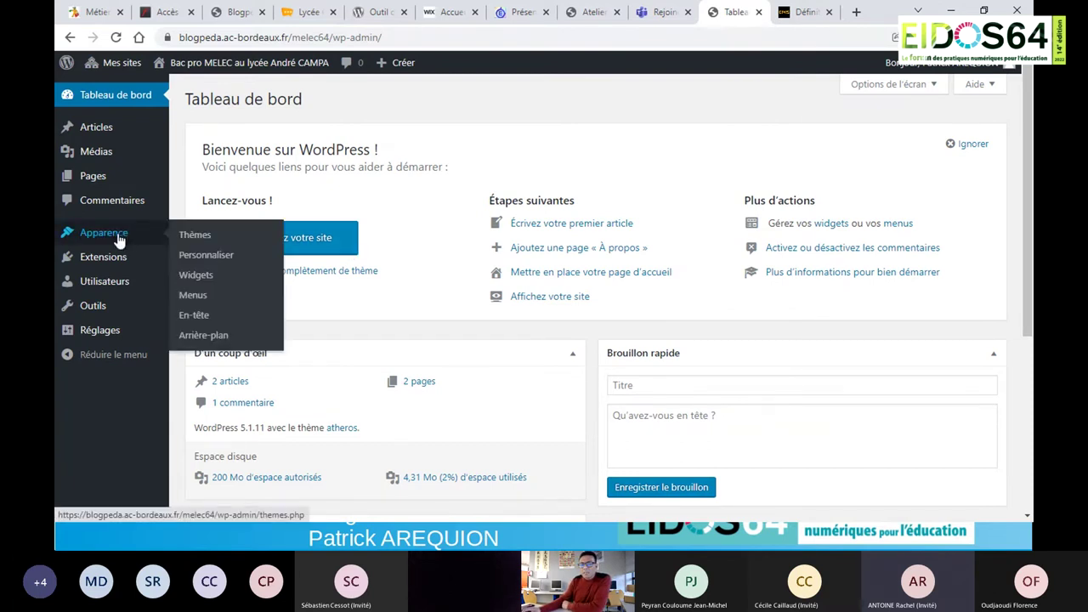
pyautogui.click(196, 239)
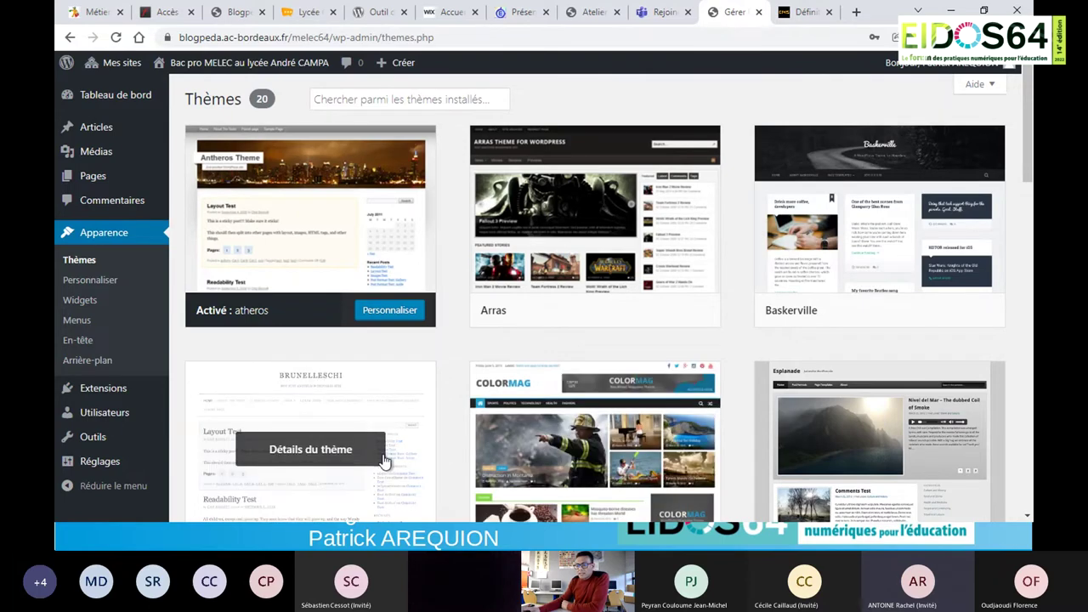
pyautogui.scroll(-2, 417, 461)
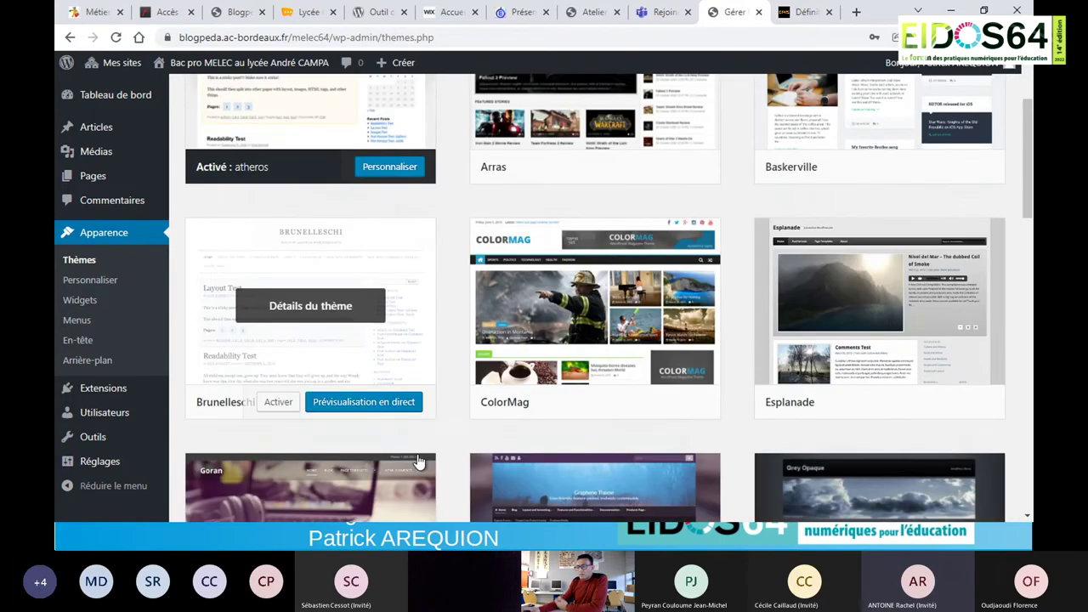
pyautogui.scroll(-1, 421, 460)
pyautogui.scroll(-4, 420, 459)
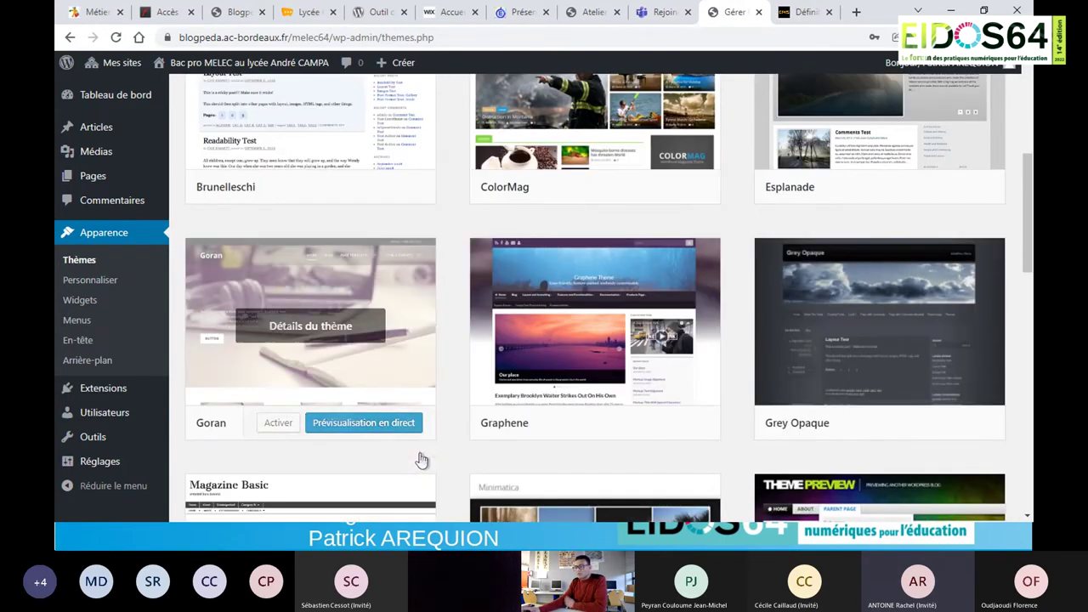
pyautogui.scroll(-2, 417, 455)
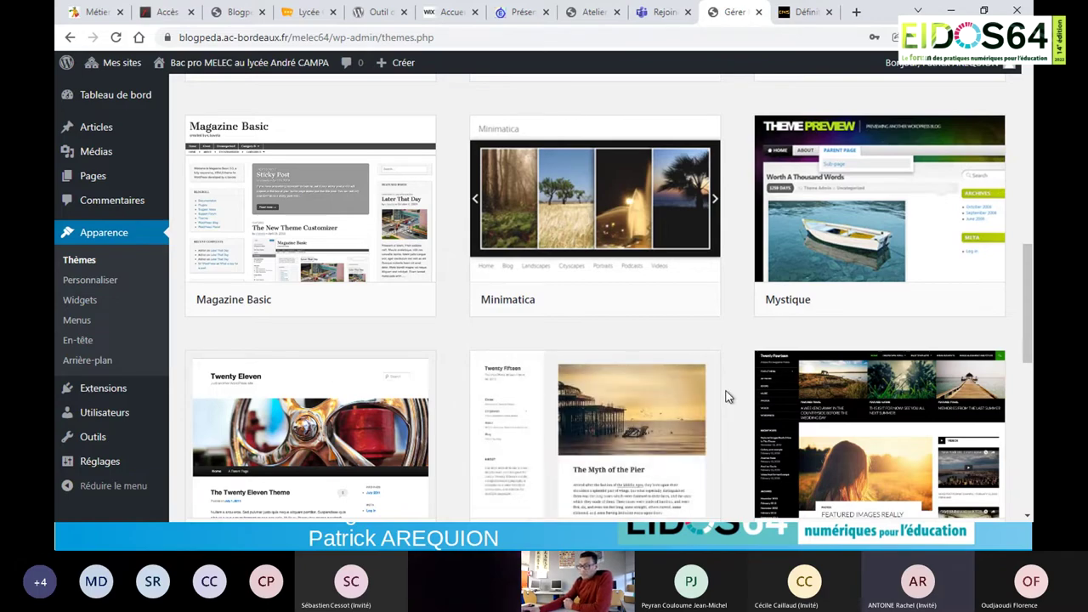
pyautogui.scroll(3, 882, 399)
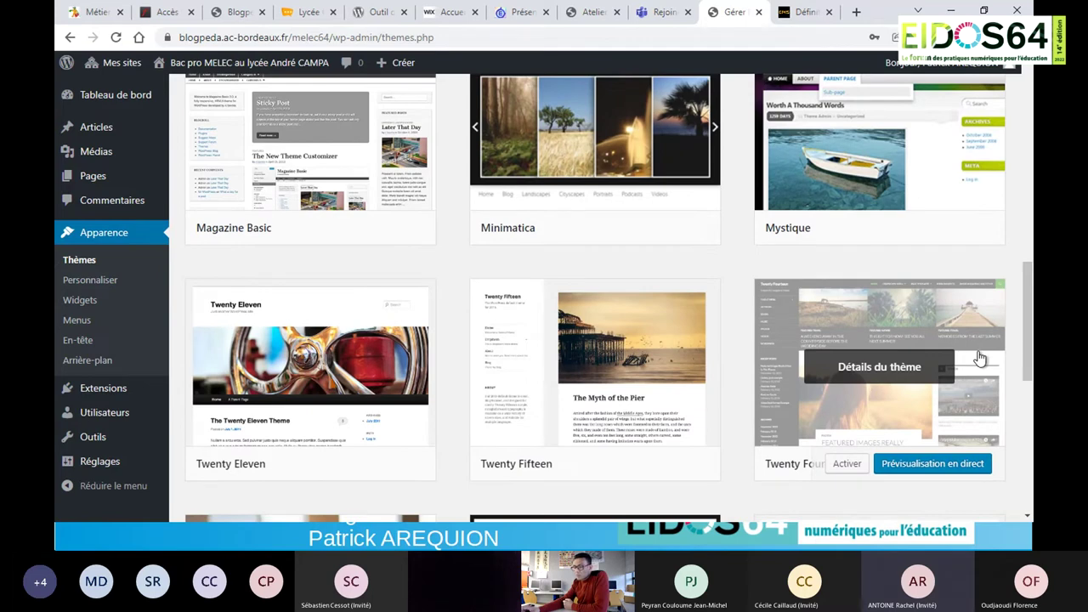
pyautogui.click(851, 467)
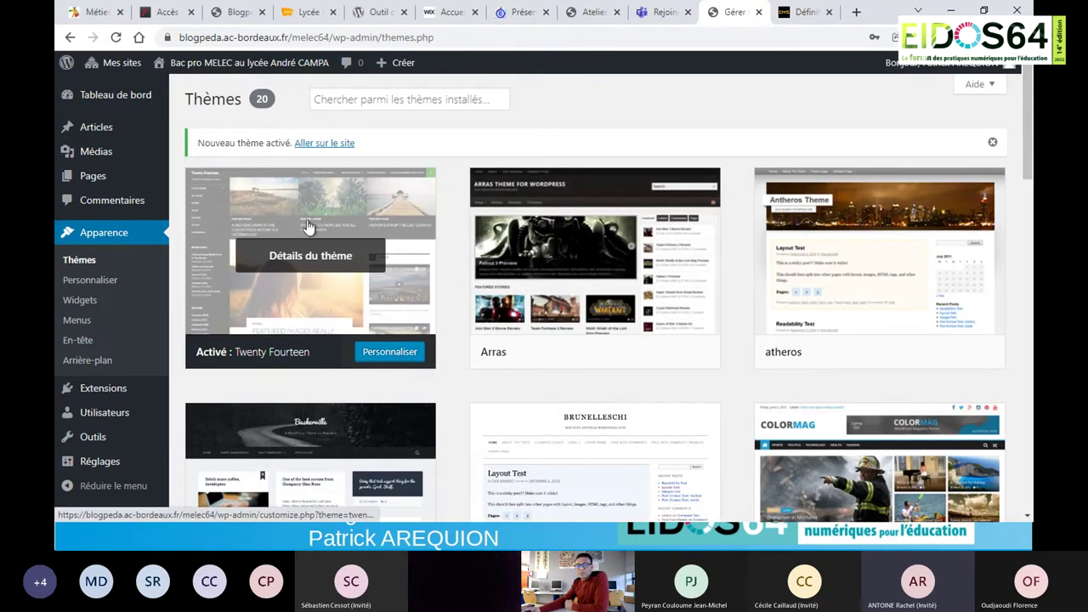
# Visit the public site and check how its home page looks with the Twenty Fourteen theme.
pyautogui.moveTo(226, 65)
pyautogui.click(204, 95)
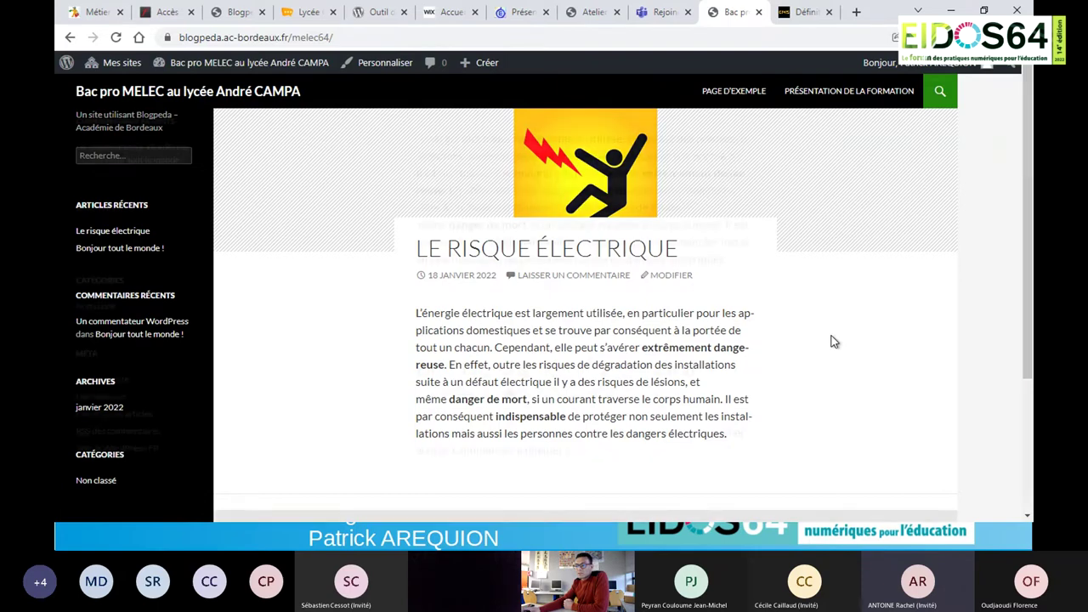
pyautogui.scroll(-3, 834, 341)
pyautogui.scroll(3, 833, 341)
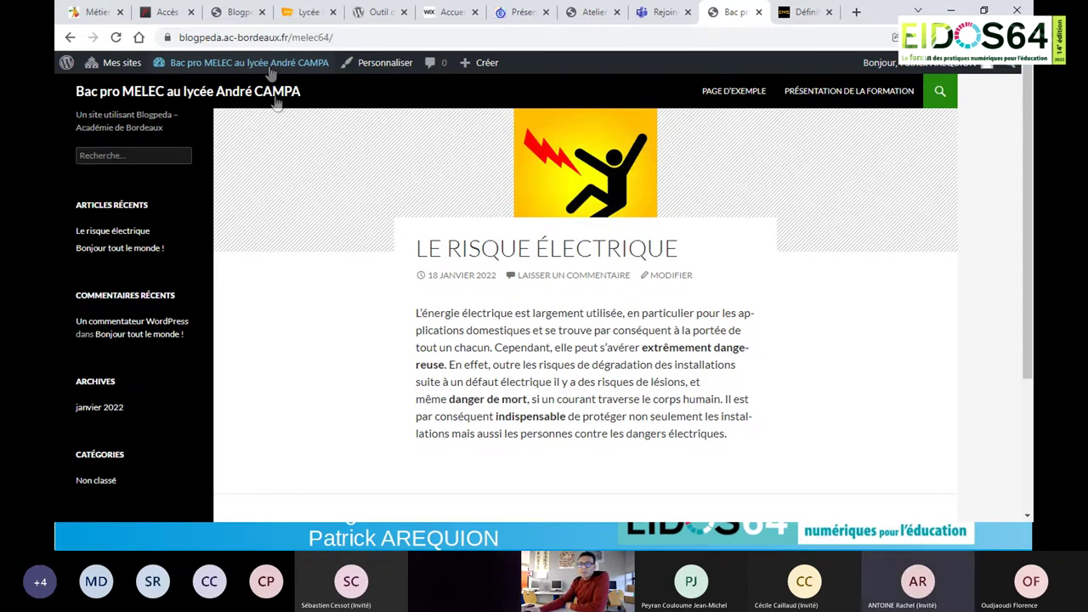
# Go back to the installed themes, look through the whole collection and activate the Arras theme.
pyautogui.moveTo(269, 70)
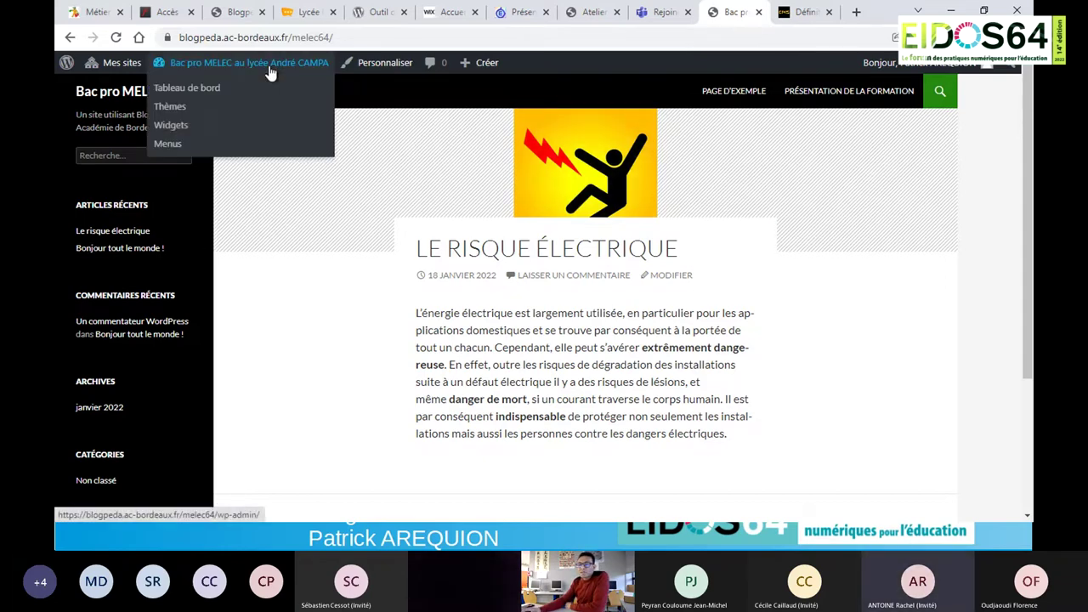
pyautogui.click(180, 107)
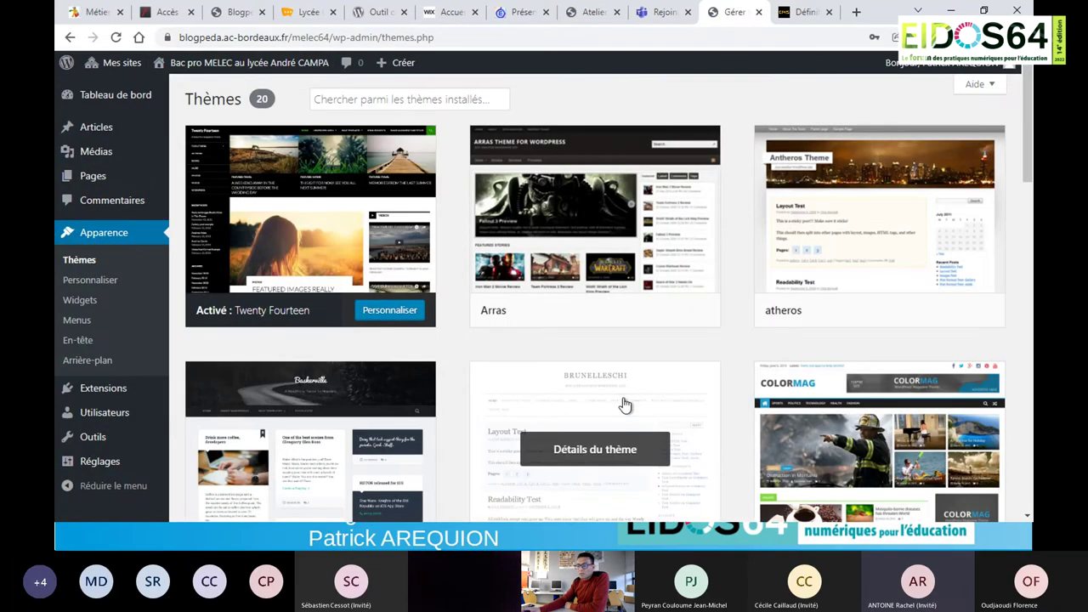
pyautogui.scroll(-3, 699, 371)
pyautogui.scroll(-4, 699, 371)
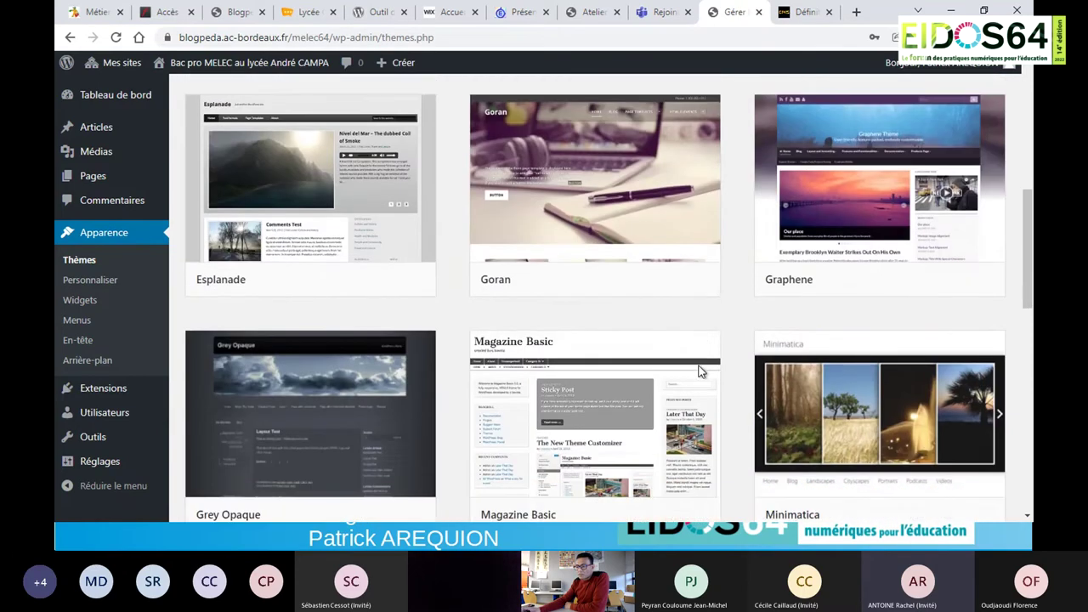
pyautogui.scroll(-3, 695, 372)
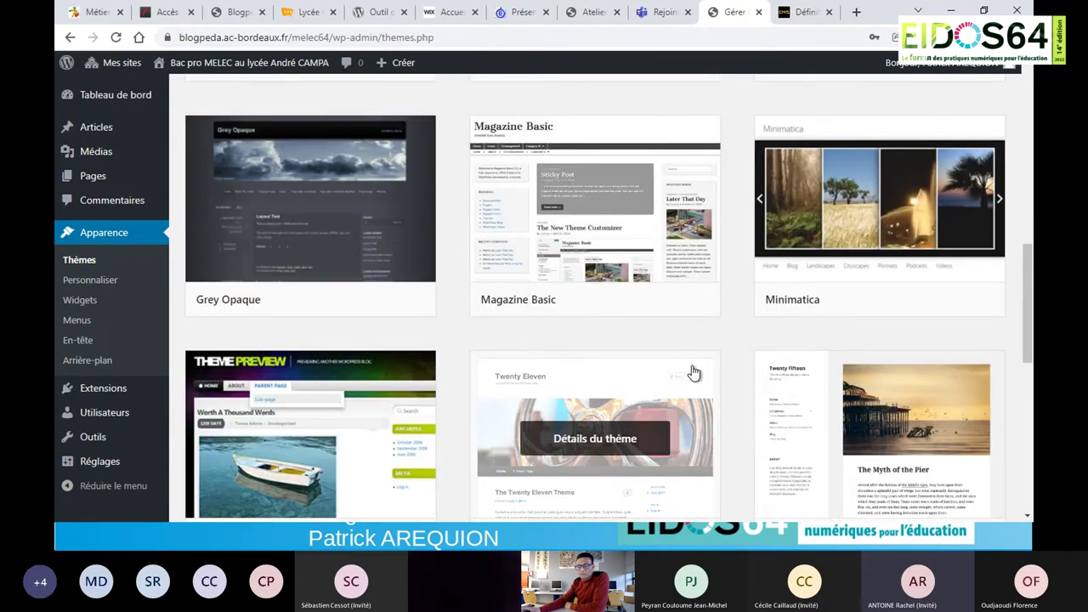
pyautogui.scroll(-6, 695, 371)
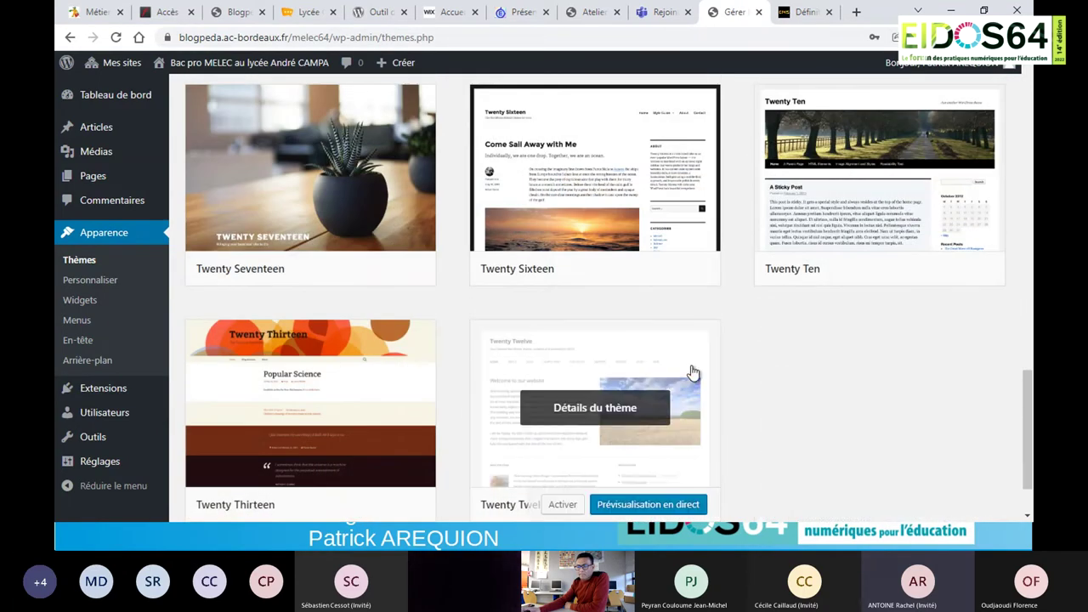
pyautogui.scroll(8, 692, 371)
pyautogui.scroll(8, 691, 372)
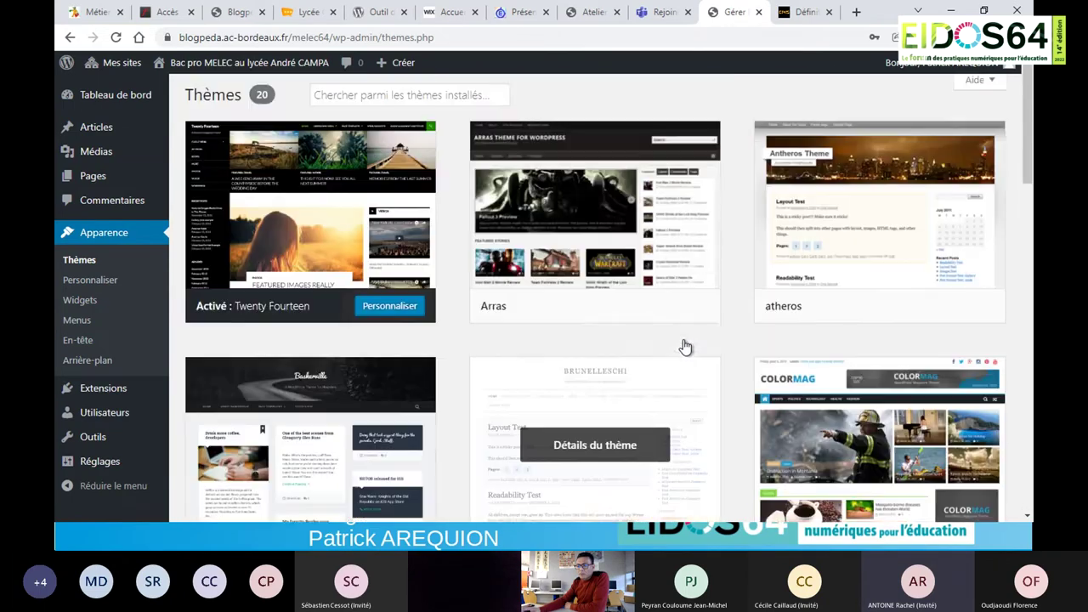
pyautogui.click(563, 310)
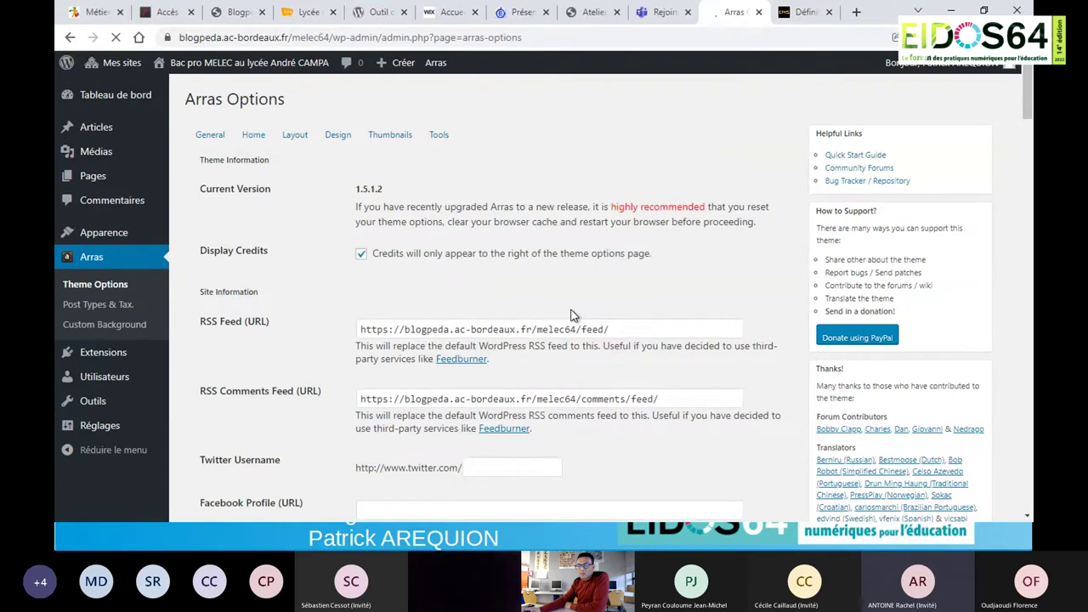
# Visit the public site with the Arras theme, cycle through the featured article slides and review the whole home page.
pyautogui.click(205, 84)
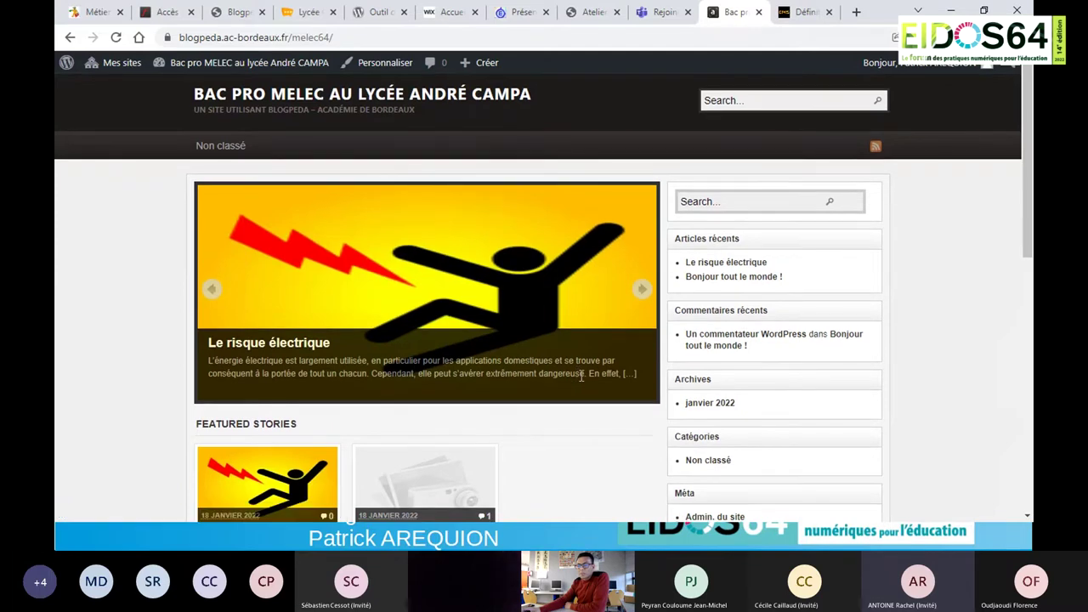
pyautogui.click(642, 294)
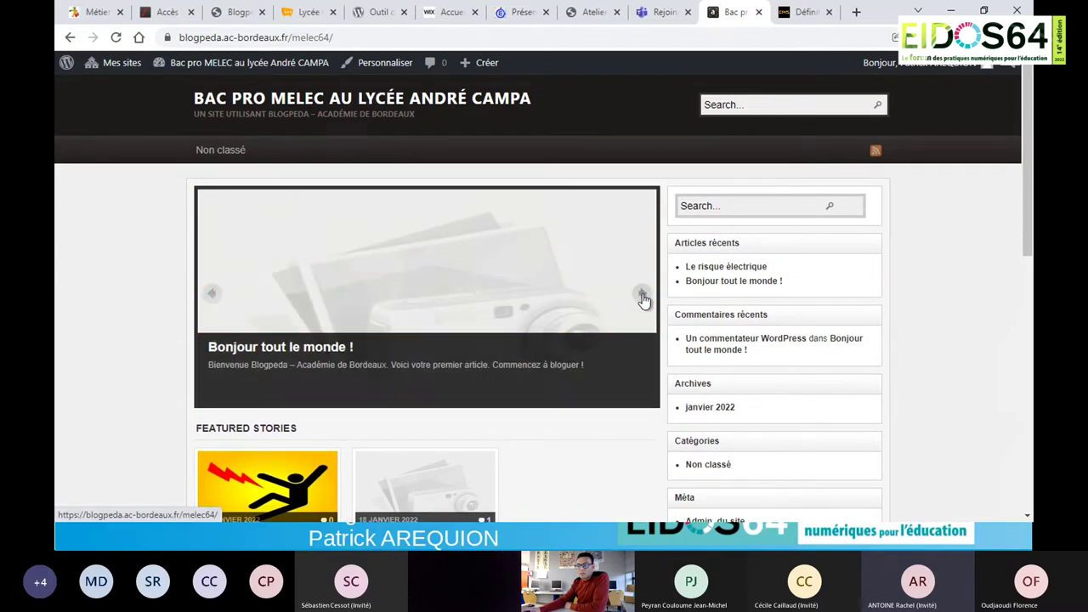
pyautogui.click(643, 296)
pyautogui.click(643, 296)
pyautogui.click(643, 296)
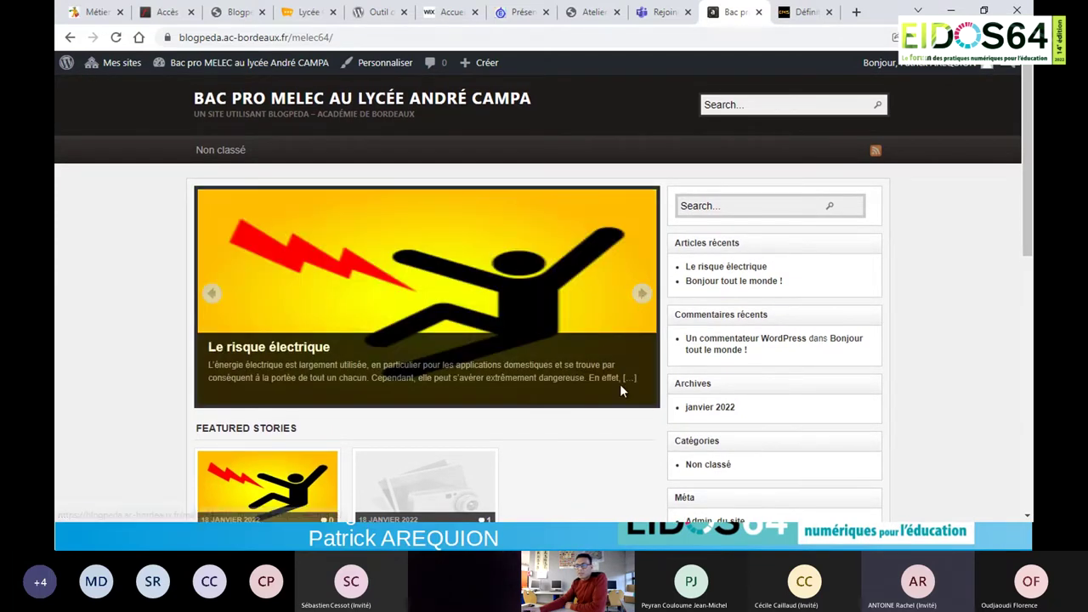
pyautogui.scroll(-6, 618, 426)
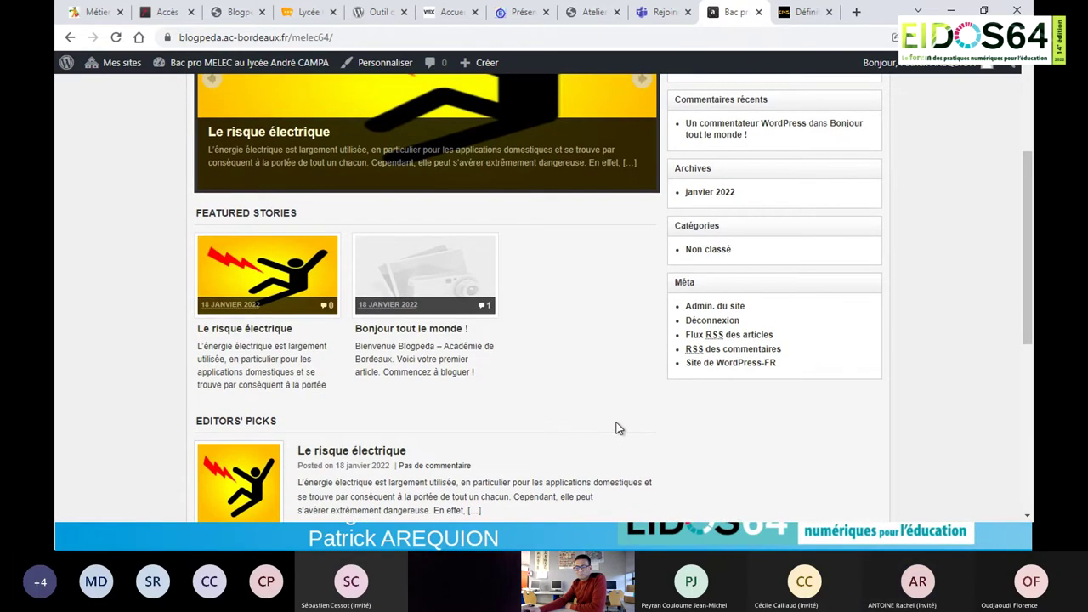
pyautogui.scroll(-2, 613, 419)
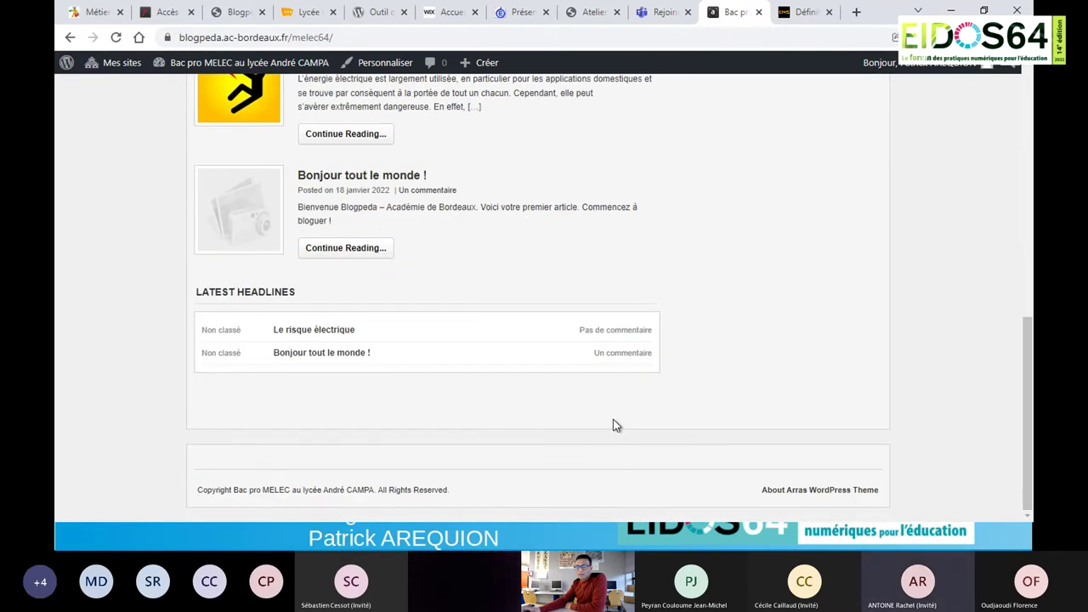
# Return to the start of the public home page and go back to the site's dashboard.
pyautogui.scroll(8, 613, 420)
pyautogui.scroll(1, 613, 419)
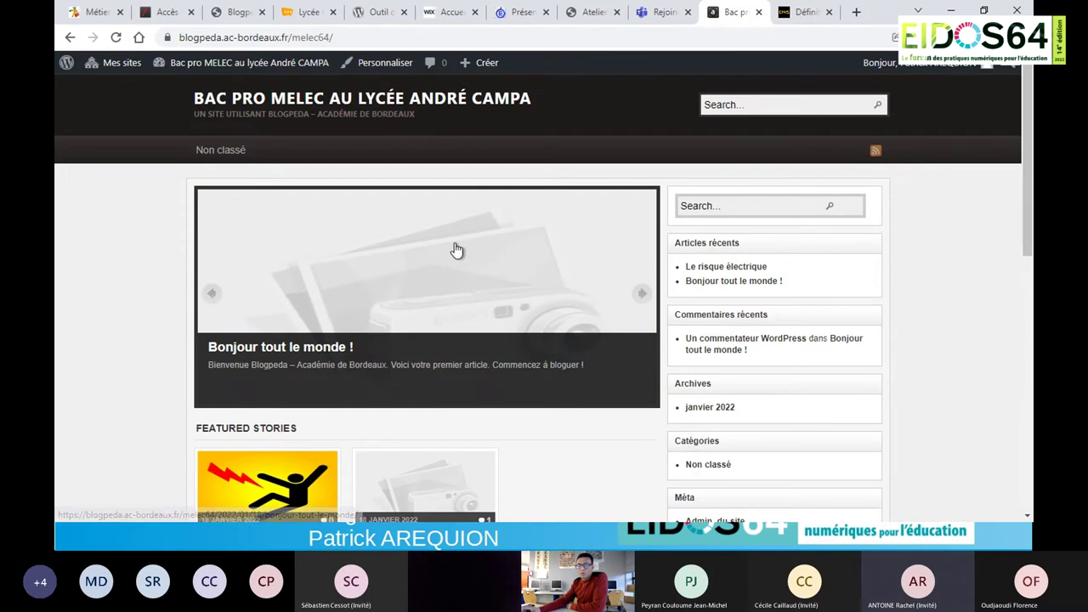
pyautogui.moveTo(248, 76)
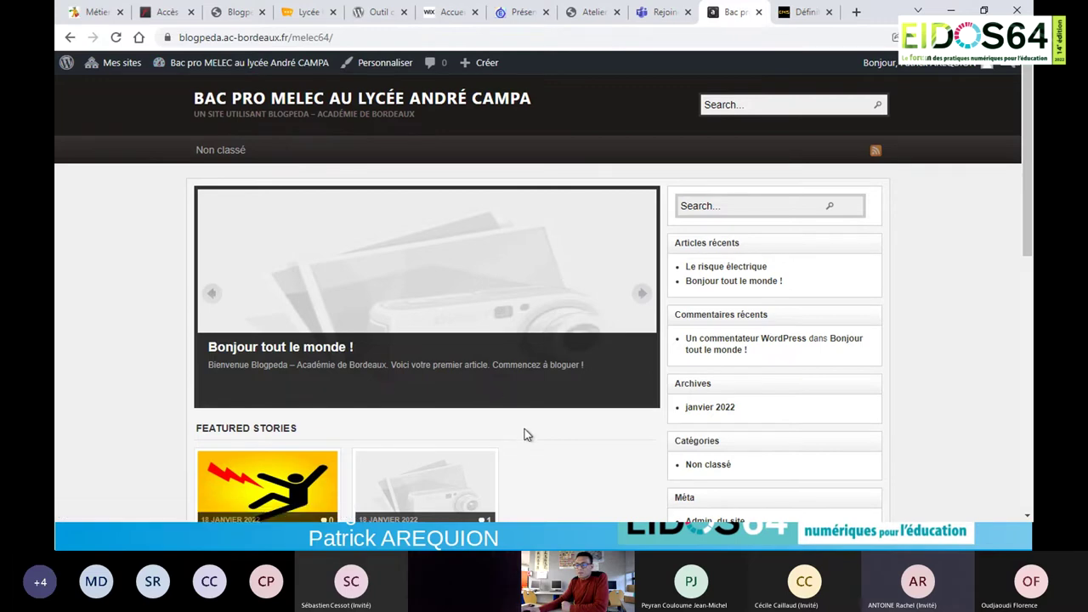
pyautogui.click(255, 64)
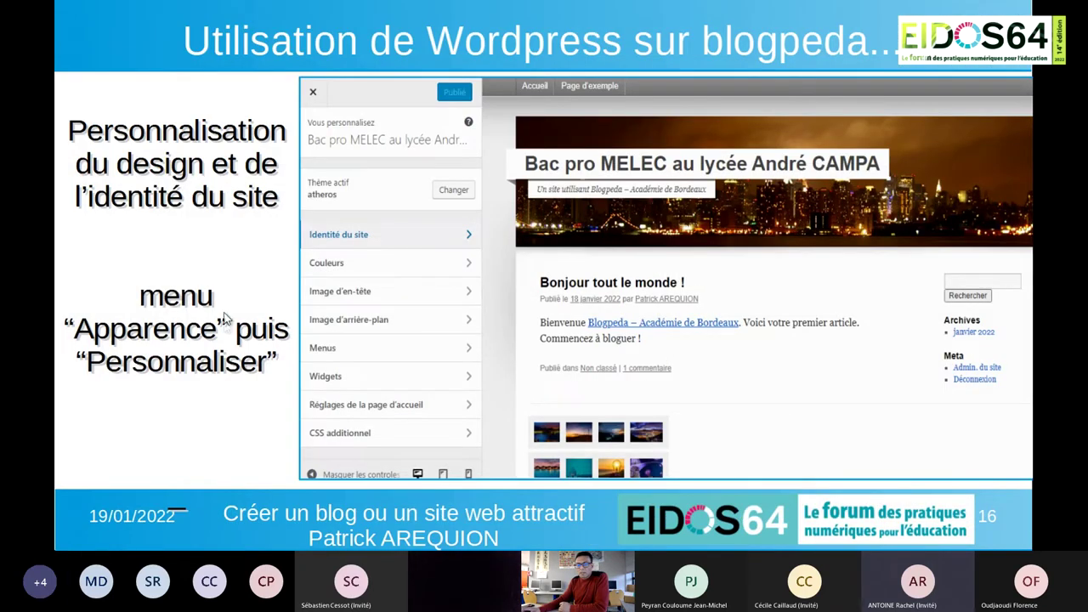
# Show slides 15 and 16 about choosing themes and personalizing the site, and switch back to Chrome.
pyautogui.press('Left')
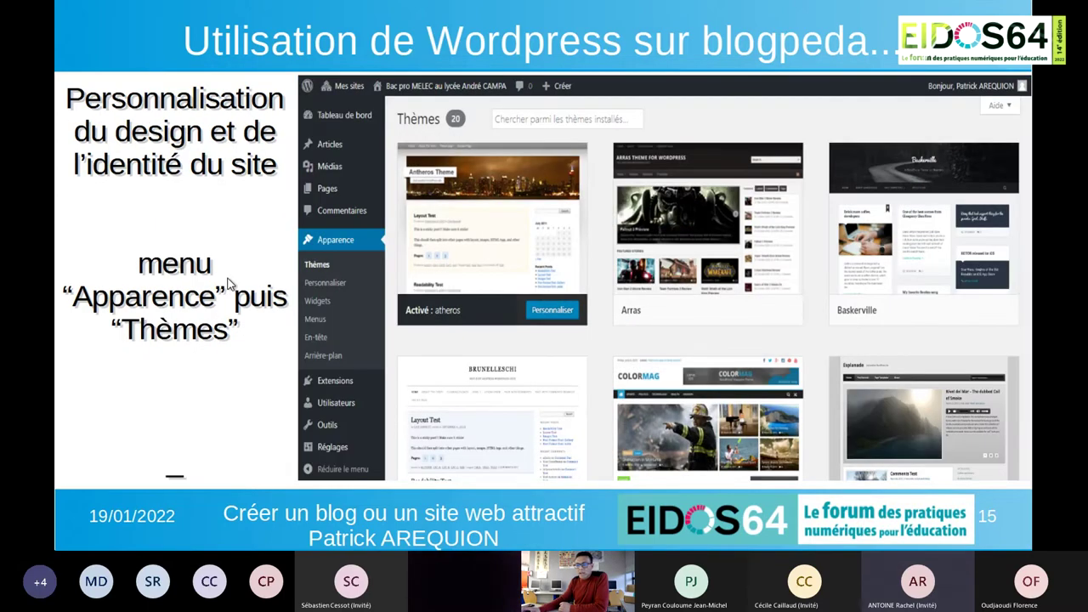
pyautogui.press('Right')
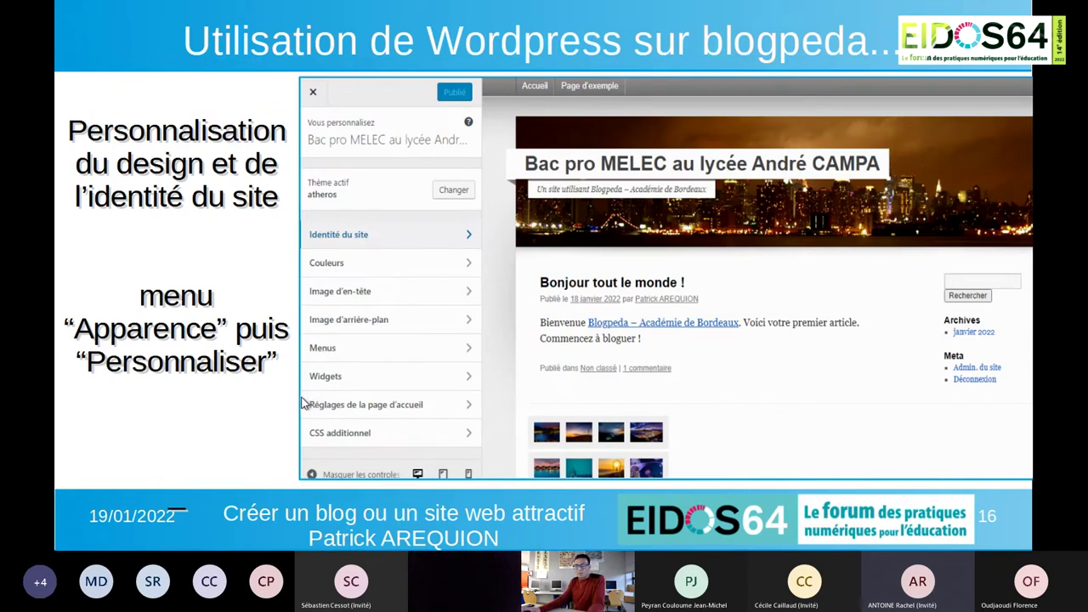
pyautogui.hotkey('alt', 'Tab')
# Open the site identity settings in the theme customizer and set the slogan to "Site pour la formation du bac pro".
pyautogui.moveTo(98, 242)
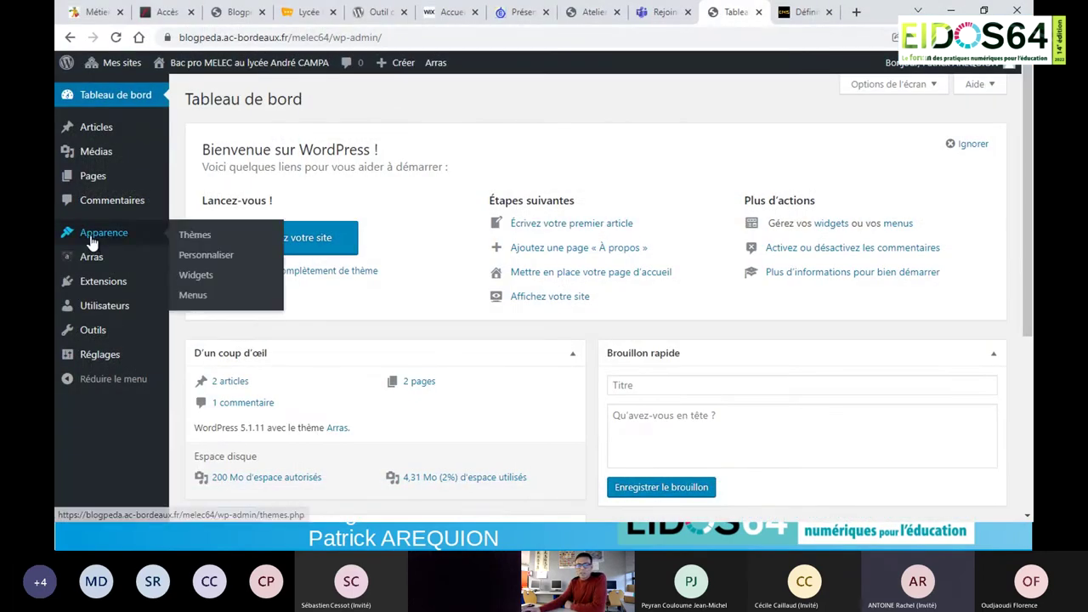
pyautogui.click(215, 257)
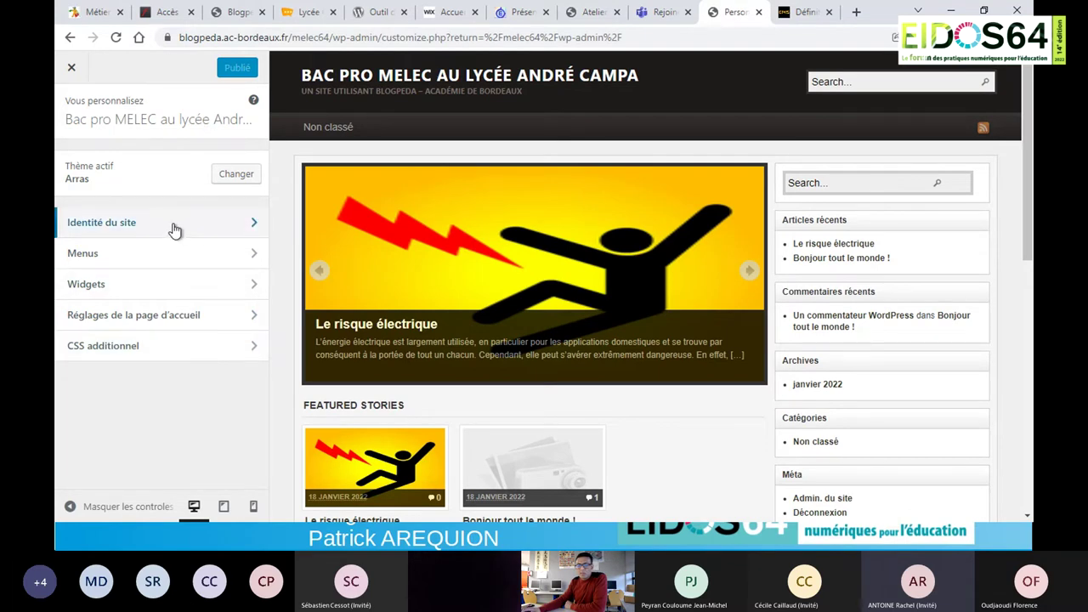
pyautogui.click(136, 223)
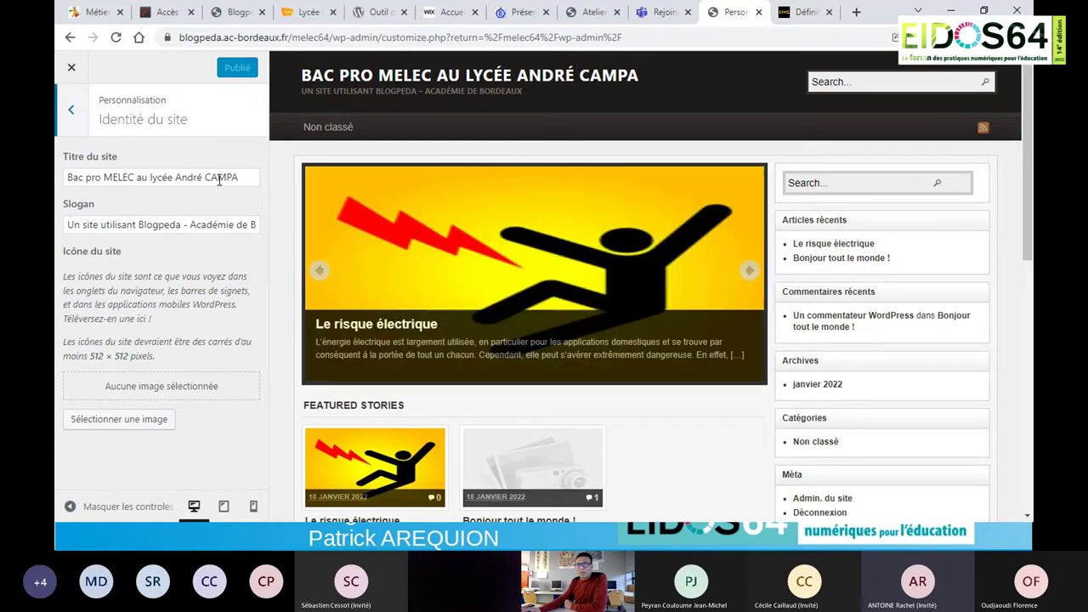
pyautogui.click(68, 225)
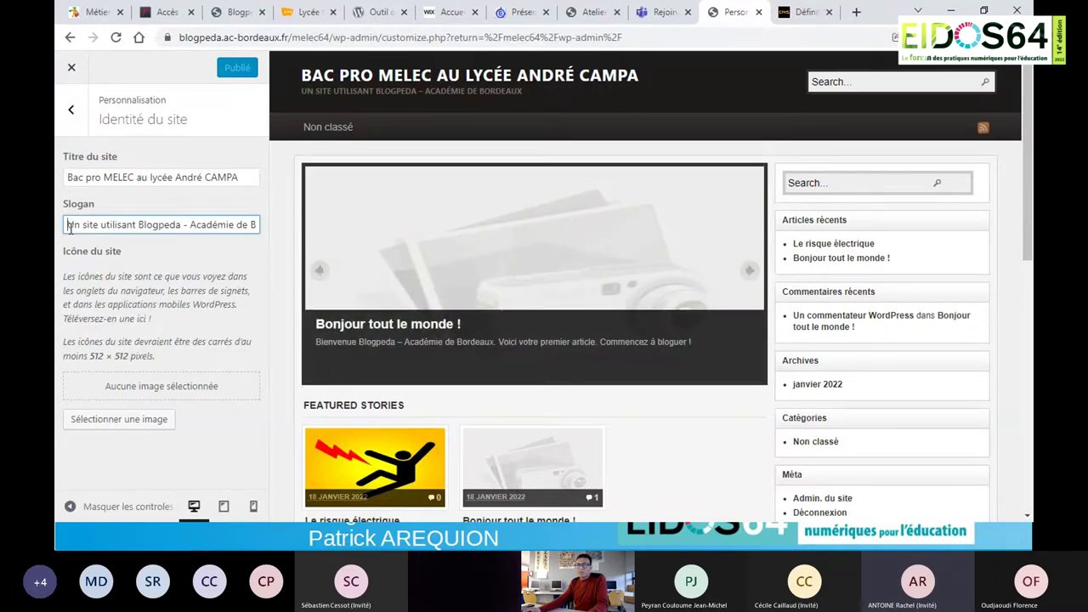
pyautogui.moveTo(71, 226); pyautogui.dragTo(285, 240)
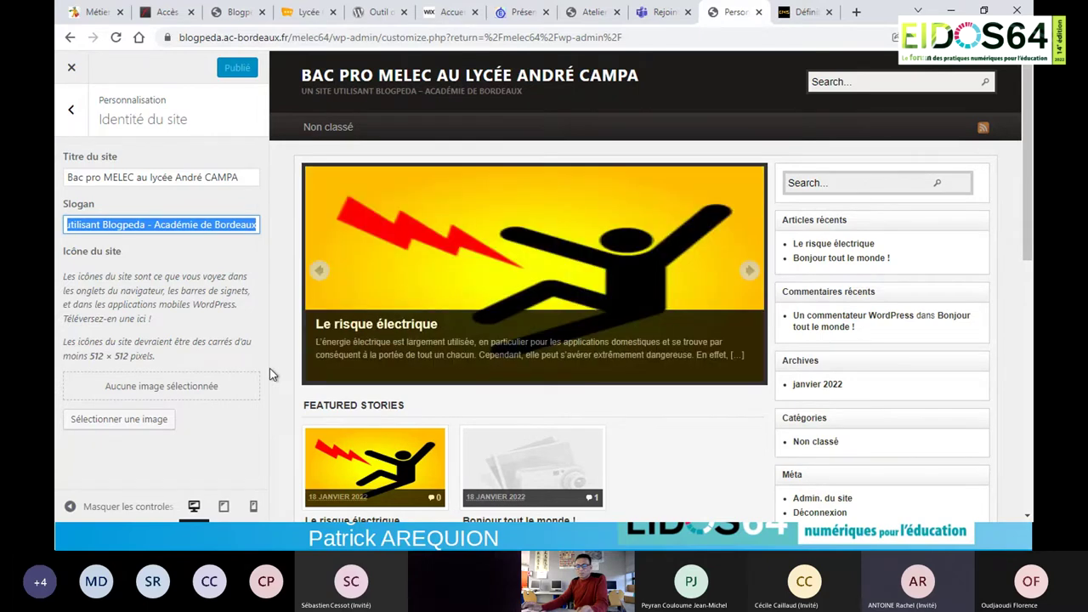
pyautogui.write('Site ')
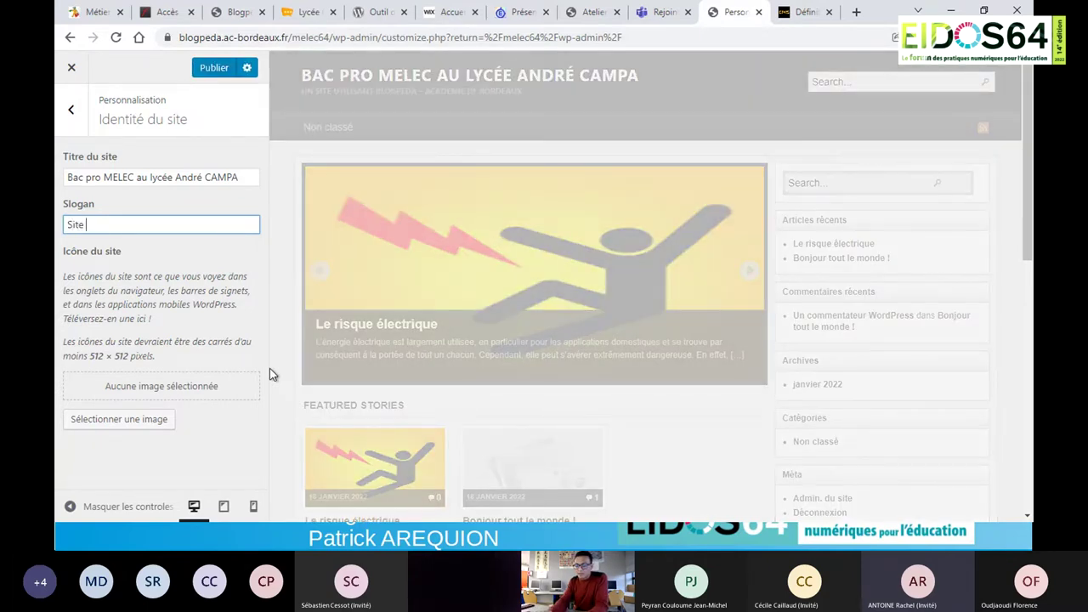
pyautogui.write('pour la forma')
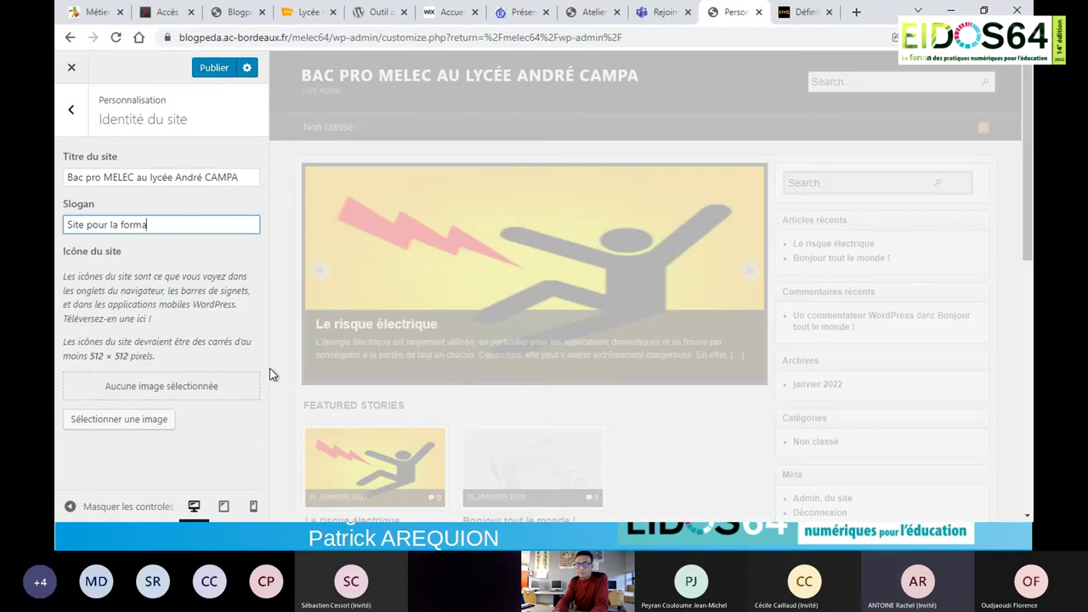
pyautogui.write('tion du b')
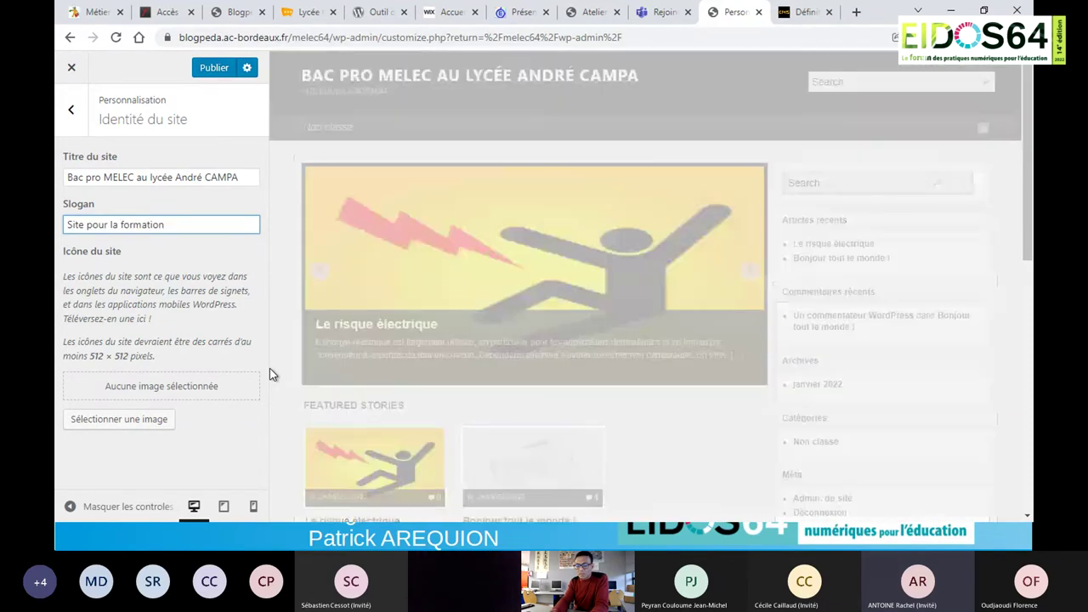
pyautogui.write('ac pro')
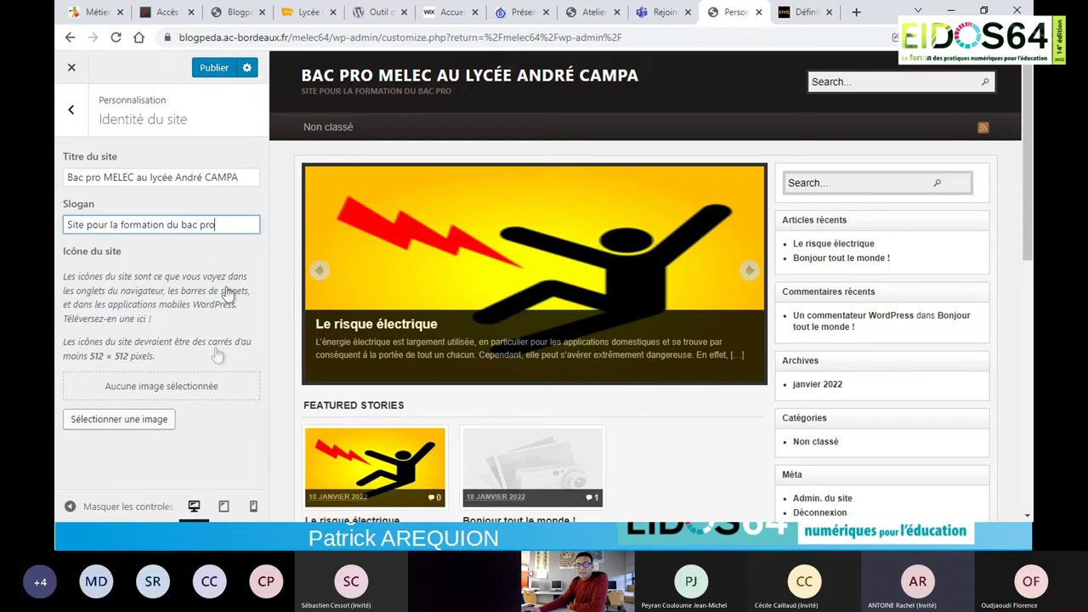
# Set the light bulb picture accueil_entete09.jpg from the media library as site icon, with the square crop moved to centre on the bulb.
pyautogui.click(142, 421)
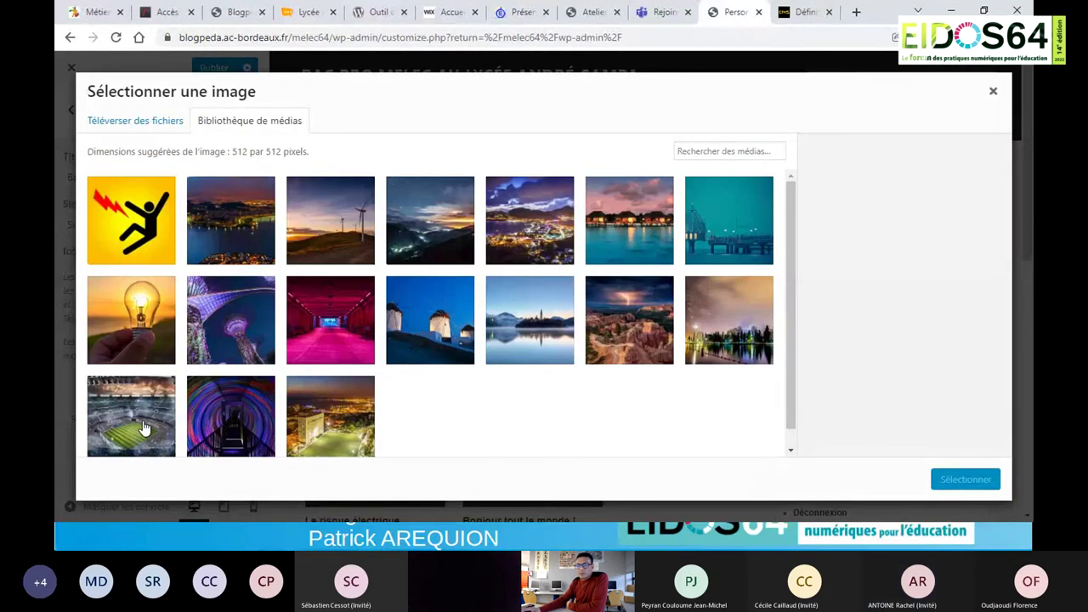
pyautogui.click(155, 332)
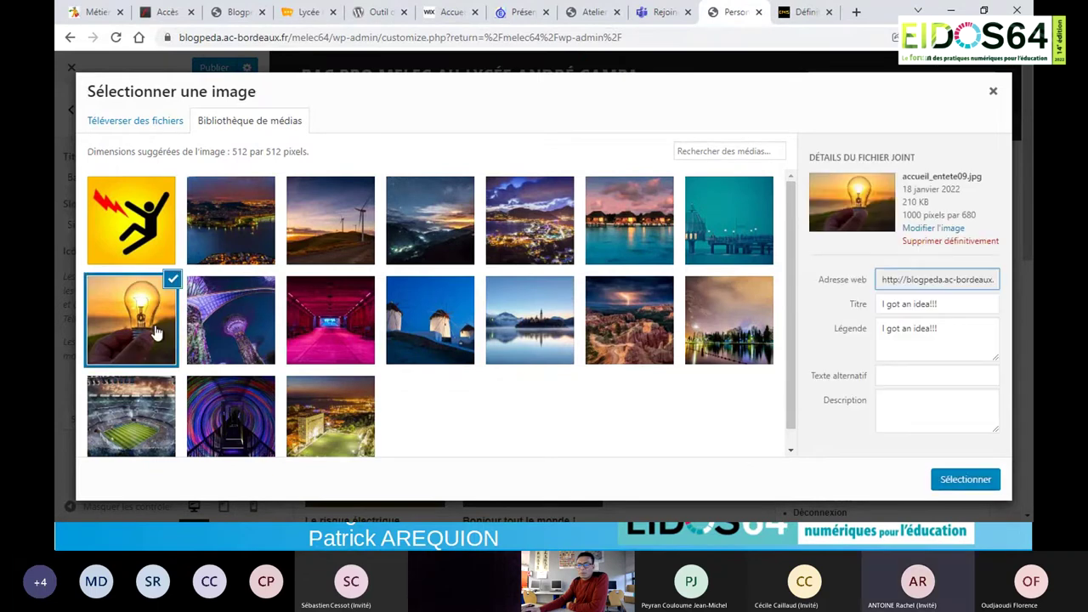
pyautogui.click(958, 482)
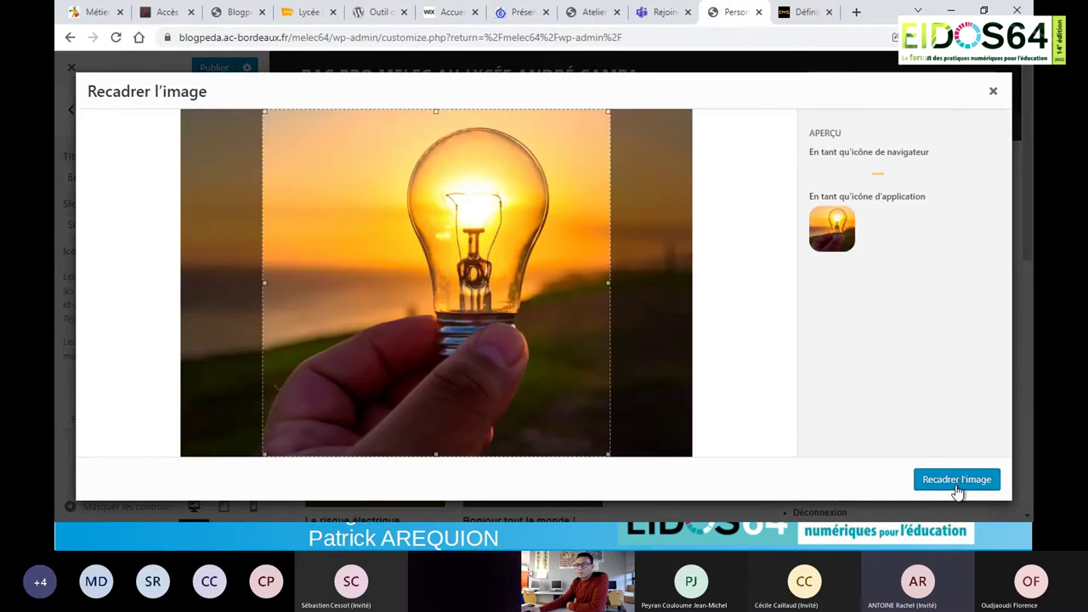
pyautogui.moveTo(569, 340); pyautogui.dragTo(610, 348)
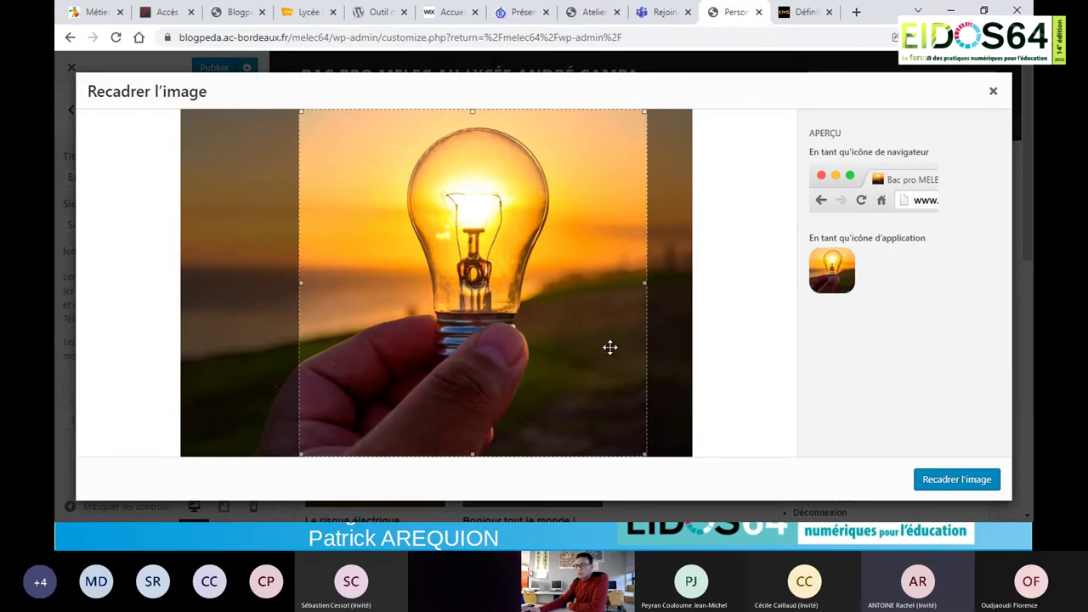
pyautogui.click(948, 486)
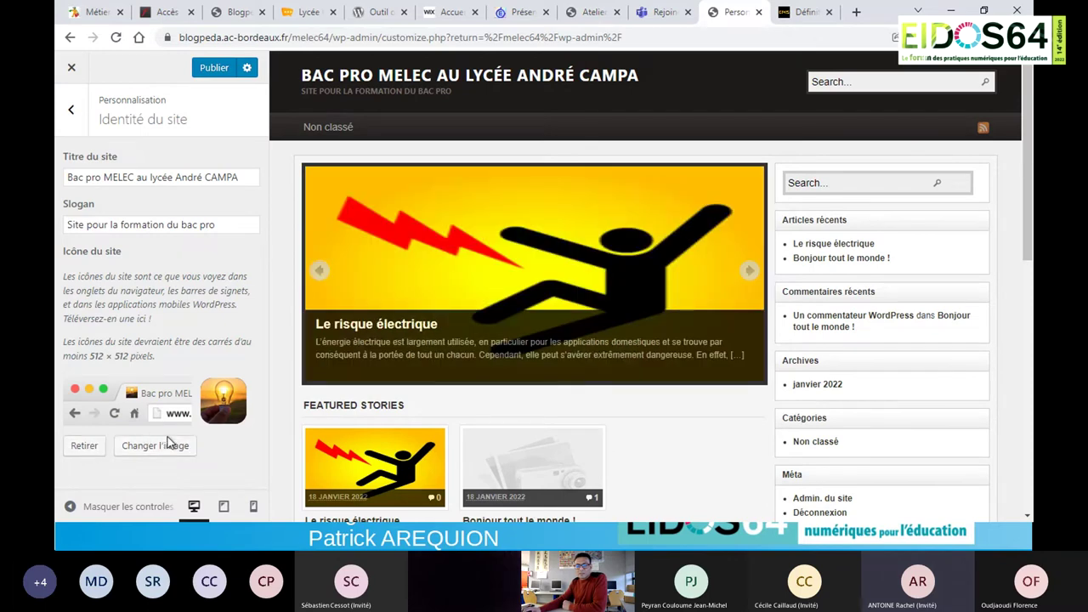
# Choose accueil_entete09.jpg again as replacement site icon and crop it to a square centred on the bulb.
pyautogui.click(170, 449)
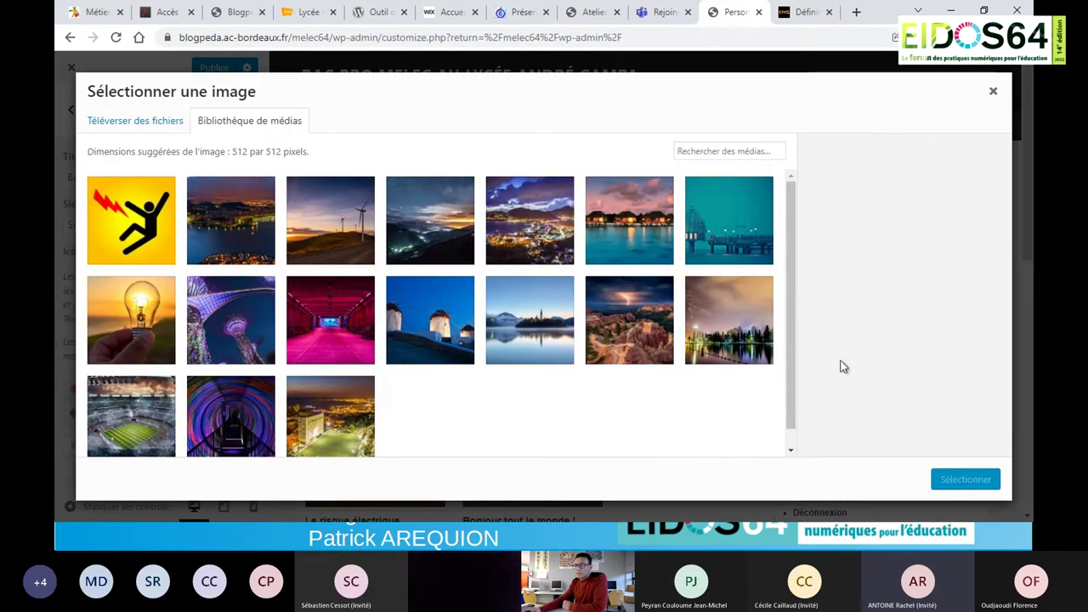
pyautogui.click(165, 315)
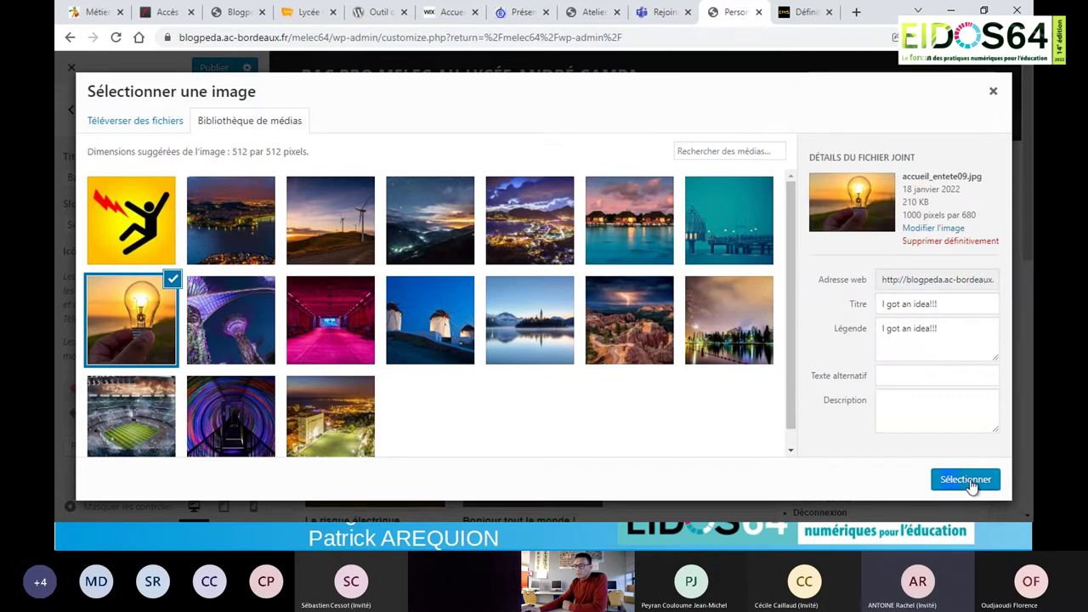
pyautogui.click(961, 484)
pyautogui.moveTo(511, 290); pyautogui.dragTo(550, 291)
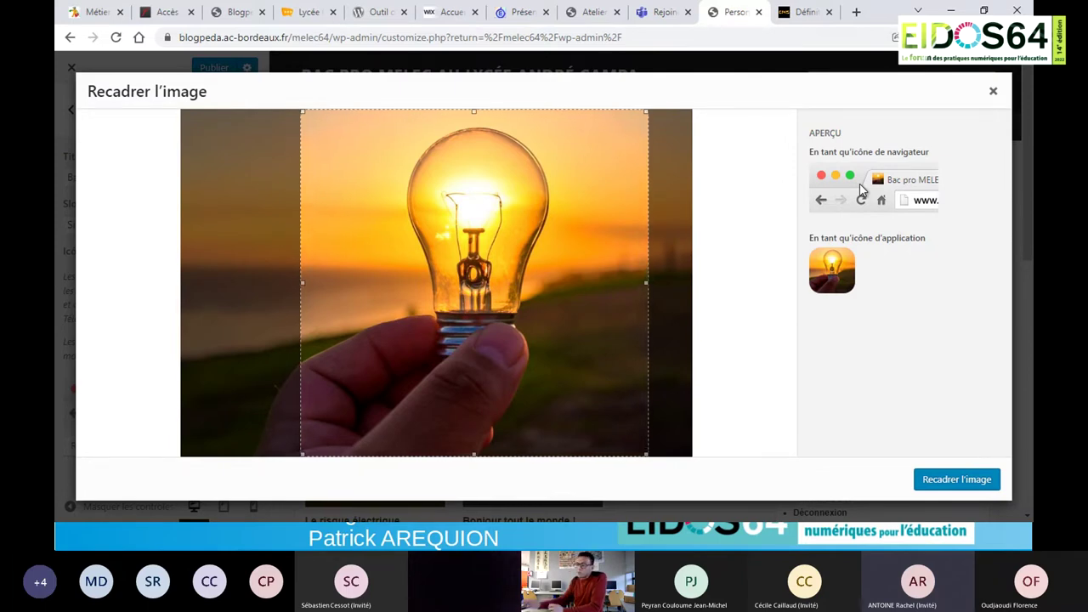
pyautogui.click(952, 481)
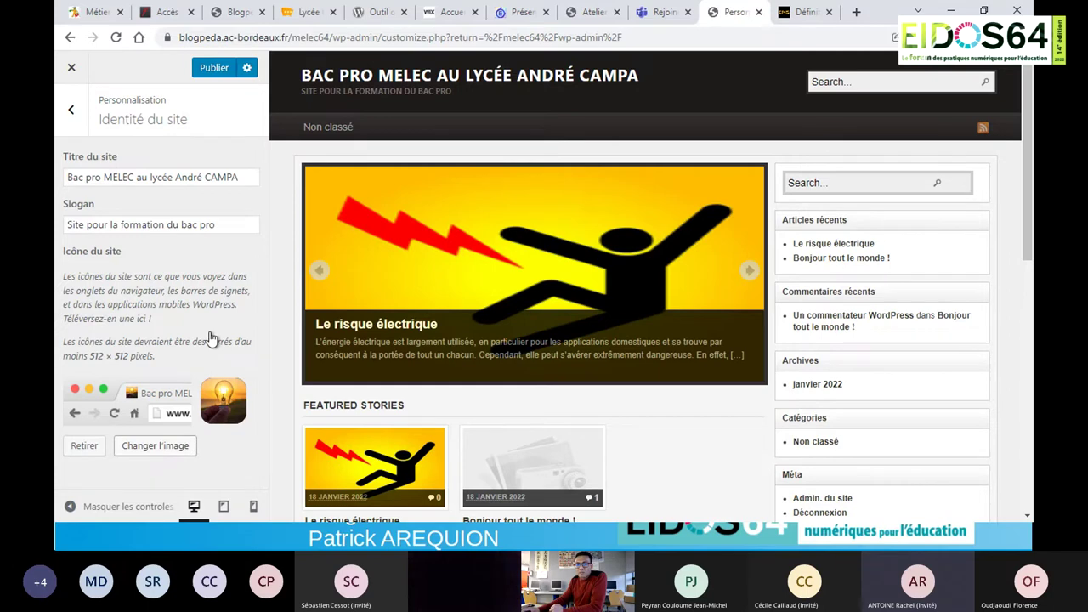
# Publish the site identity changes and close the customizer to return to the dashboard.
pyautogui.click(219, 74)
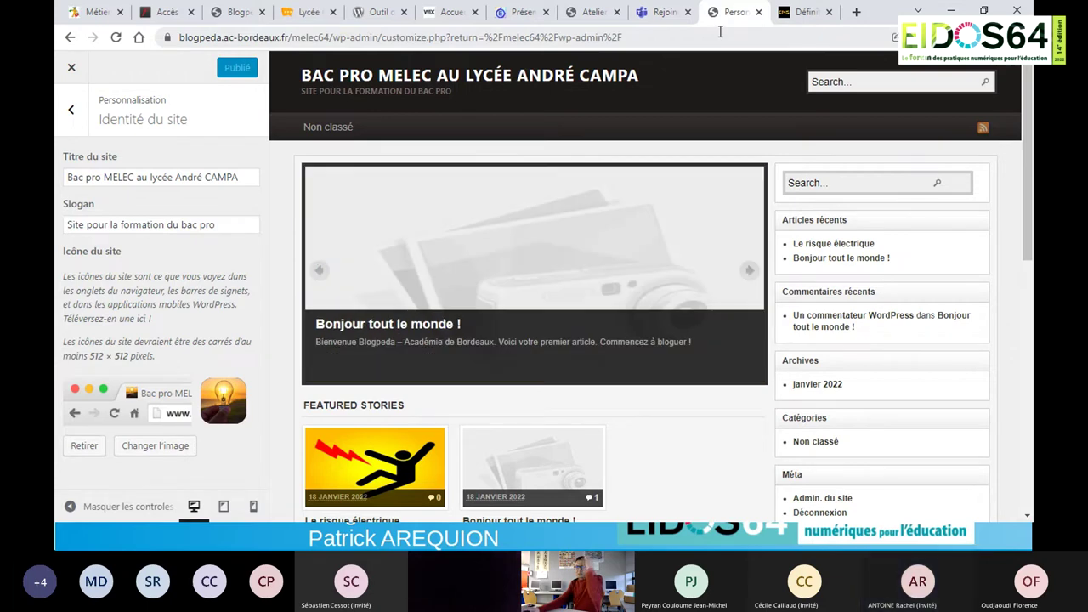
pyautogui.click(72, 69)
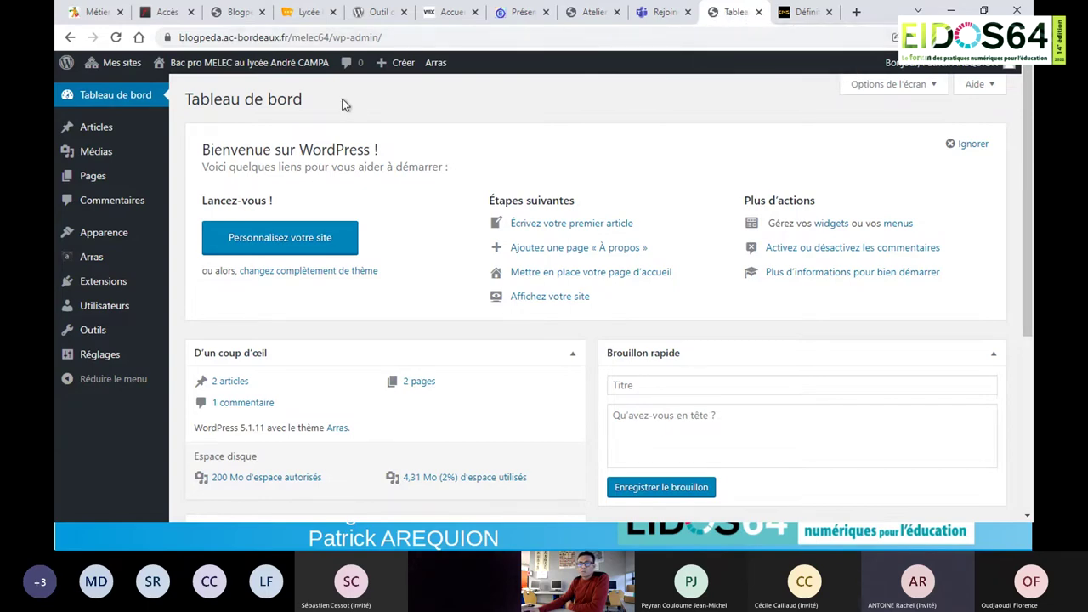
pyautogui.moveTo(290, 73)
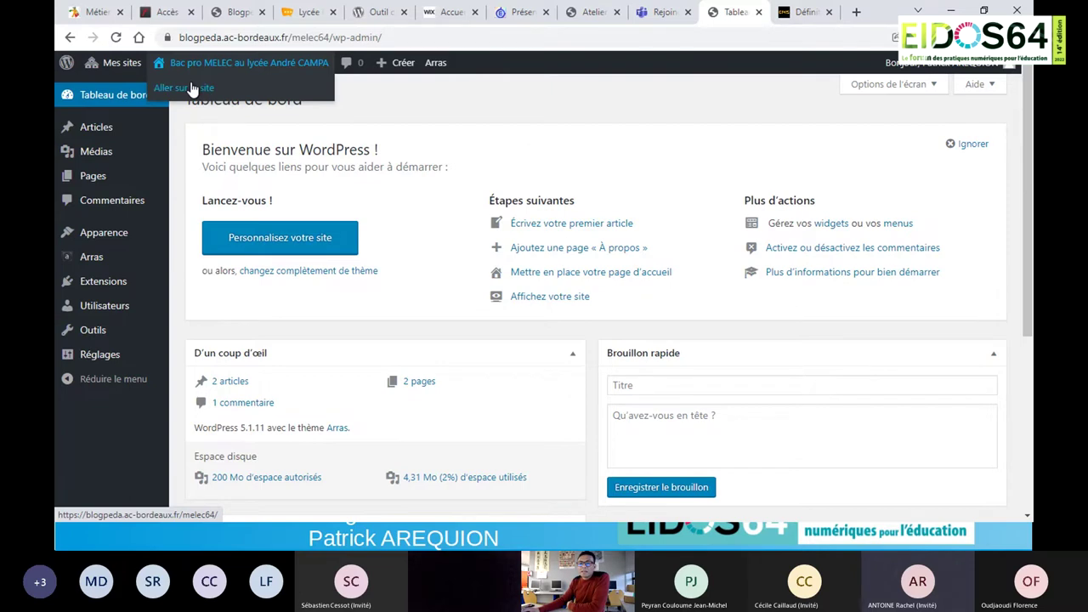
# Reopen the customizer, check the site identity settings, return to the section list and open the menu settings.
pyautogui.moveTo(104, 233)
pyautogui.click(184, 257)
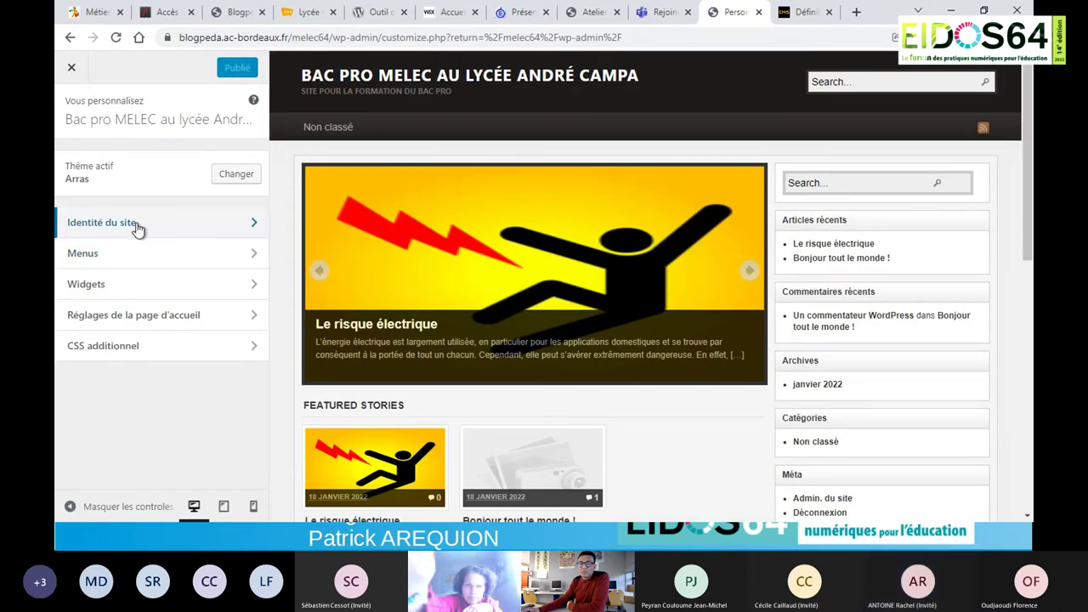
pyautogui.click(132, 226)
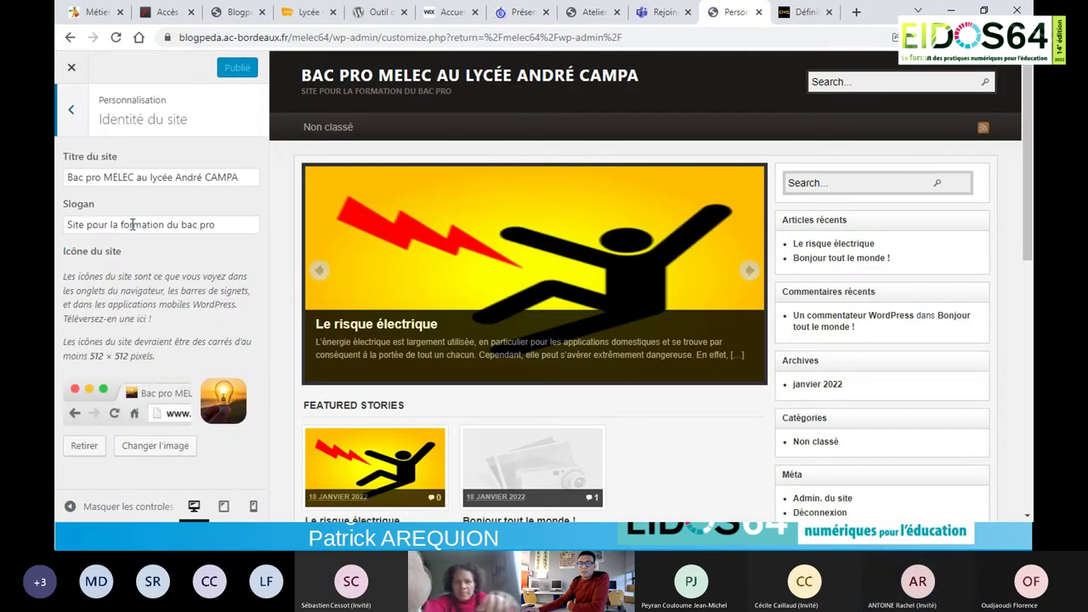
pyautogui.click(74, 111)
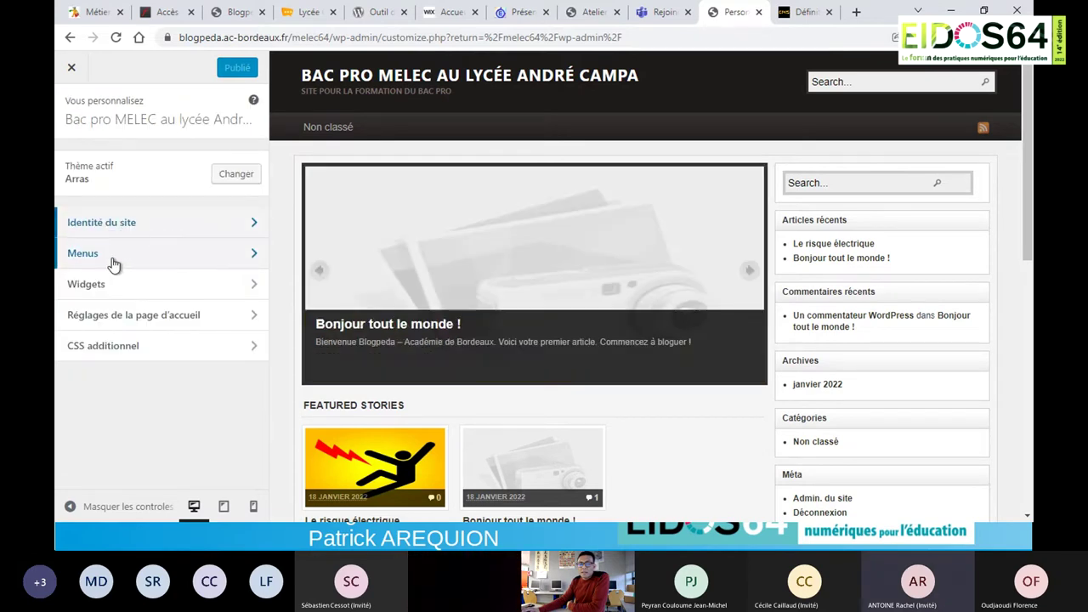
pyautogui.click(113, 264)
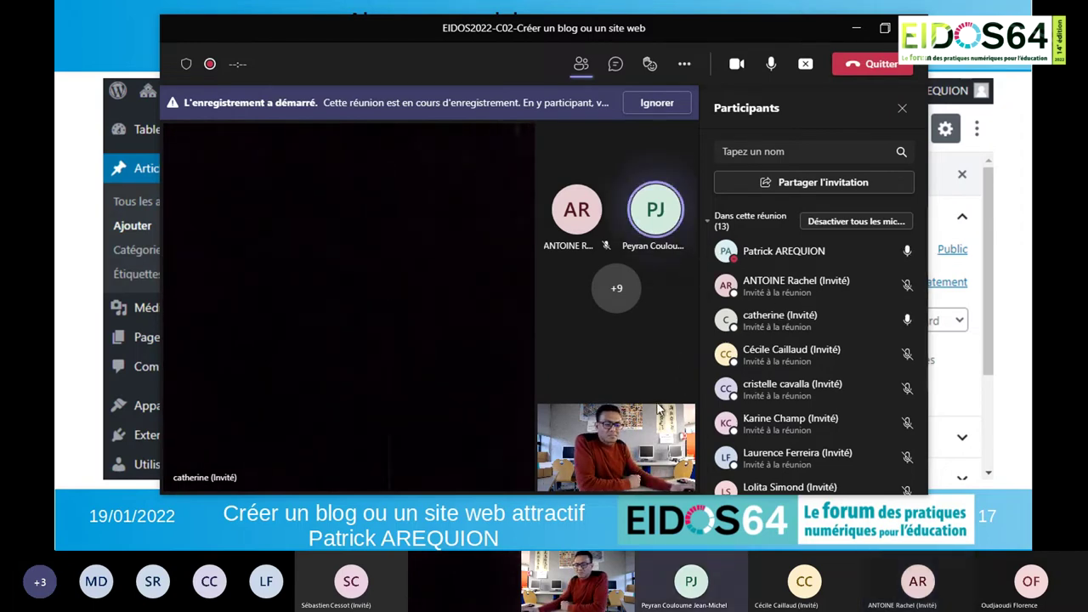
# Look through the participant list of the Teams meeting and minimize the meeting window.
pyautogui.scroll(-5, 738, 373)
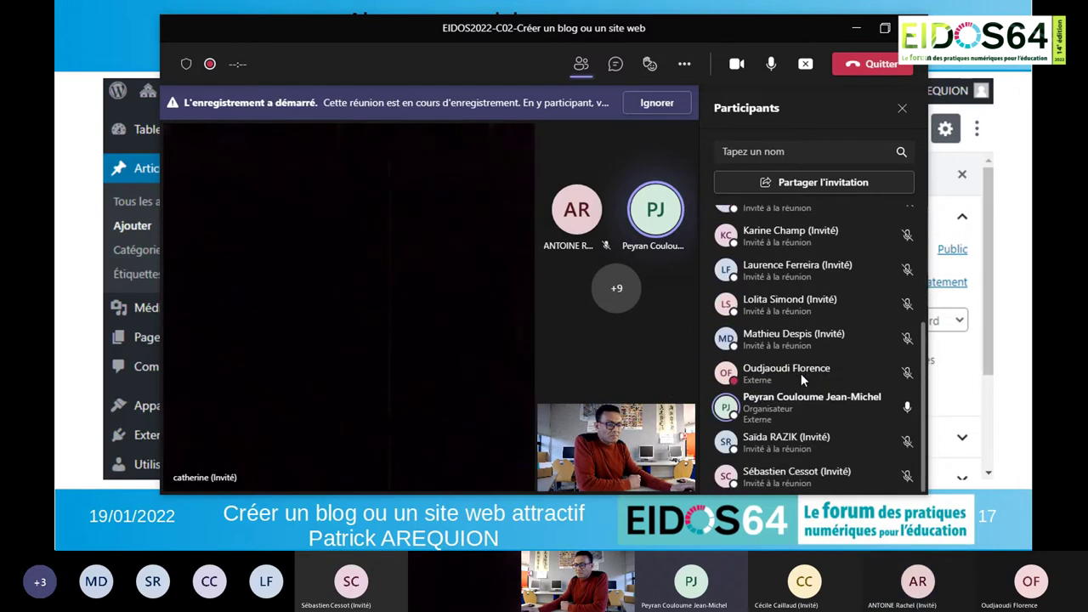
pyautogui.scroll(5, 800, 376)
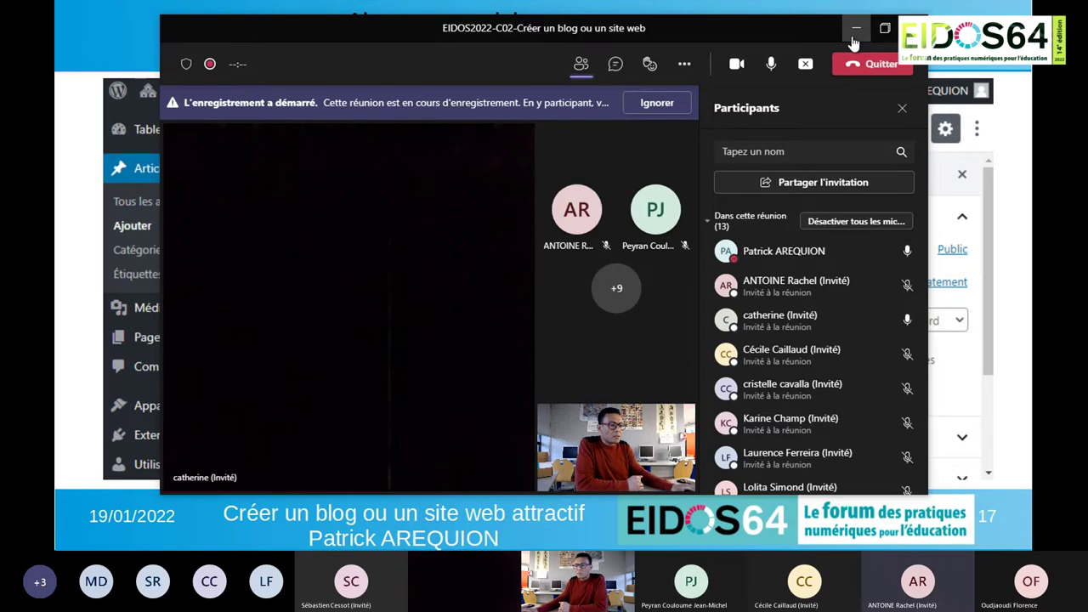
pyautogui.click(856, 31)
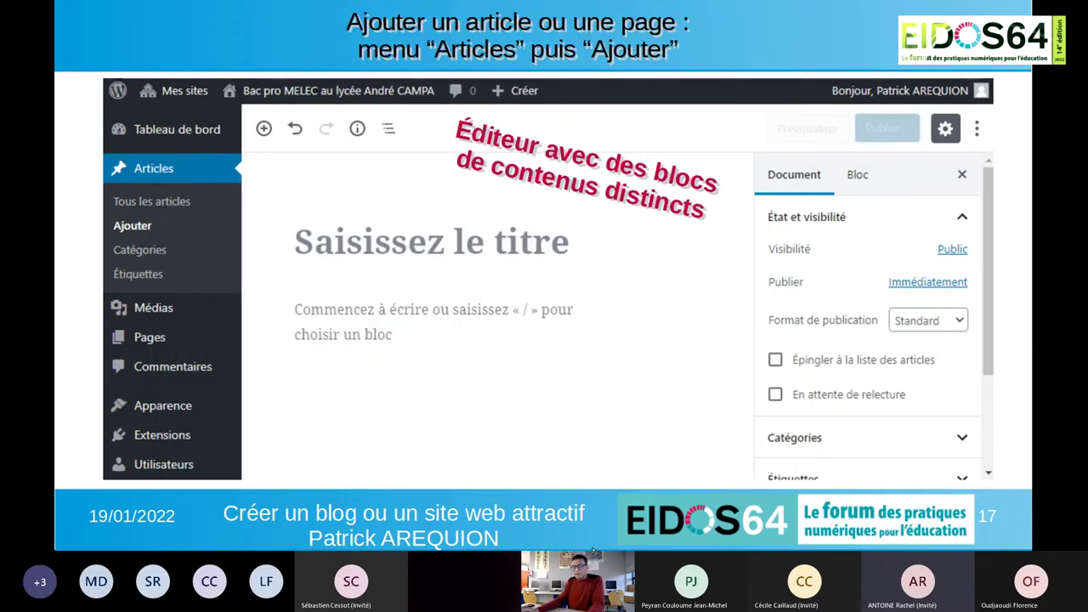
# Switch from the slideshow to the Chrome window showing the WordPress customizer.
pyautogui.hotkey('alt', 'Tab')
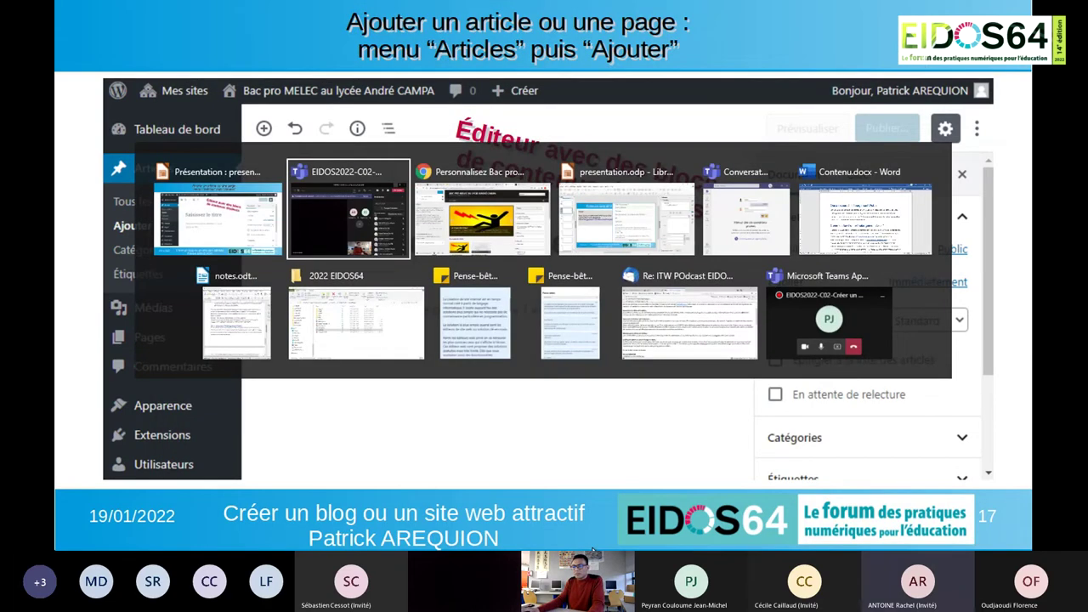
pyautogui.hotkey('alt', 'Tab')
pyautogui.hotkey('alt', 'Tab')
pyautogui.hotkey('alt', 'Tab')
pyautogui.hotkey('alt', 'Tab')
pyautogui.hotkey('alt', 'Tab')
pyautogui.hotkey('alt', 'Tab')
pyautogui.hotkey('alt', 'Tab')
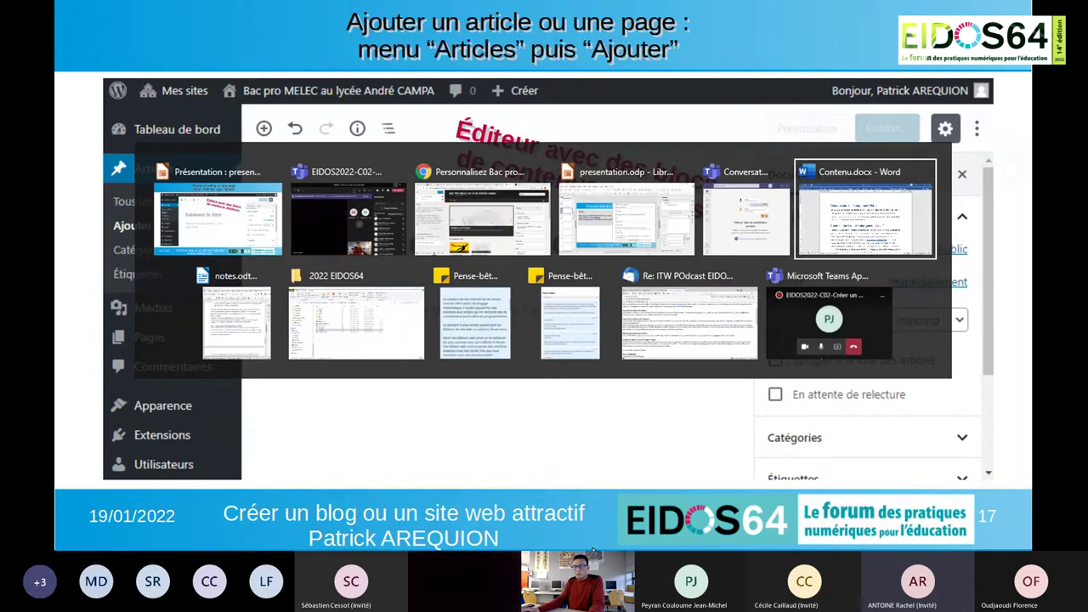
pyautogui.hotkey('alt', 'Tab')
pyautogui.hotkey('alt', 'Tab')
pyautogui.hotkey('alt', 'Tab')
pyautogui.hotkey('alt', 'Tab')
pyautogui.hotkey('alt', 'Tab')
pyautogui.hotkey('alt', 'Tab')
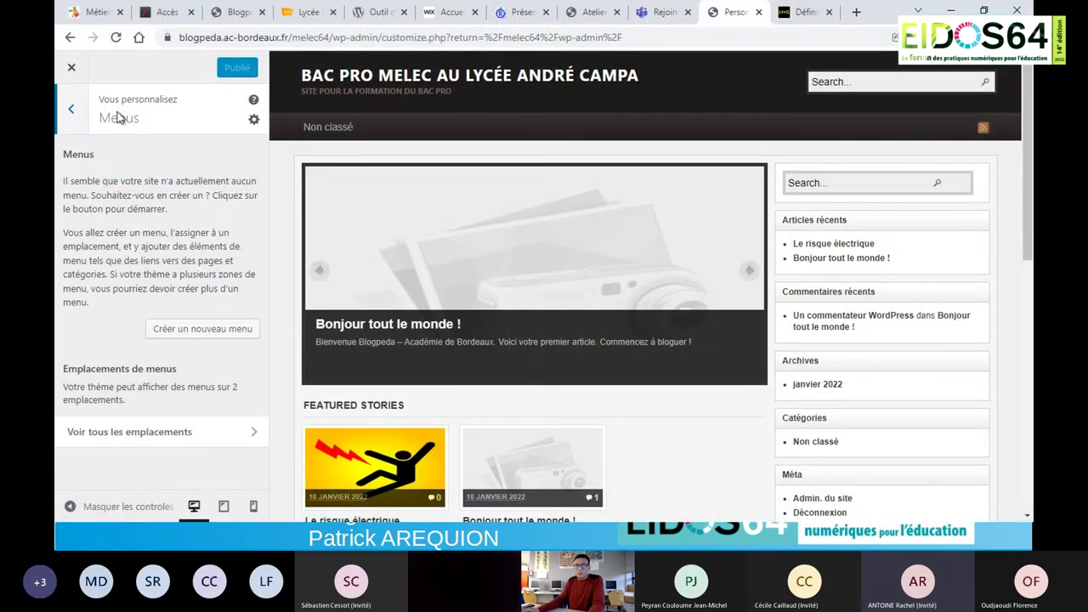
# Close the customizer and check the site's disk space usage on the dashboard.
pyautogui.click(73, 69)
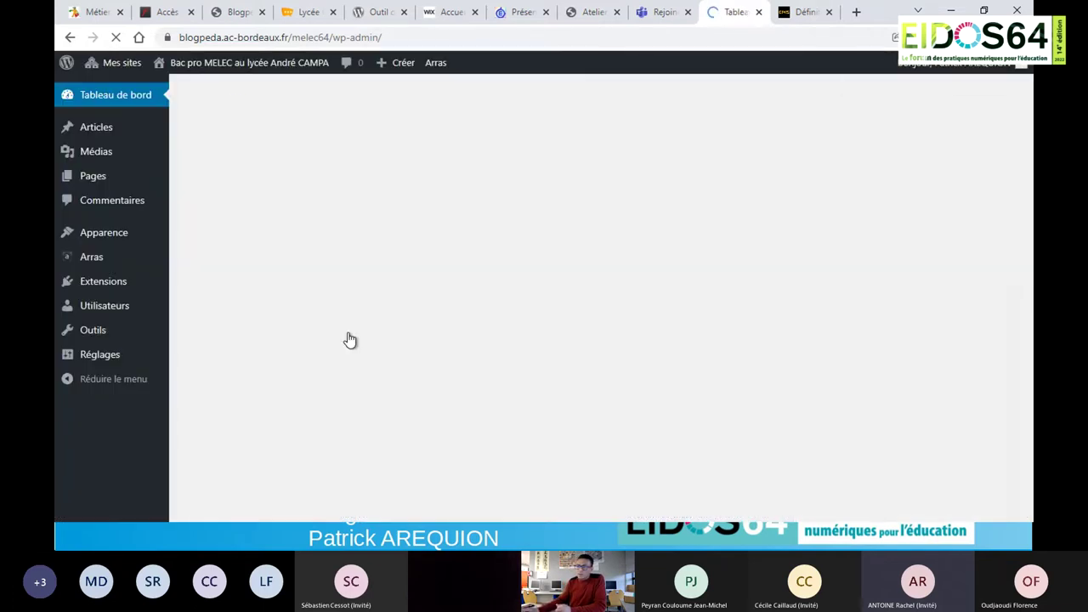
pyautogui.scroll(-1, 336, 331)
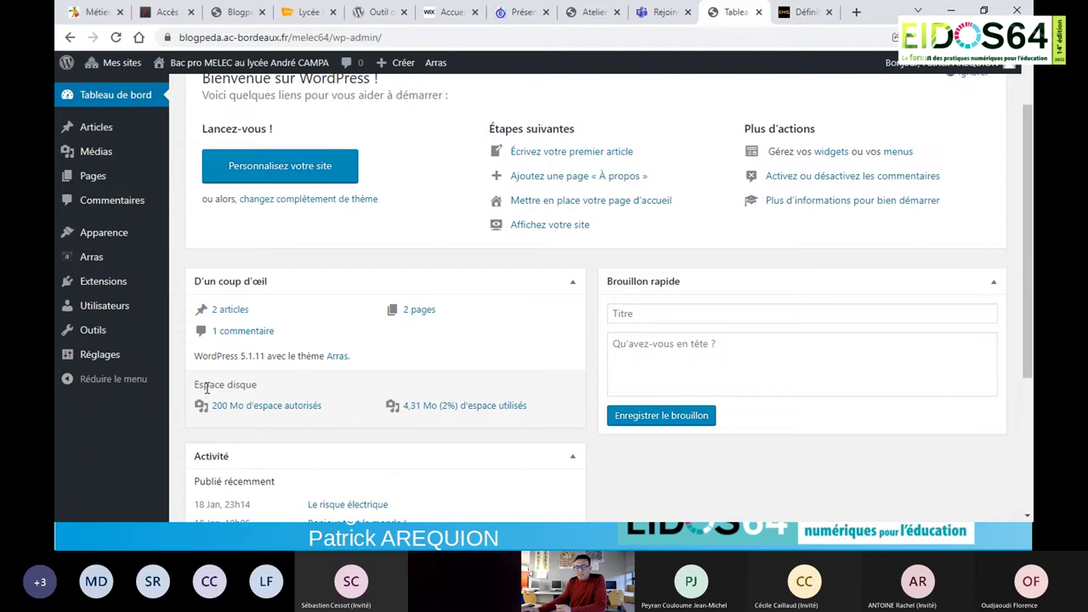
pyautogui.scroll(-1, 206, 387)
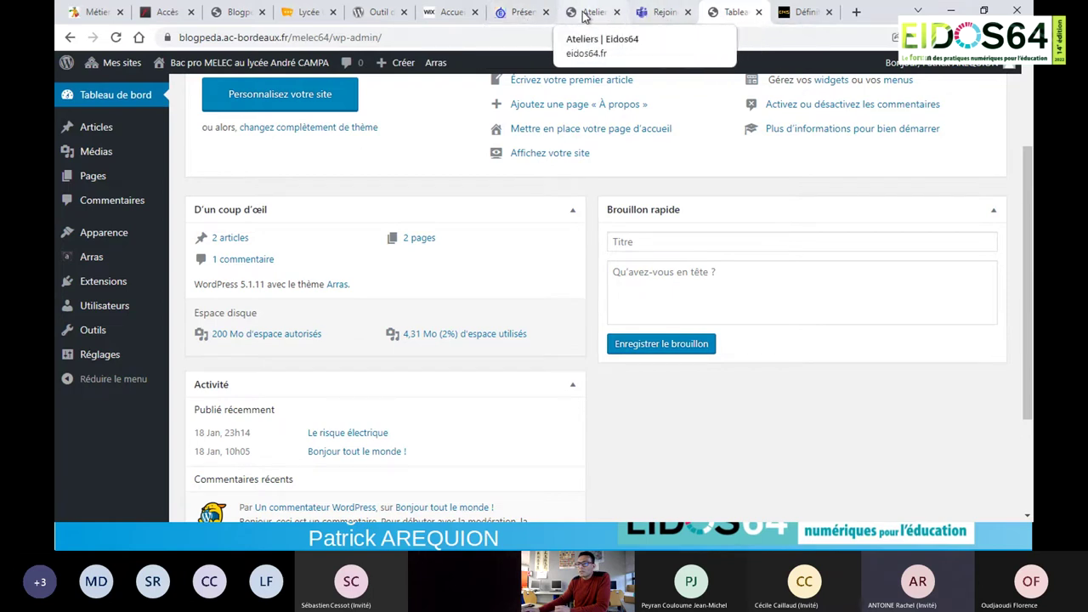
# Open the Médiacad presentation page, follow its direct link to the Bordeaux academy instance and look through the public media.
pyautogui.click(522, 12)
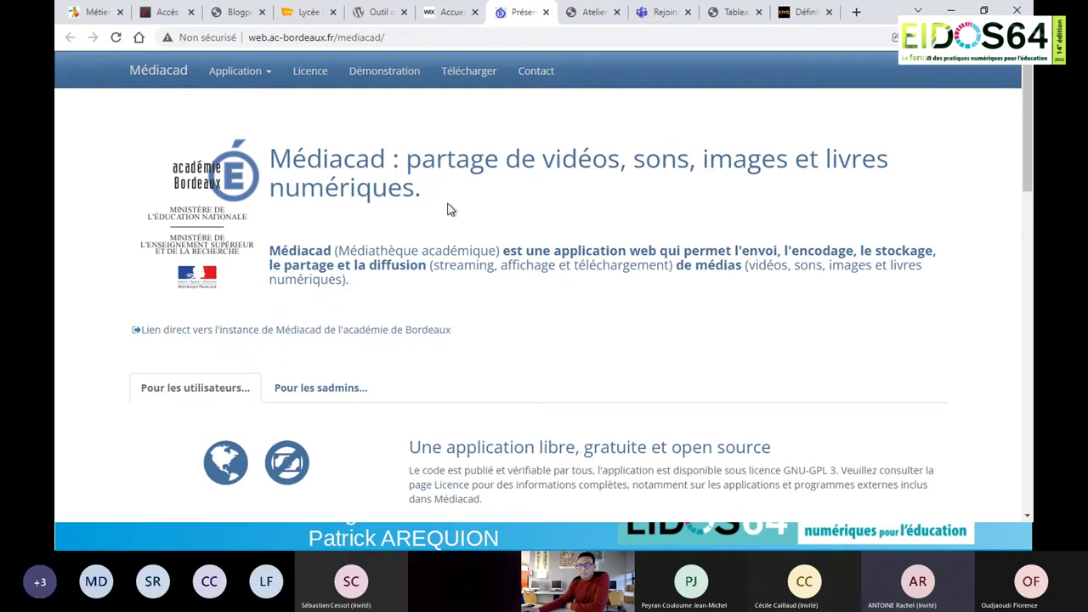
pyautogui.click(314, 331)
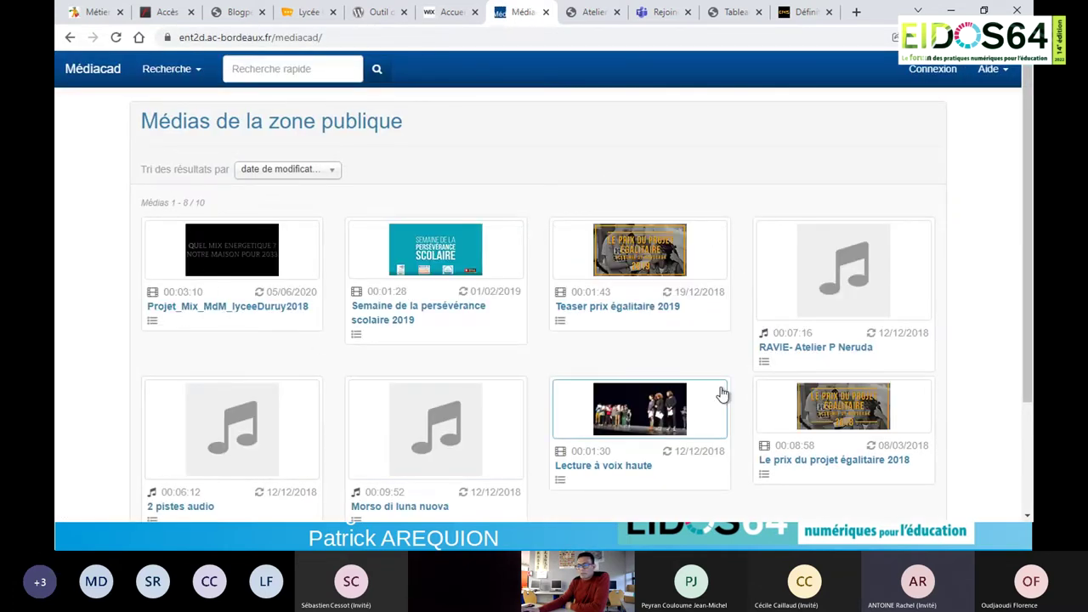
pyautogui.scroll(-2, 722, 383)
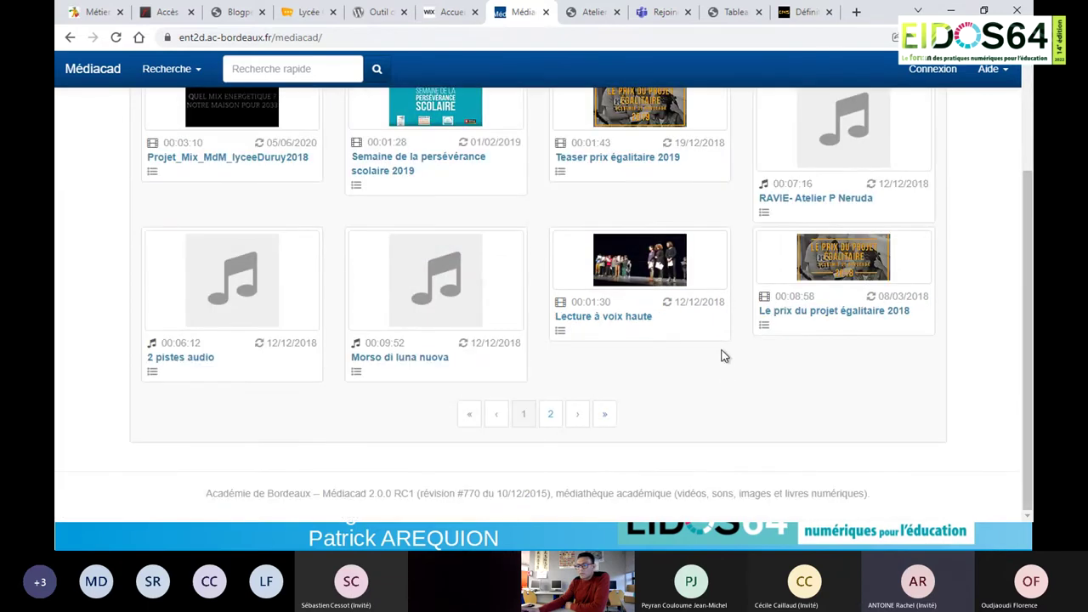
pyautogui.scroll(2, 721, 356)
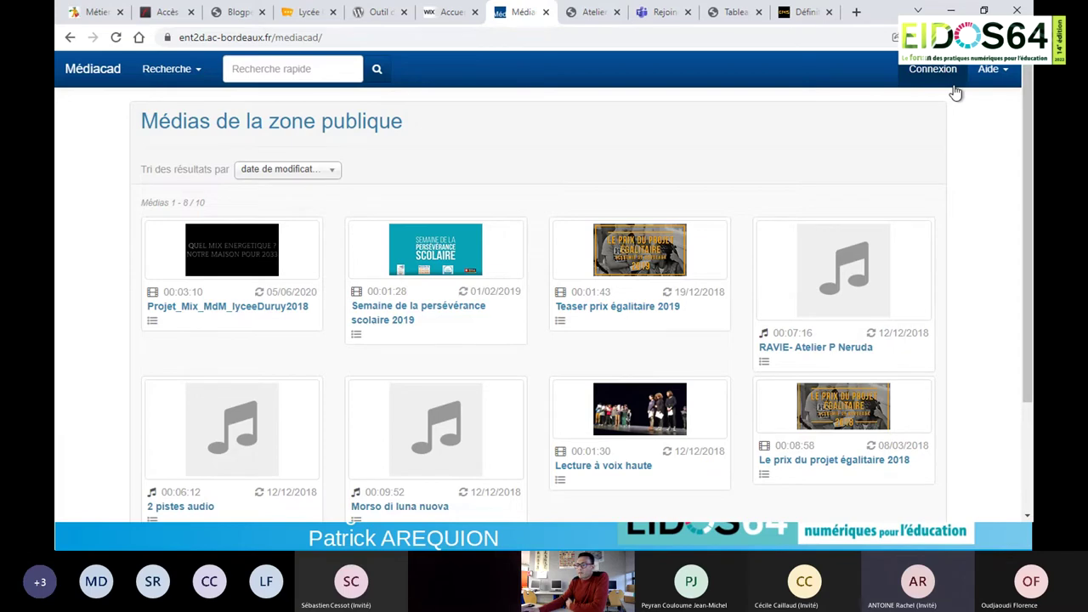
# Sign in to Médiacad as academy staff with the prefilled credentials and open the form for adding a media item.
pyautogui.click(934, 69)
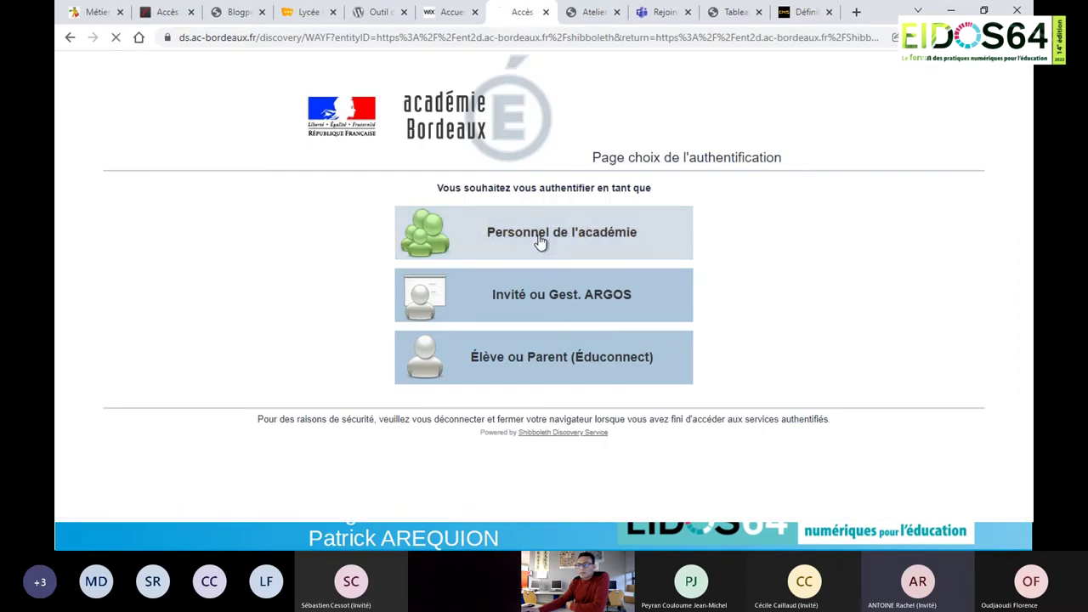
pyautogui.click(540, 242)
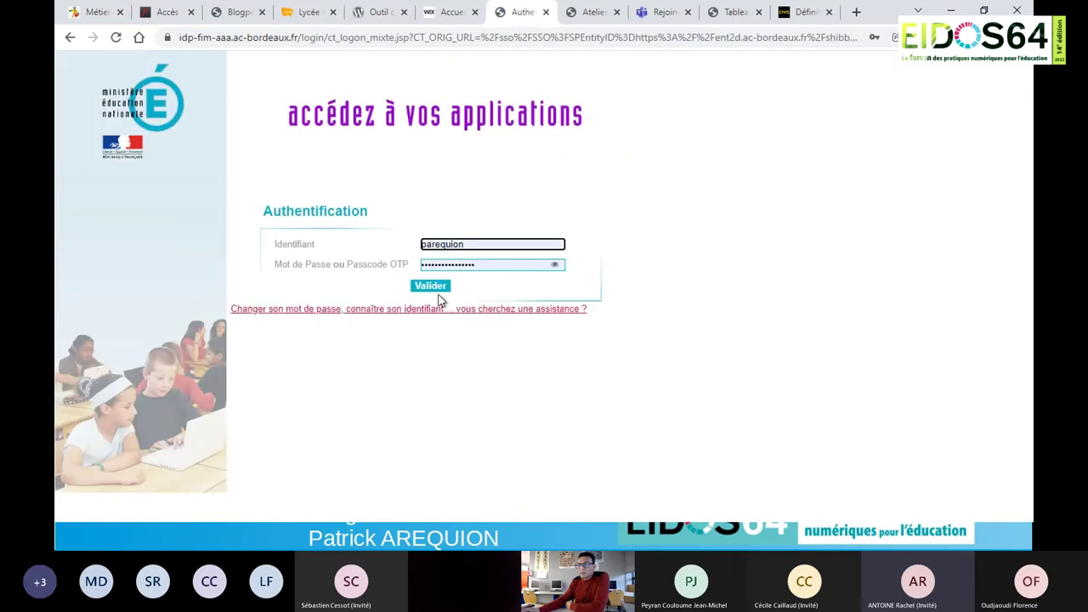
pyautogui.click(435, 289)
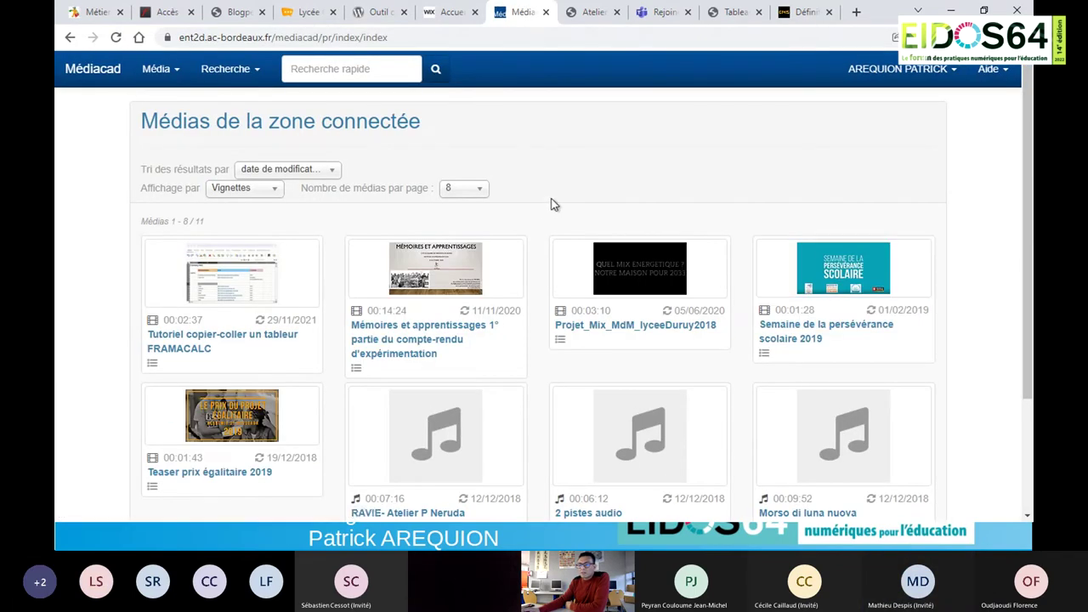
pyautogui.click(161, 69)
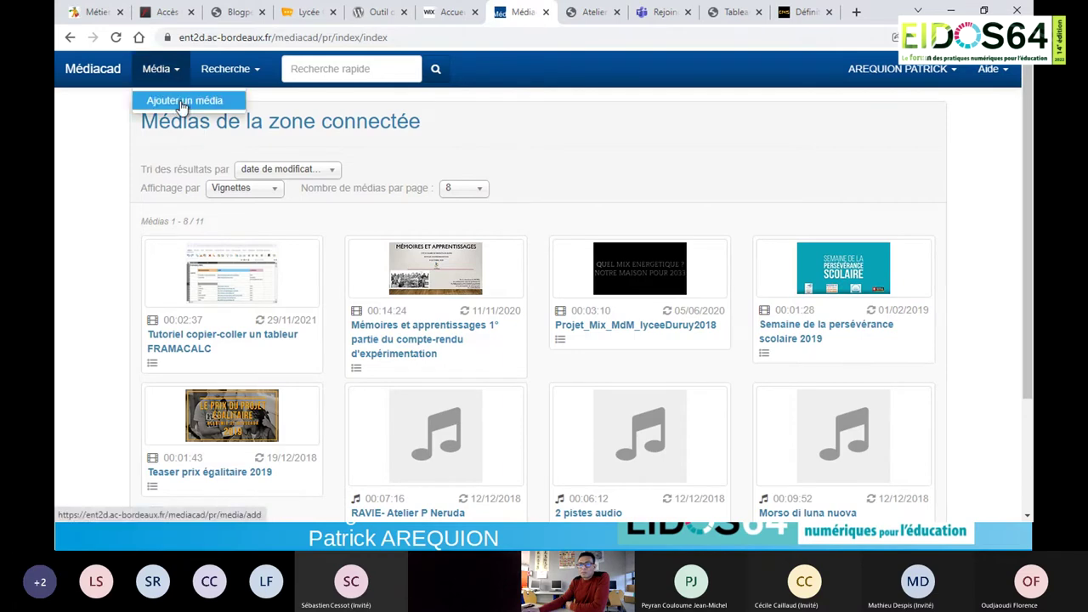
pyautogui.click(180, 99)
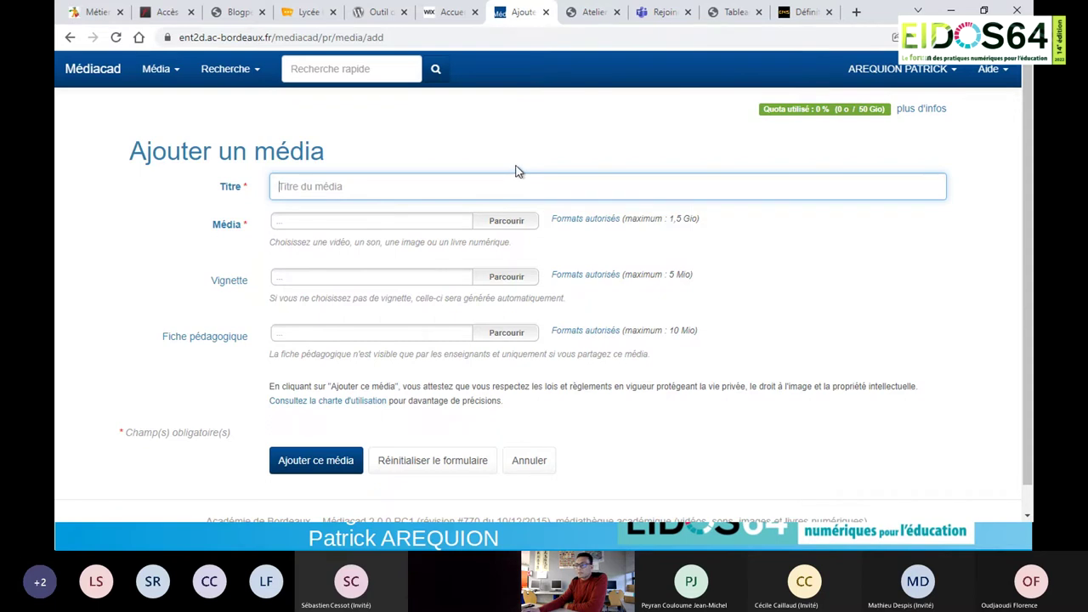
# Look at the WordPress.org and Blogpeda portal home pages, and return to the WordPress dashboard of the site.
pyautogui.click(233, 14)
pyautogui.click(374, 13)
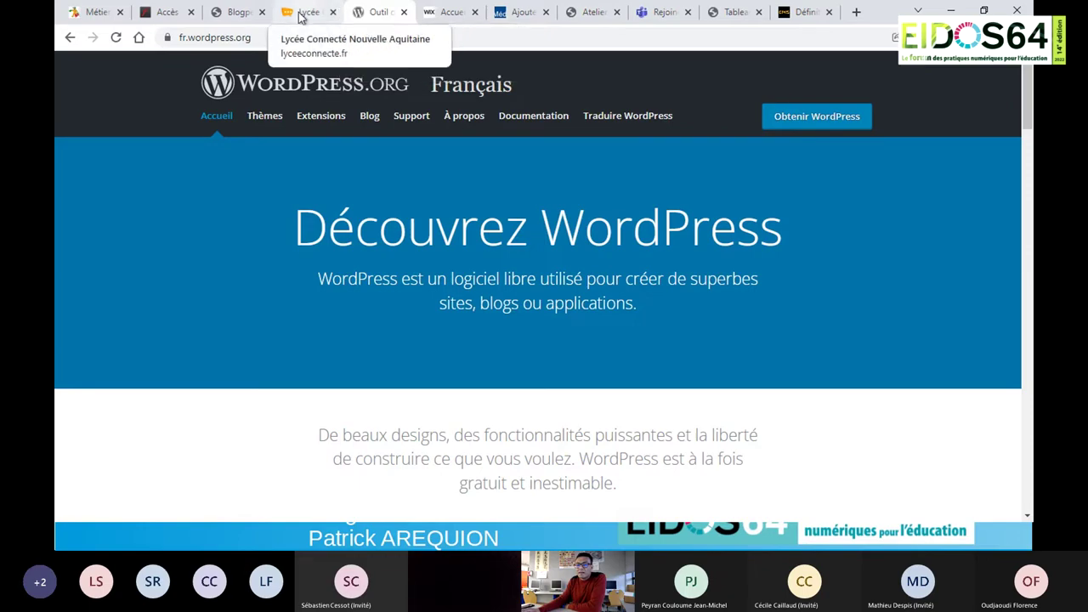
pyautogui.click(241, 15)
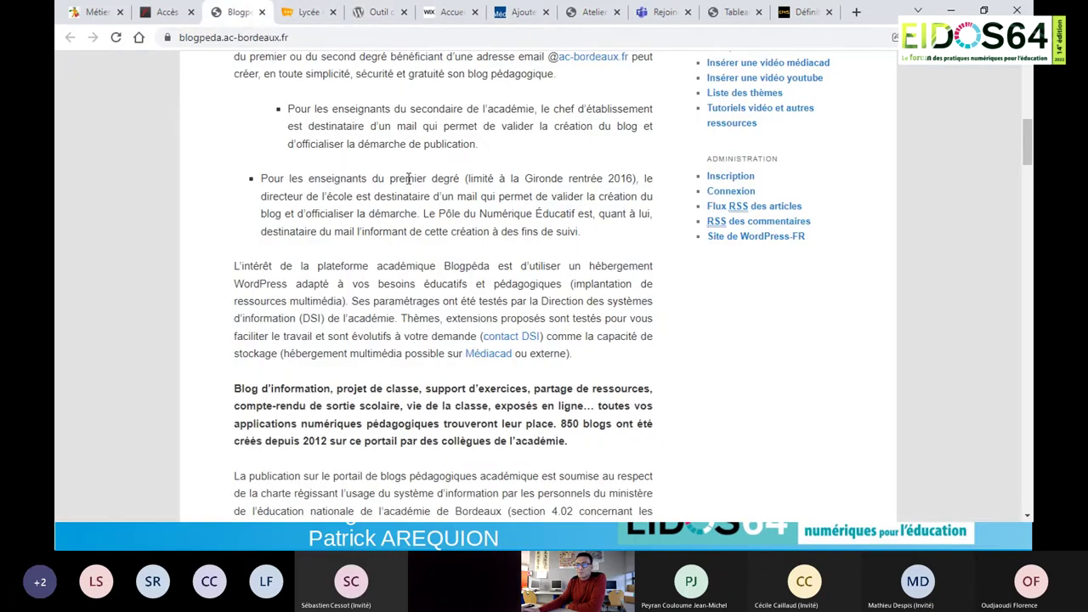
pyautogui.scroll(3, 408, 179)
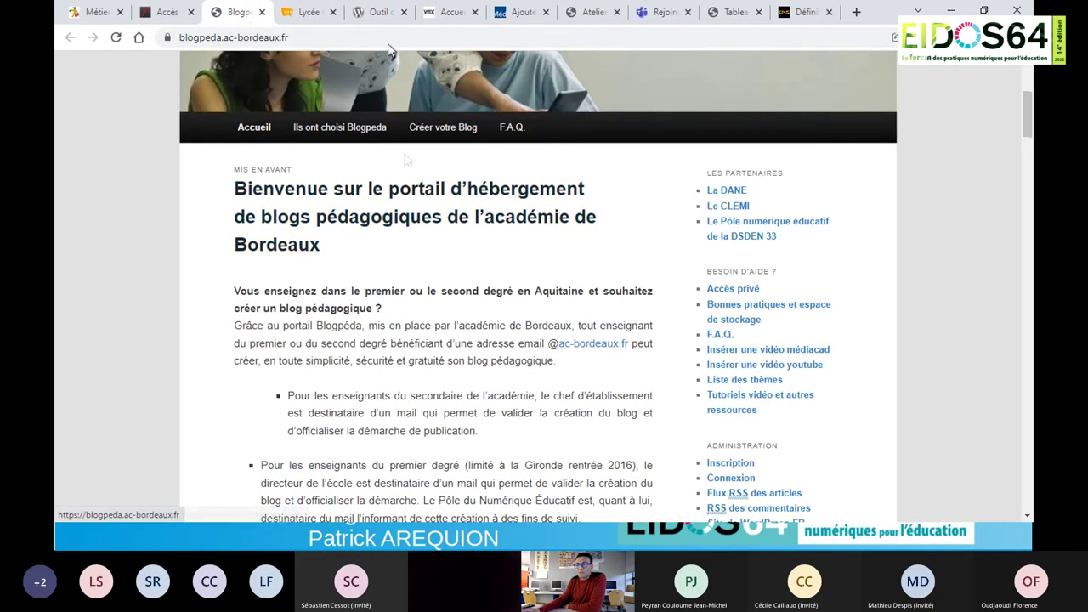
pyautogui.click(595, 13)
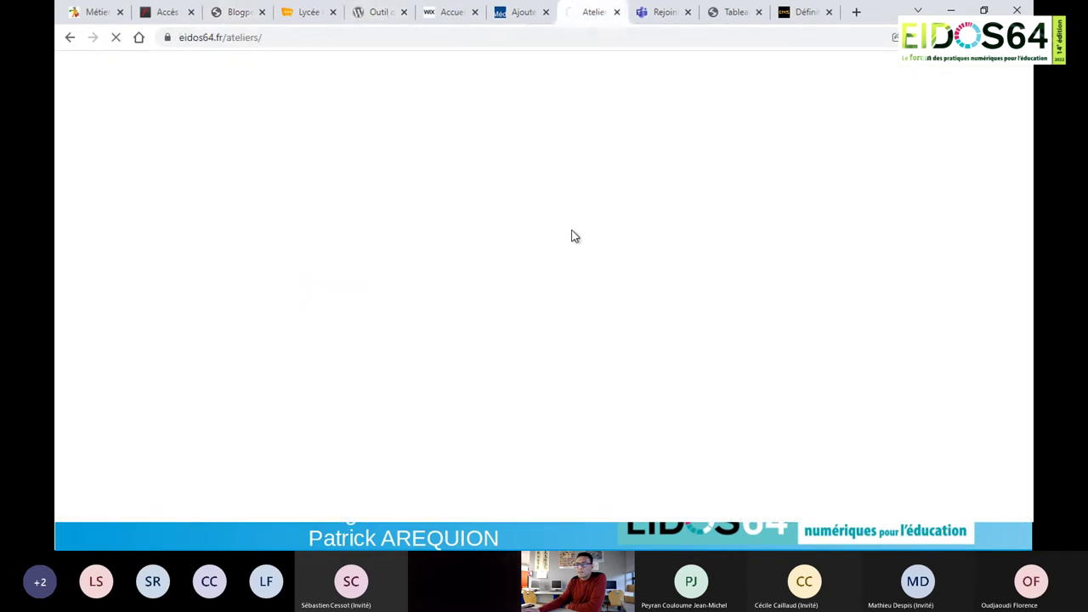
pyautogui.click(722, 12)
pyautogui.scroll(2, 344, 306)
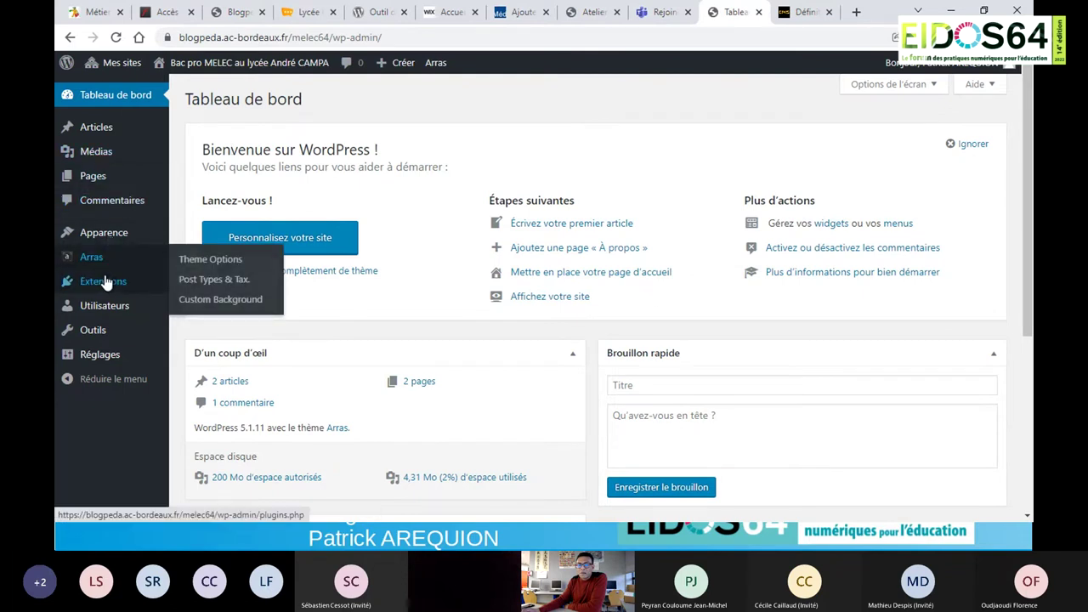
# Open the site customizer, examine its Menus and Widgets sections including Secondary Sidebar #1, and return to the dashboard.
pyautogui.moveTo(108, 241)
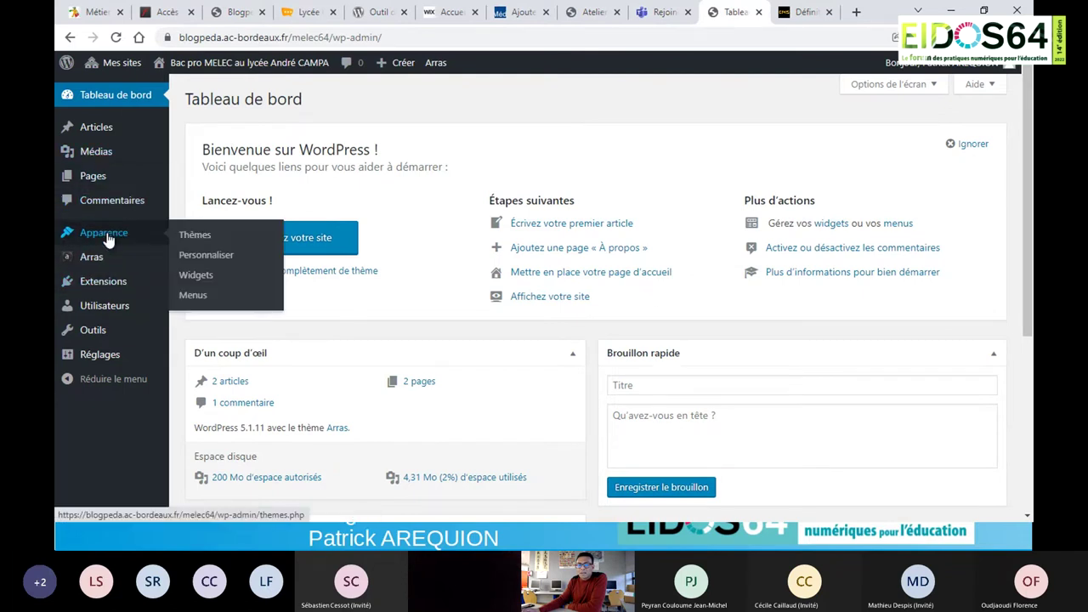
pyautogui.click(215, 265)
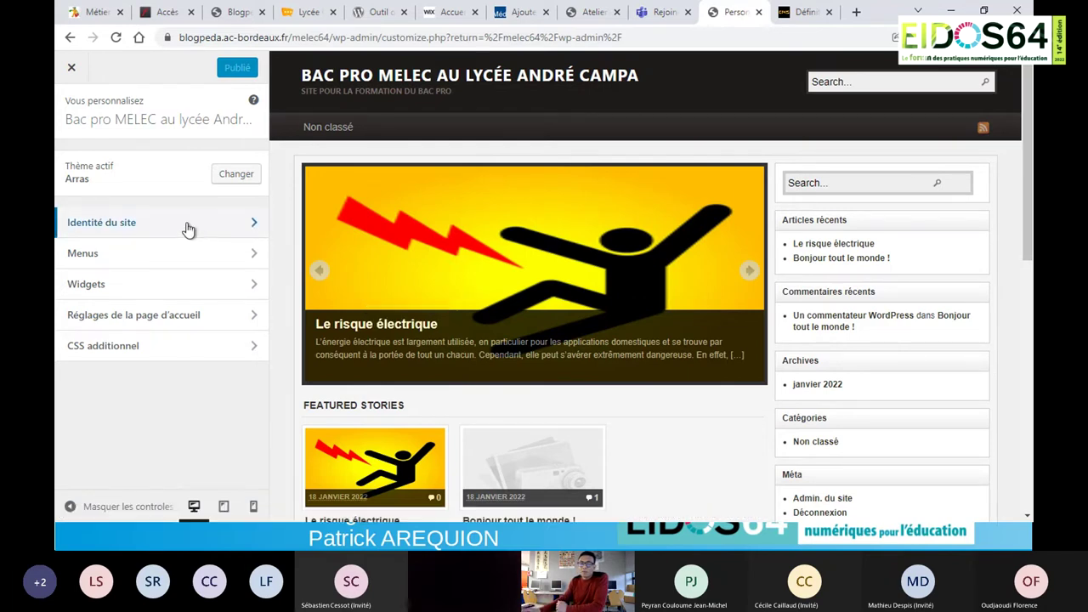
pyautogui.click(98, 260)
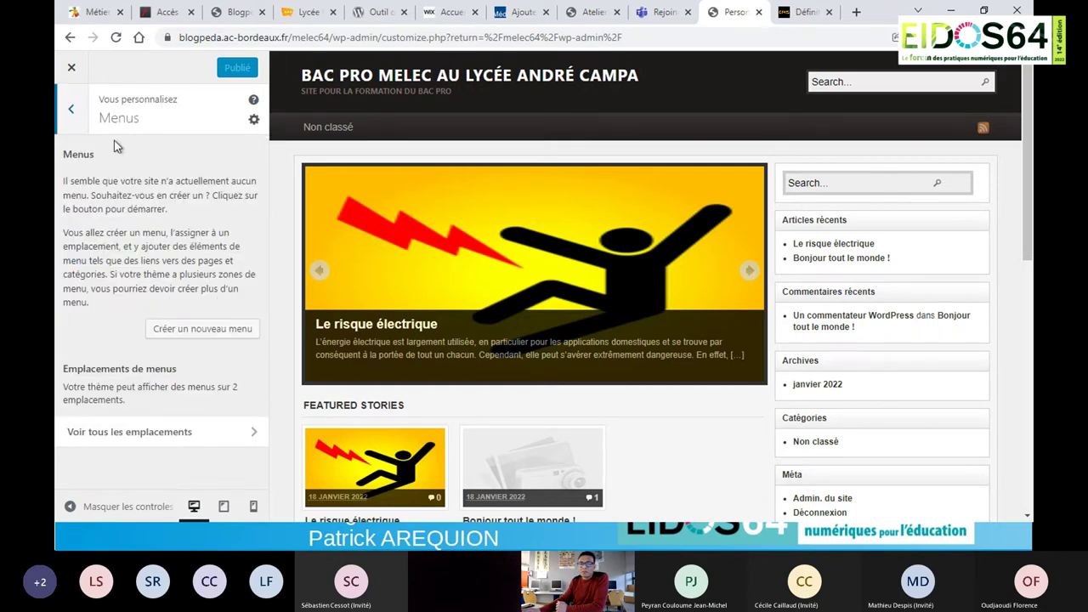
pyautogui.click(71, 109)
pyautogui.click(136, 289)
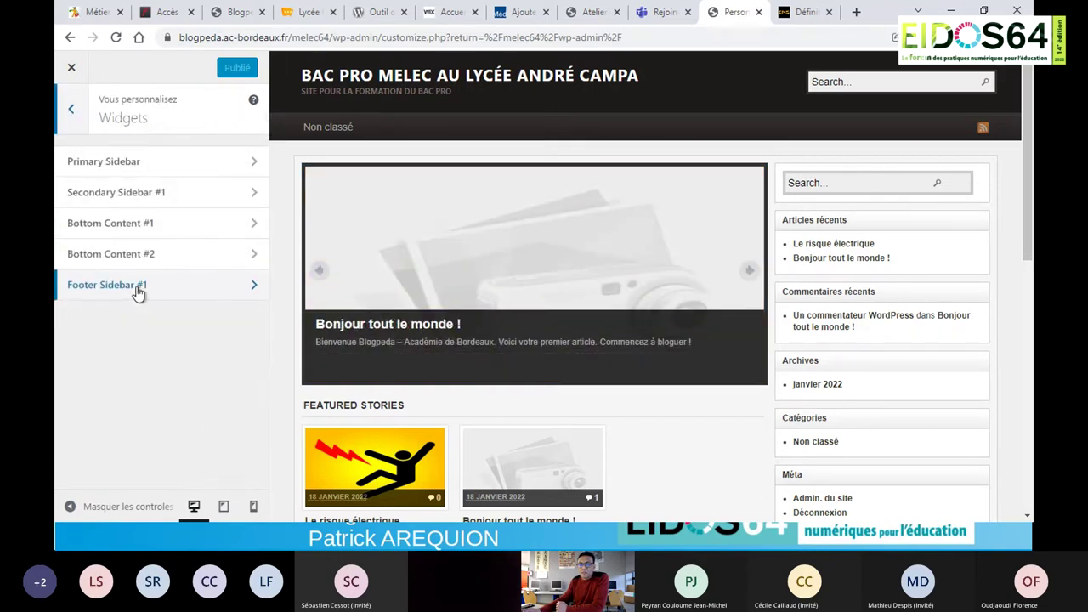
pyautogui.click(165, 196)
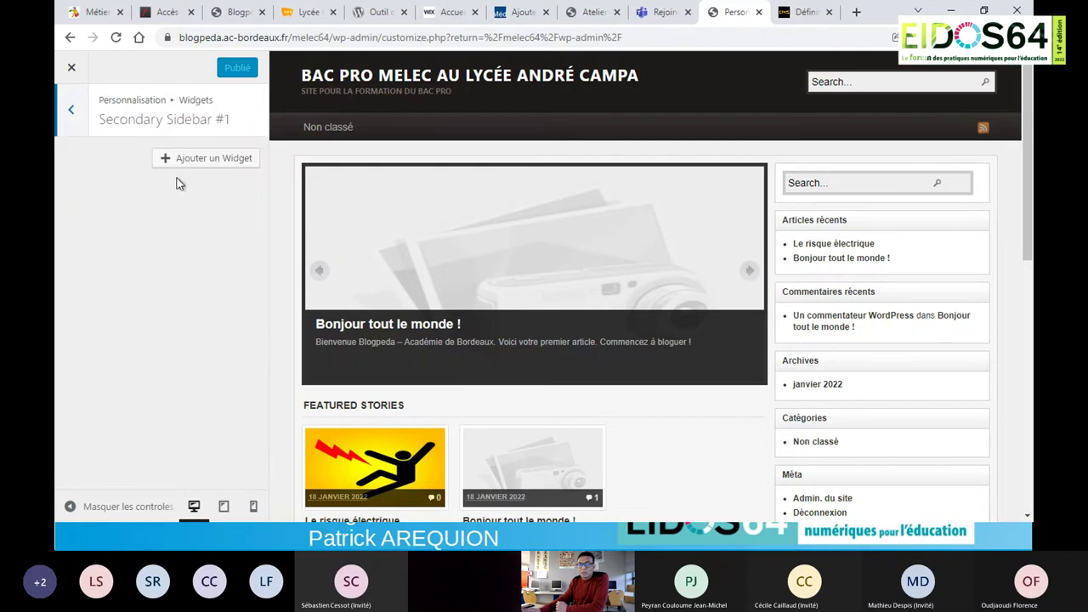
pyautogui.click(72, 110)
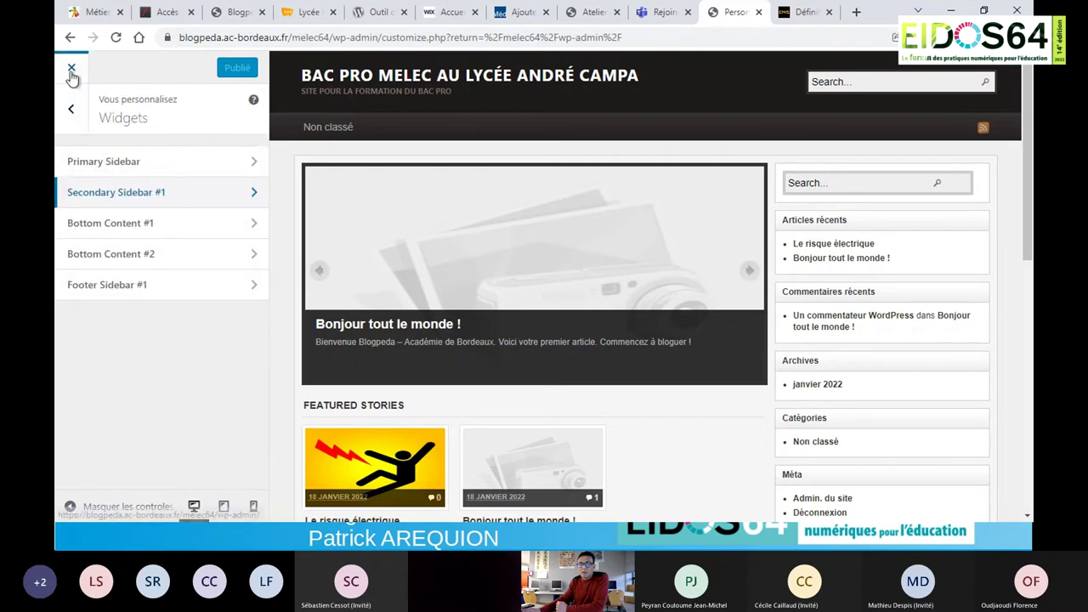
pyautogui.click(132, 288)
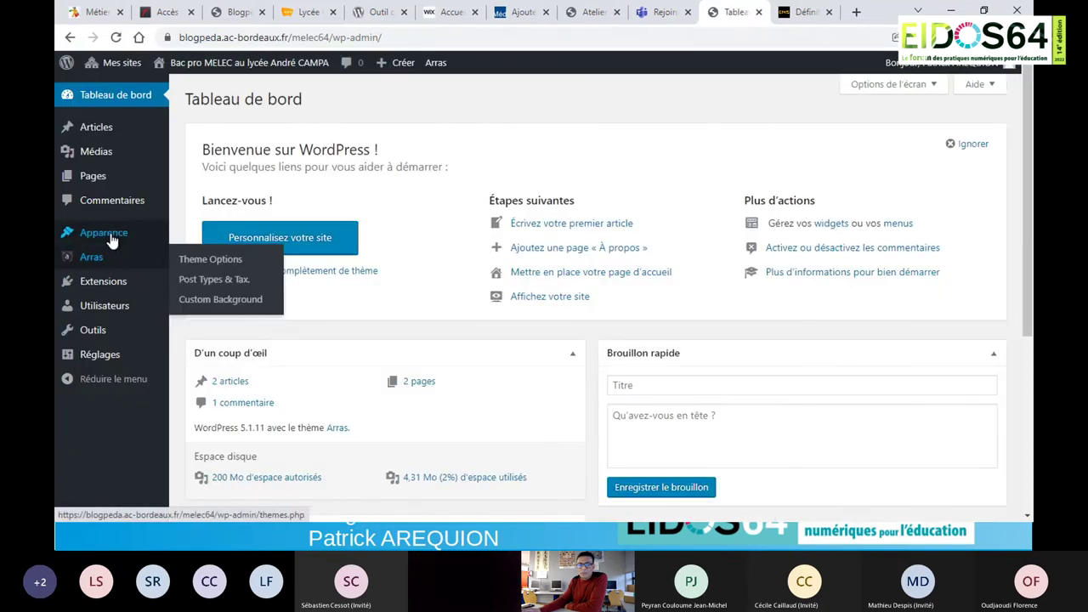
# Open the Widgets management page and check the placement options of the available Articles récents, Archives and Calendrier widgets.
pyautogui.moveTo(150, 244)
pyautogui.click(203, 277)
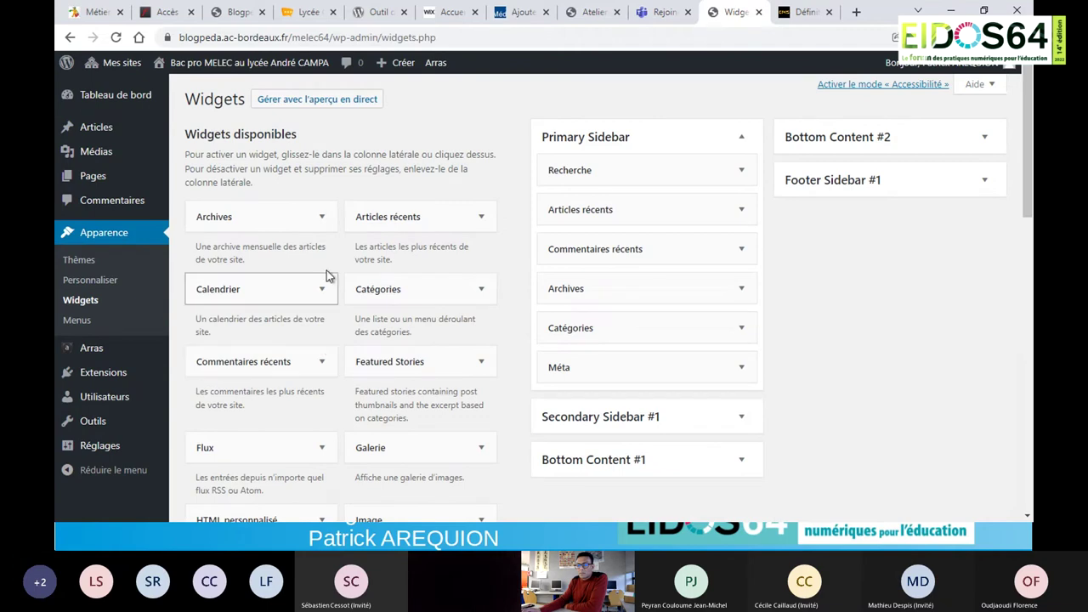
pyautogui.click(480, 219)
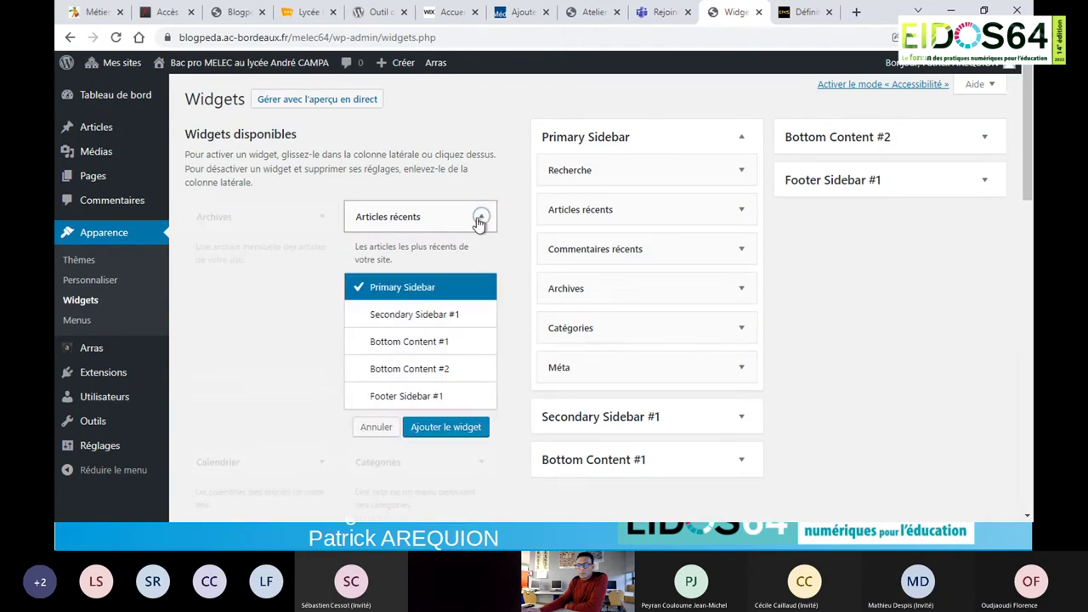
pyautogui.click(479, 219)
pyautogui.click(322, 220)
pyautogui.click(321, 219)
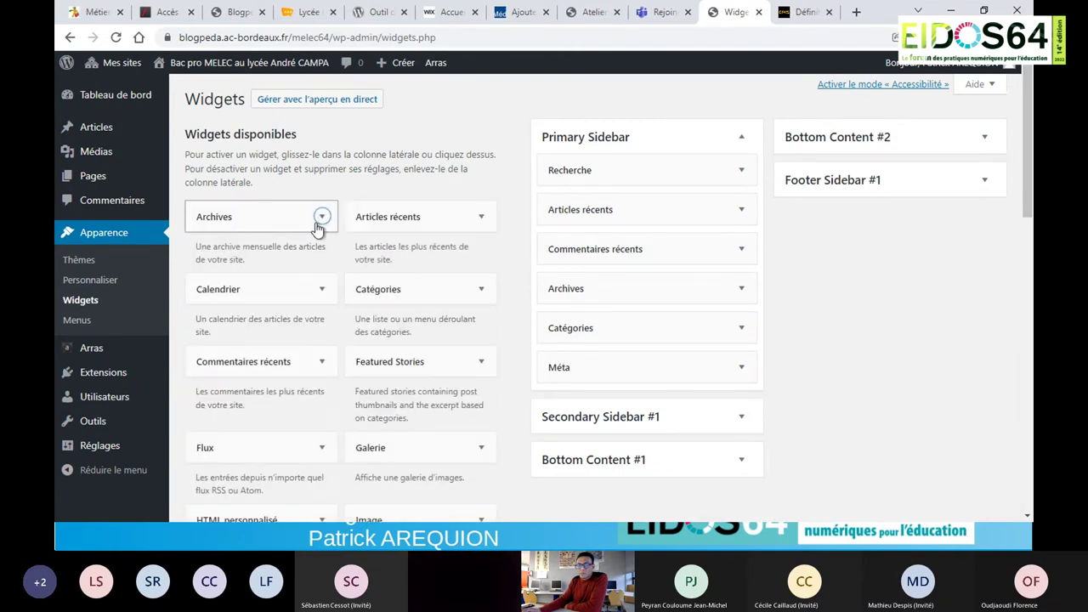
pyautogui.click(321, 291)
pyautogui.click(321, 290)
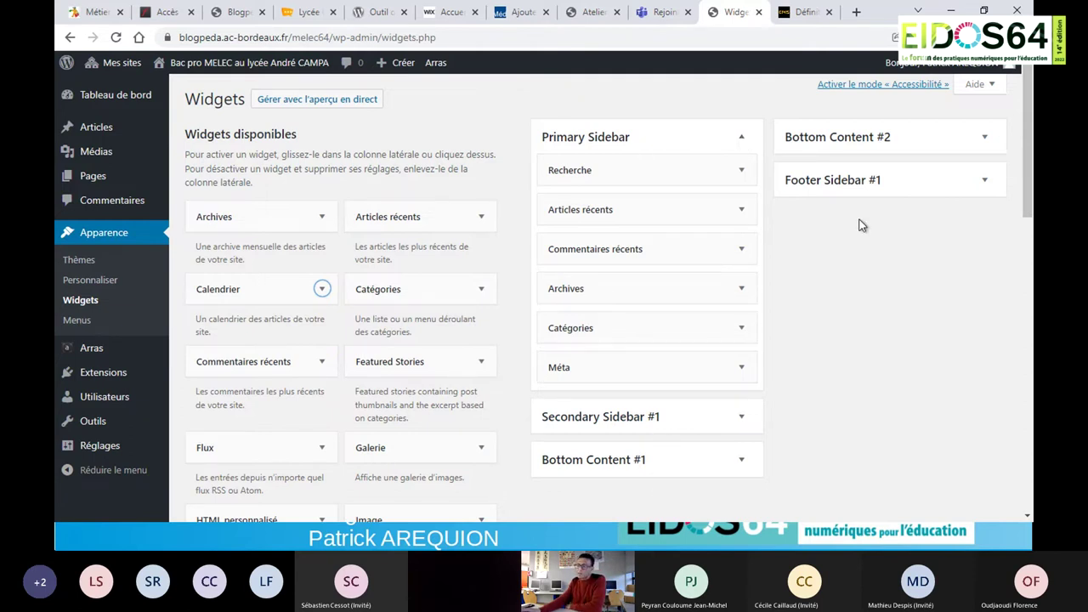
# Collapse and expand the Primary Sidebar area and inspect the settings of its Recherche, Articles récents and Commentaires récents widgets.
pyautogui.click(741, 137)
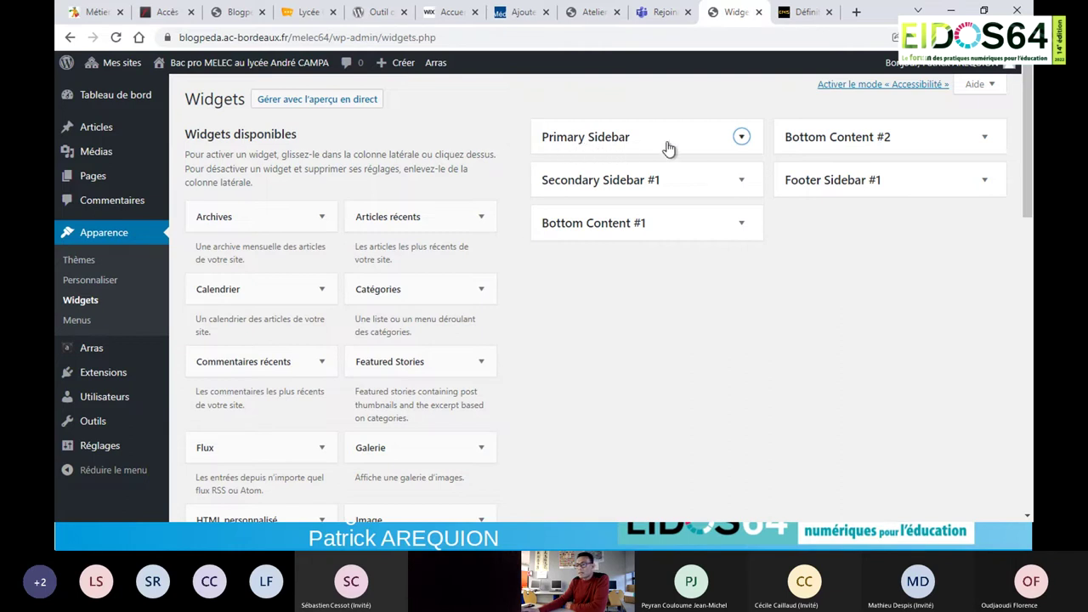
pyautogui.click(741, 138)
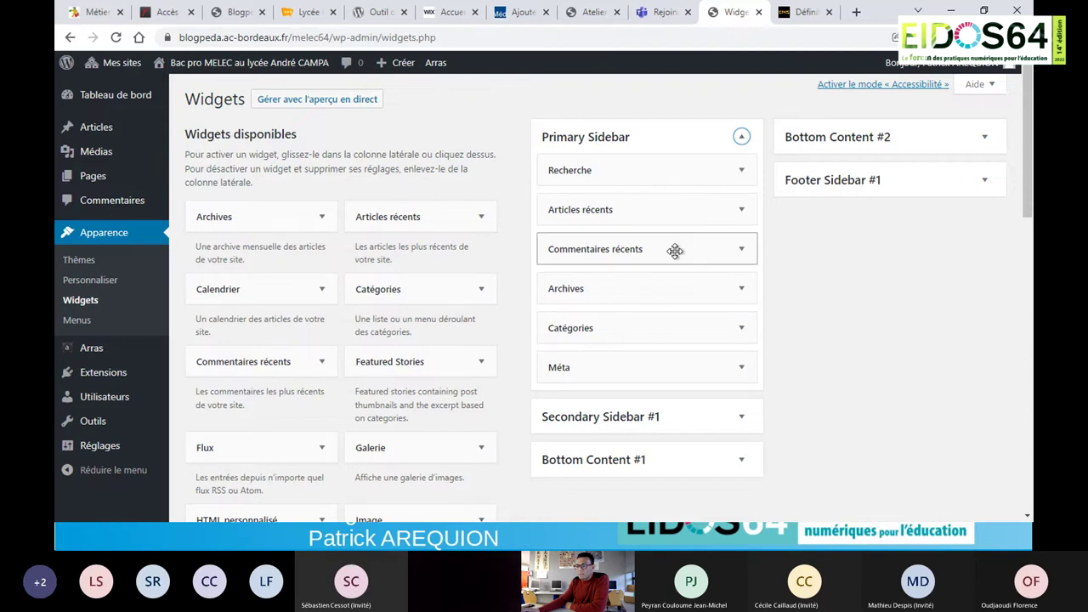
pyautogui.click(743, 140)
pyautogui.click(743, 140)
pyautogui.click(743, 174)
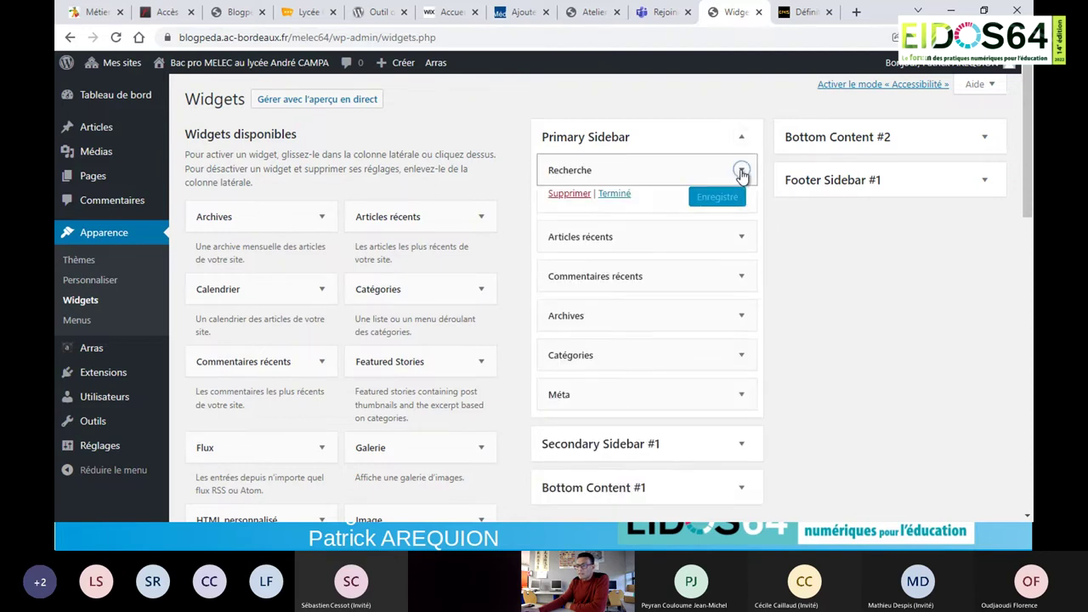
pyautogui.click(743, 174)
pyautogui.click(743, 211)
pyautogui.click(743, 211)
pyautogui.click(741, 251)
pyautogui.click(741, 251)
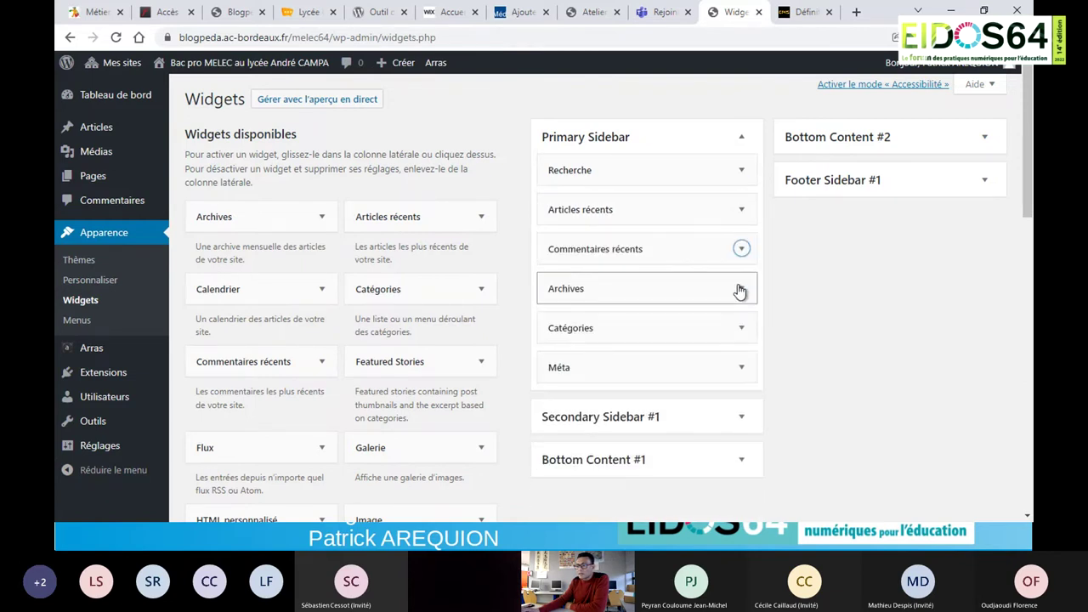
# Collapse the Primary Sidebar area, expand Secondary Sidebar #1, and add the Catégories widget to it.
pyautogui.click(741, 139)
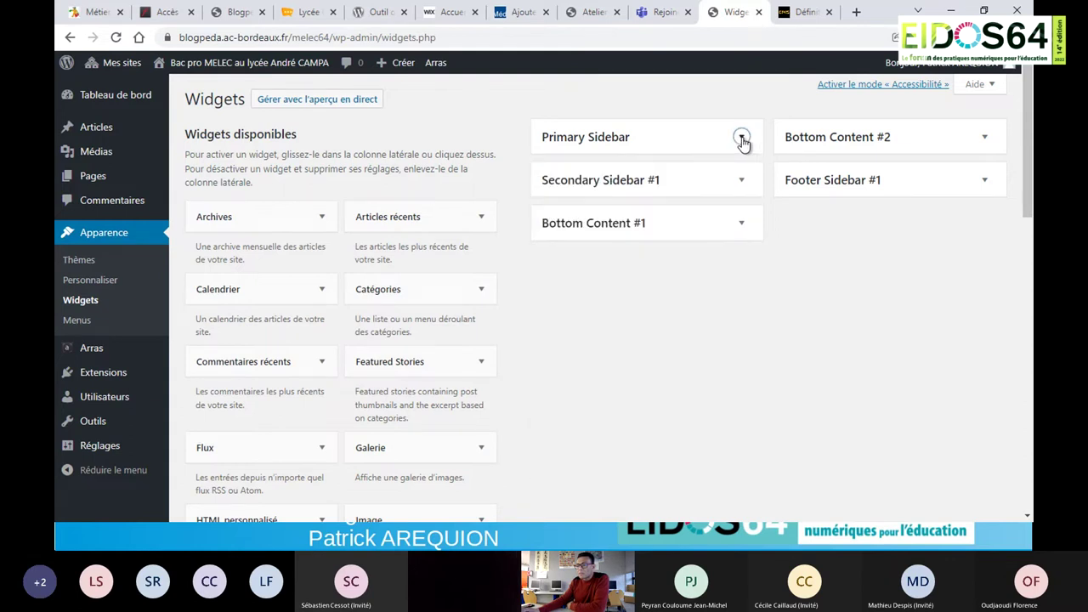
pyautogui.click(742, 183)
pyautogui.click(742, 183)
pyautogui.click(743, 183)
pyautogui.click(743, 180)
pyautogui.click(741, 185)
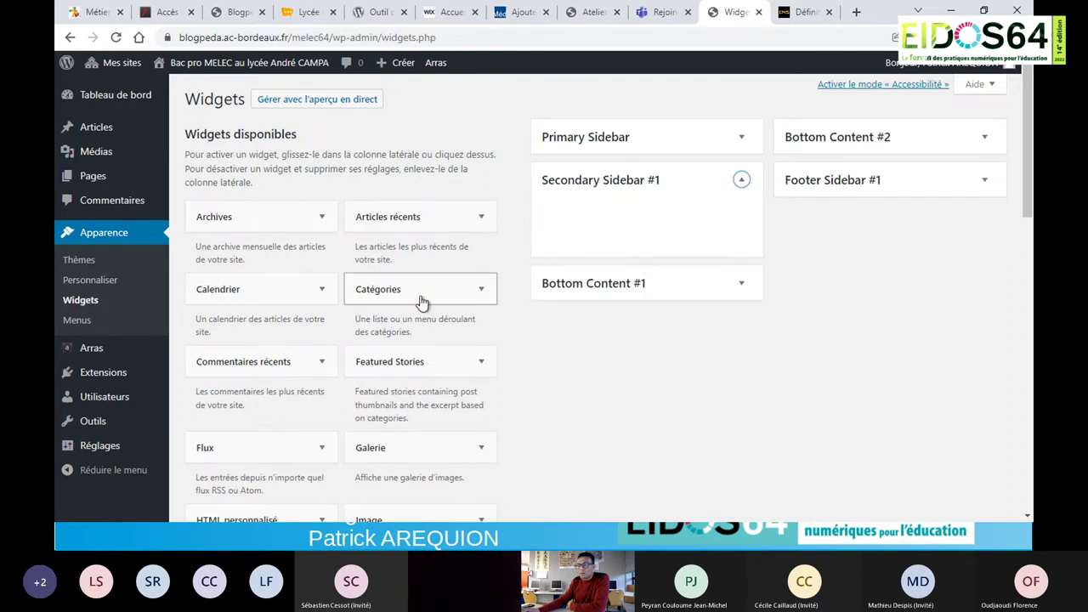
pyautogui.click(479, 291)
pyautogui.click(480, 292)
pyautogui.moveTo(425, 297); pyautogui.dragTo(646, 216)
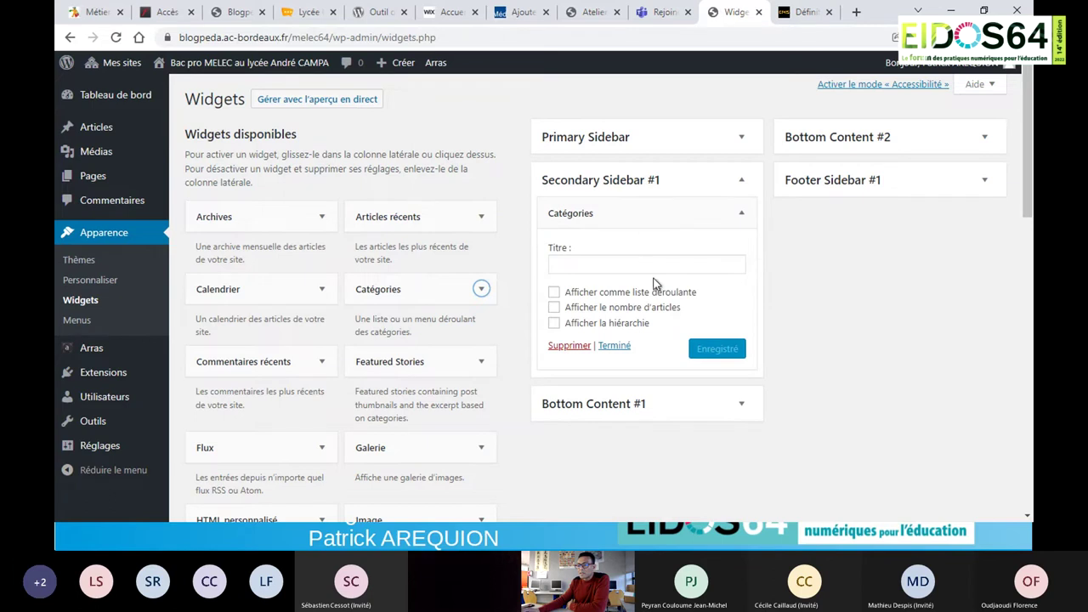
# Try the dropdown-list display option of the Catégories widget, turn it back off, and collapse the widget.
pyautogui.click(555, 293)
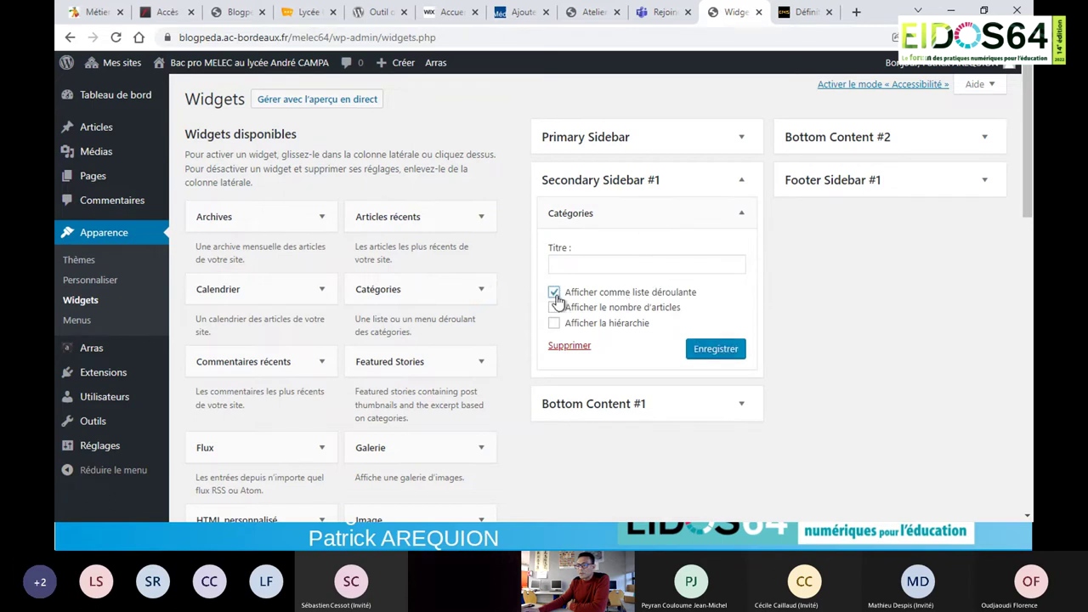
pyautogui.click(555, 295)
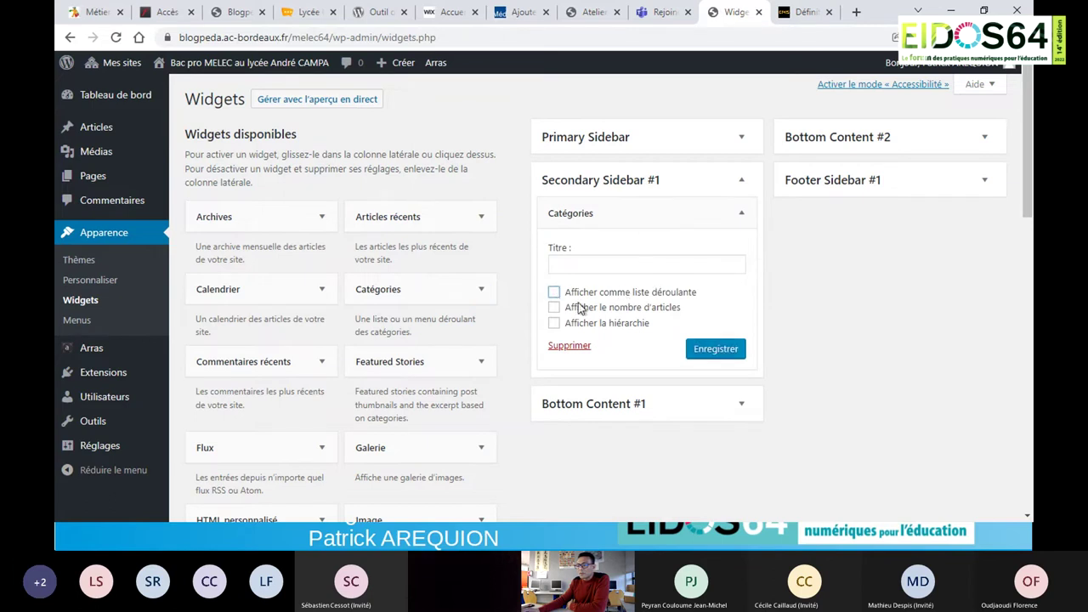
pyautogui.click(743, 218)
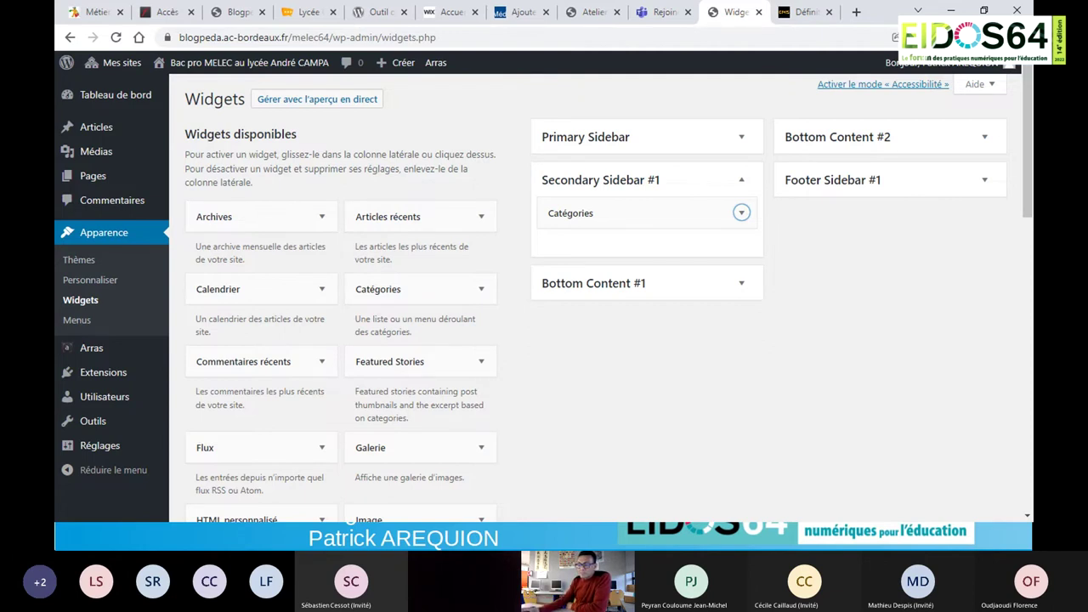
# Leave the widgets page for the Menus page and create a menu named "Menu principale".
pyautogui.click(83, 325)
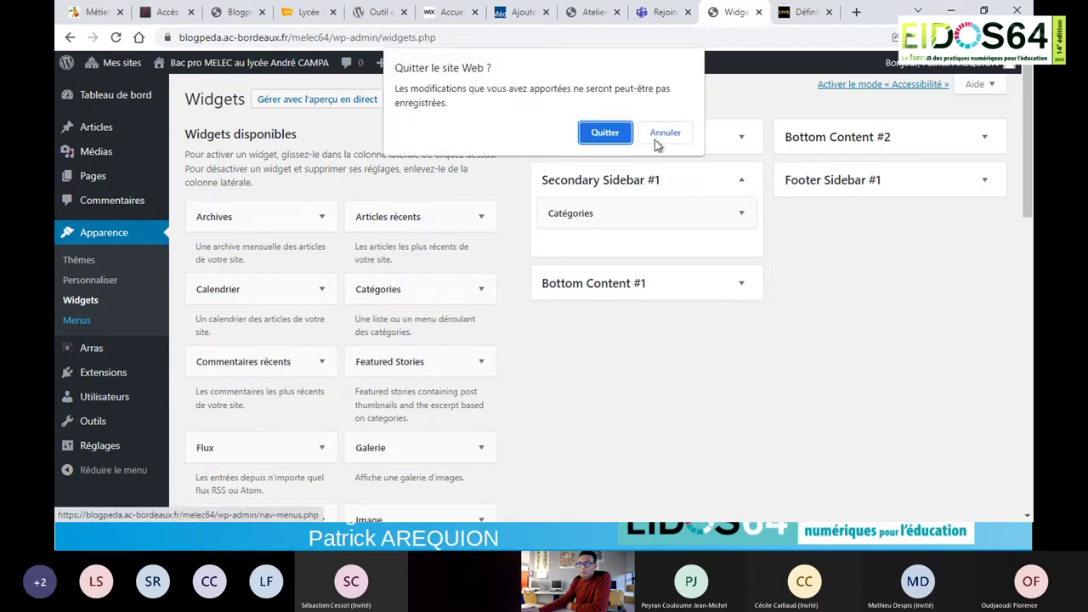
pyautogui.click(607, 135)
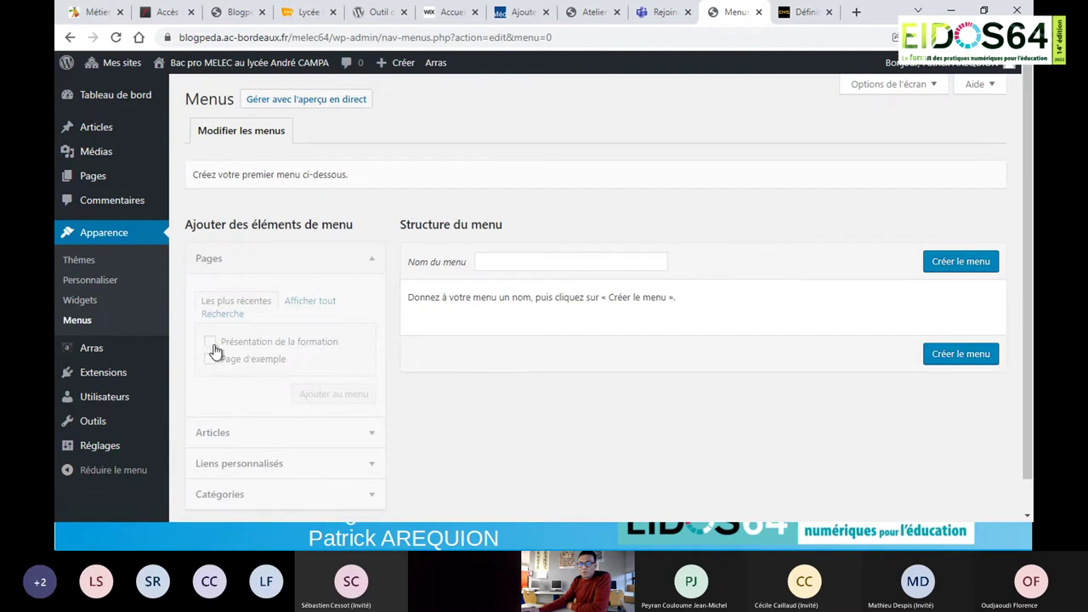
pyautogui.click(544, 261)
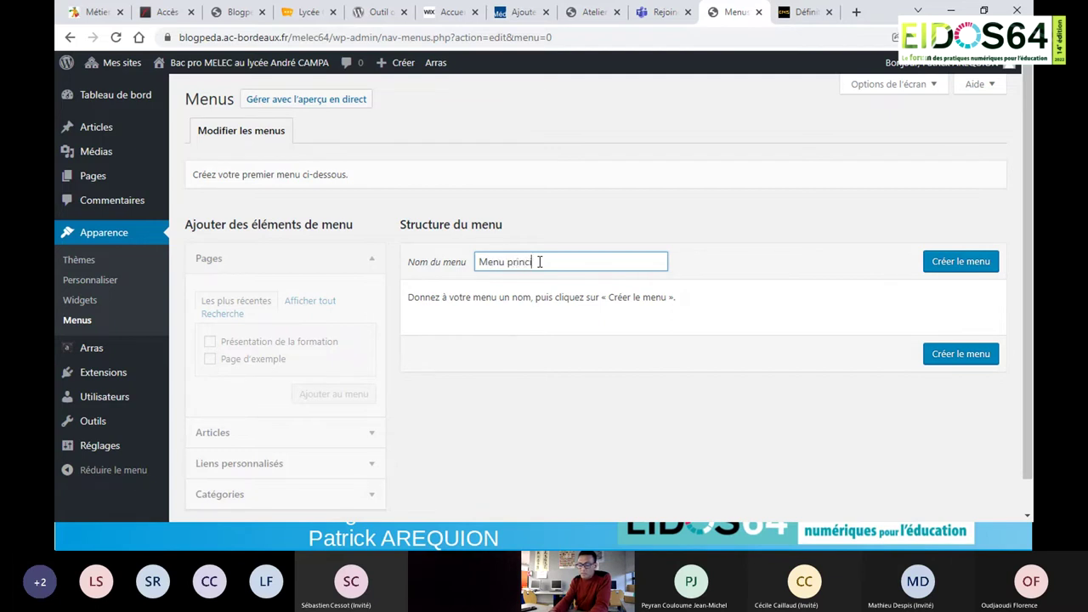
pyautogui.write('ale')
pyautogui.press('Return')
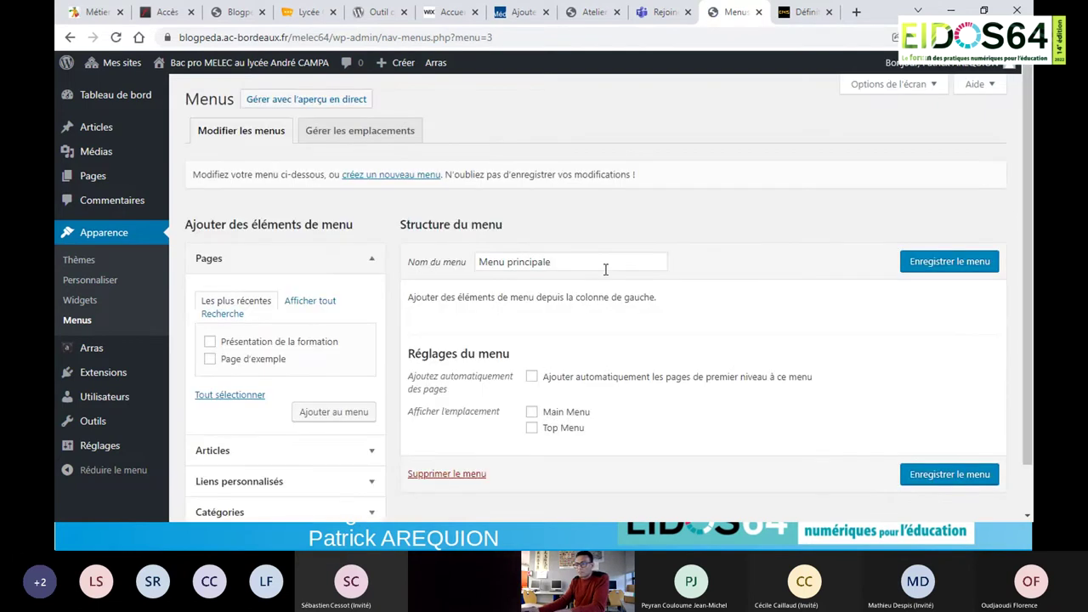
# Correct the menu name to "Menu principal" and save the menu.
pyautogui.click(612, 260)
pyautogui.press('BackSpace')
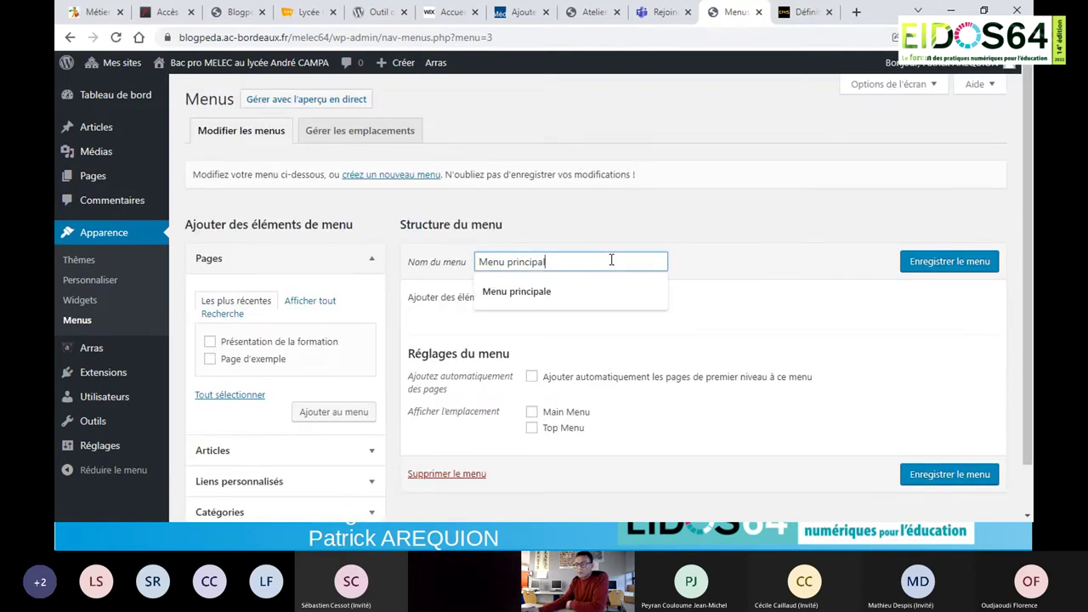
pyautogui.click(928, 267)
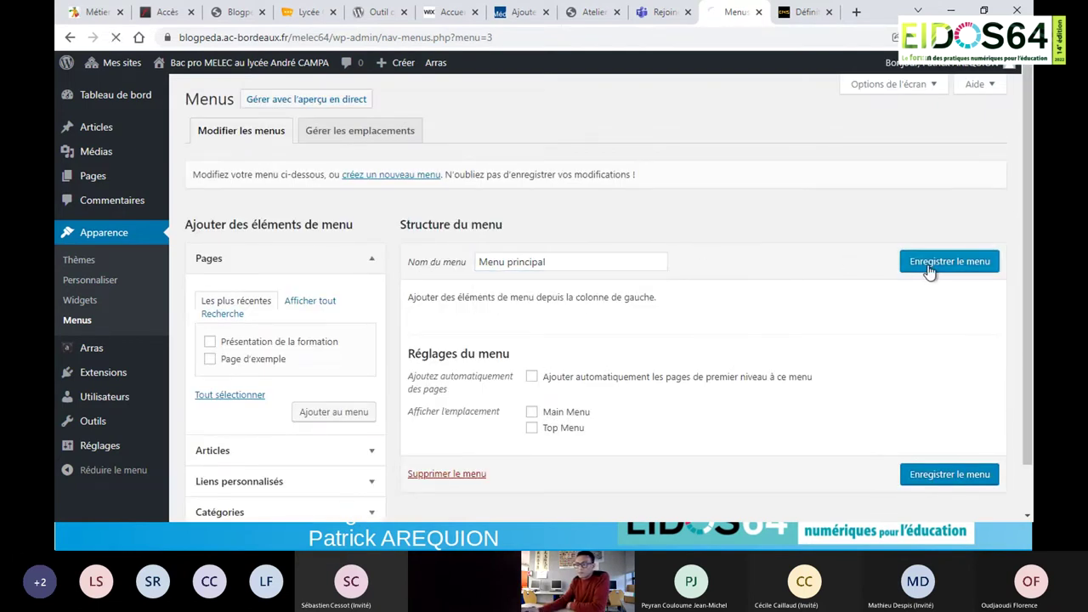
# Add the page Présentation de la formation and the article Le risque électrique to the menu, and save it.
pyautogui.scroll(-2, 757, 340)
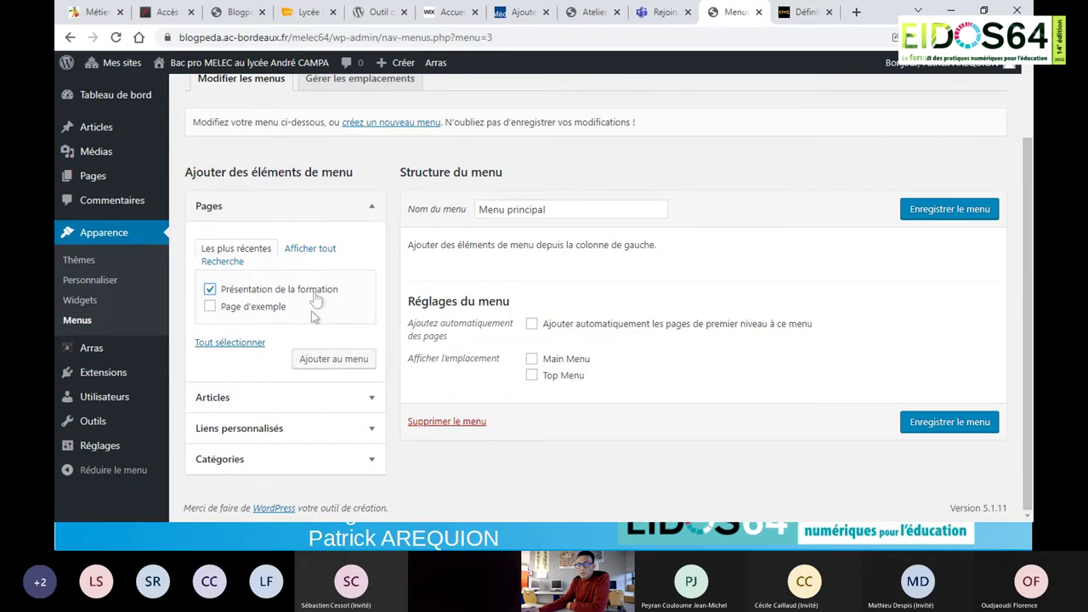
pyautogui.click(335, 360)
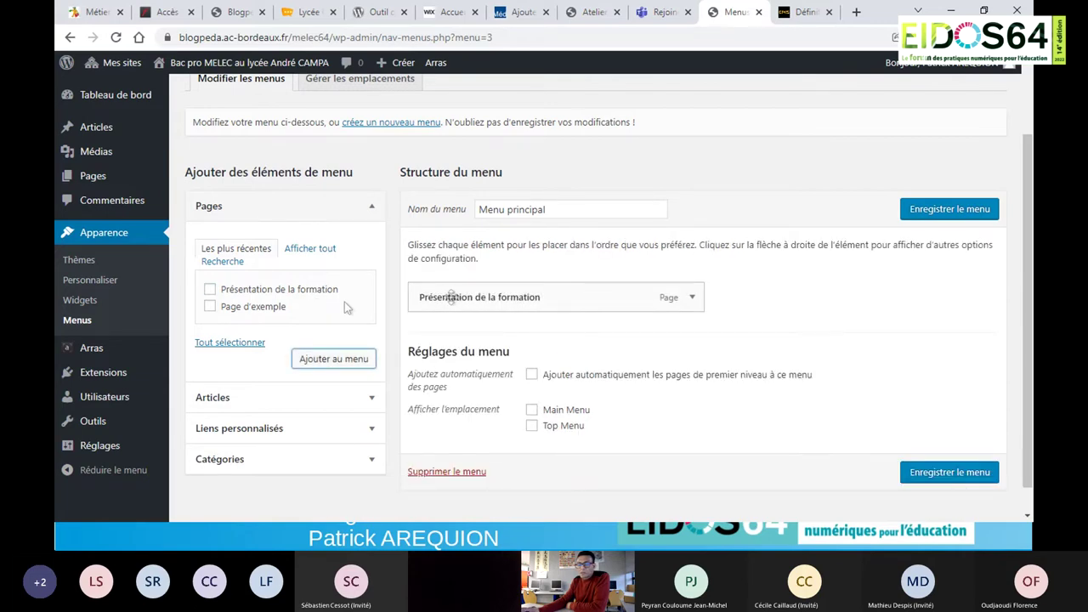
pyautogui.click(370, 400)
pyautogui.click(281, 321)
pyautogui.click(337, 388)
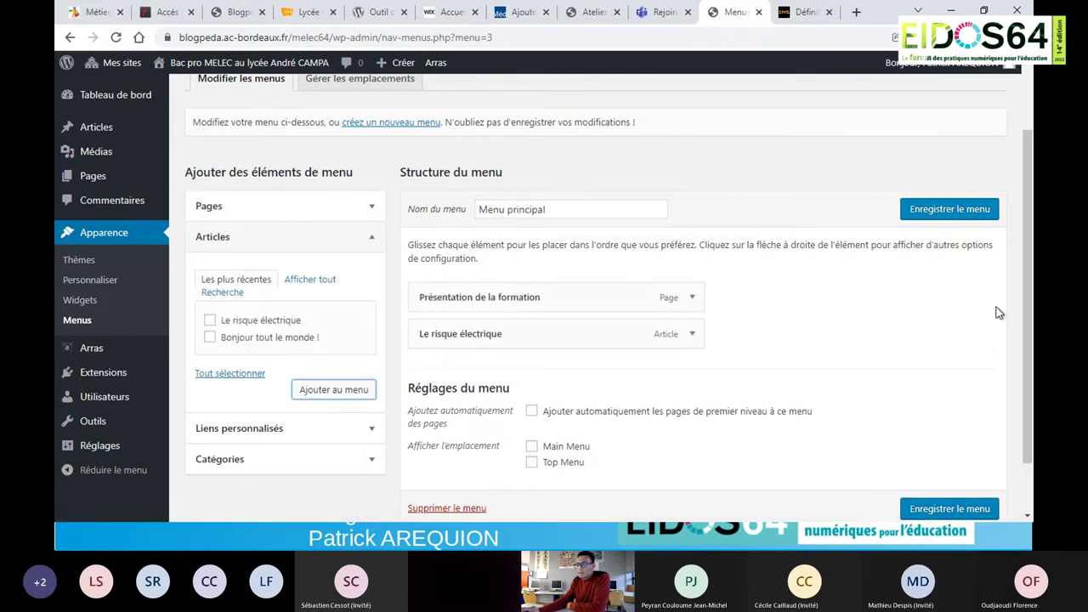
pyautogui.click(965, 213)
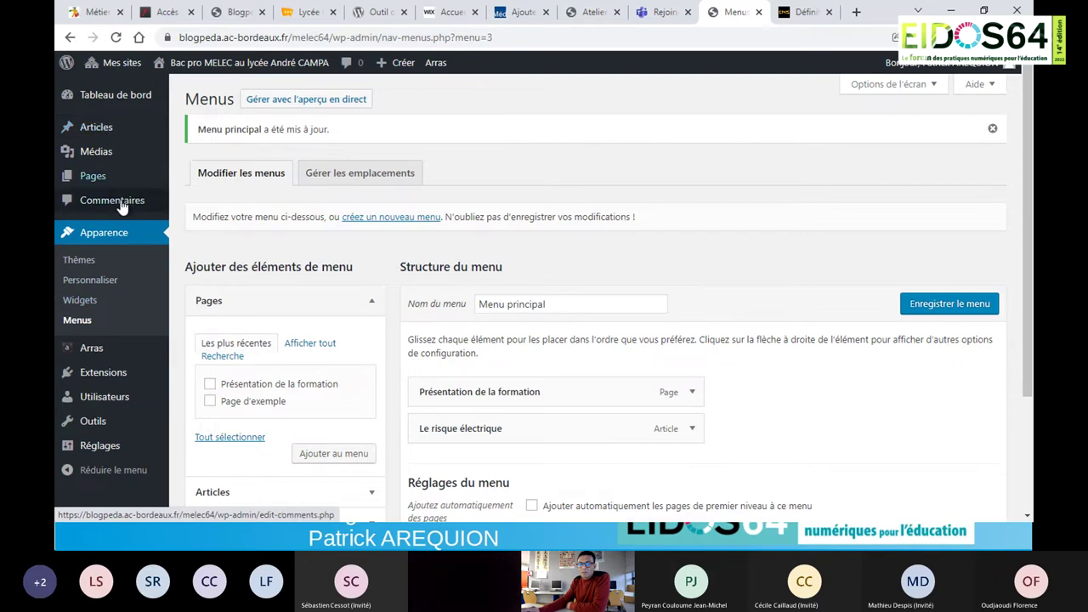
# Open Menu principal in the site customizer and assign it to the Main Menu location, toggling the location to compare the preview.
pyautogui.click(102, 289)
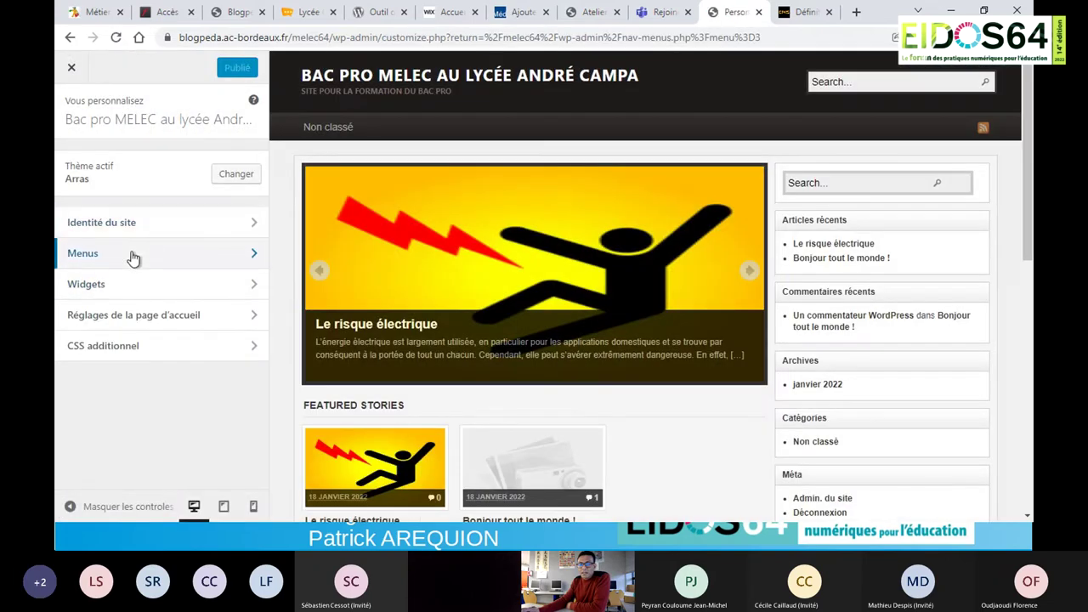
pyautogui.click(131, 255)
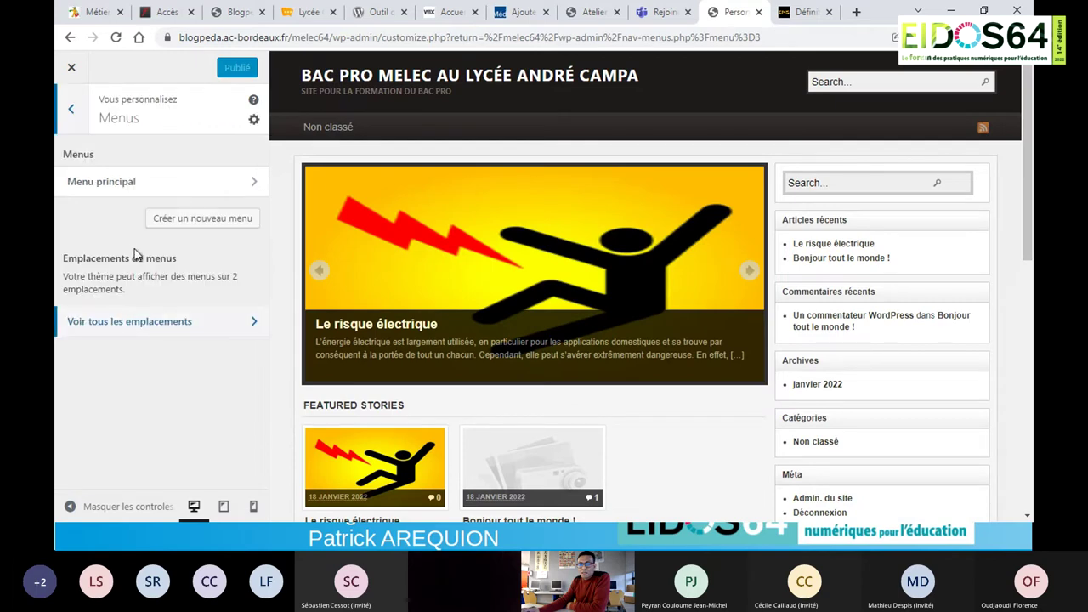
pyautogui.click(222, 188)
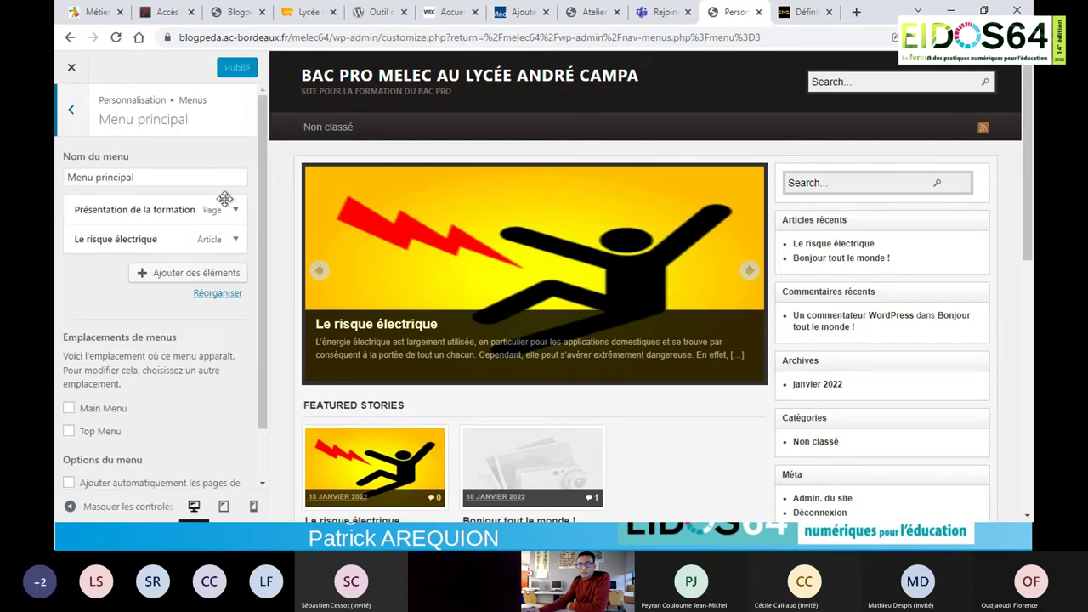
pyautogui.click(104, 409)
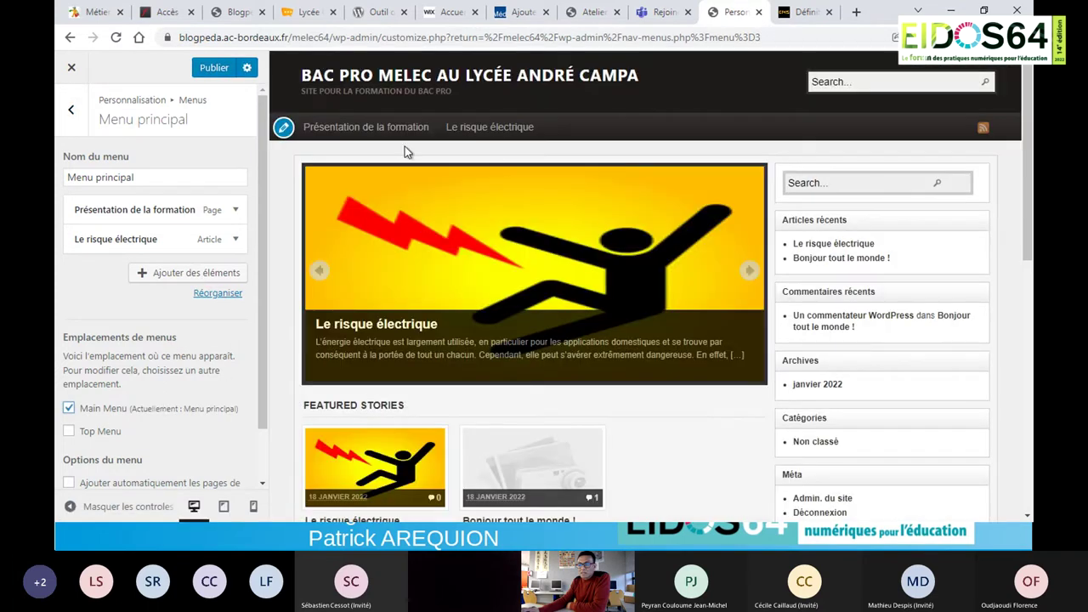
pyautogui.click(174, 415)
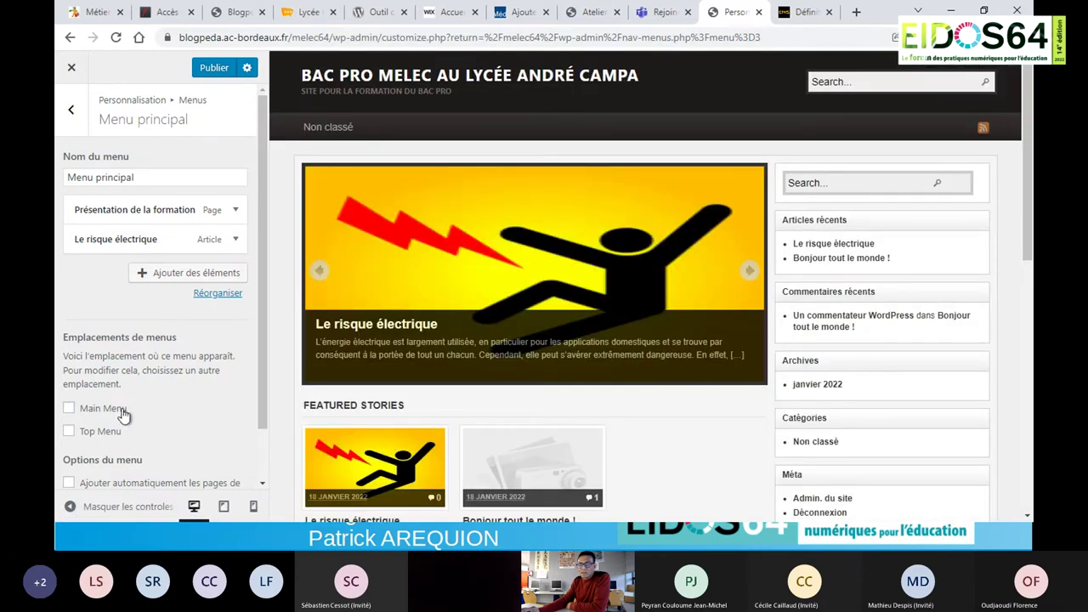
pyautogui.click(121, 414)
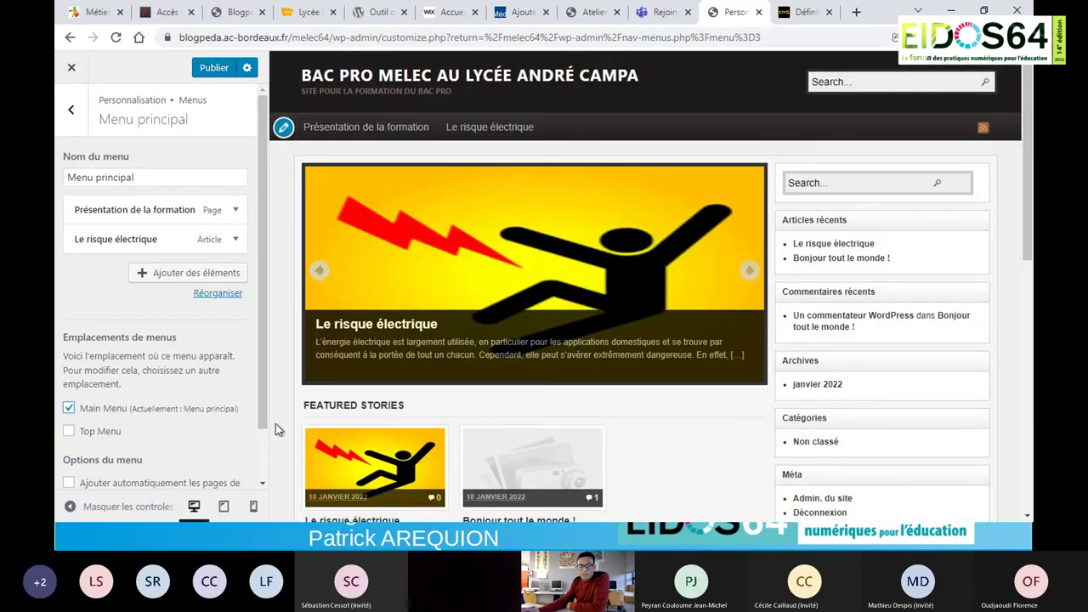
# Publish the menu location change and close the customizer.
pyautogui.scroll(-2, 227, 397)
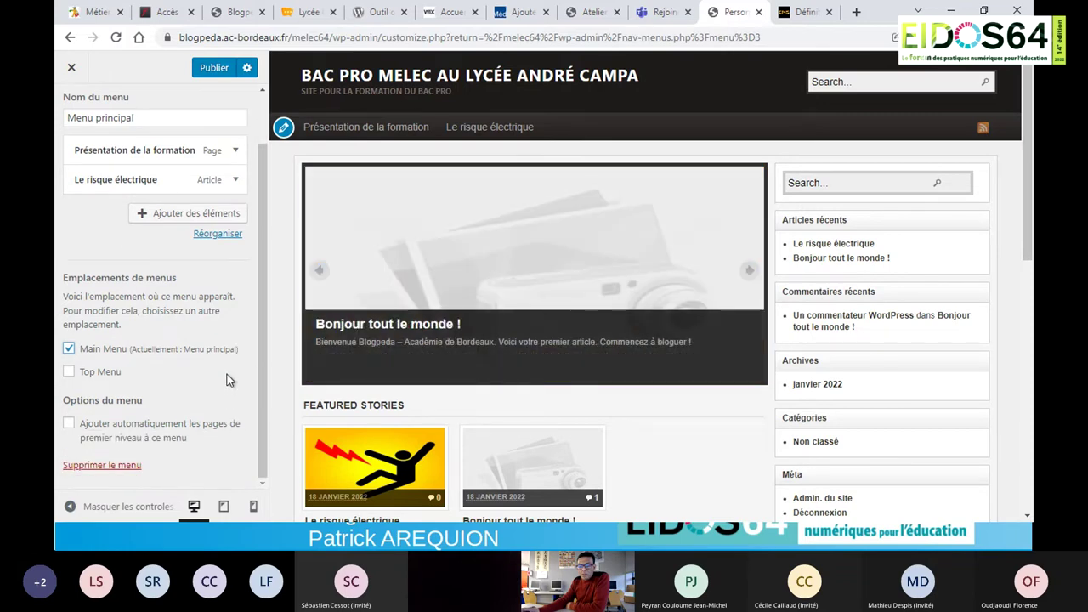
pyautogui.scroll(2, 227, 380)
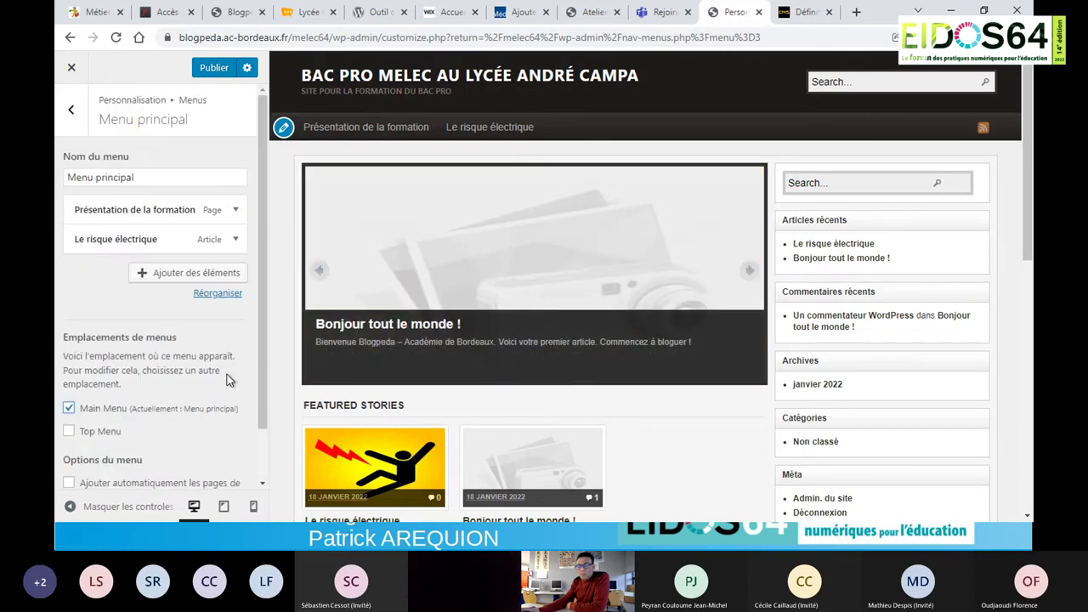
pyautogui.click(219, 68)
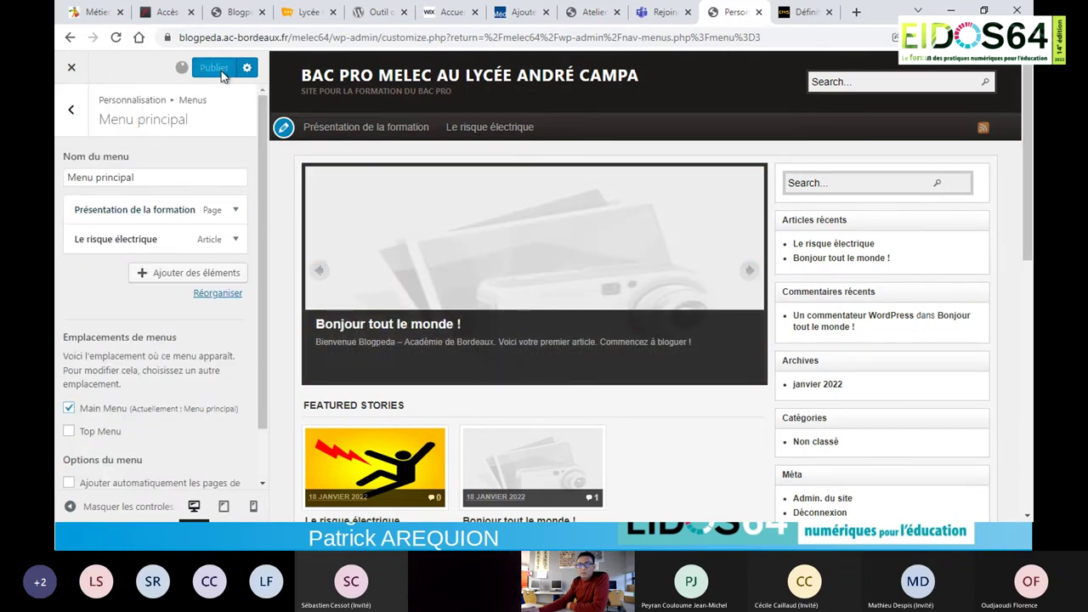
pyautogui.click(73, 70)
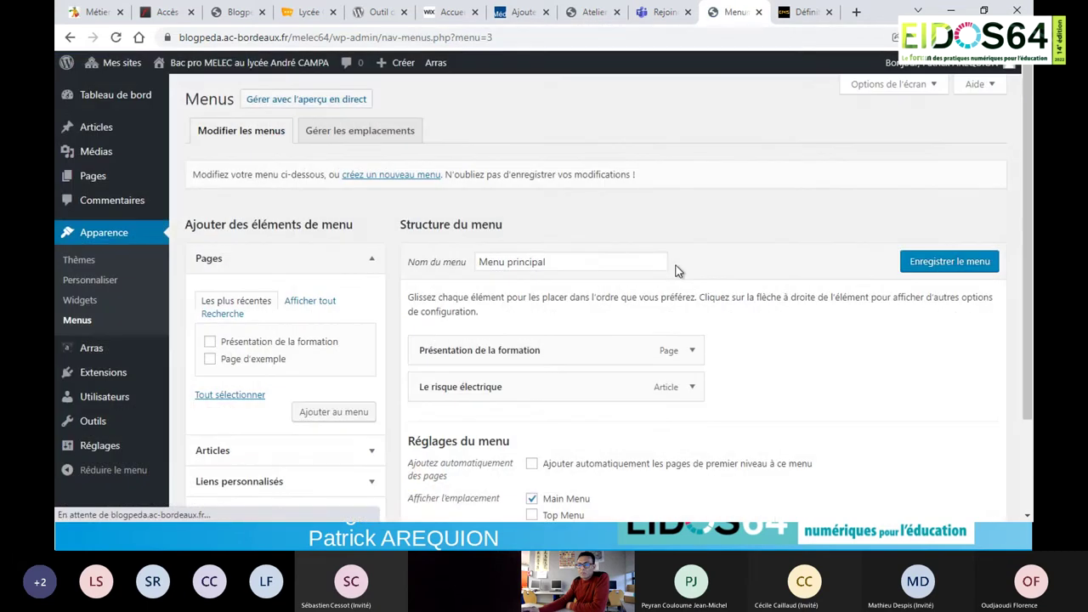
# Visit the public site and check the Le risque électrique and Présentation de la formation pages through the new menu.
pyautogui.moveTo(280, 68)
pyautogui.click(177, 84)
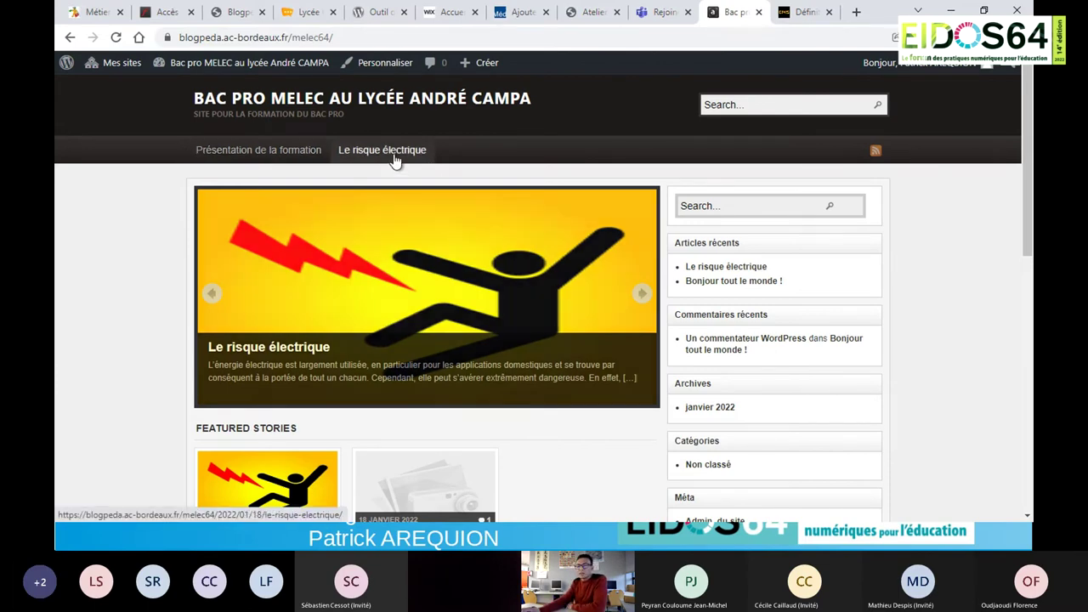
pyautogui.click(363, 157)
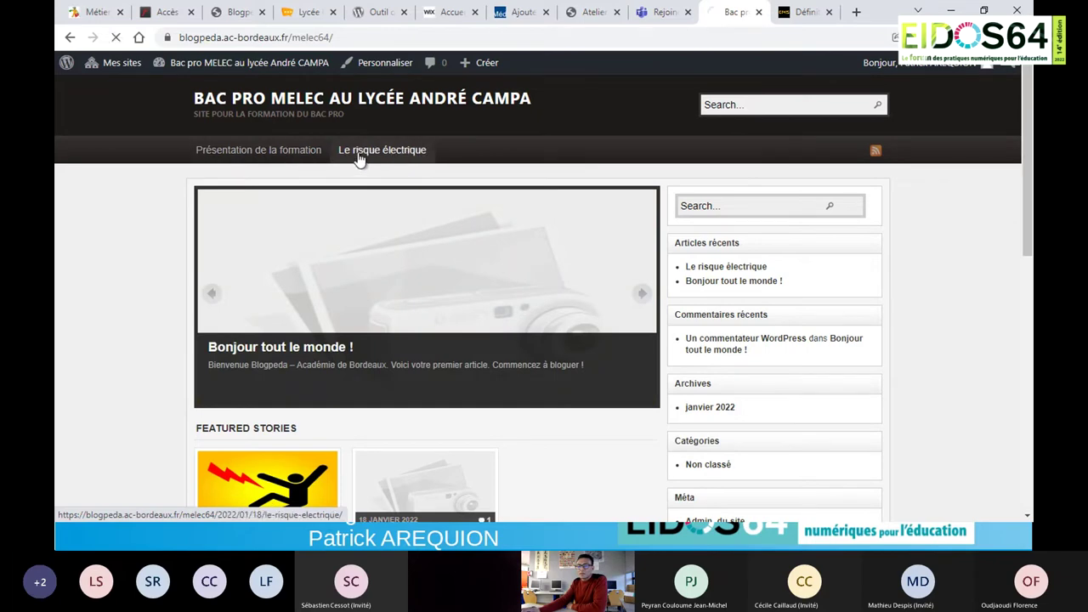
pyautogui.scroll(-2, 354, 228)
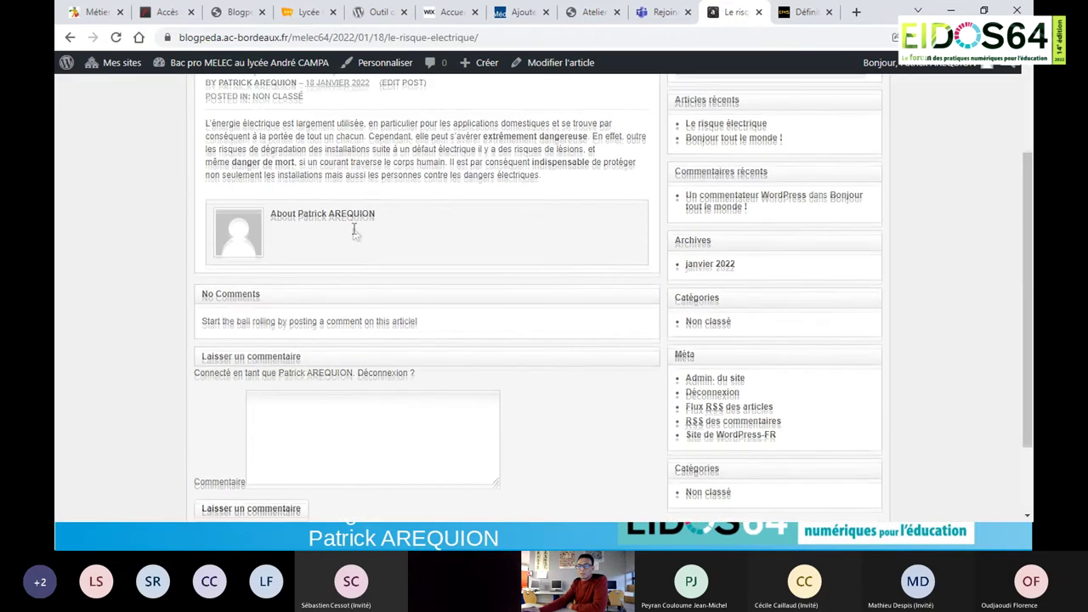
pyautogui.scroll(2, 354, 228)
pyautogui.click(289, 153)
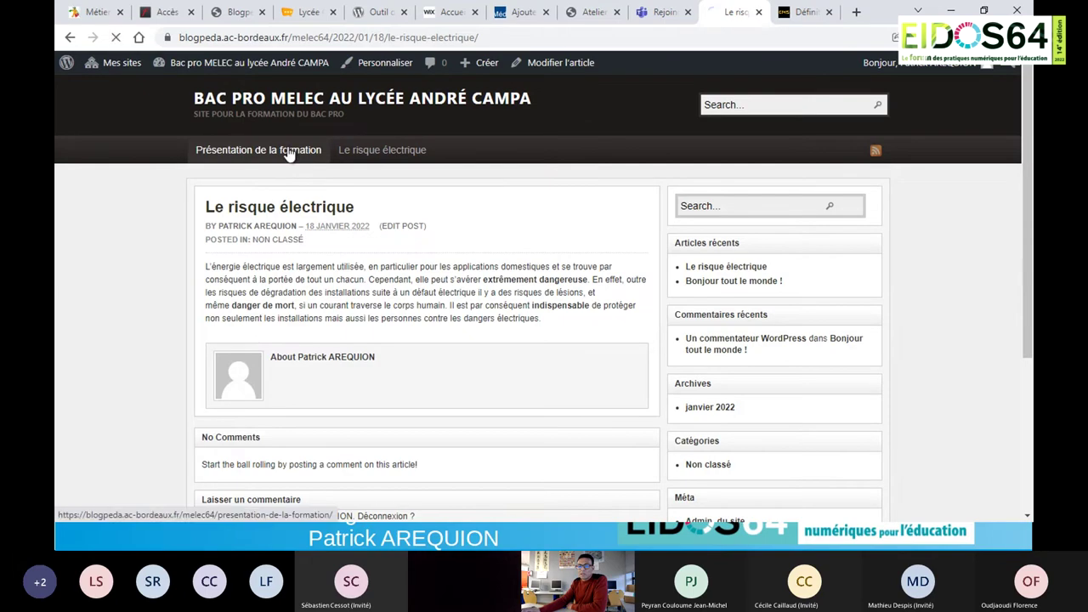
pyautogui.scroll(-3, 420, 245)
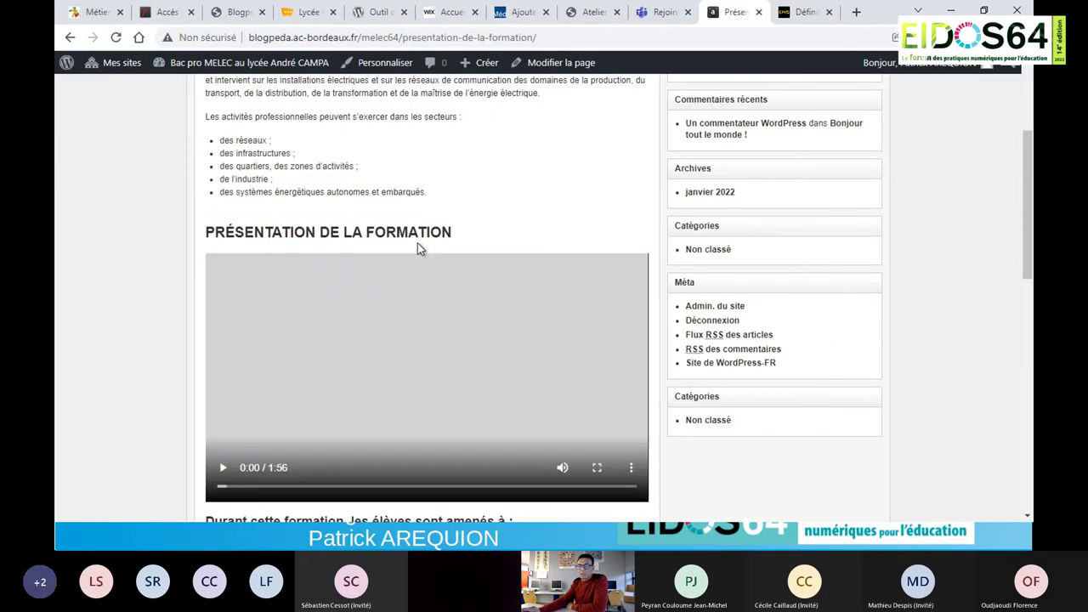
pyautogui.scroll(-5, 426, 213)
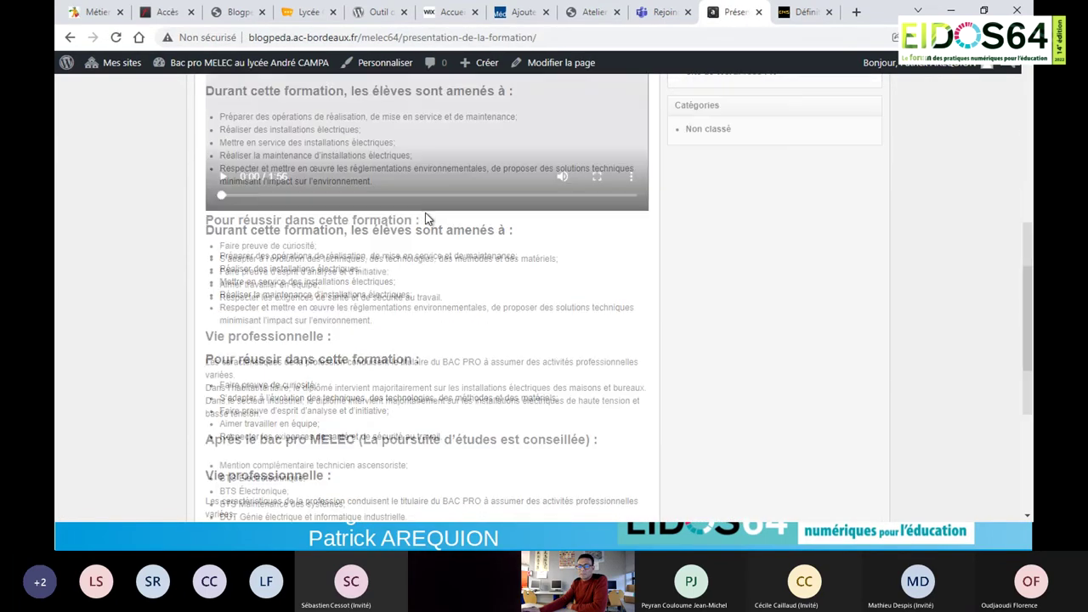
pyautogui.scroll(7, 425, 218)
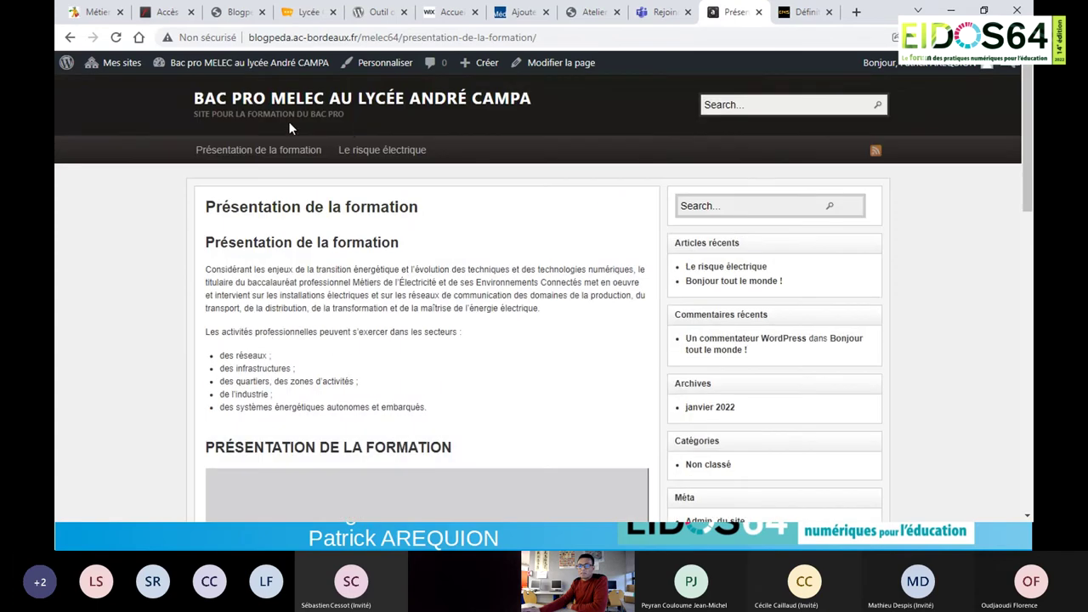
# Return to the site's dashboard and switch to the slide presentation about using WordPress on Blogpeda.
pyautogui.click(245, 67)
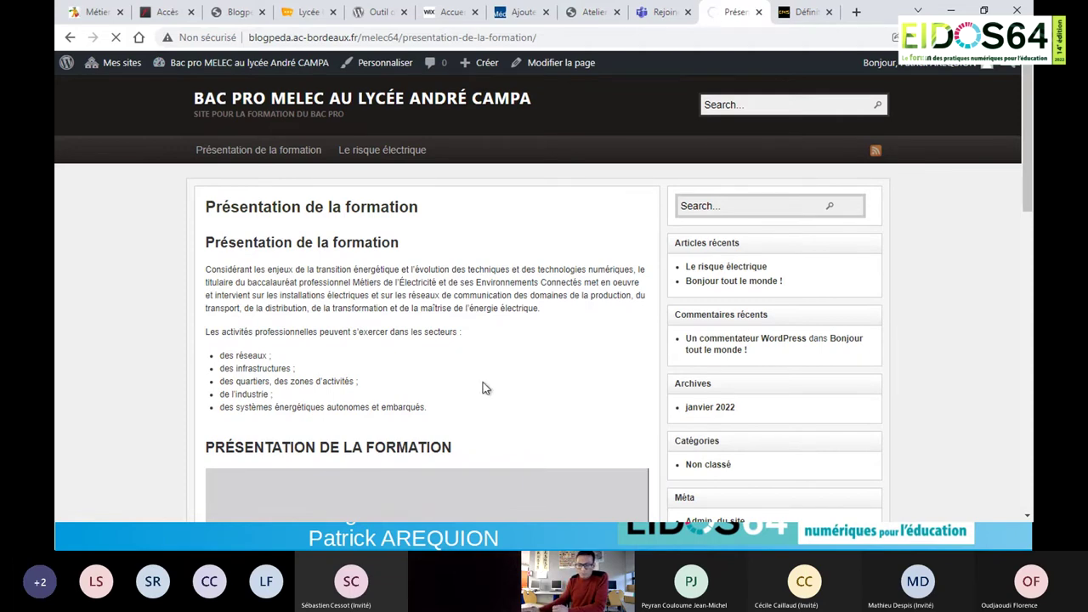
pyautogui.hotkey('alt', 'Tab')
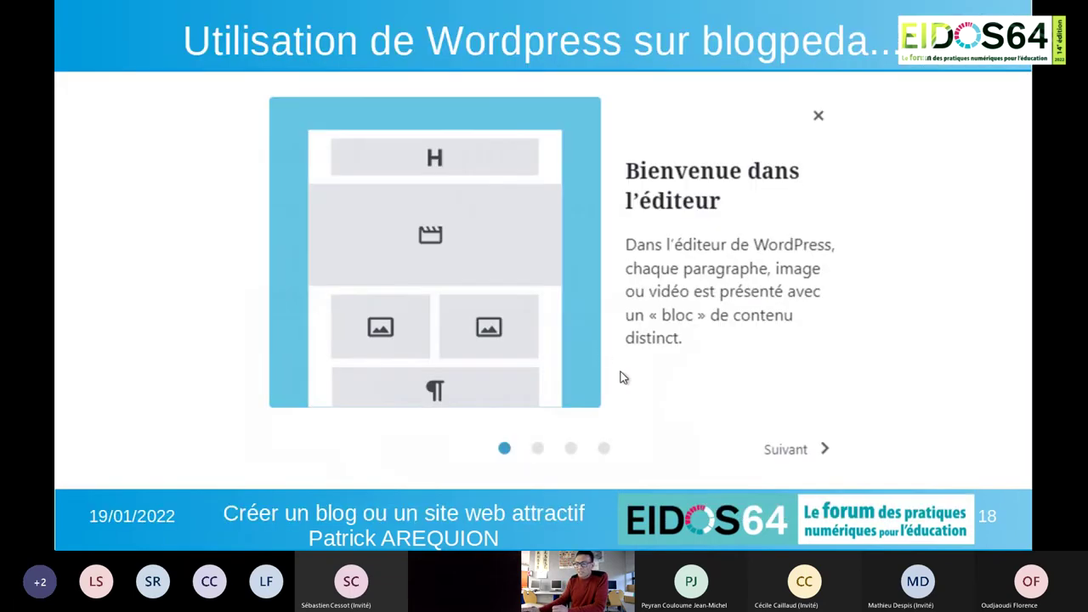
# Review the presentation slides on site design, the block editor and the block list, ending on the slide about installing extensions.
pyautogui.press('Left')
pyautogui.press('Left')
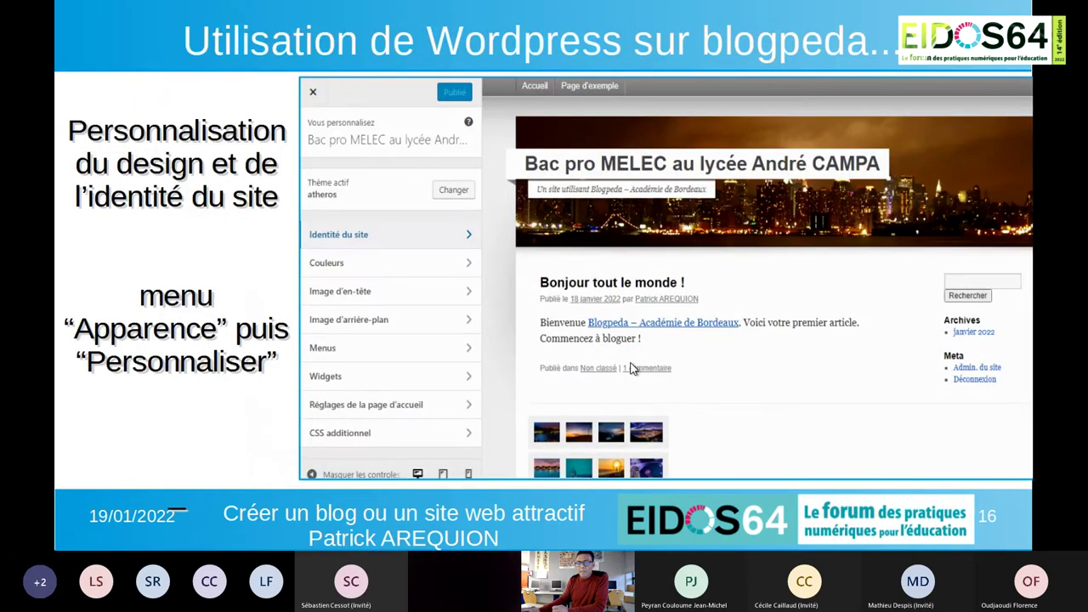
pyautogui.press('Left')
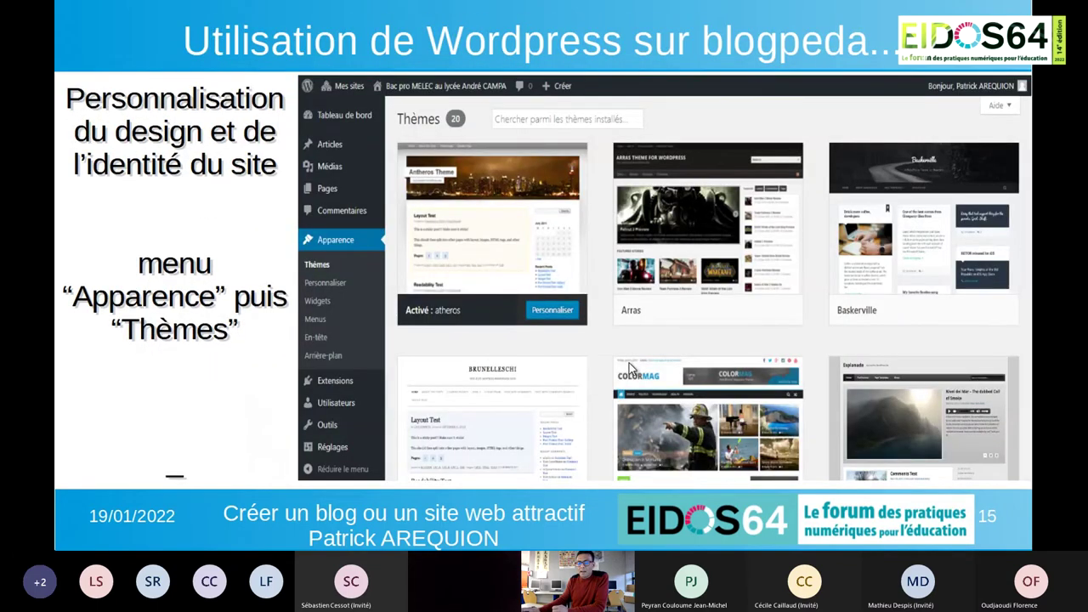
pyautogui.press('Right')
pyautogui.press('Right')
pyautogui.press('Right')
pyautogui.press('Right')
pyautogui.press('Right')
pyautogui.press('Right')
pyautogui.press('Right')
pyautogui.press('Right')
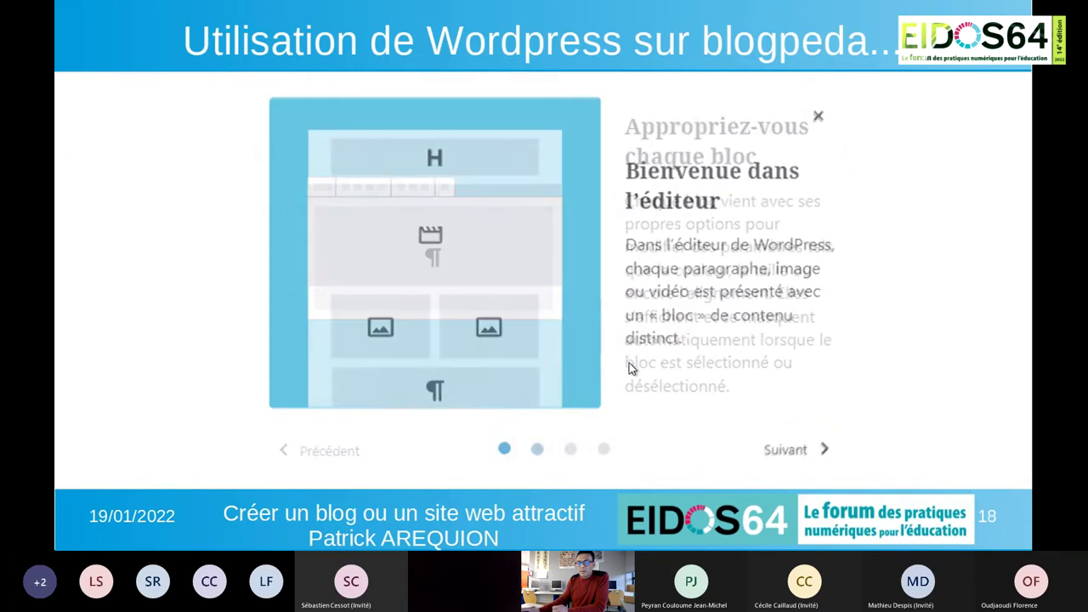
pyautogui.press('Left')
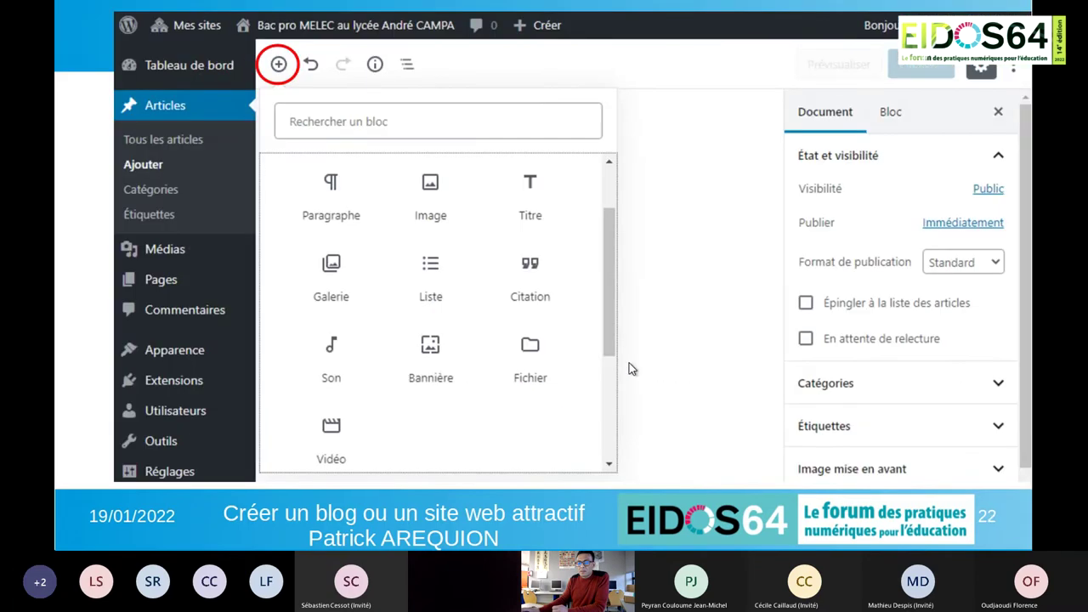
pyautogui.press('Right')
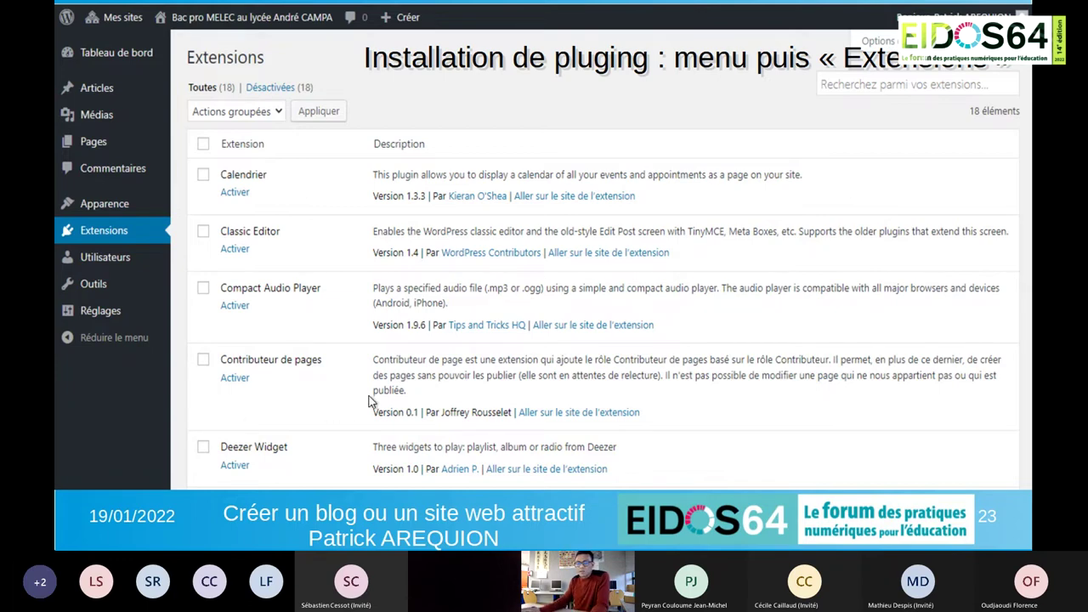
# Switch back to the WordPress dashboard in the browser, activate the Calendrier extension and open its event creation form.
pyautogui.hotkey('alt', 'Tab')
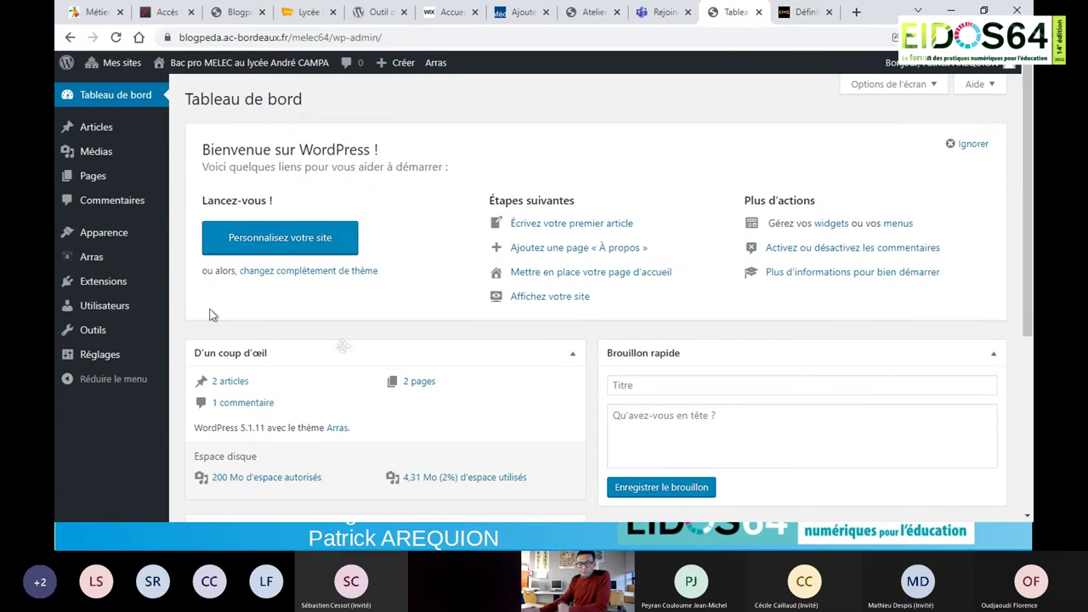
pyautogui.click(118, 284)
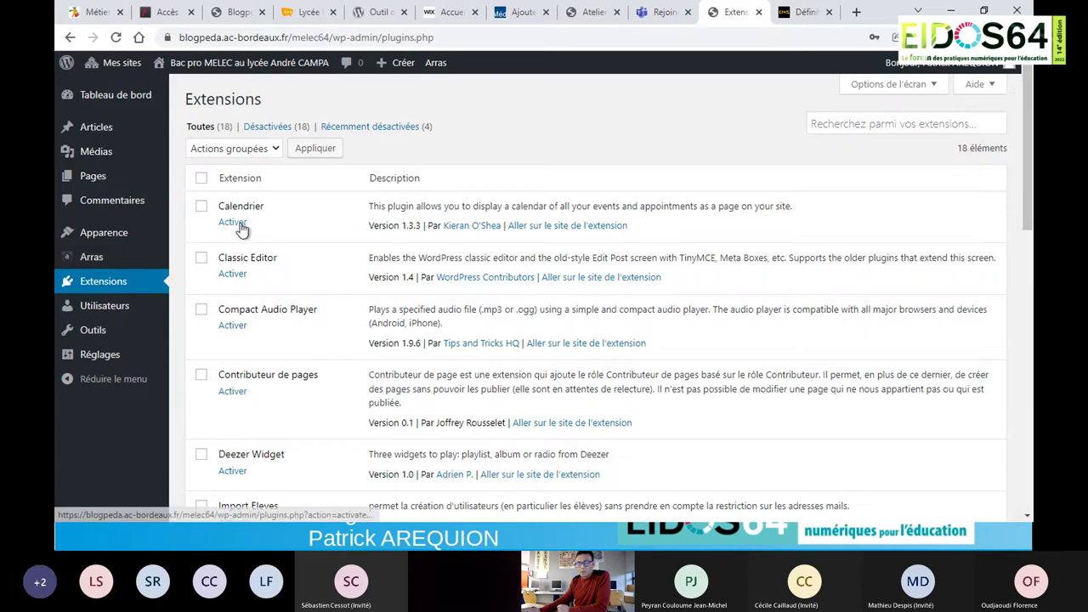
pyautogui.click(241, 224)
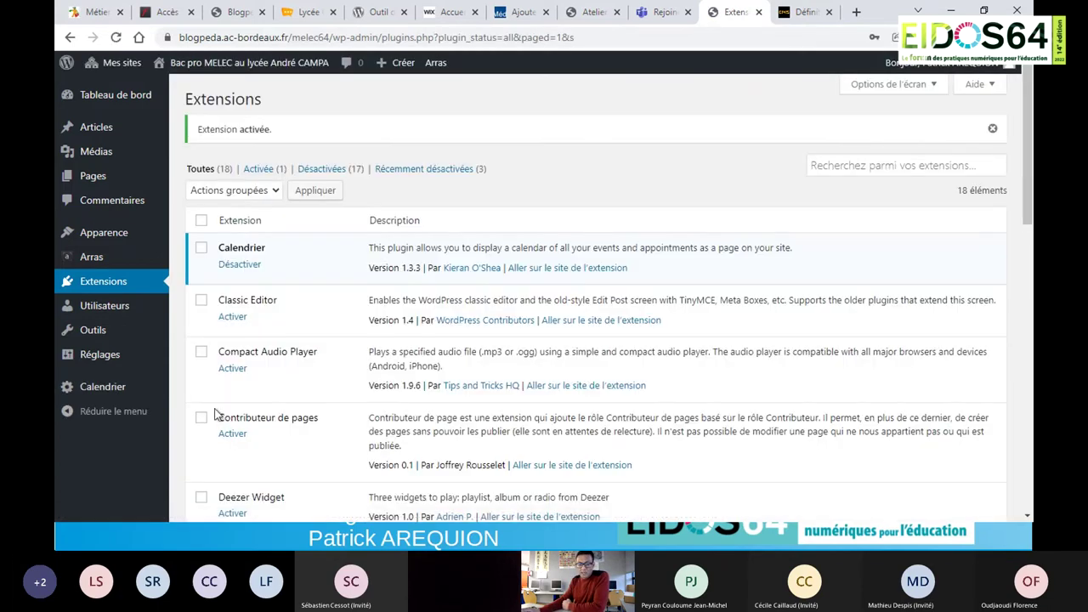
pyautogui.moveTo(110, 389)
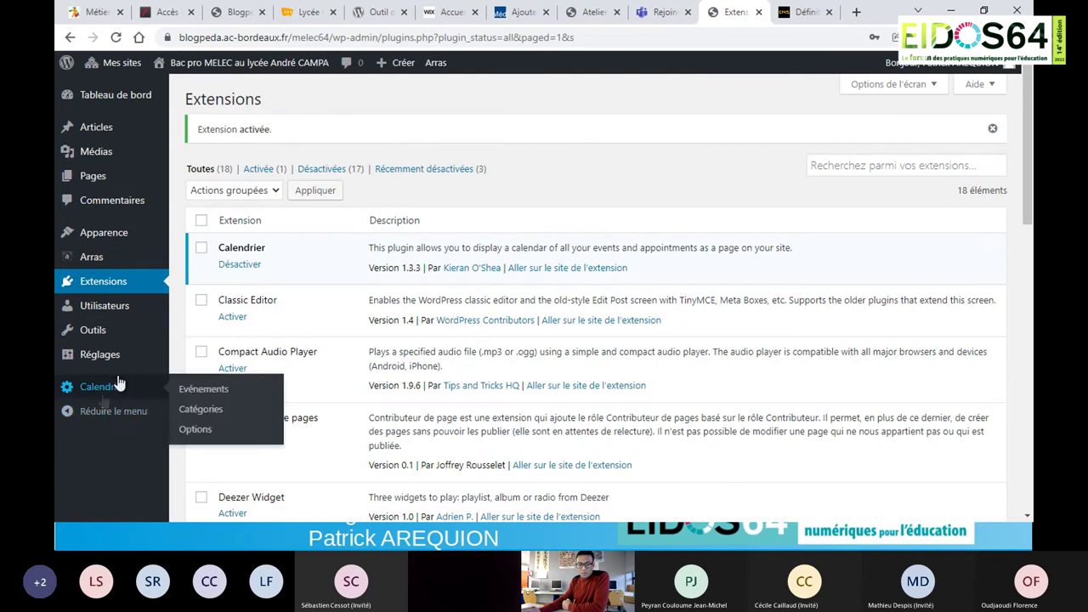
pyautogui.click(208, 397)
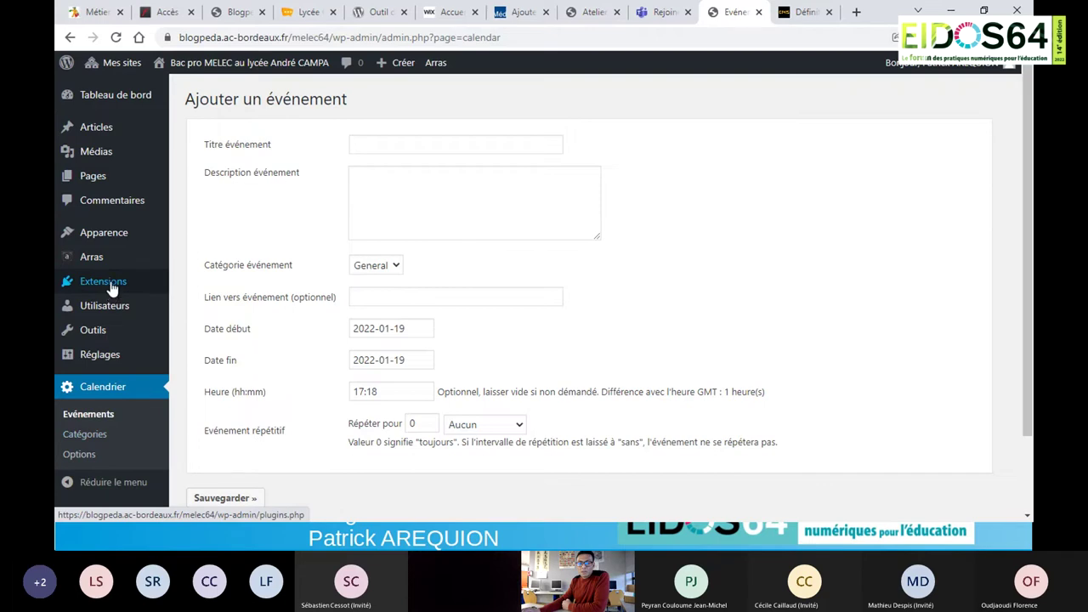
# Open the widget management page and examine the available and deactivated widgets for calendar-related ones.
pyautogui.moveTo(114, 243)
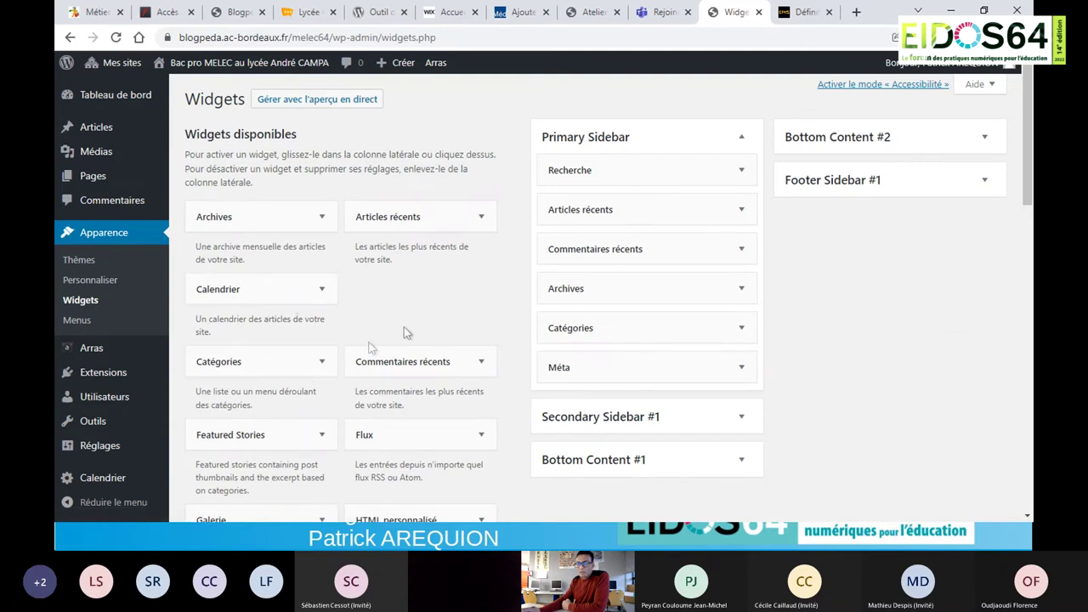
pyautogui.scroll(-3, 404, 331)
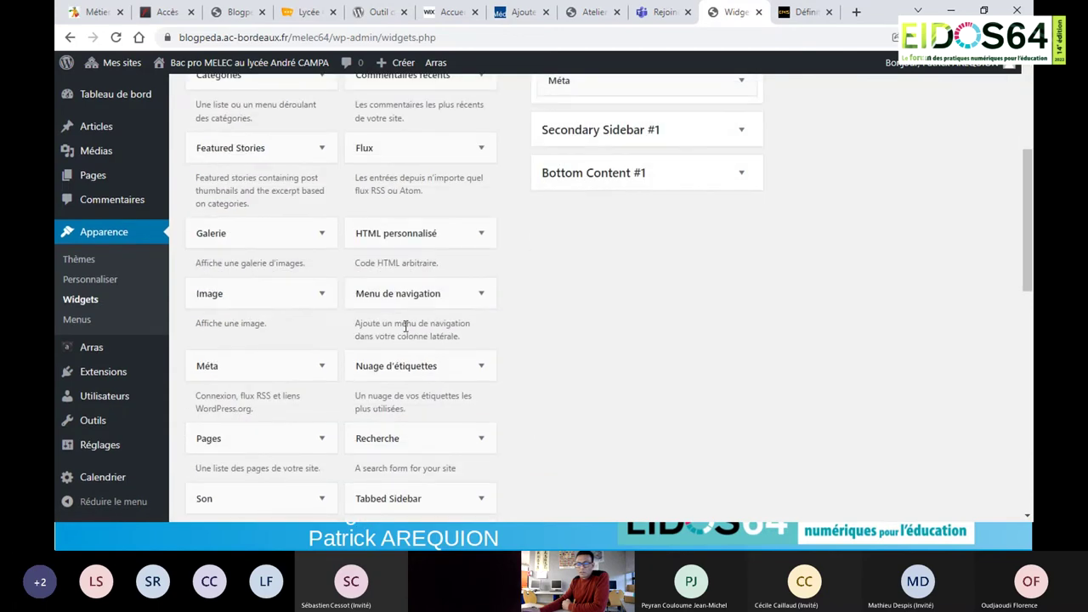
pyautogui.scroll(-3, 405, 326)
pyautogui.scroll(5, 405, 327)
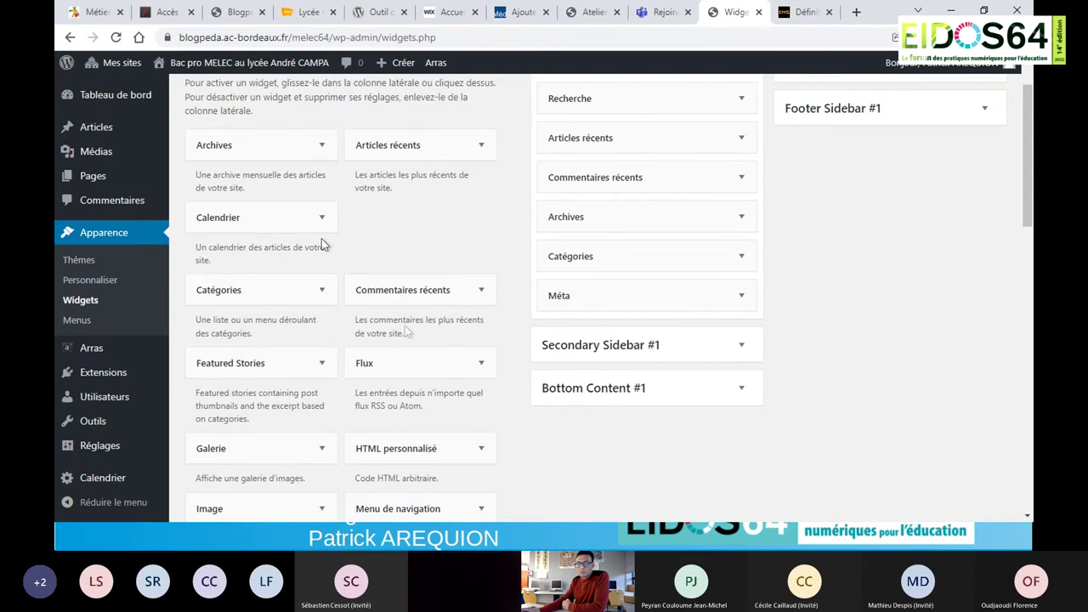
pyautogui.click(322, 217)
pyautogui.click(322, 218)
pyautogui.scroll(-6, 426, 250)
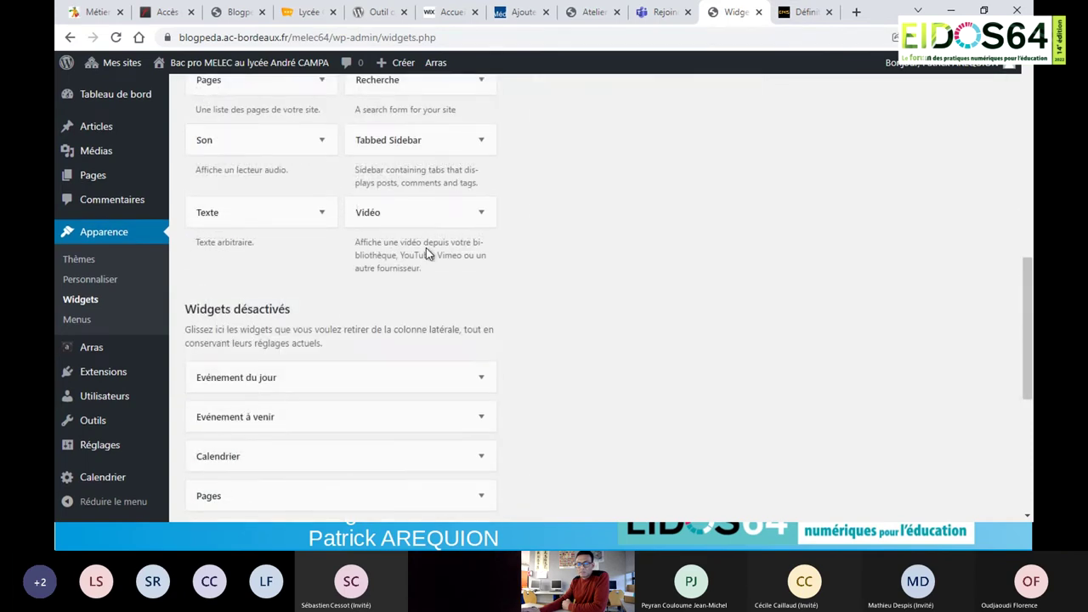
pyautogui.scroll(-2, 426, 252)
pyautogui.scroll(-2, 426, 248)
pyautogui.scroll(5, 424, 248)
pyautogui.scroll(-5, 423, 248)
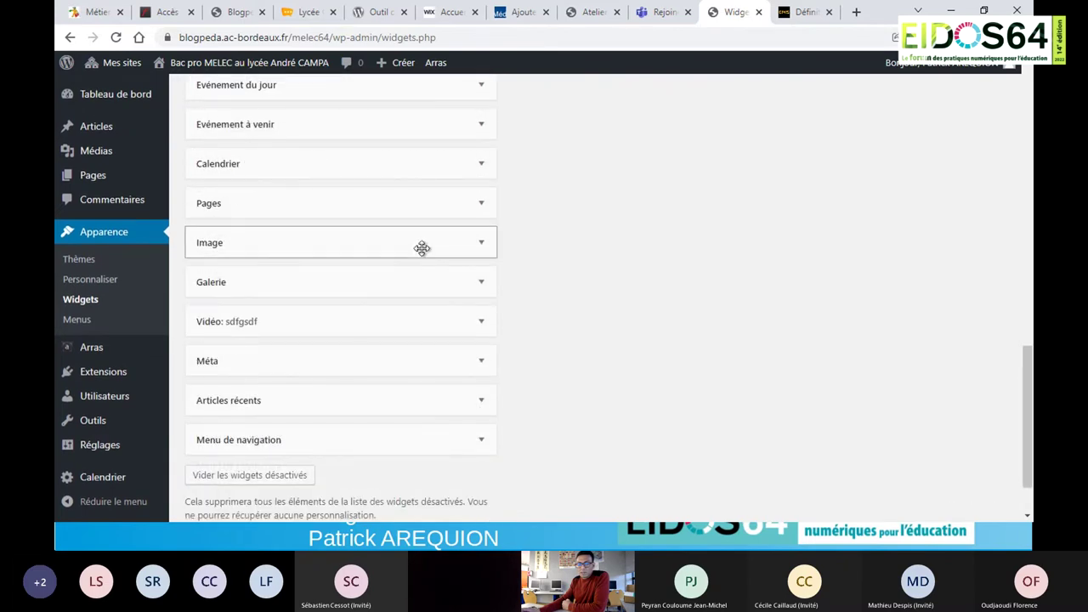
pyautogui.scroll(10, 422, 248)
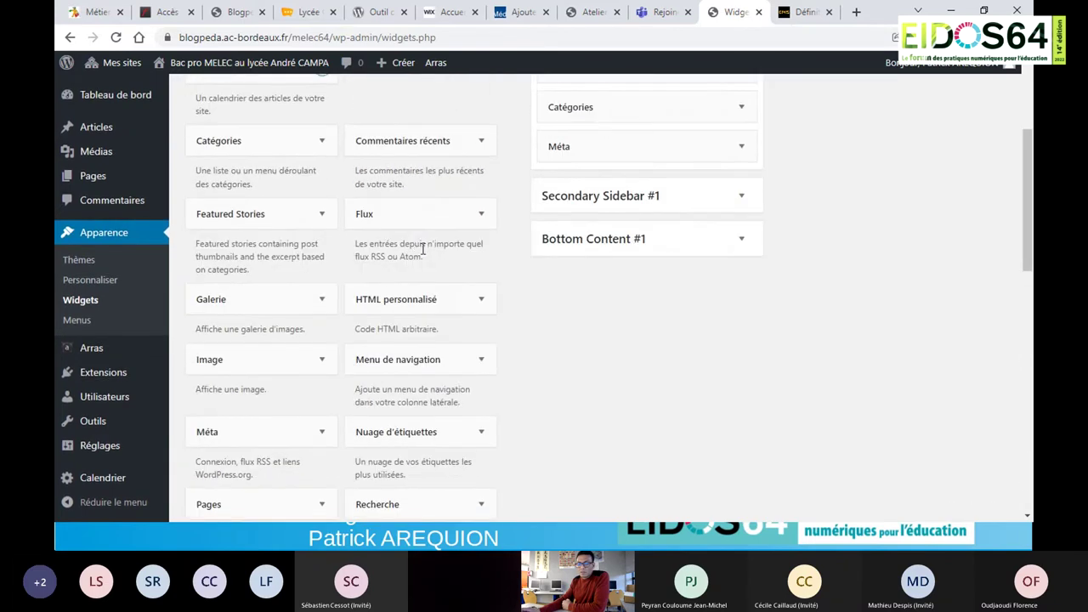
pyautogui.scroll(-2, 422, 249)
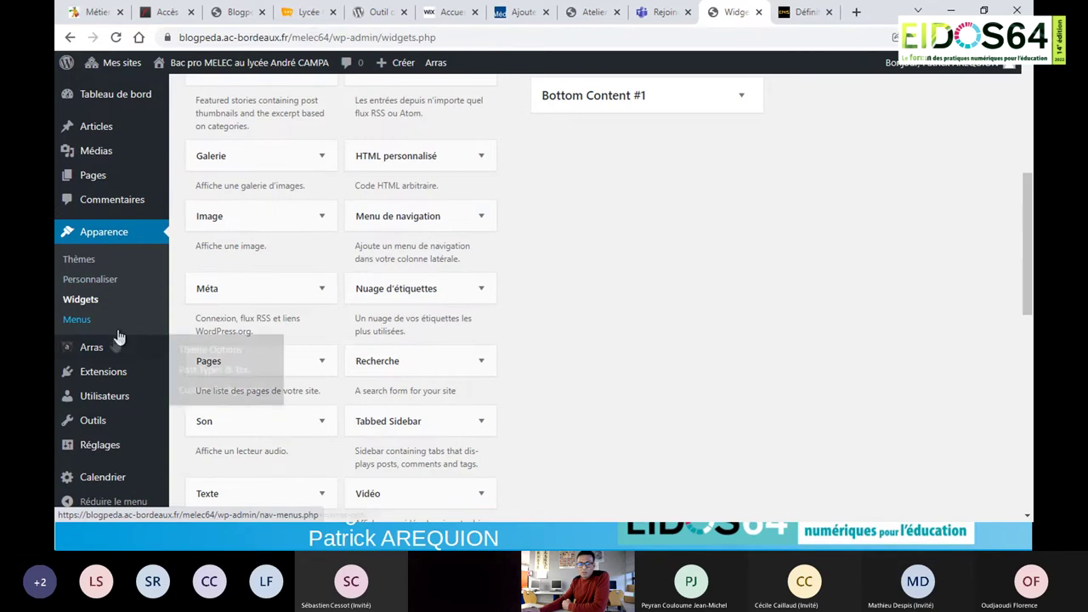
pyautogui.scroll(-1, 116, 337)
# Return to the list of extensions and examine those offered, from Calendrier down to SoundCloud Shortcode.
pyautogui.click(111, 371)
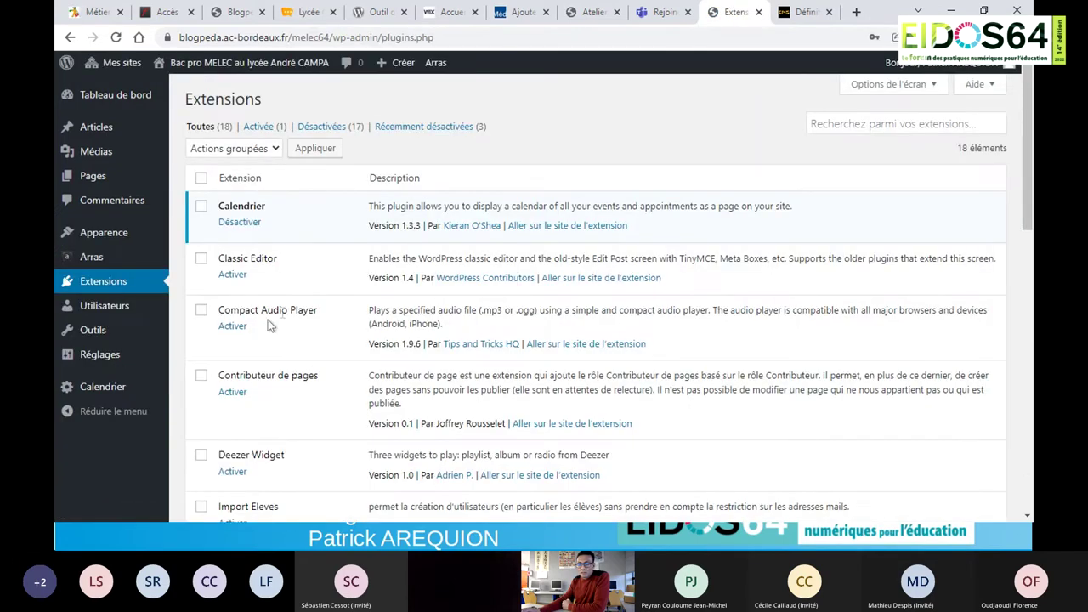
pyautogui.scroll(-5, 299, 276)
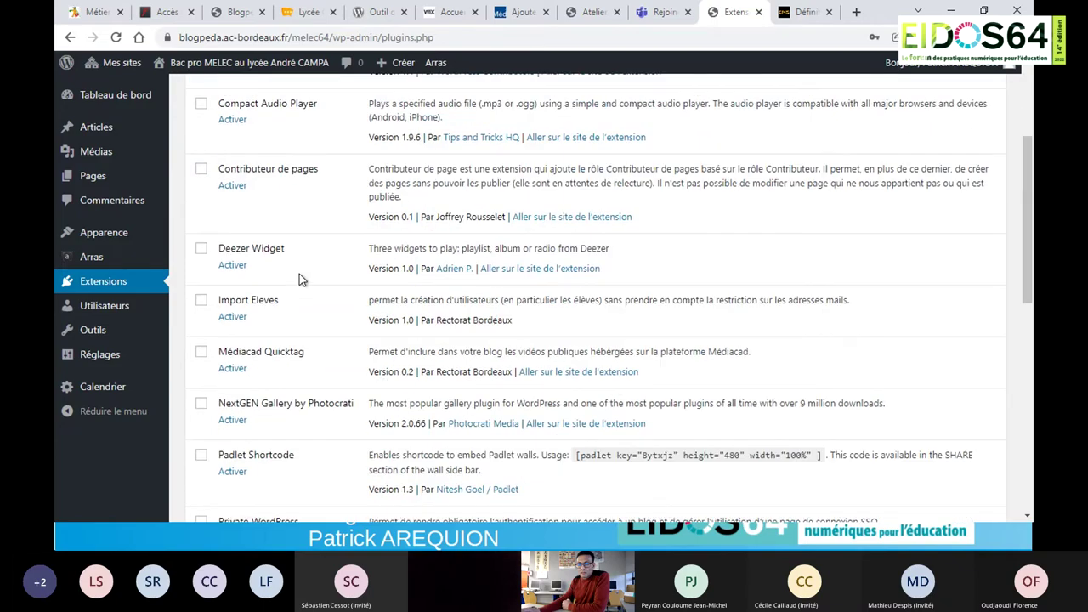
pyautogui.scroll(3, 297, 269)
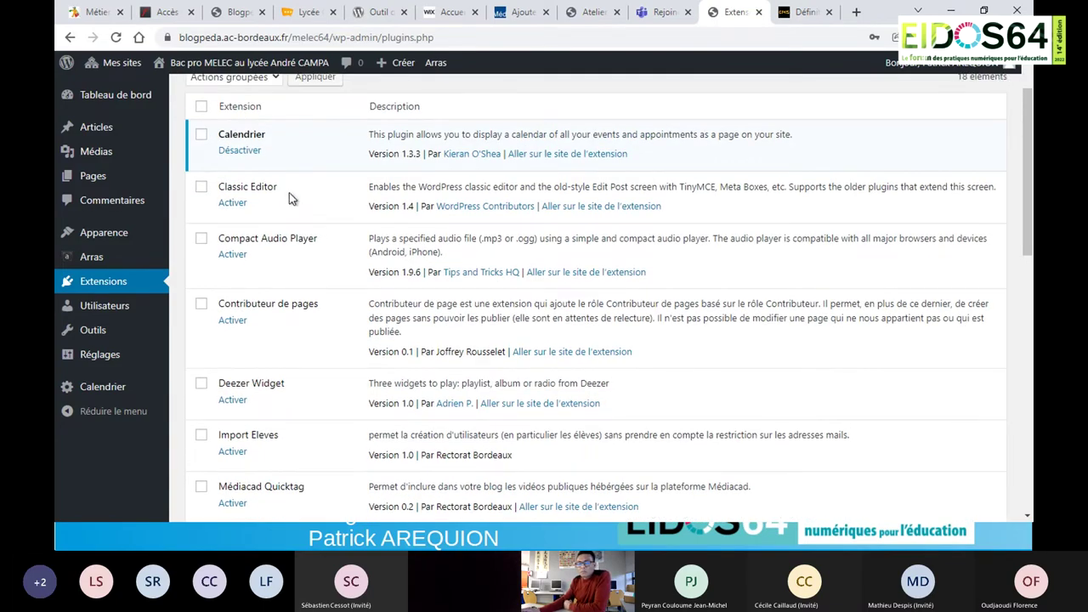
pyautogui.scroll(-3, 304, 270)
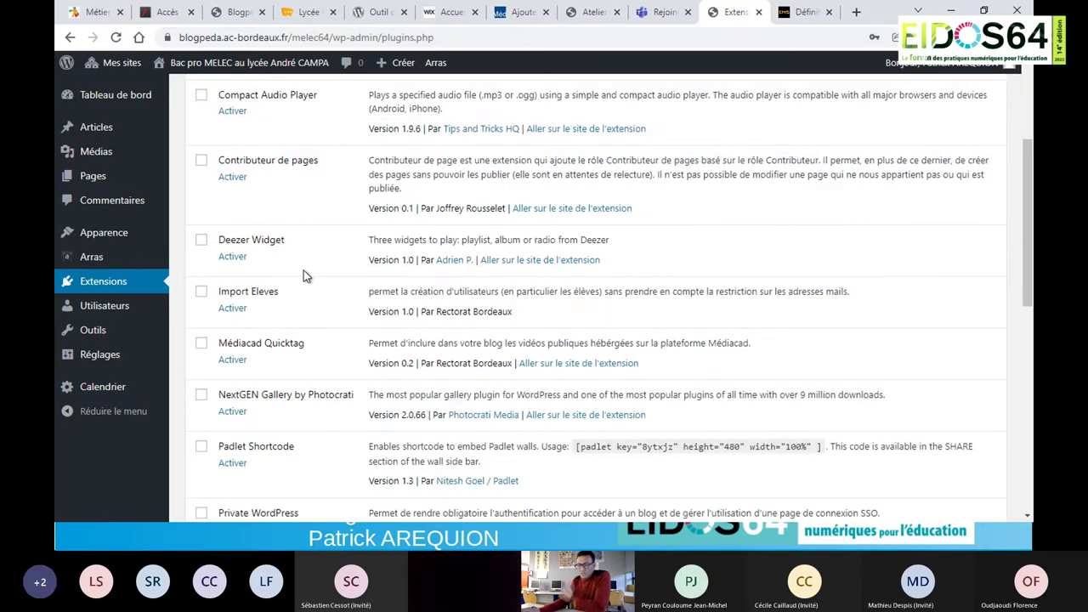
pyautogui.scroll(-1, 304, 270)
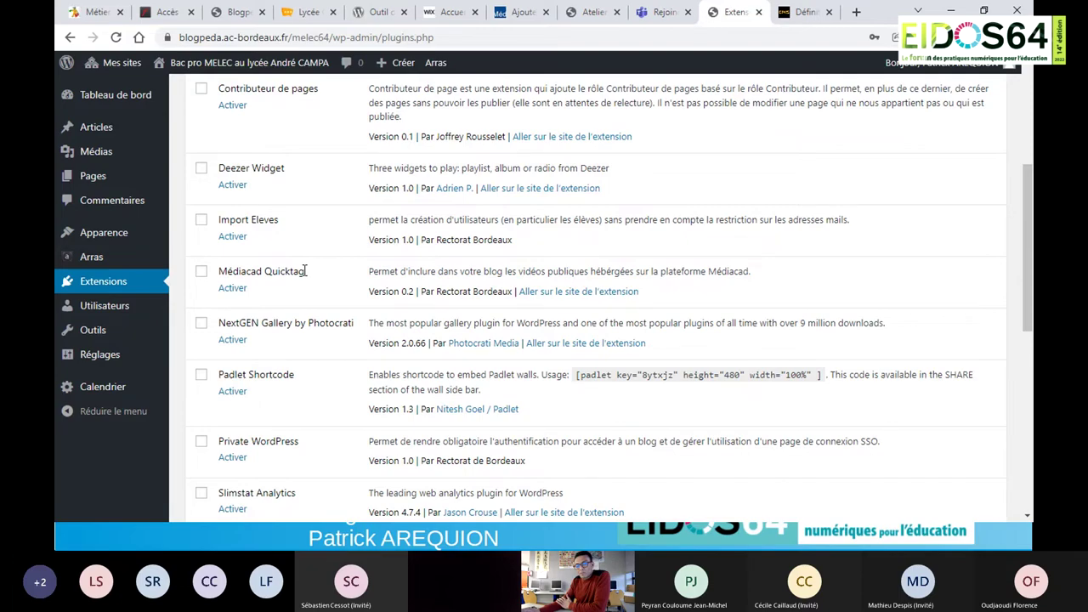
pyautogui.scroll(-1, 304, 270)
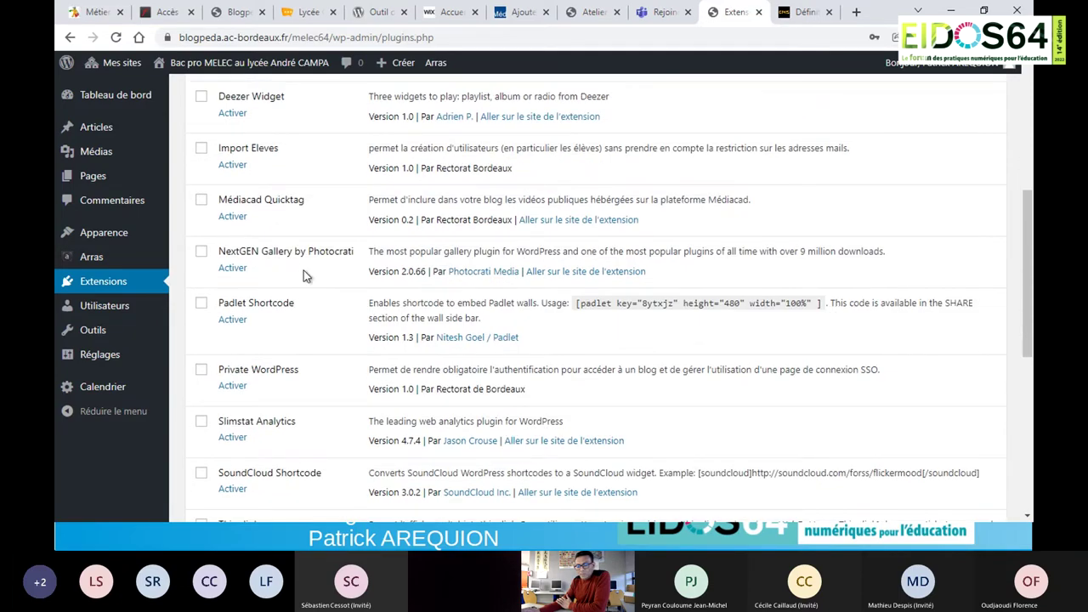
pyautogui.scroll(-2, 303, 270)
pyautogui.scroll(2, 303, 270)
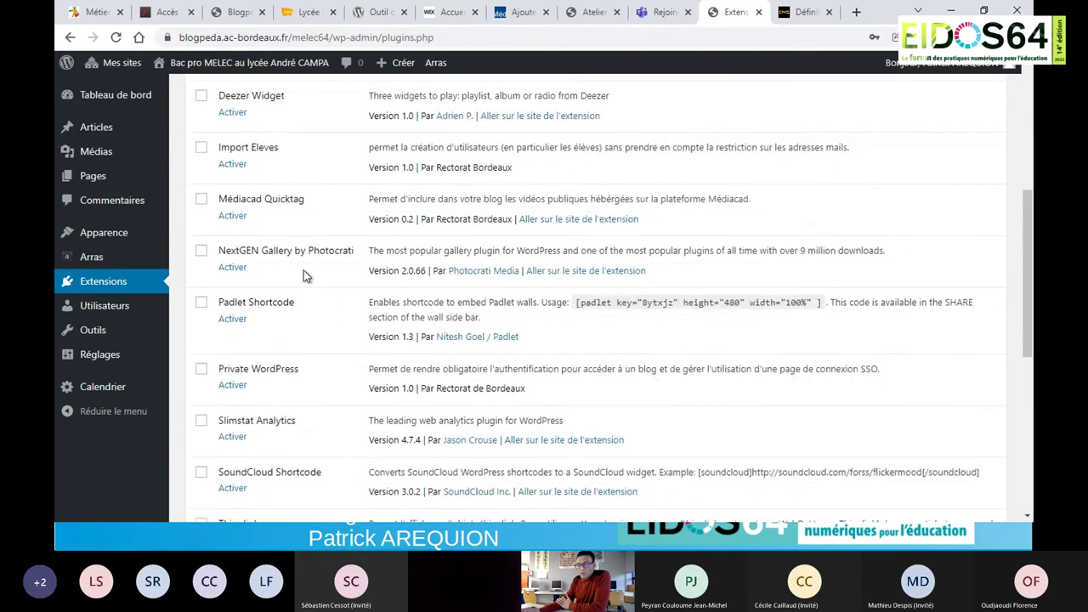
pyautogui.scroll(3, 303, 270)
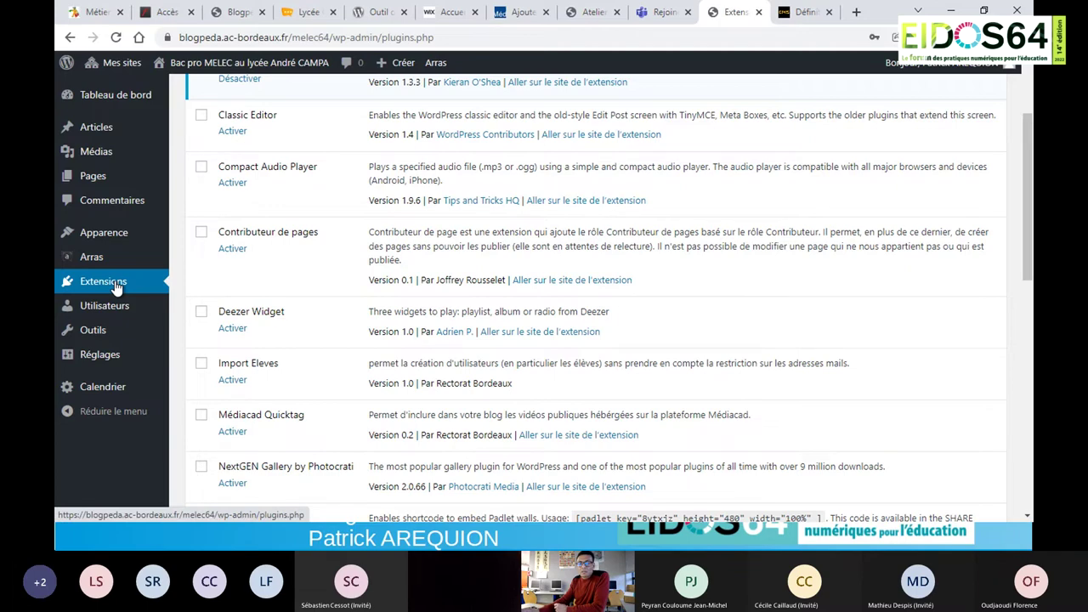
# View the site's list of articles and its list of pages.
pyautogui.moveTo(110, 137)
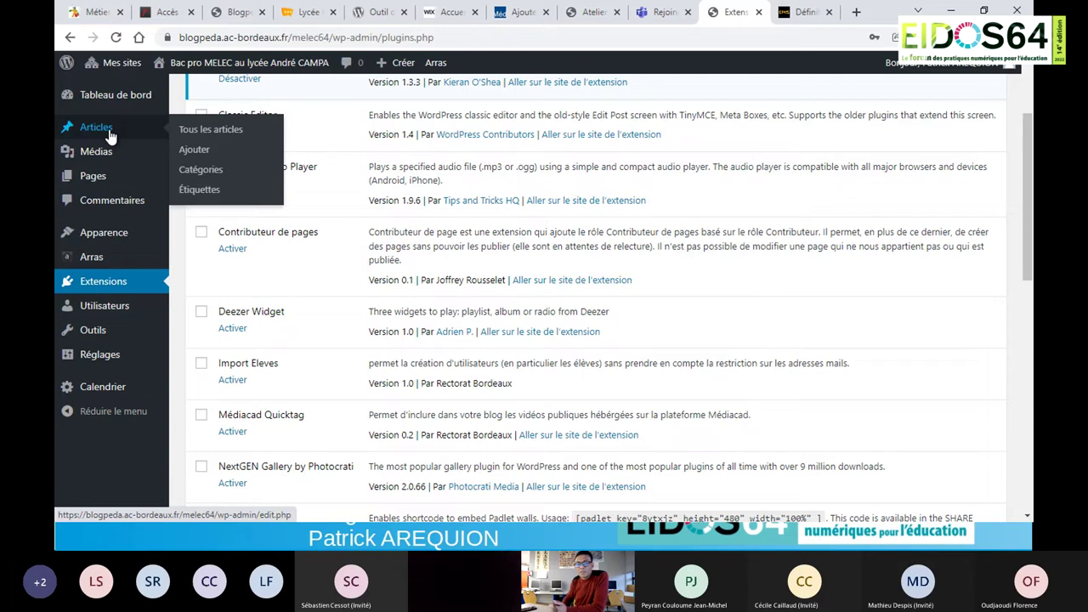
pyautogui.click(110, 137)
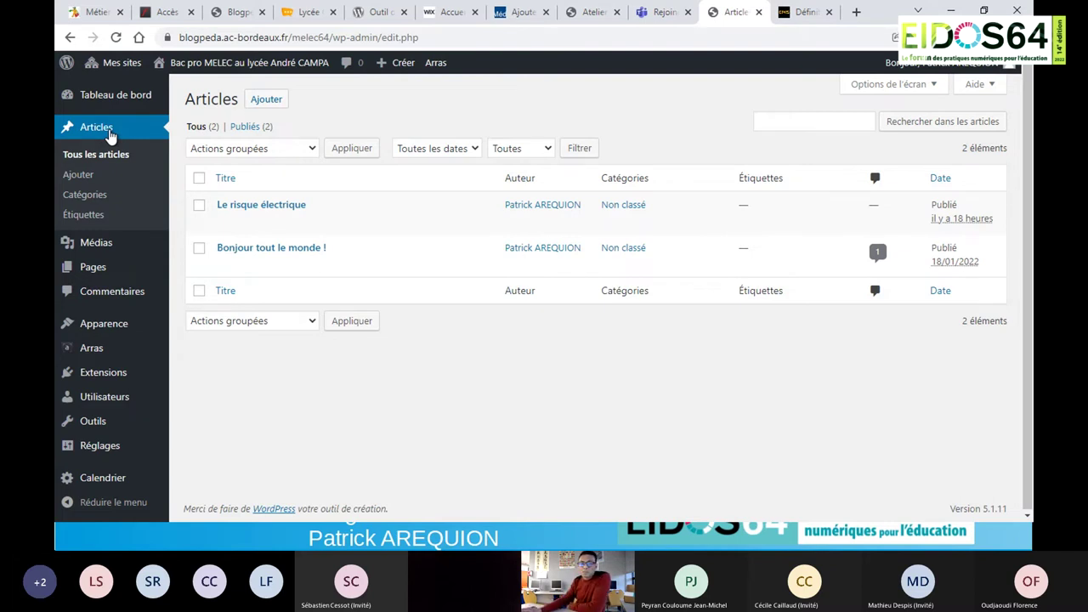
pyautogui.click(92, 272)
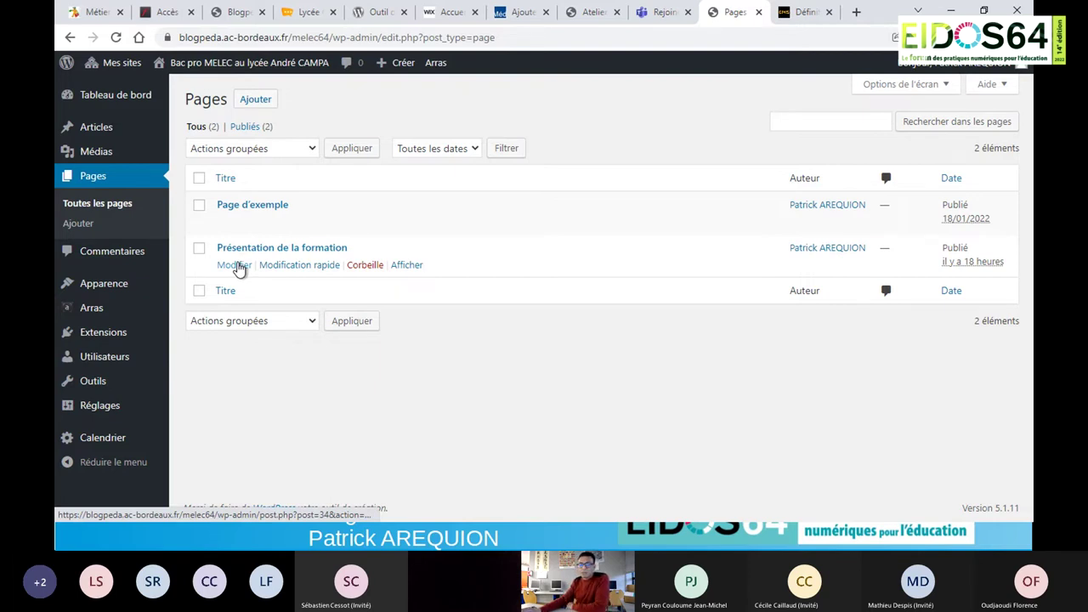
# Open the article Le risque électrique in the block editor and inspect its title and paragraph blocks.
pyautogui.moveTo(112, 133)
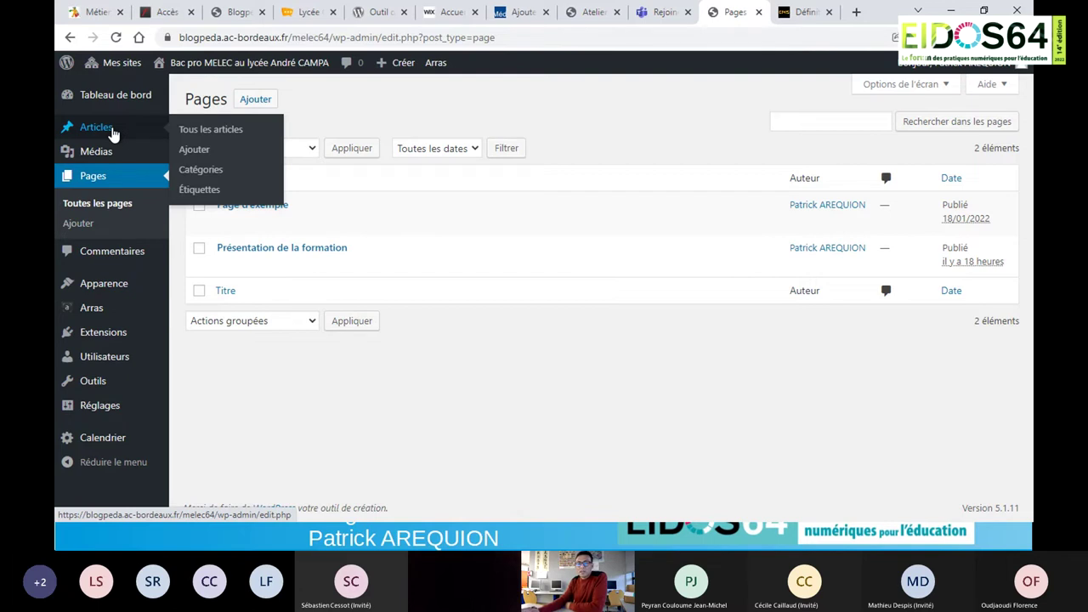
pyautogui.click(113, 134)
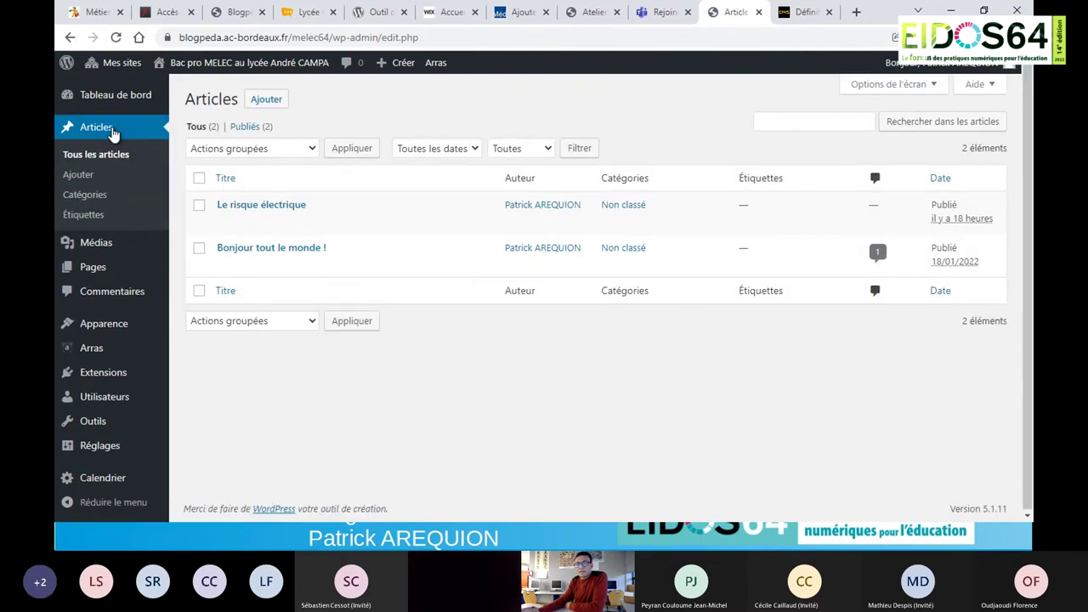
pyautogui.moveTo(247, 223)
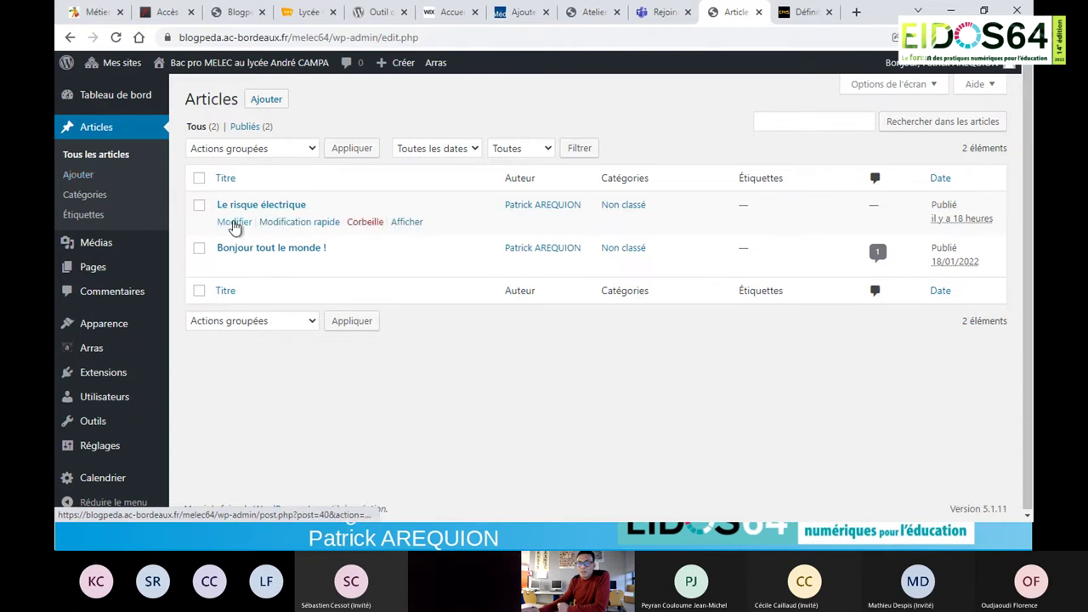
pyautogui.click(235, 223)
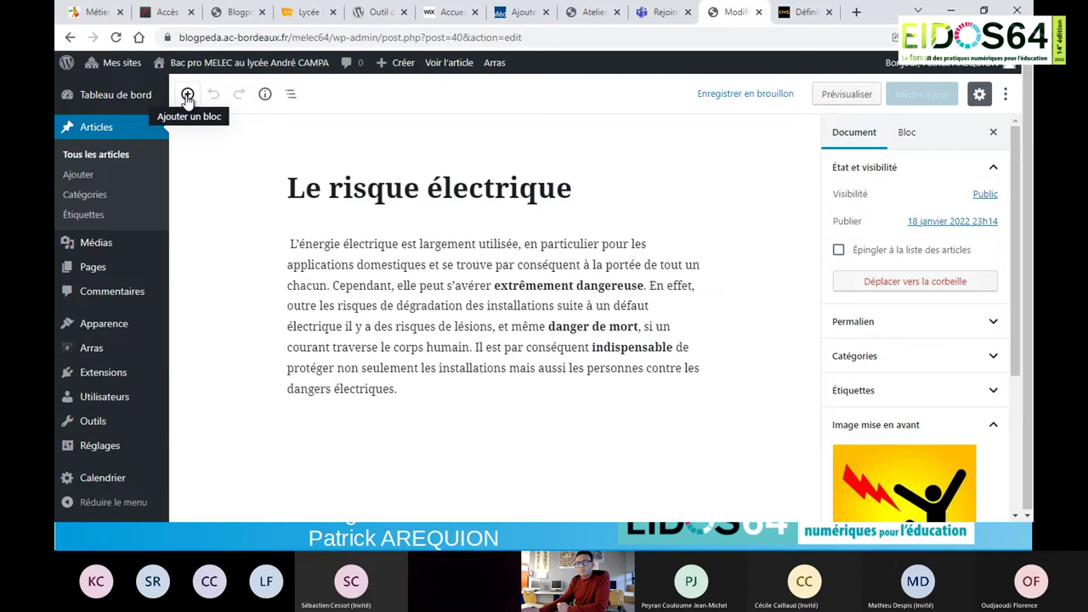
pyautogui.click(318, 191)
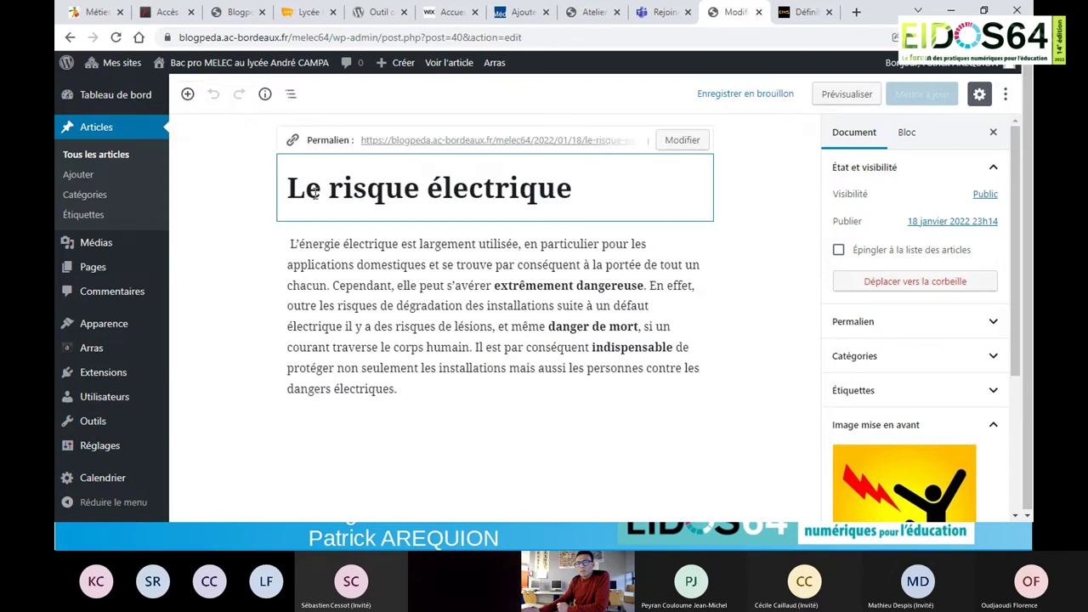
pyautogui.click(326, 246)
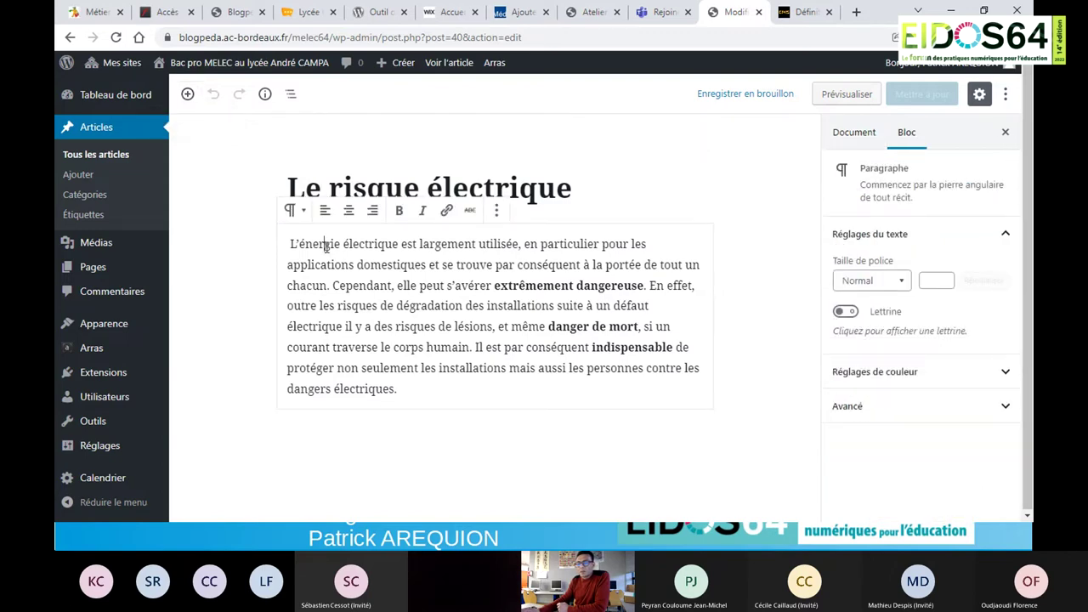
pyautogui.click(460, 425)
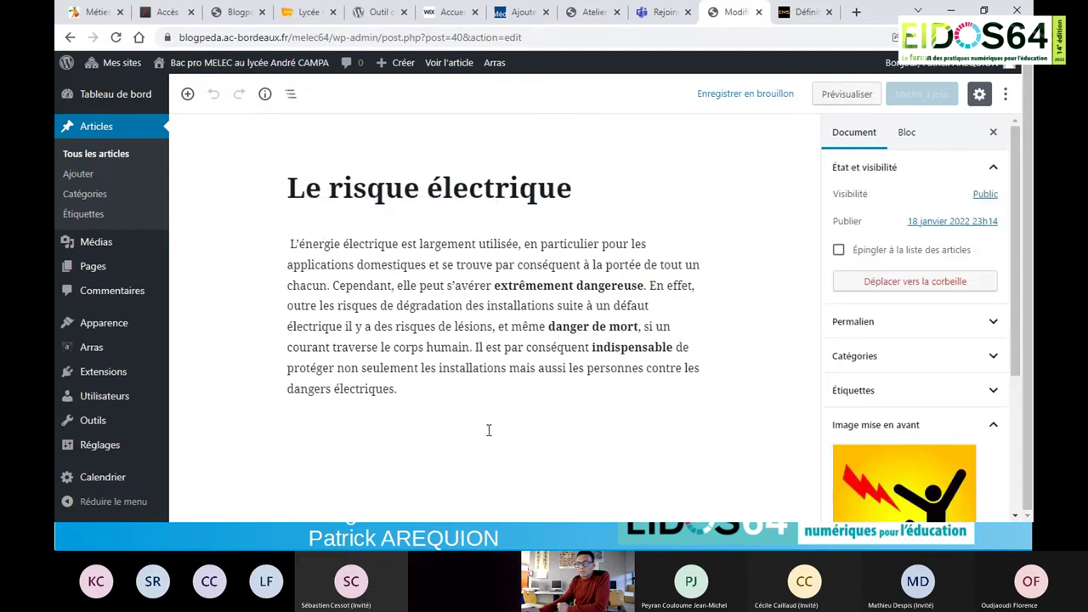
# Insert a Galerie block below the paragraph of Le risque électrique and open the media library for it.
pyautogui.click(188, 93)
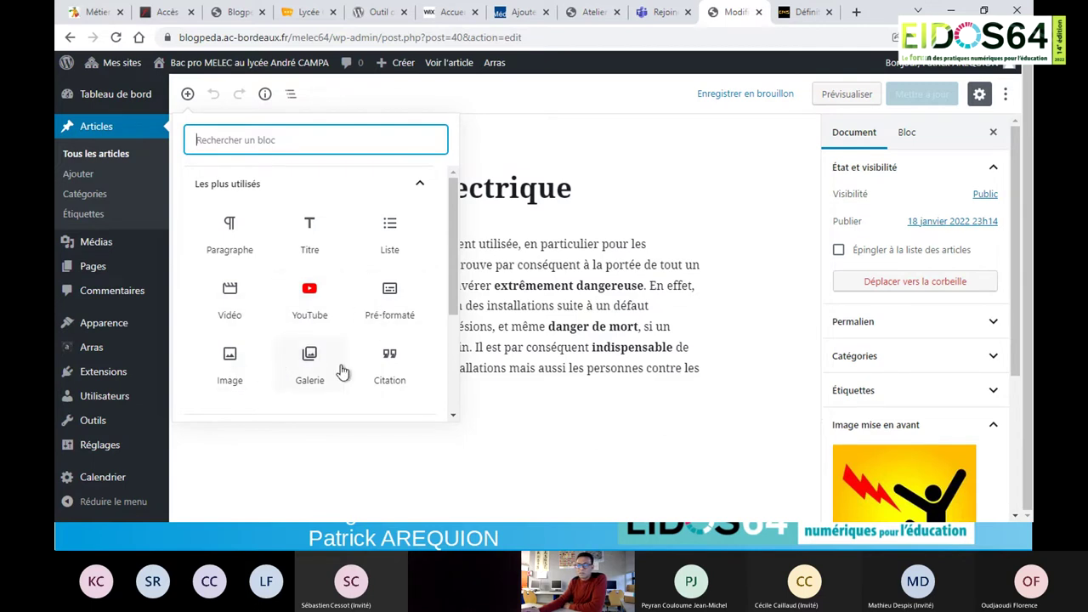
pyautogui.scroll(-1, 379, 355)
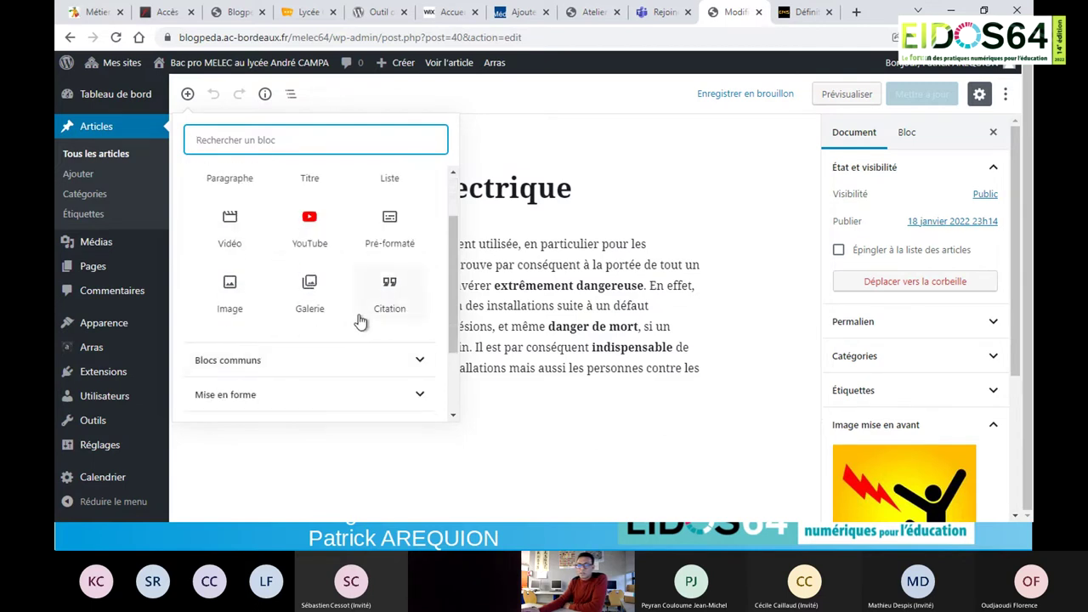
pyautogui.click(309, 294)
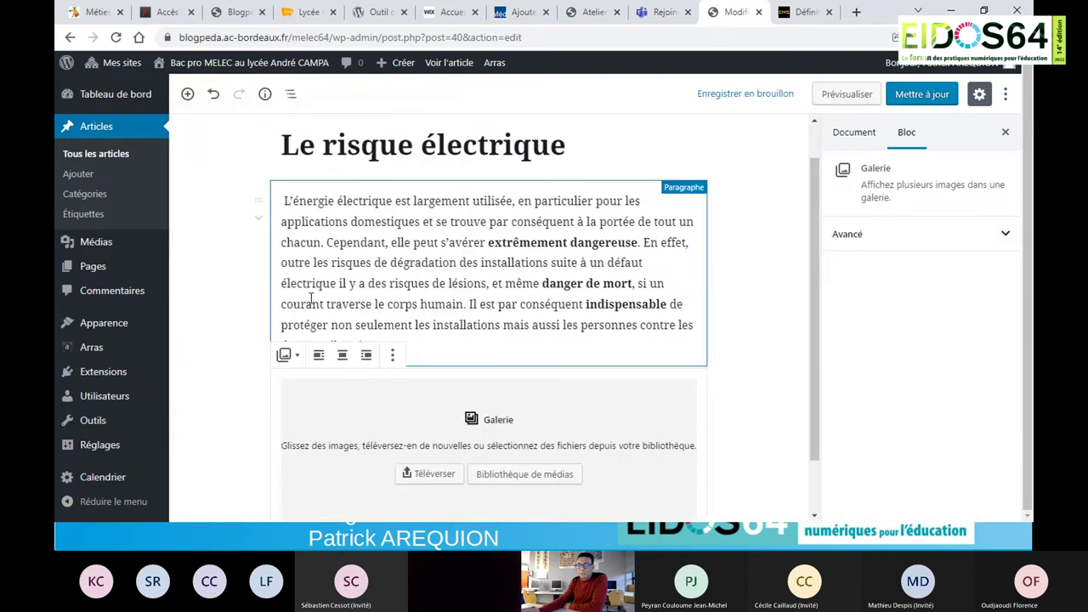
pyautogui.scroll(-1, 476, 463)
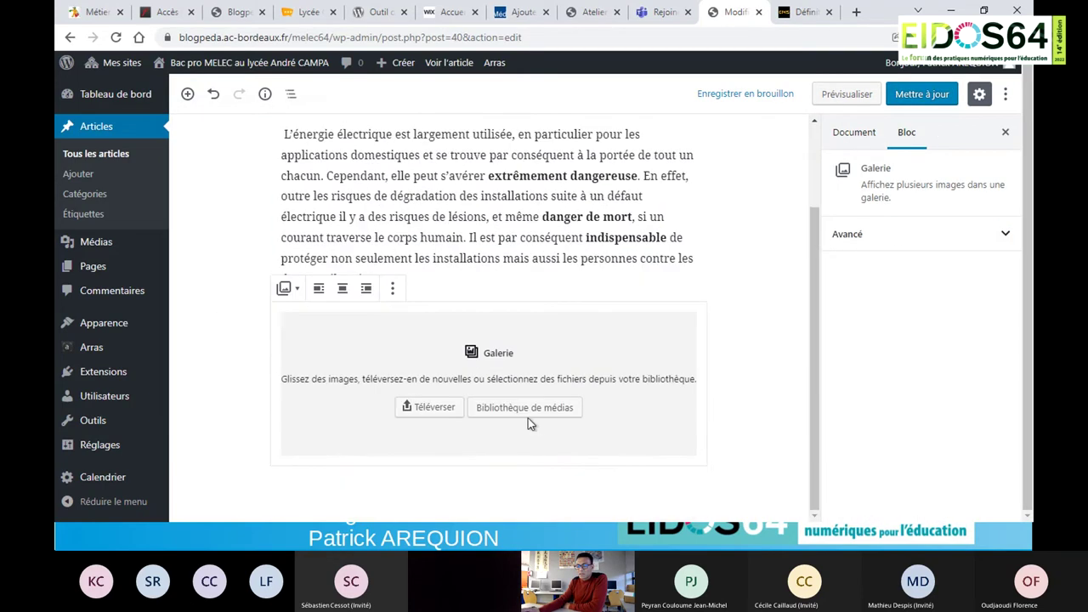
pyautogui.click(532, 408)
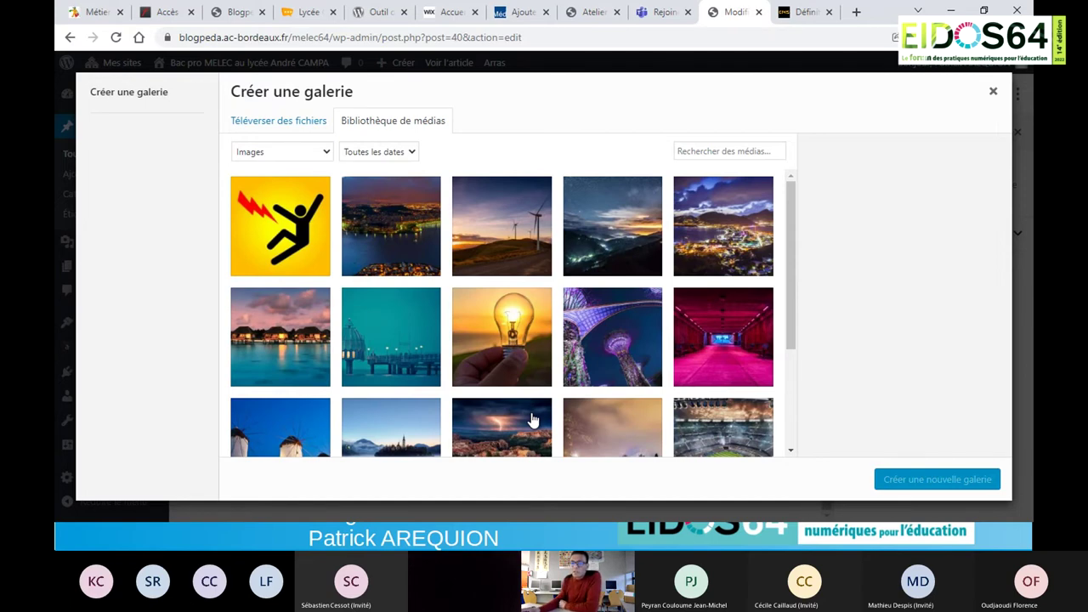
# Look at the image files on the computer available for upload, leave without choosing any, and return to the media library.
pyautogui.click(291, 122)
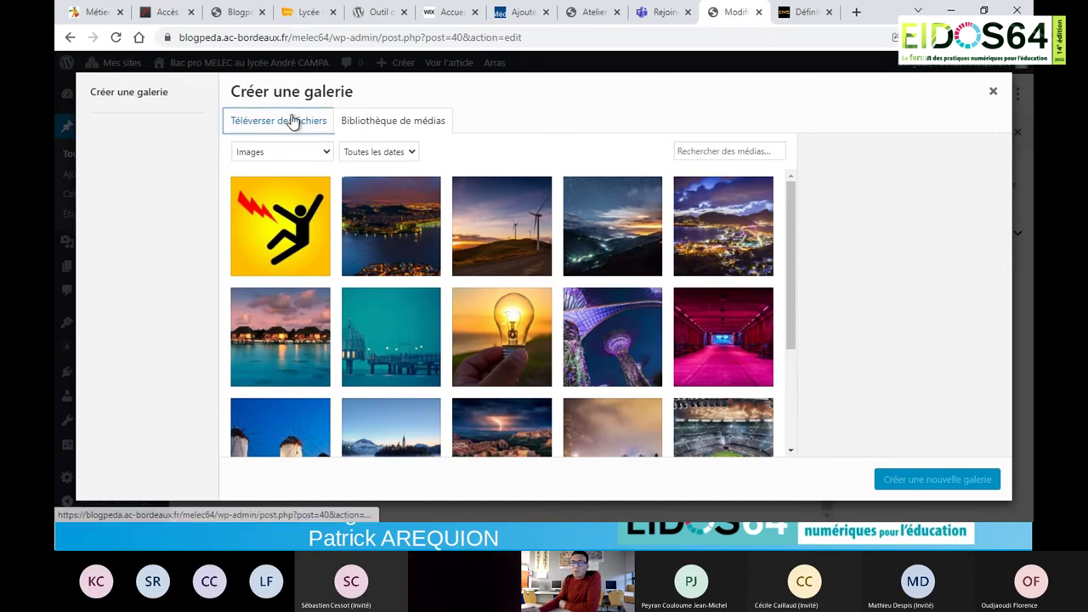
pyautogui.click(633, 306)
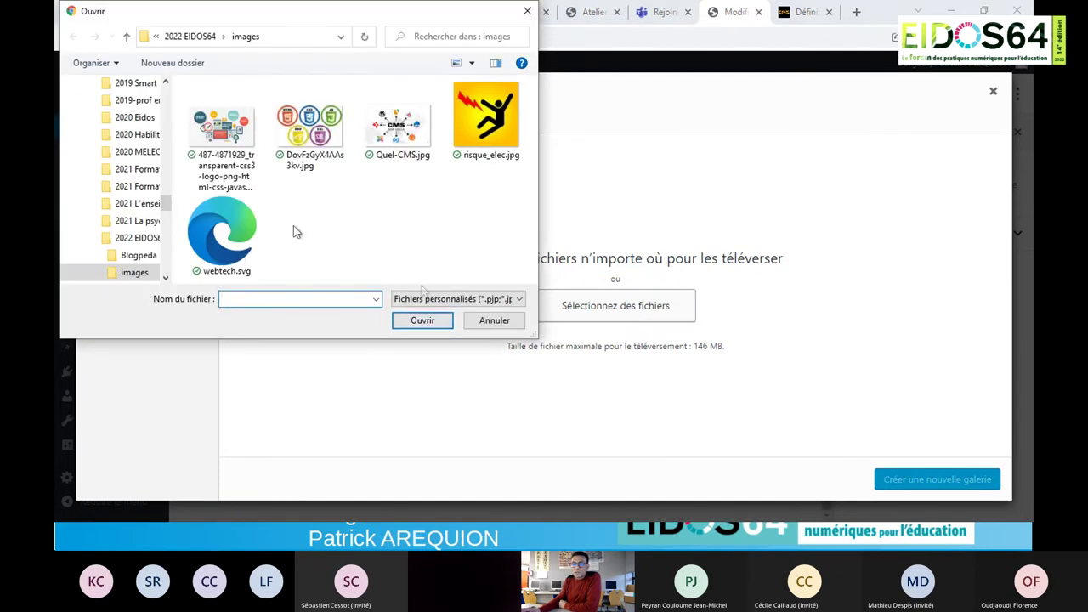
pyautogui.scroll(-2, 168, 213)
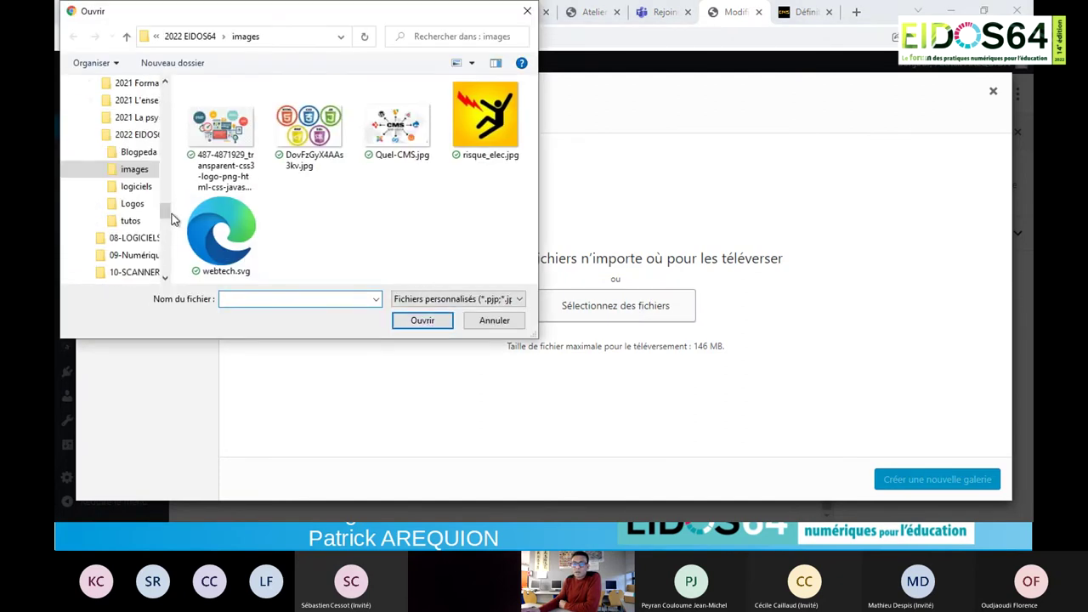
pyautogui.click(491, 323)
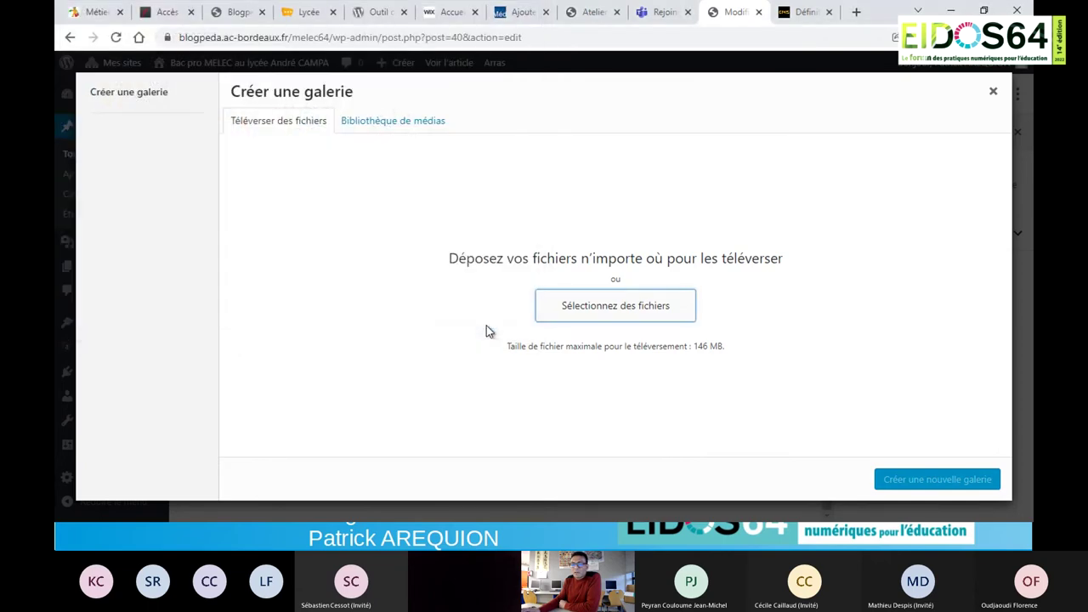
pyautogui.click(418, 125)
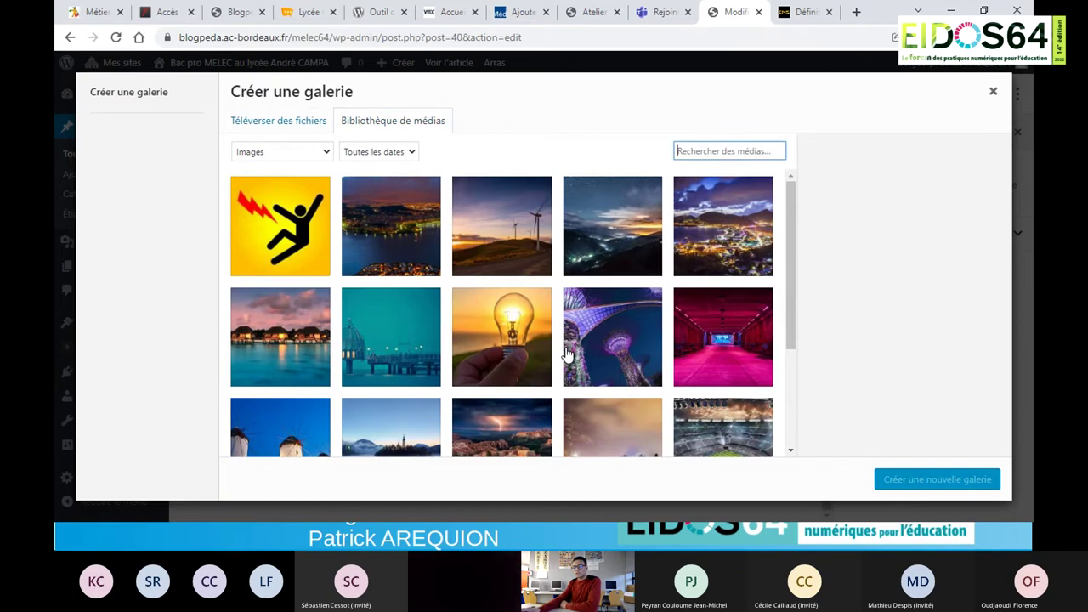
# Create the gallery from six library images: the four landscapes after the electric-risk pictogram, the overwater huts and the turquoise pier.
pyautogui.click(419, 253)
pyautogui.click(484, 238)
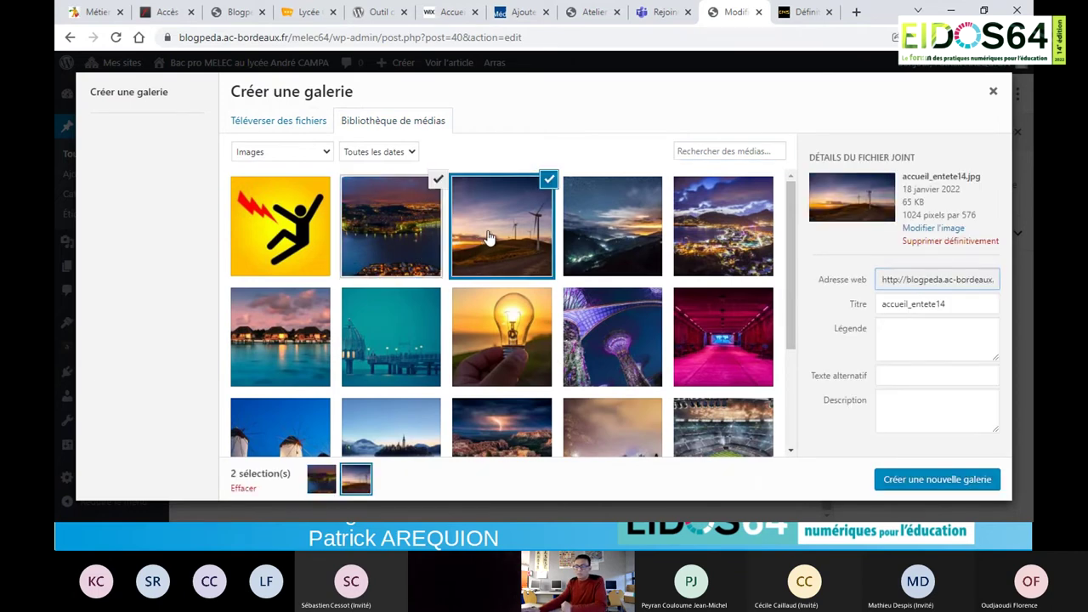
pyautogui.click(616, 233)
pyautogui.click(722, 228)
pyautogui.click(303, 316)
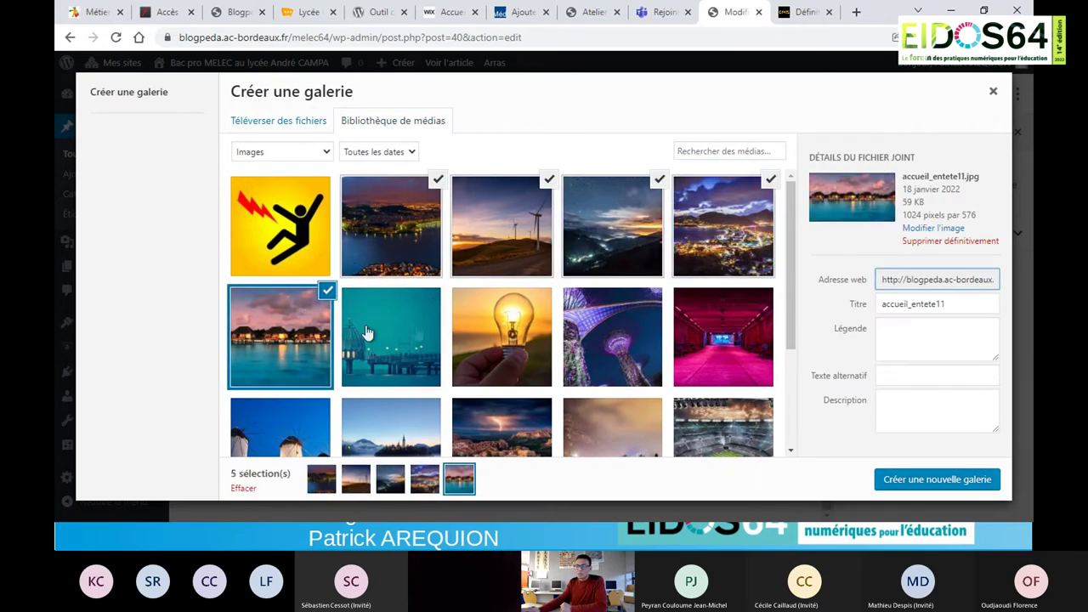
pyautogui.click(391, 335)
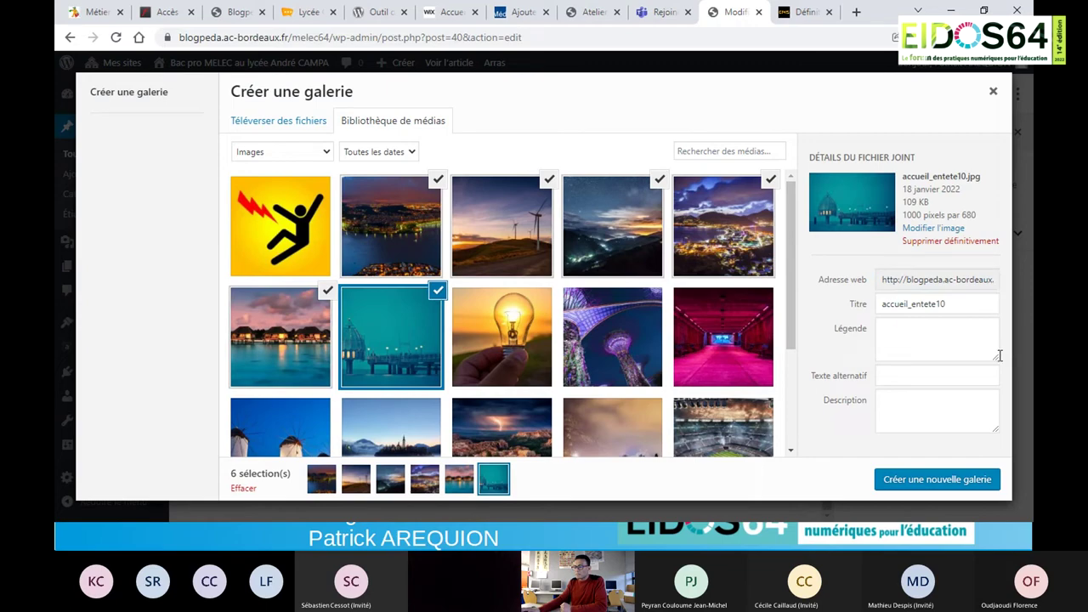
pyautogui.click(955, 478)
pyautogui.click(948, 481)
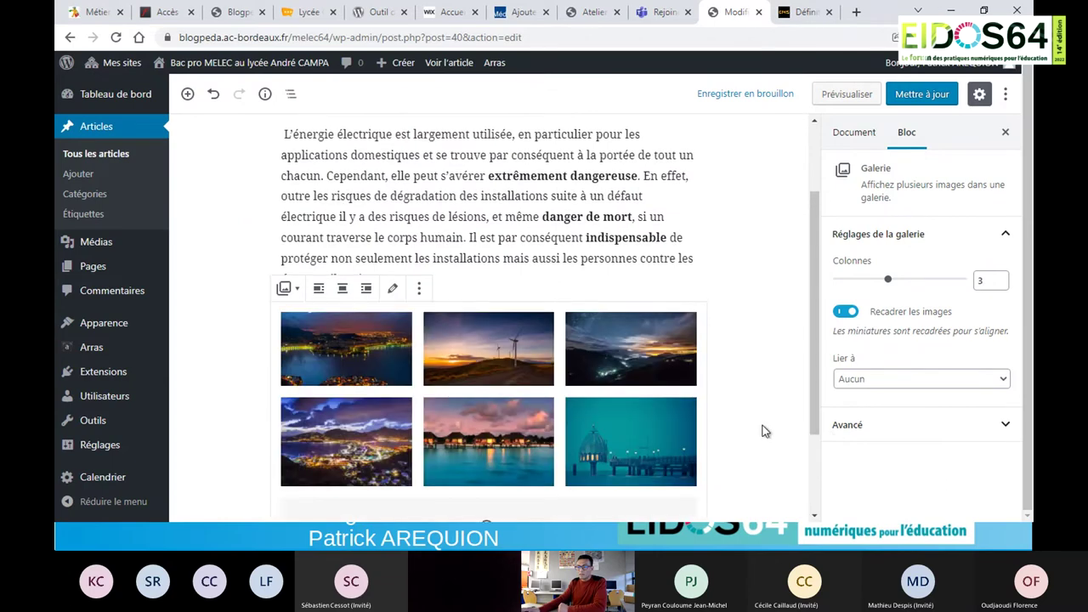
pyautogui.scroll(-1, 699, 444)
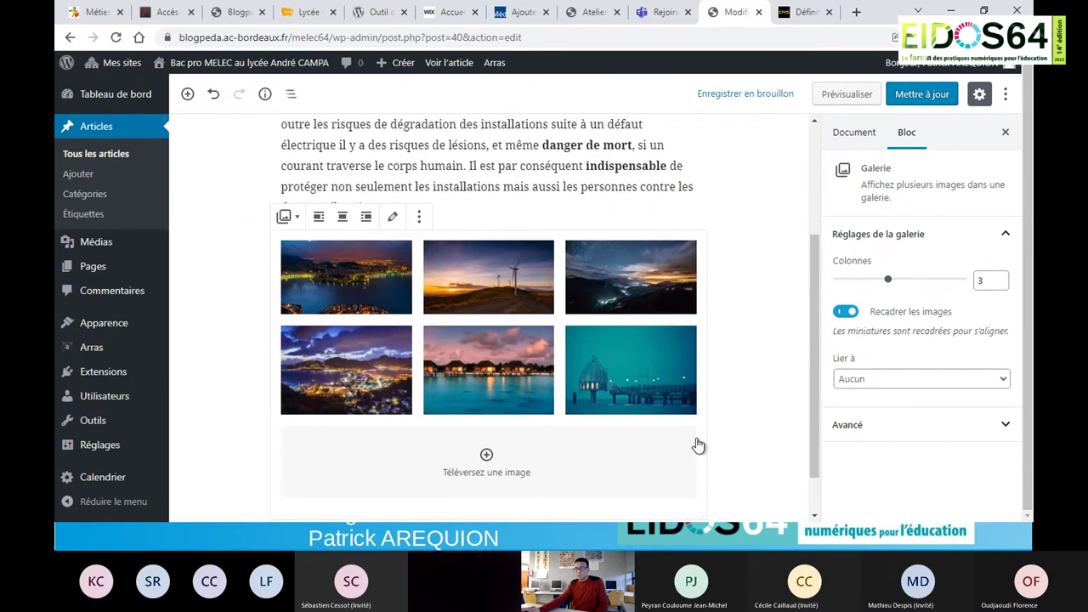
# Update the published article and preview it with its image gallery.
pyautogui.click(916, 95)
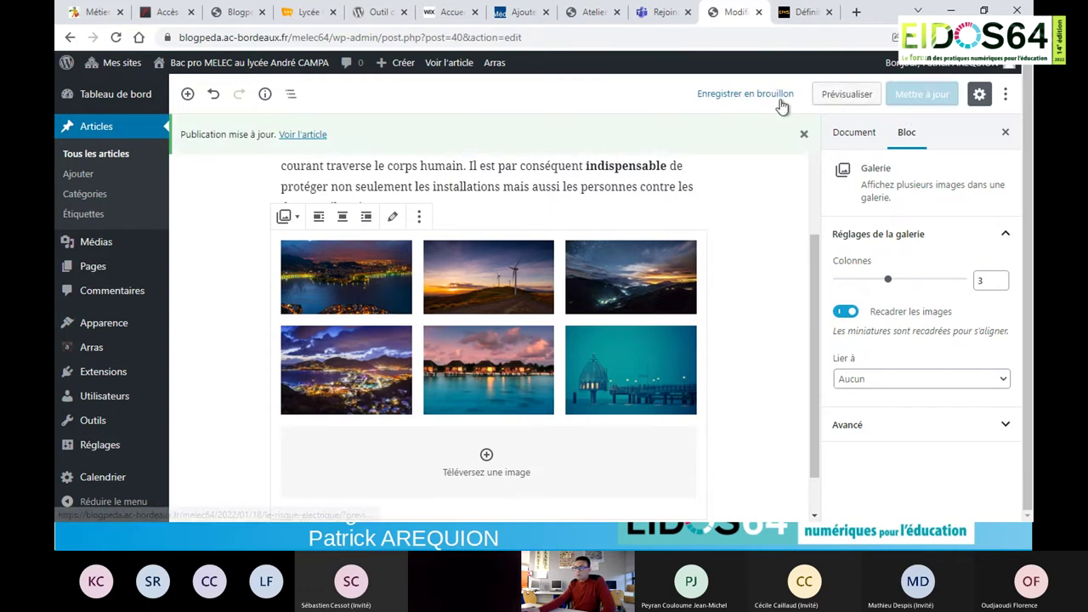
pyautogui.click(846, 94)
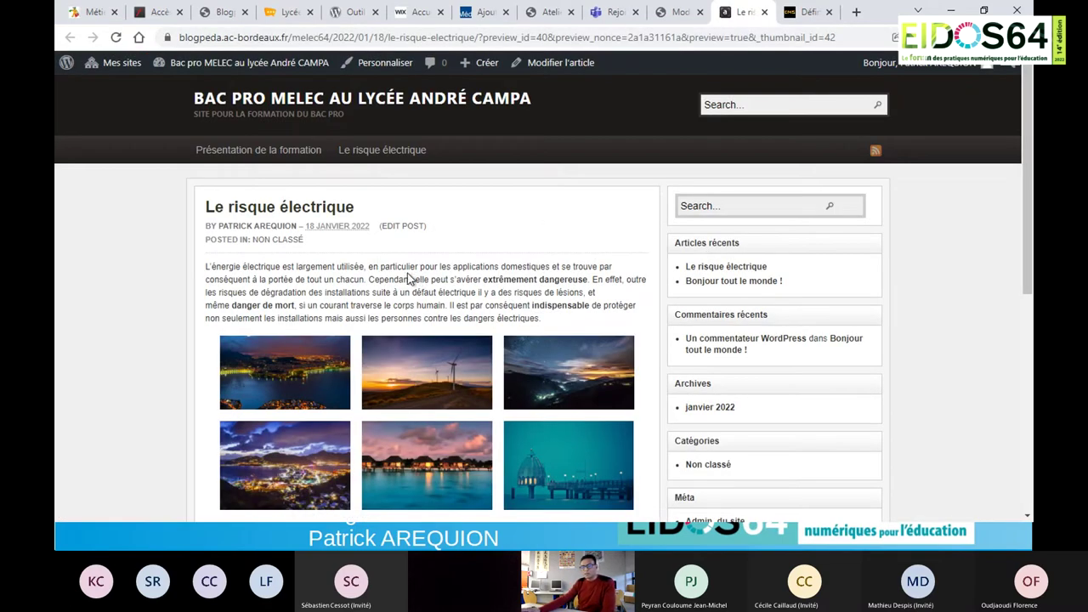
pyautogui.scroll(-3, 413, 277)
pyautogui.scroll(3, 412, 273)
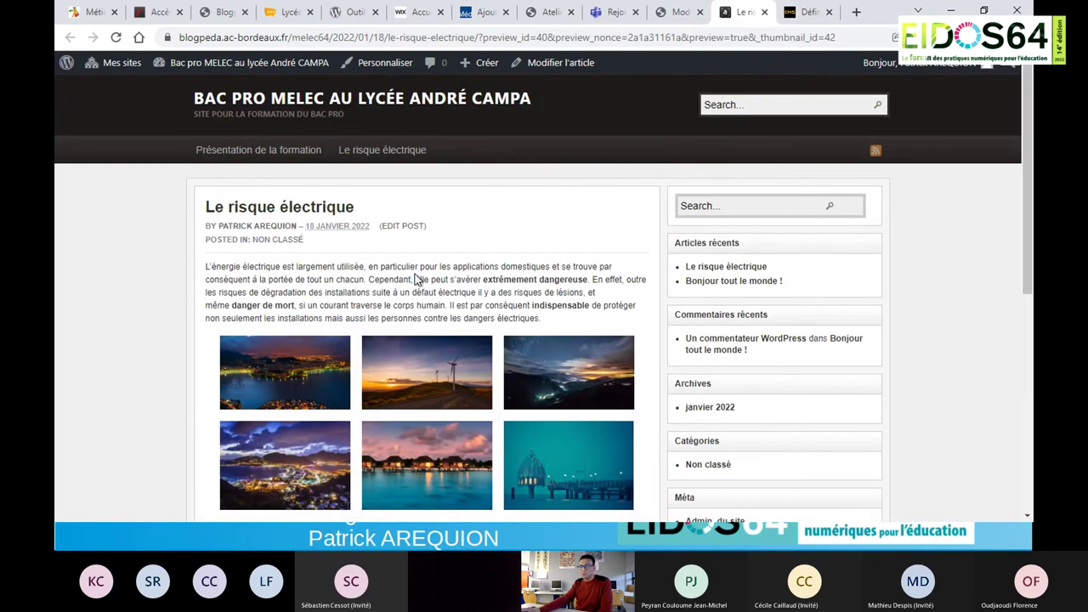
# Reopen the article for editing from its preview, review its content and display the blocks that can be inserted.
pyautogui.click(557, 62)
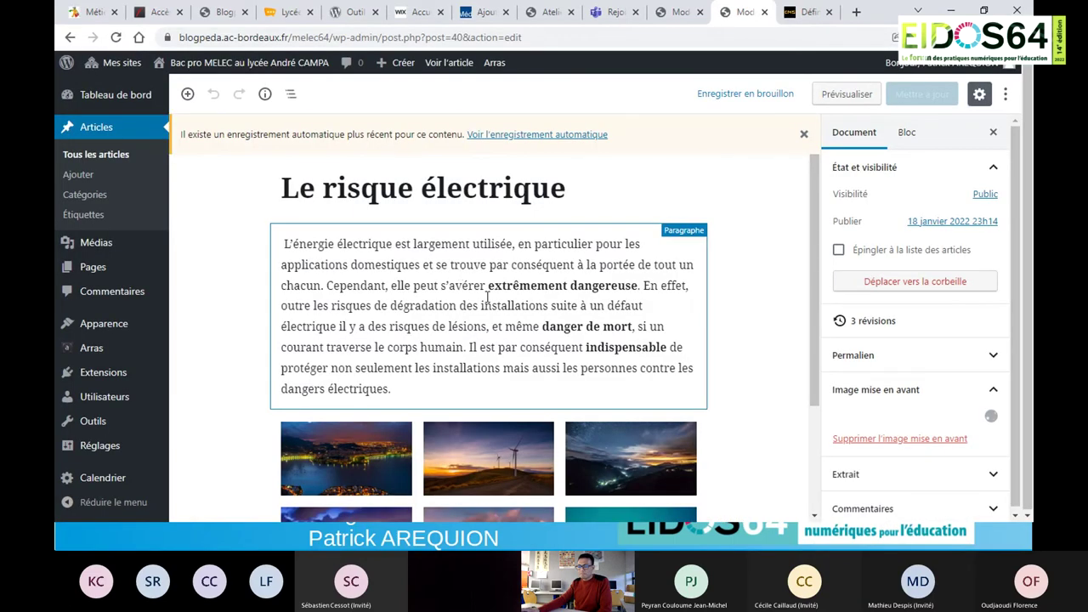
pyautogui.scroll(-2, 487, 293)
pyautogui.scroll(1, 399, 295)
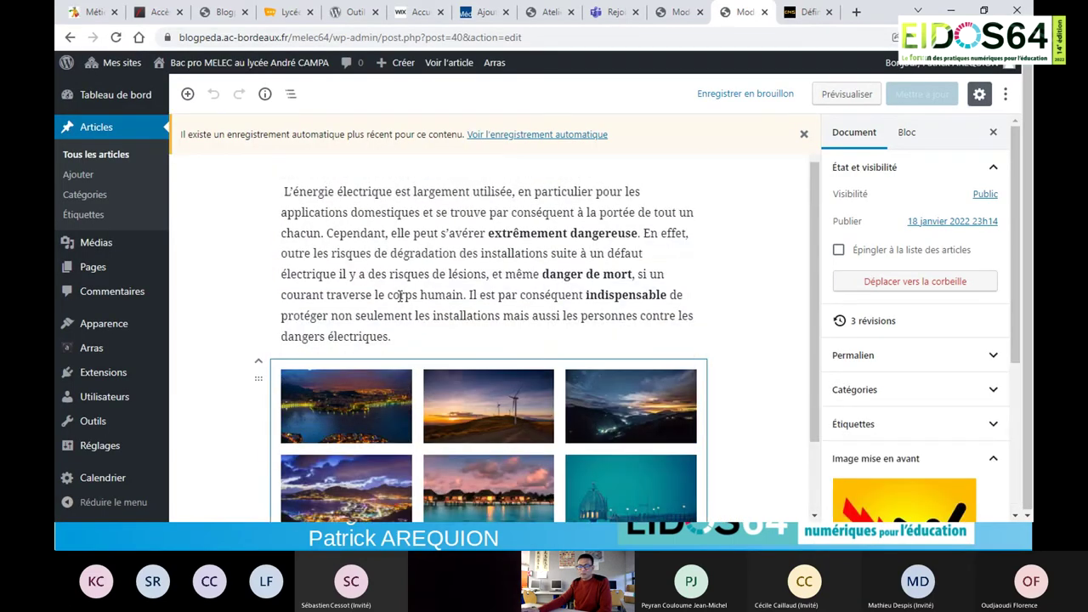
pyautogui.scroll(1, 399, 295)
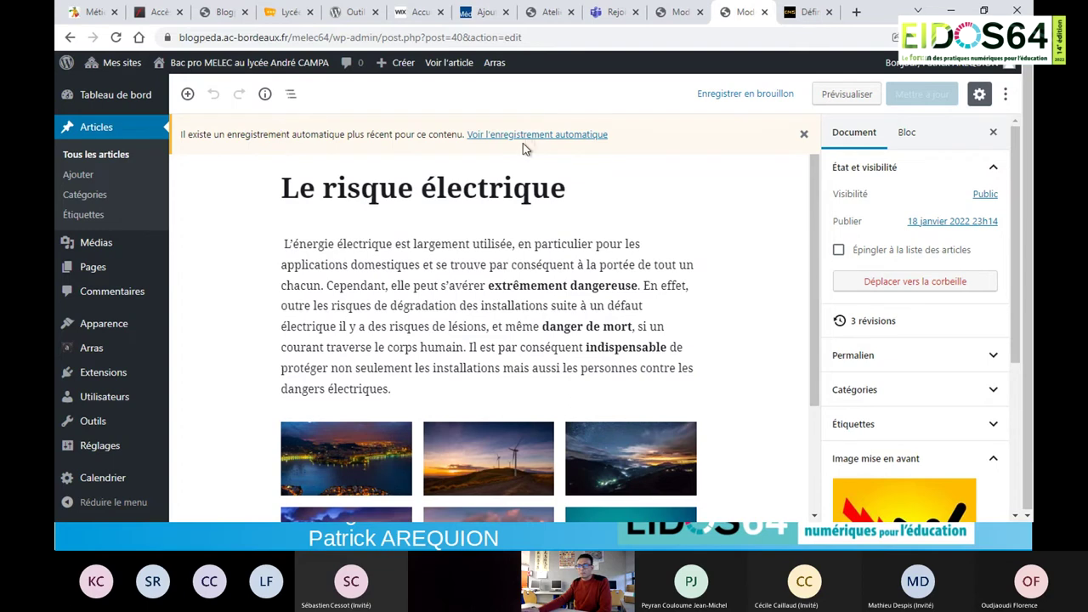
pyautogui.click(188, 95)
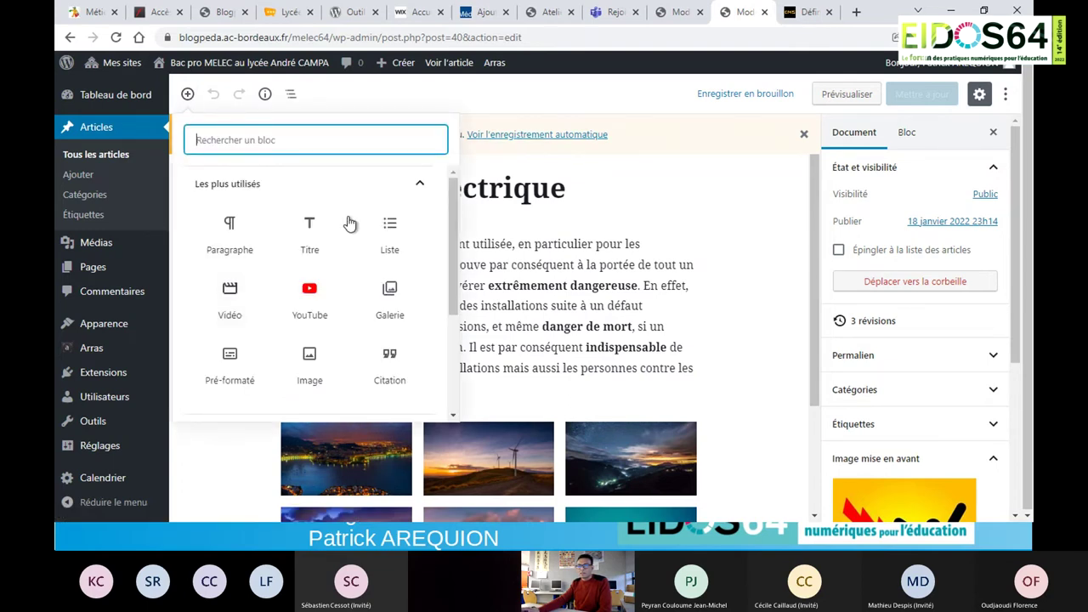
# Switch to the Métiers de l'électricité site and find the embedded video in the article on Industrie 4.0.
pyautogui.click(84, 15)
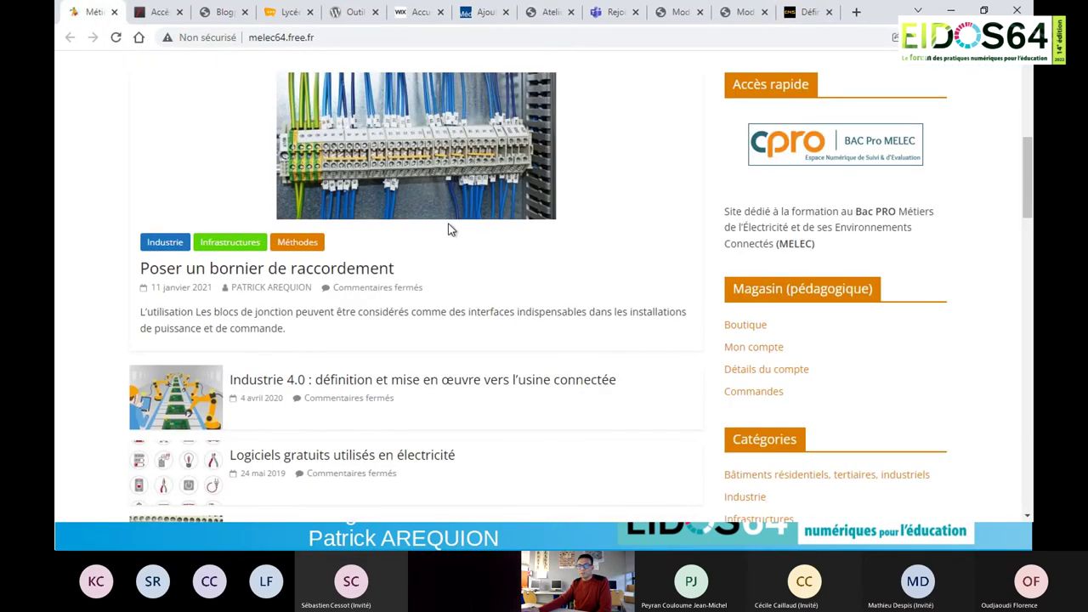
pyautogui.scroll(-3, 446, 217)
pyautogui.click(426, 100)
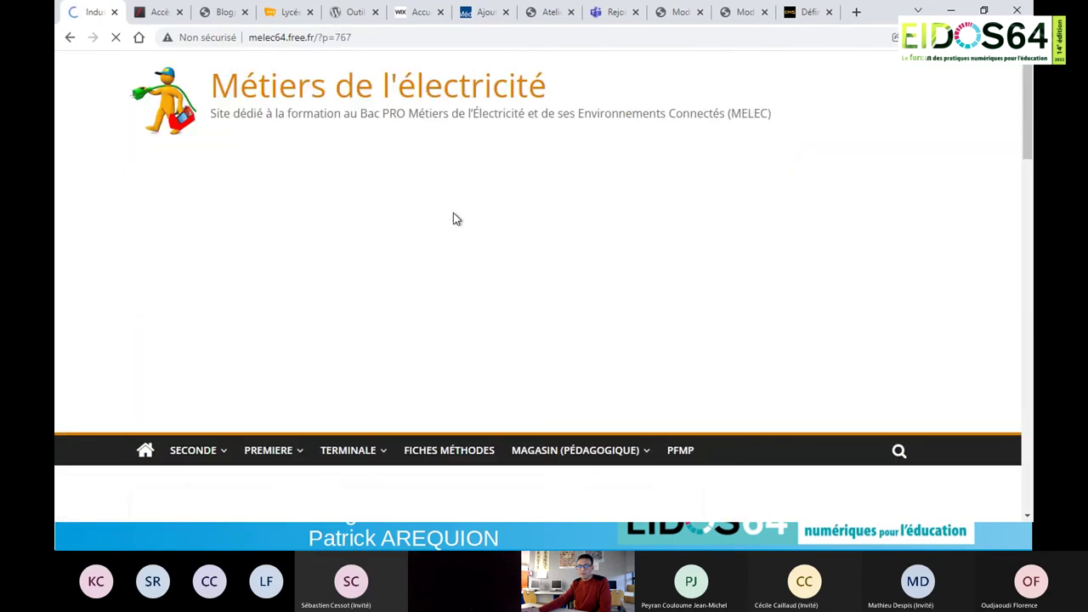
pyautogui.scroll(-8, 458, 234)
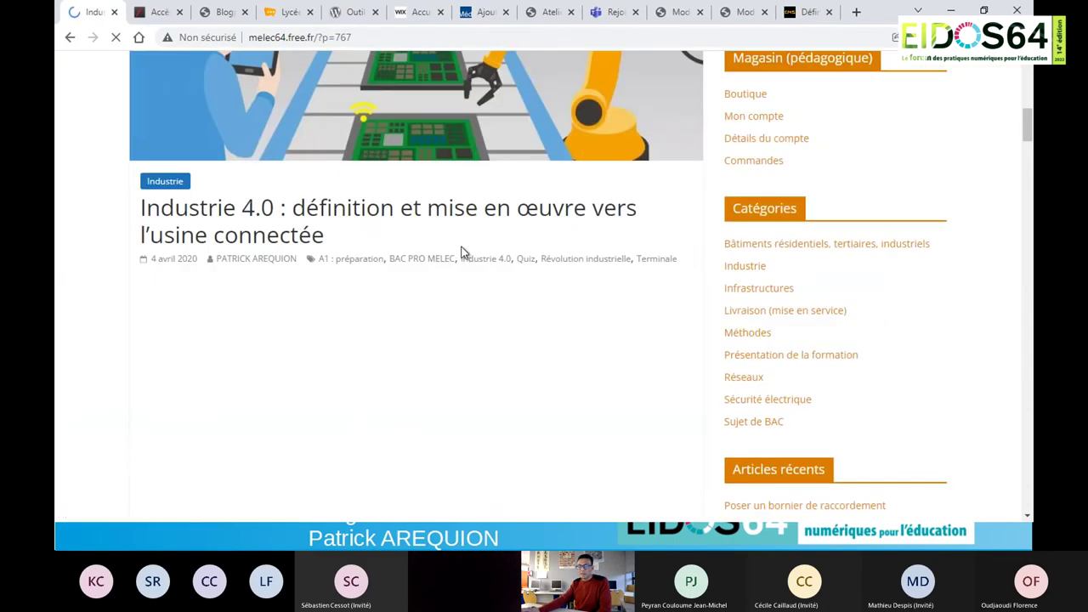
pyautogui.scroll(-2, 463, 253)
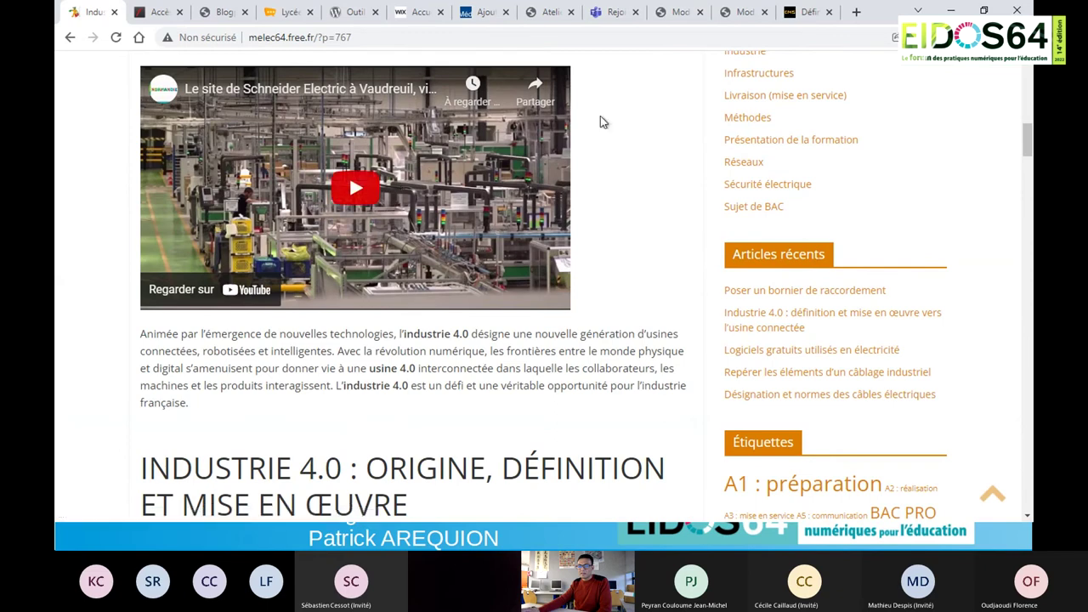
pyautogui.click(537, 93)
pyautogui.hotkey('ctrl', 'c')
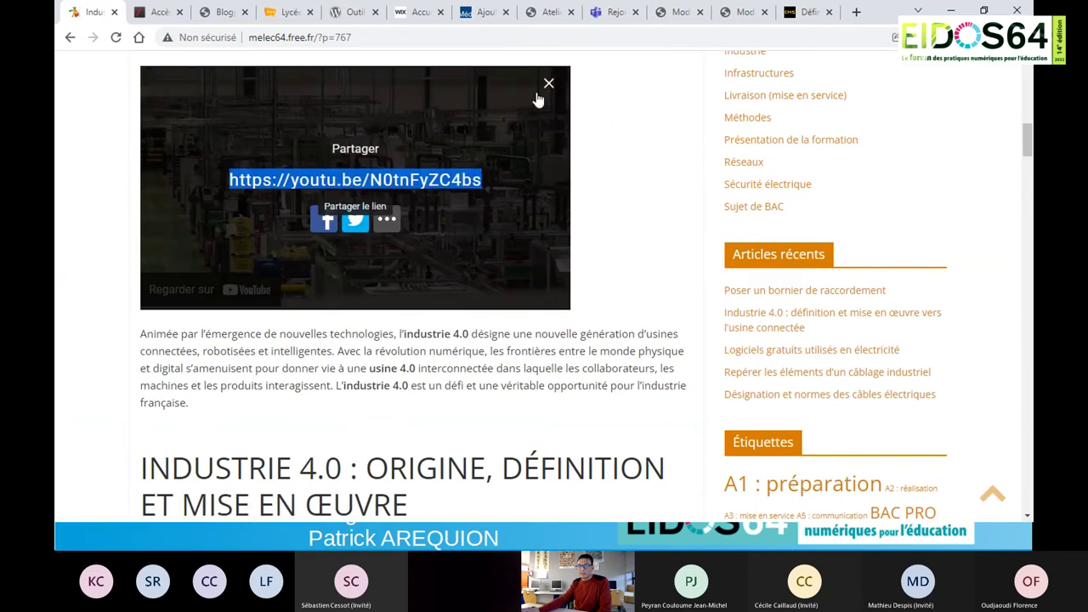
pyautogui.click(549, 88)
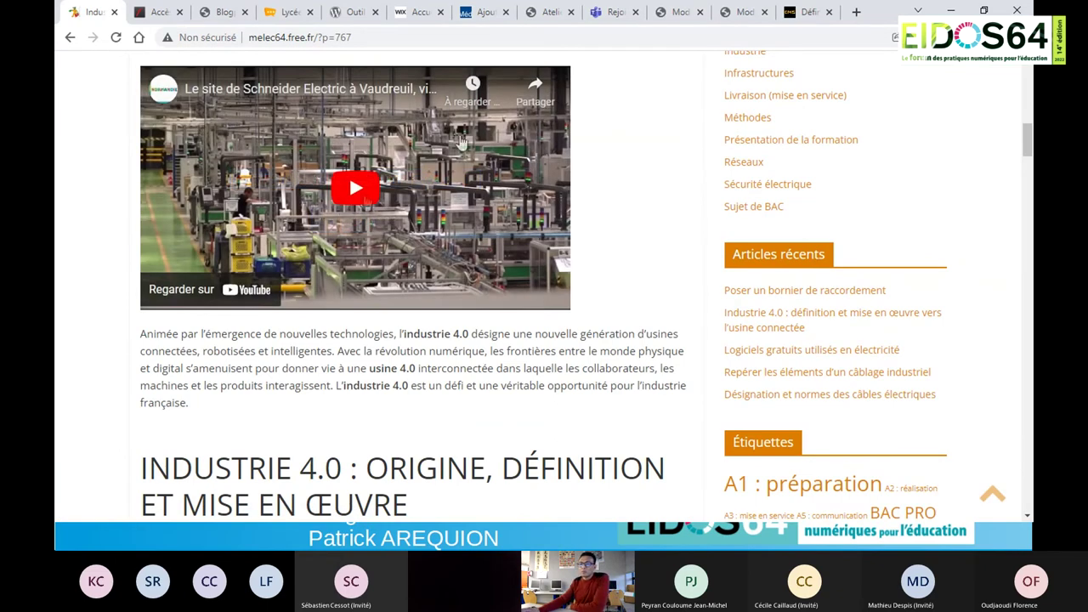
pyautogui.click(533, 101)
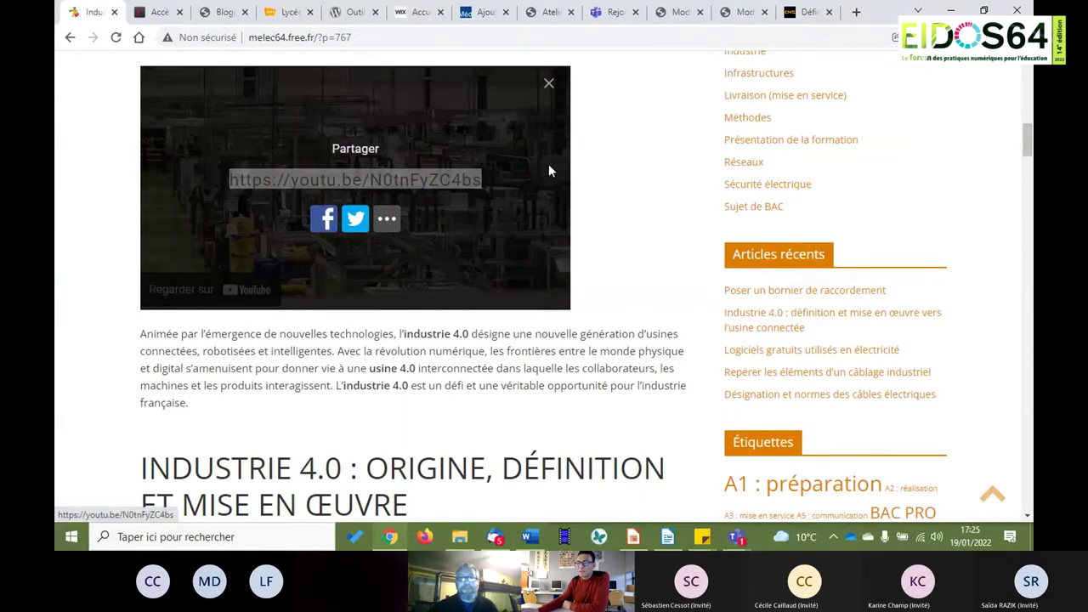
pyautogui.click(548, 85)
pyautogui.click(534, 100)
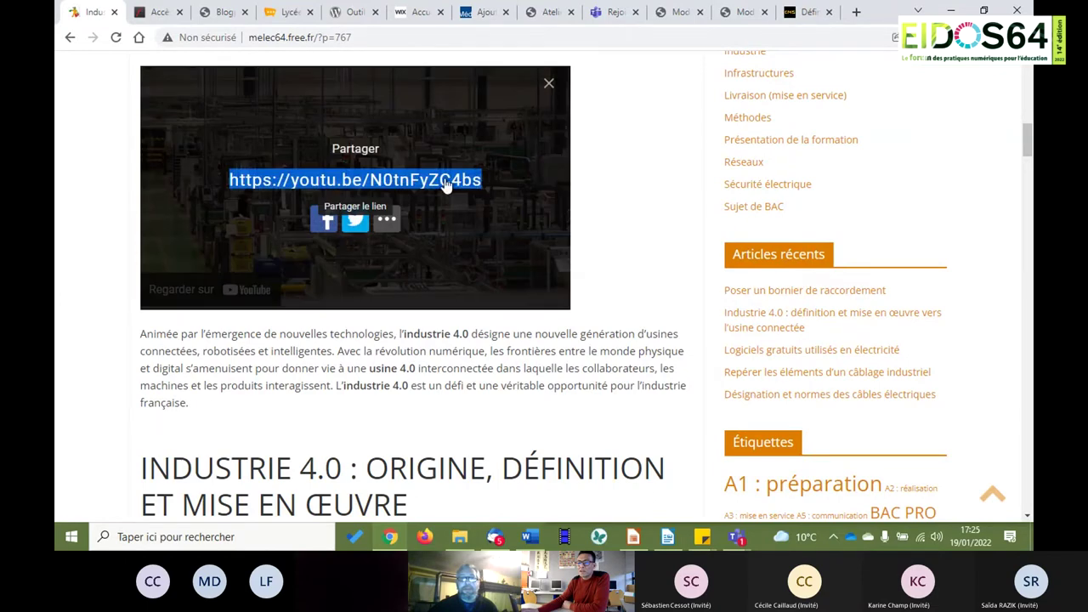
pyautogui.rightClick(445, 185)
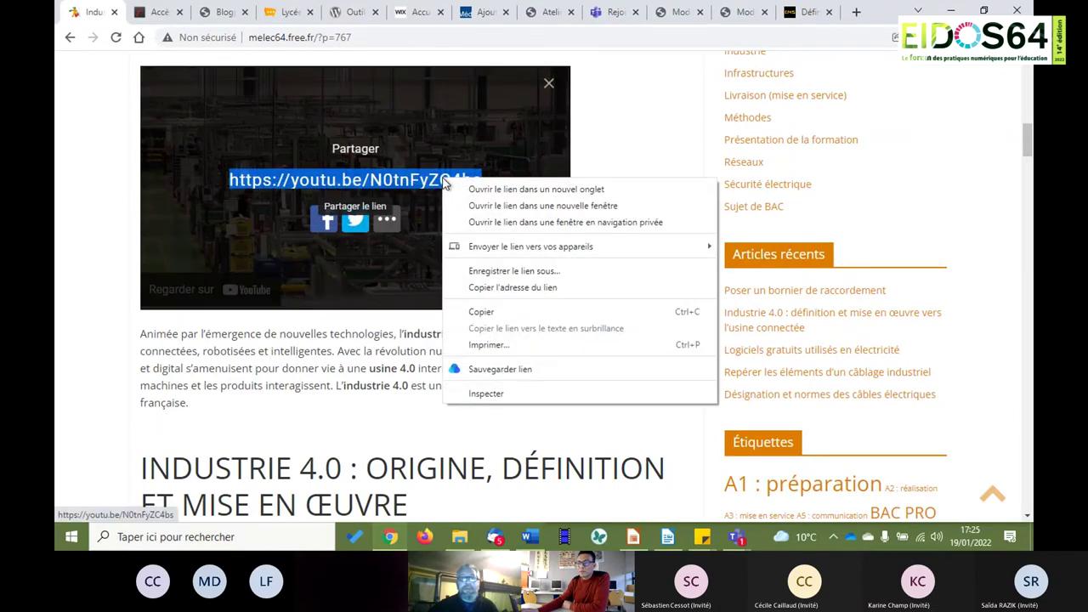
pyautogui.click(481, 312)
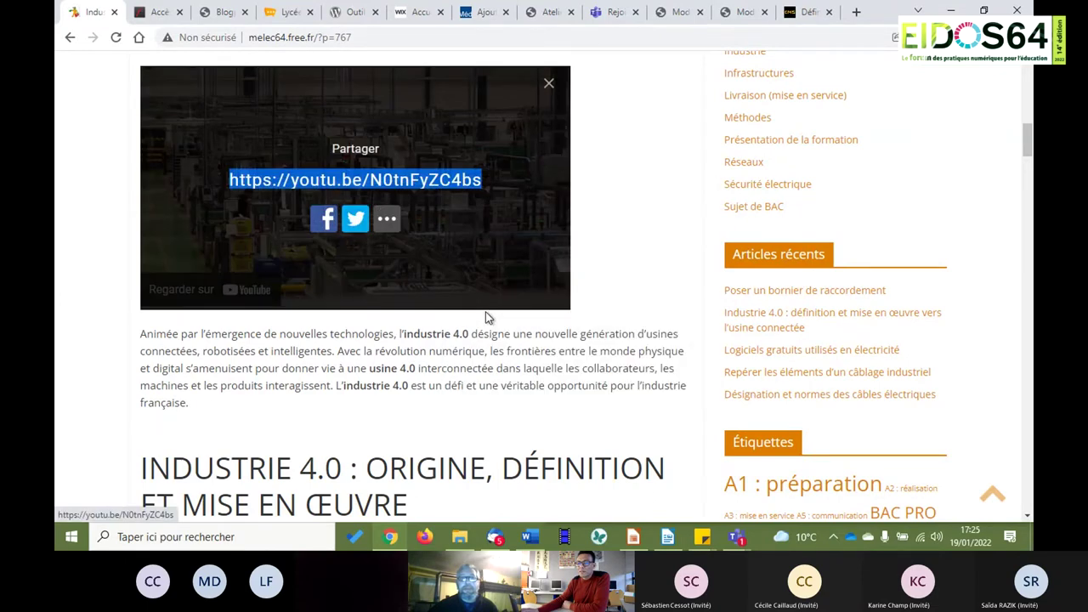
# Return to the Le risque électrique article in the editor and insert a YouTube block between the paragraph and the gallery.
pyautogui.click(743, 17)
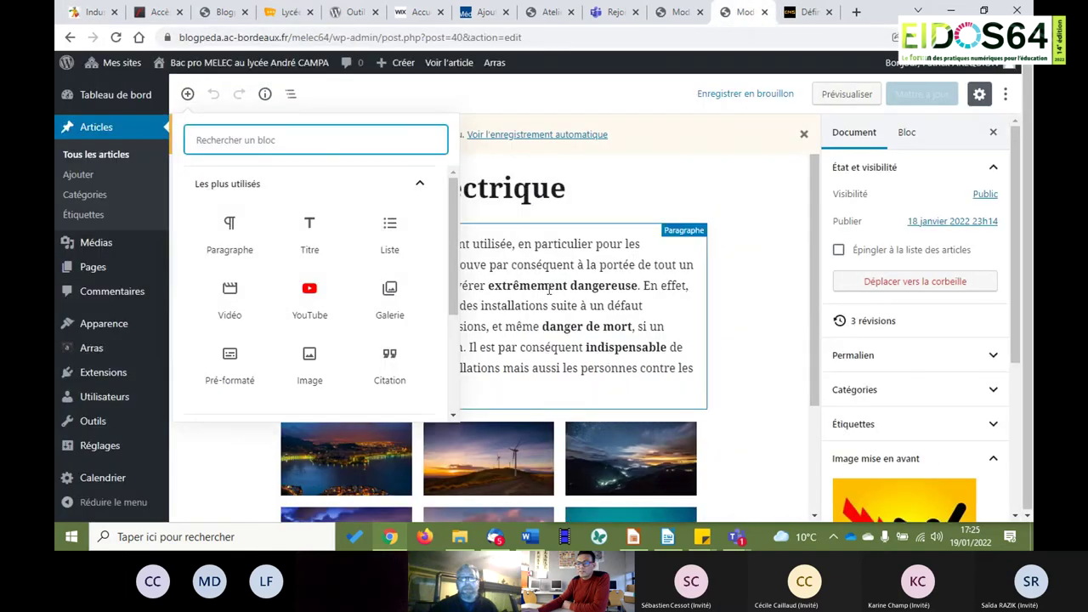
pyautogui.click(715, 339)
pyautogui.scroll(-3, 719, 337)
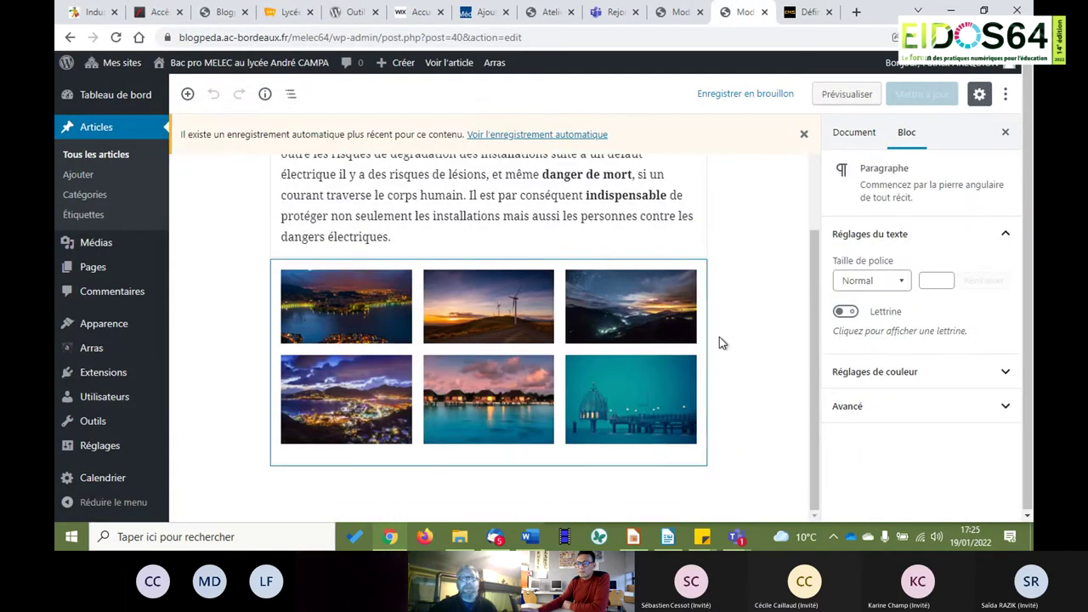
pyautogui.scroll(3, 719, 337)
pyautogui.scroll(-3, 719, 340)
pyautogui.click(188, 94)
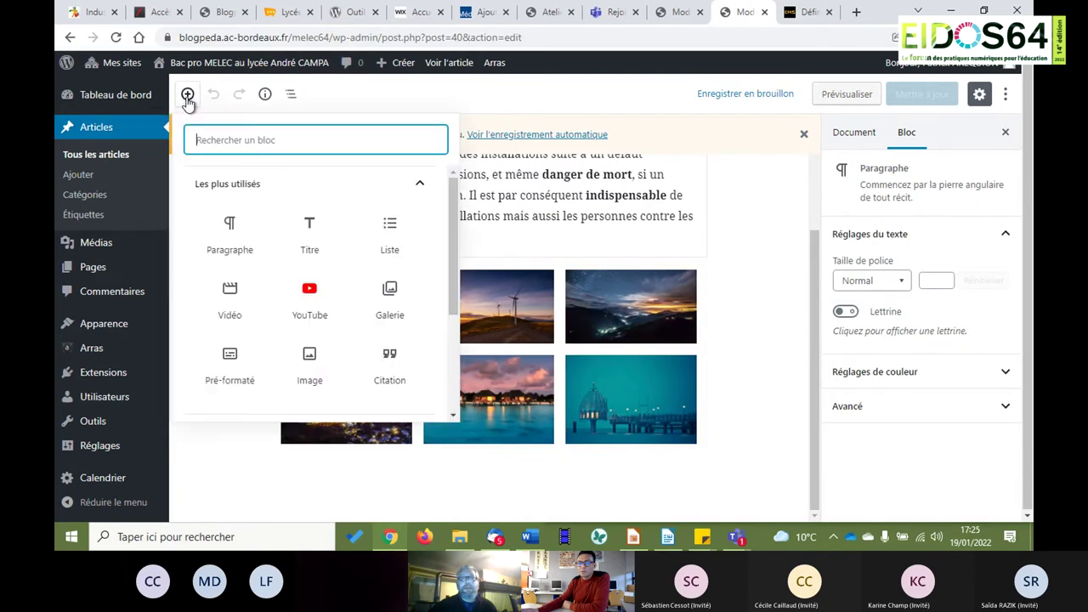
pyautogui.click(310, 299)
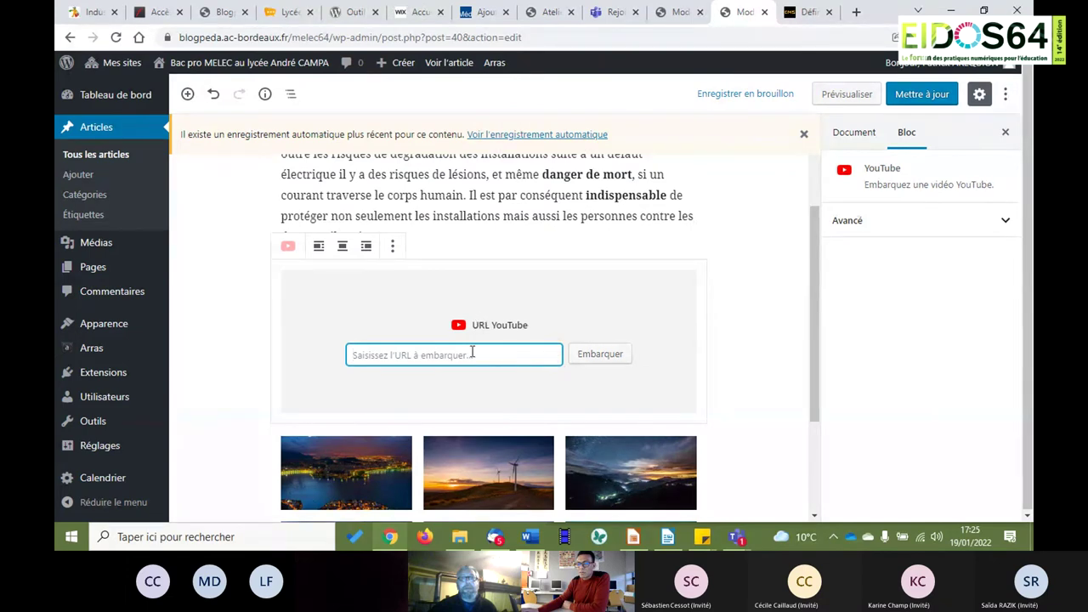
pyautogui.hotkey('ctrl', 'v')
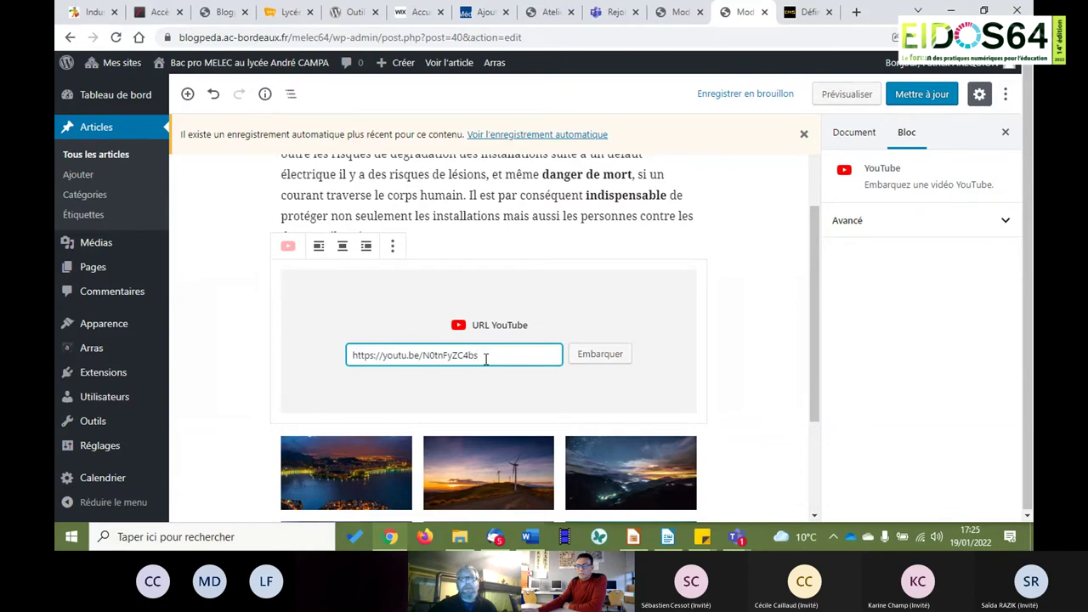
pyautogui.click(599, 354)
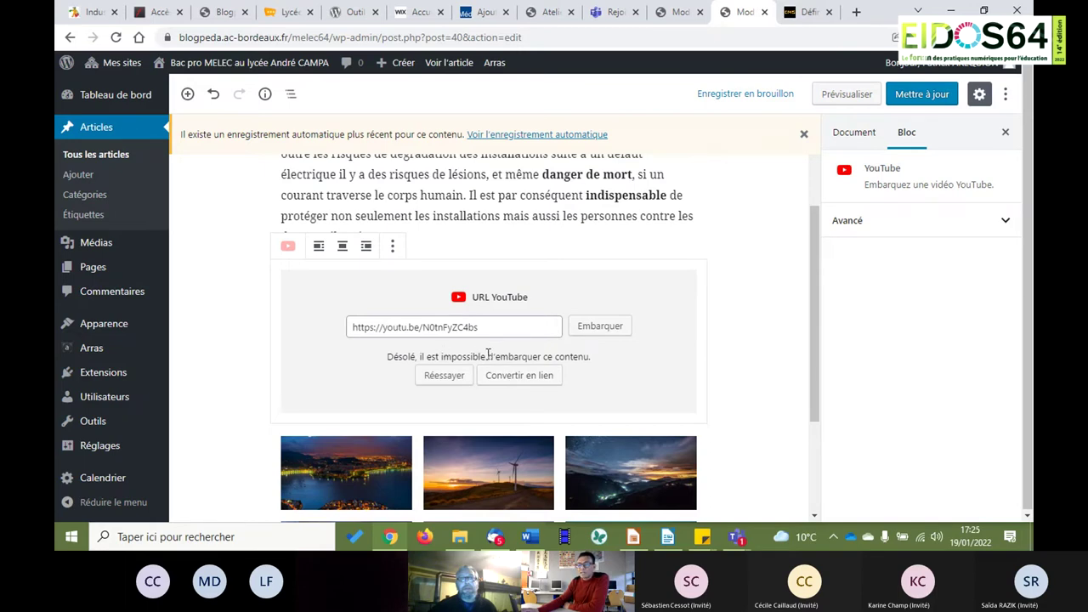
pyautogui.moveTo(237, 67)
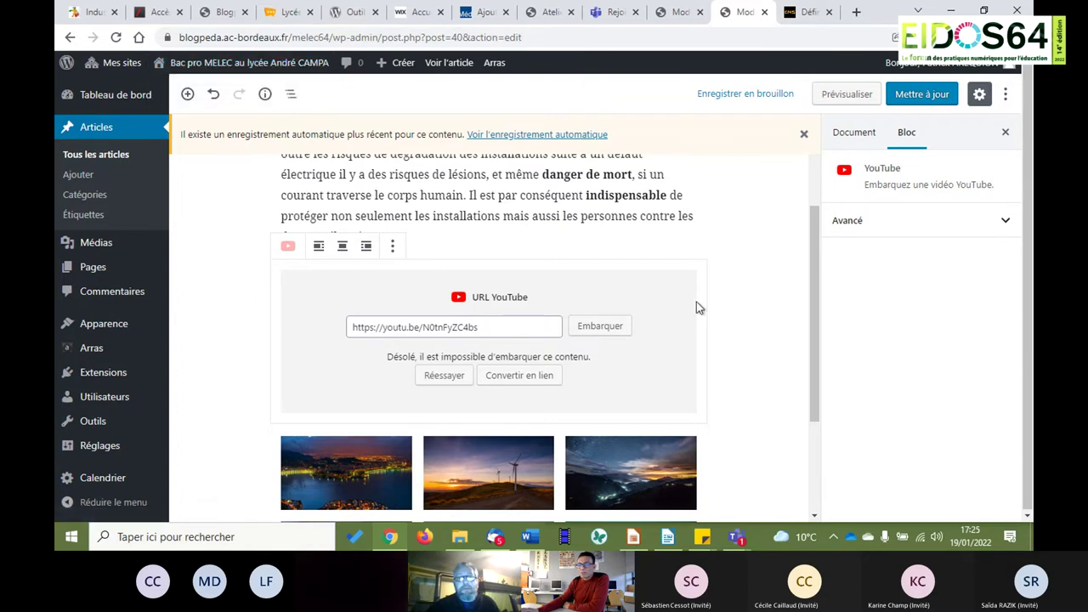
pyautogui.click(733, 313)
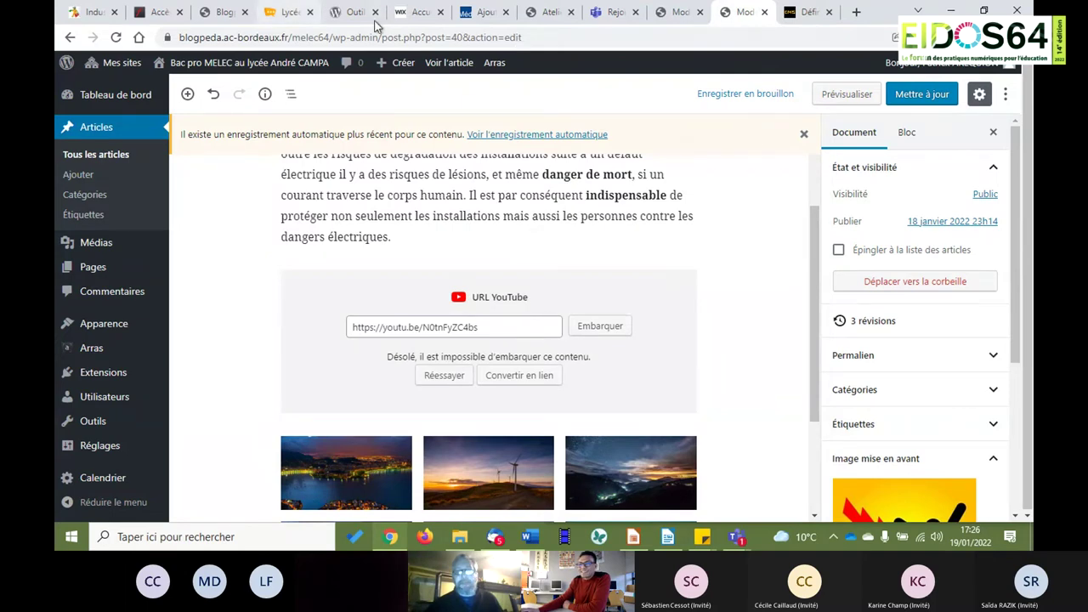
# Open the Lycée André CAMPA website in a new browser tab and go to its Métiers de l'électricité et des environnements connectés (BAC PRO) page.
pyautogui.click(856, 12)
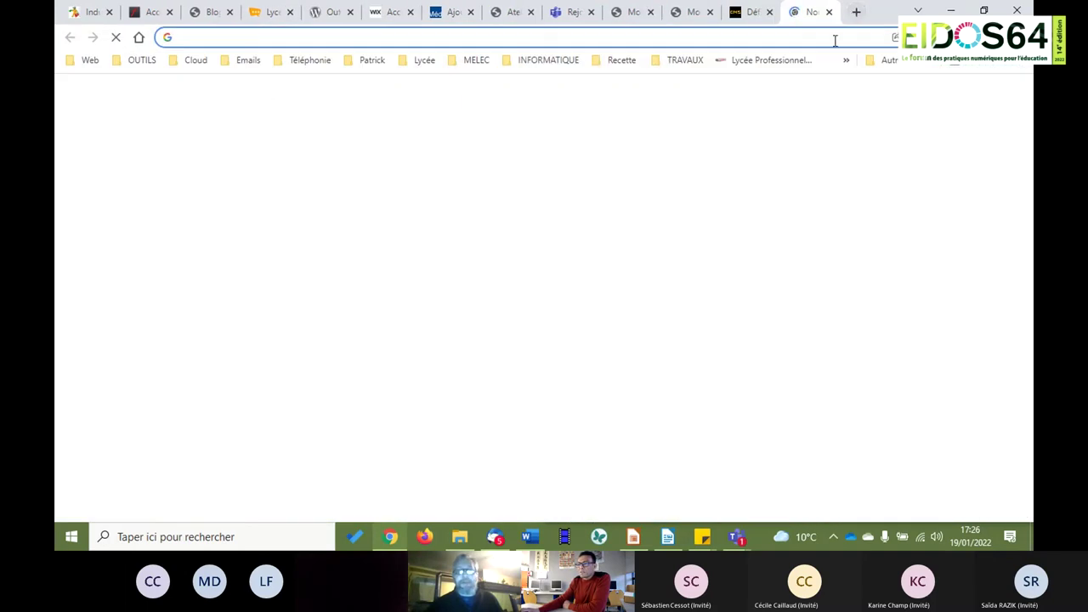
pyautogui.click(778, 61)
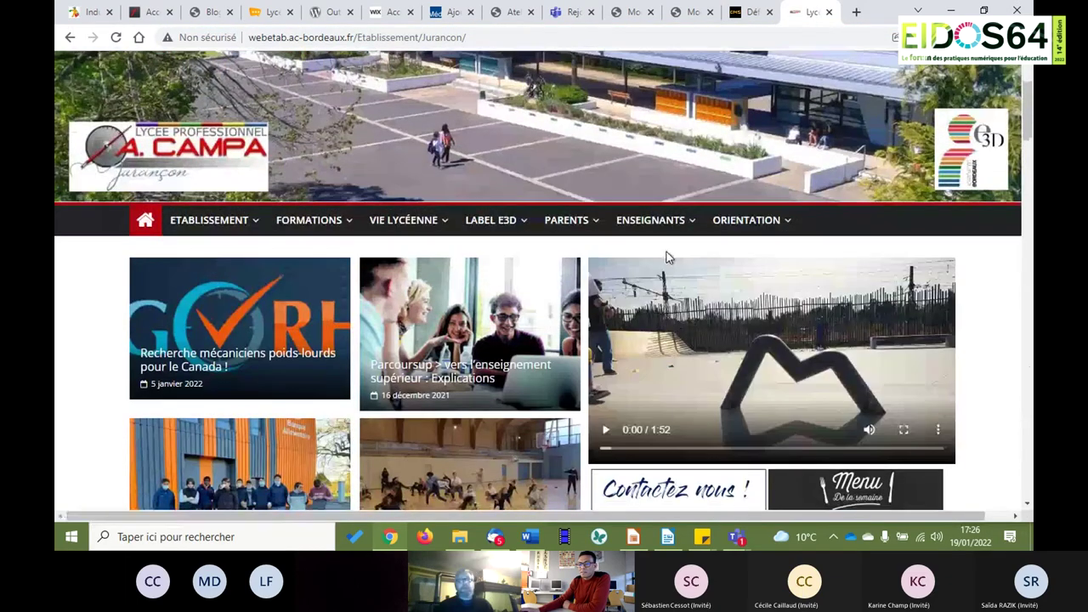
pyautogui.scroll(-2, 666, 252)
pyautogui.moveTo(308, 86)
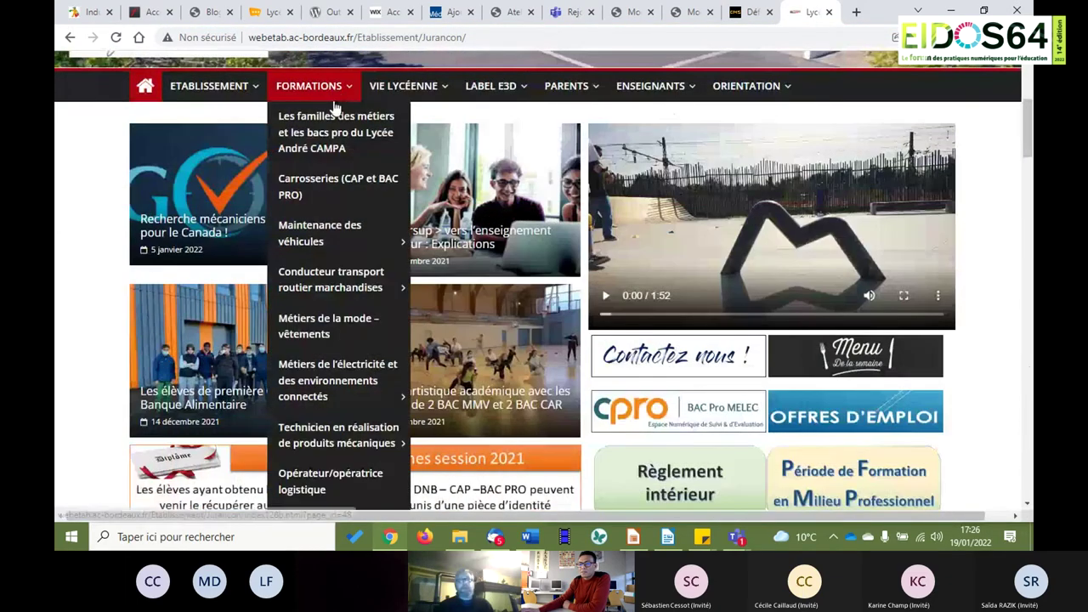
pyautogui.moveTo(333, 285)
pyautogui.moveTo(361, 382)
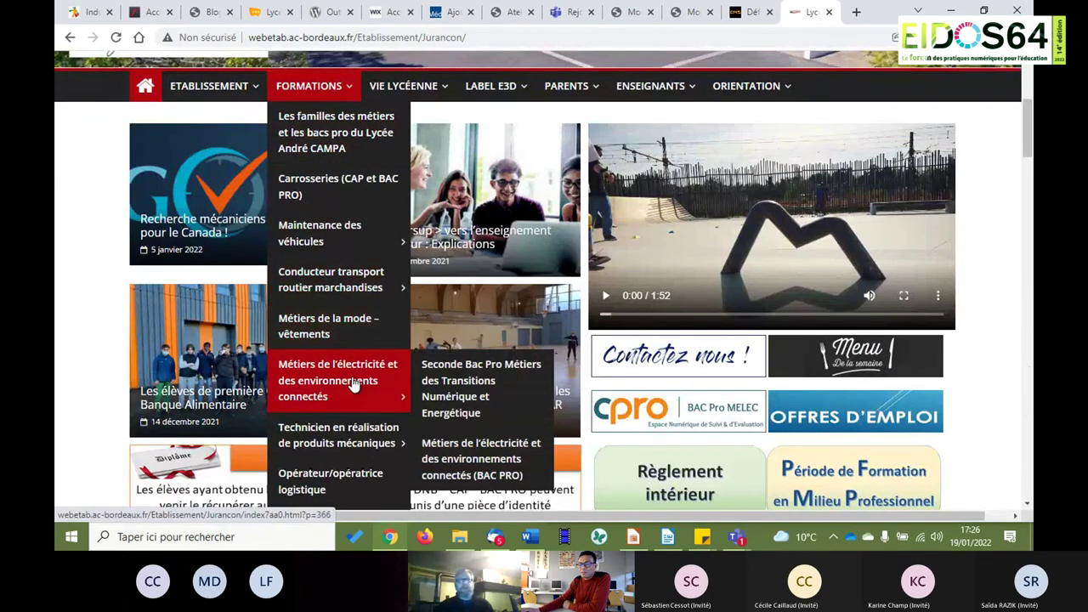
pyautogui.click(450, 462)
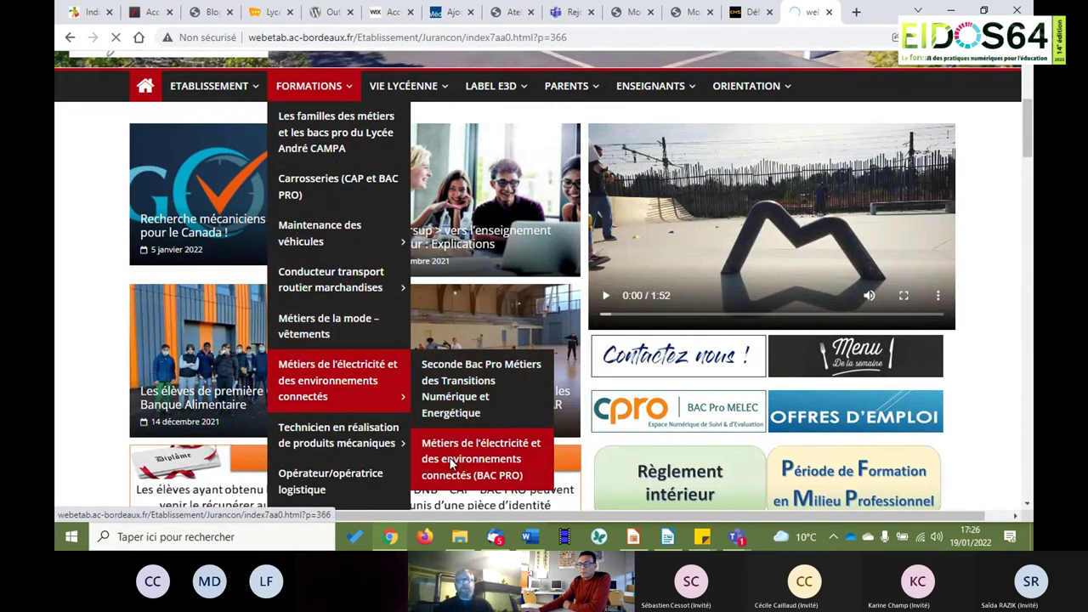
# Copy the address of the presentation video on the BAC PRO MELEC page.
pyautogui.scroll(-5, 462, 445)
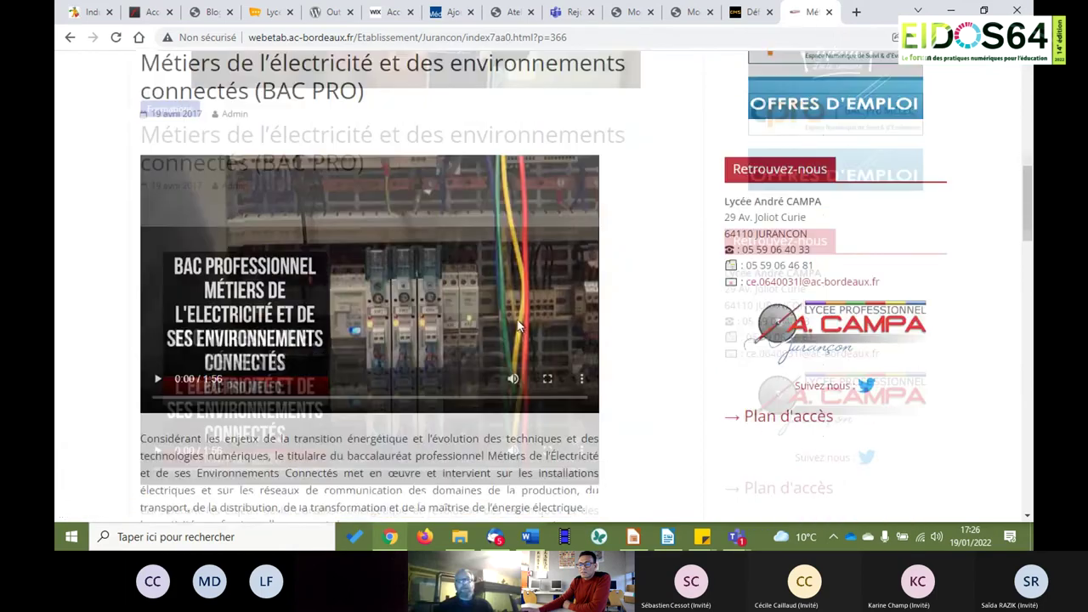
pyautogui.click(580, 384)
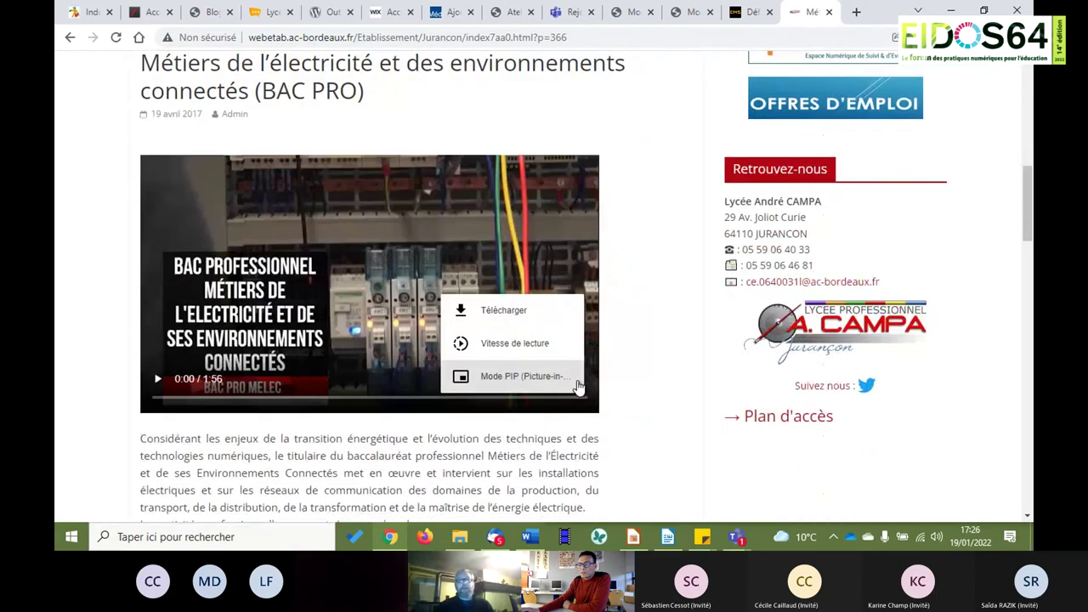
pyautogui.click(396, 246)
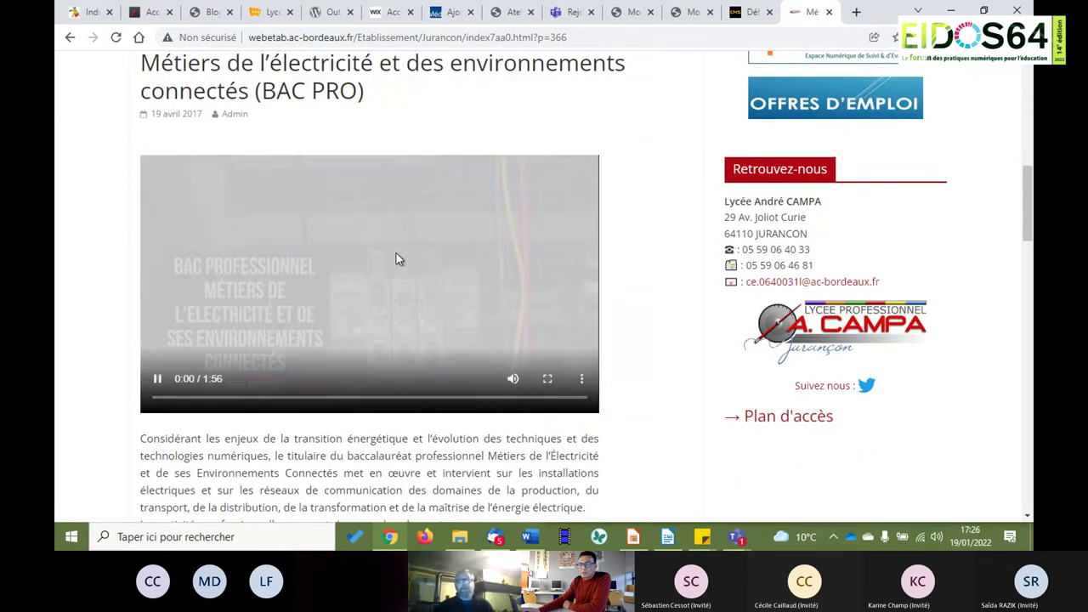
pyautogui.rightClick(411, 293)
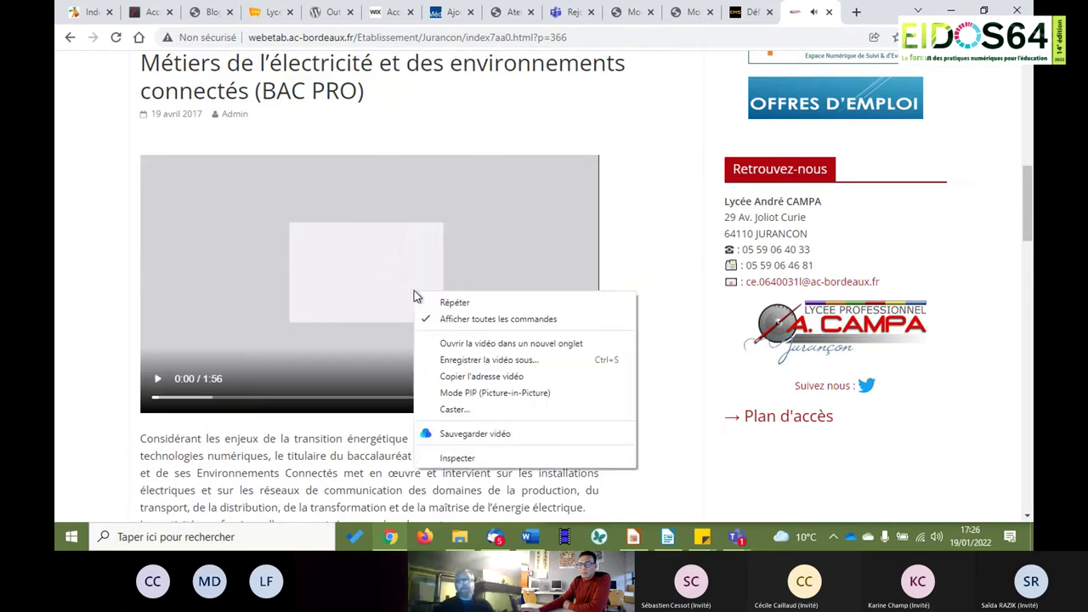
pyautogui.click(454, 379)
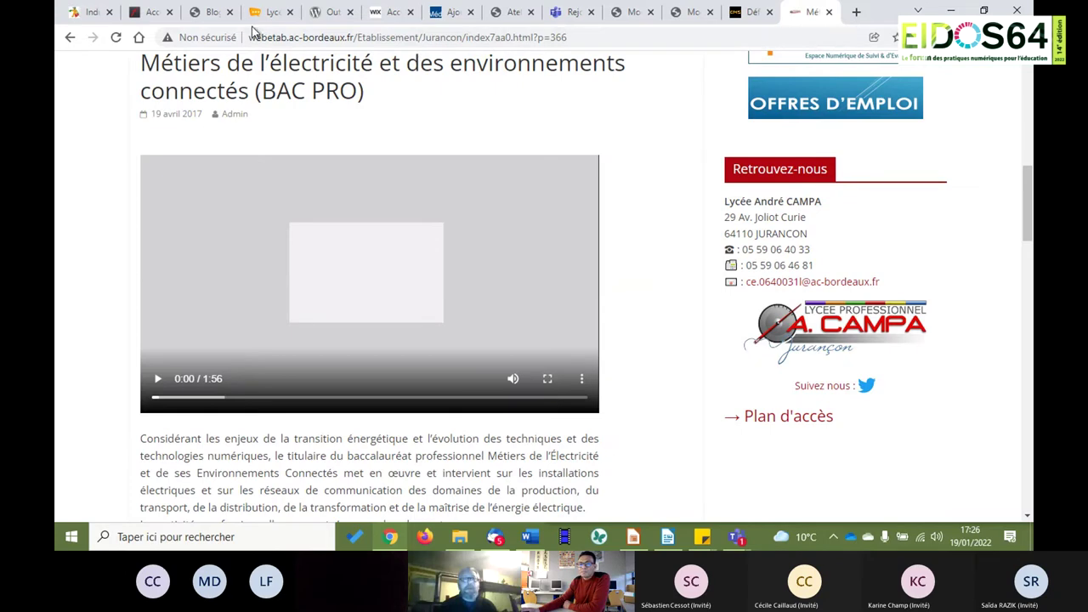
# Go back to the article editor and remove the YouTube block above the gallery.
pyautogui.click(683, 12)
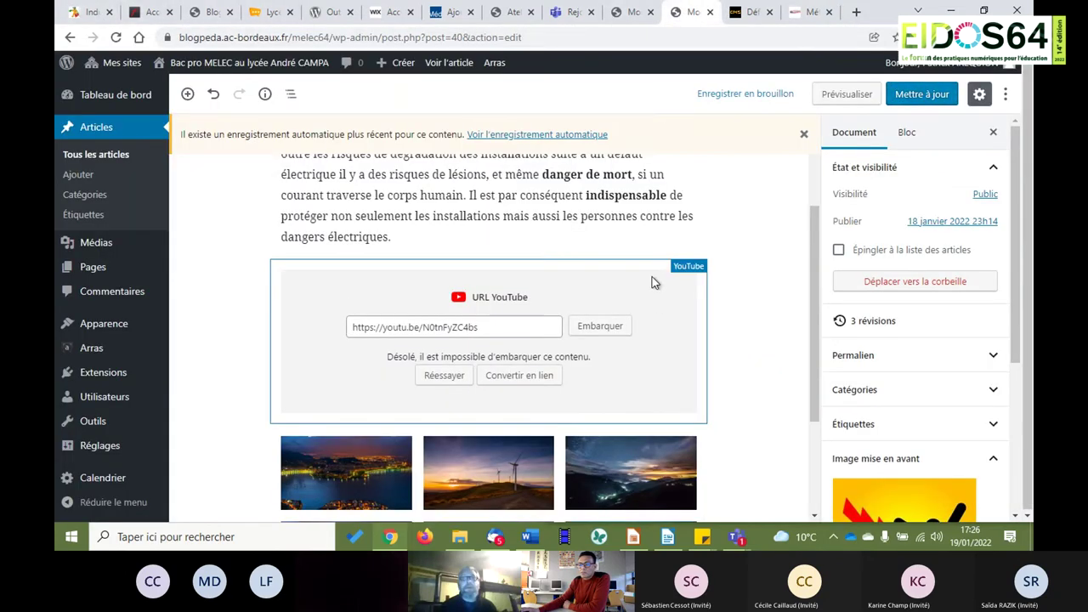
pyautogui.click(601, 375)
pyautogui.click(392, 245)
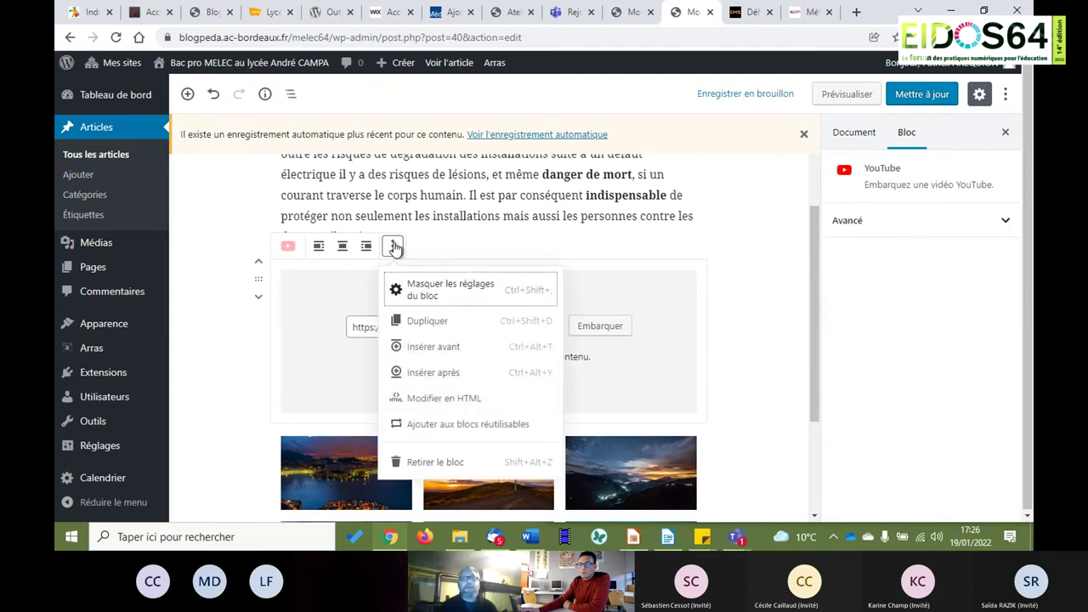
pyautogui.click(426, 462)
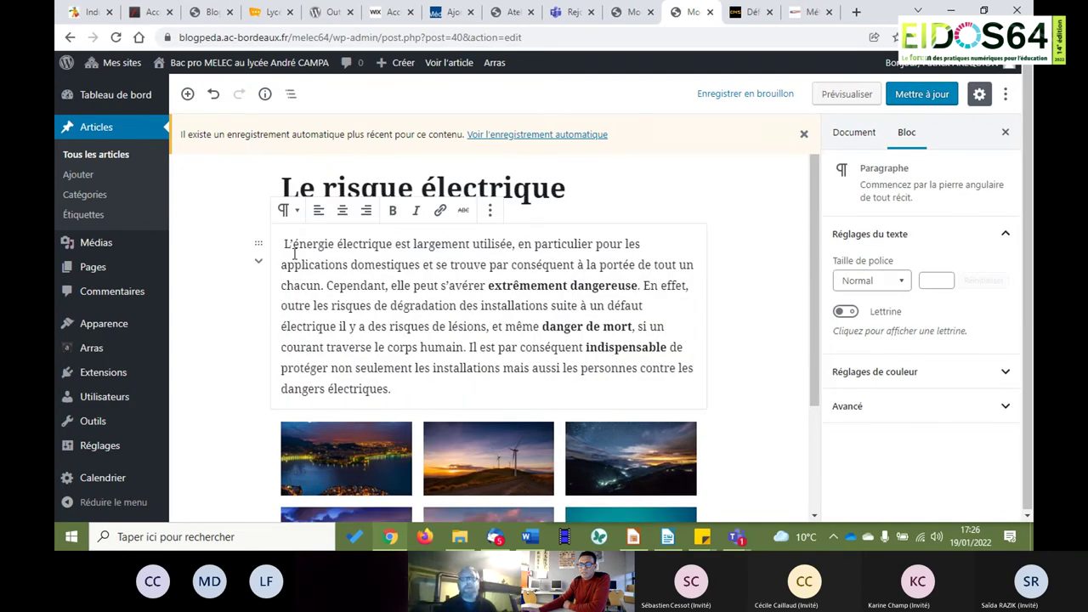
# Insert a Vidéo block below the paragraph and link it to the copied web address of the BAC PRO MELEC video.
pyautogui.click(187, 93)
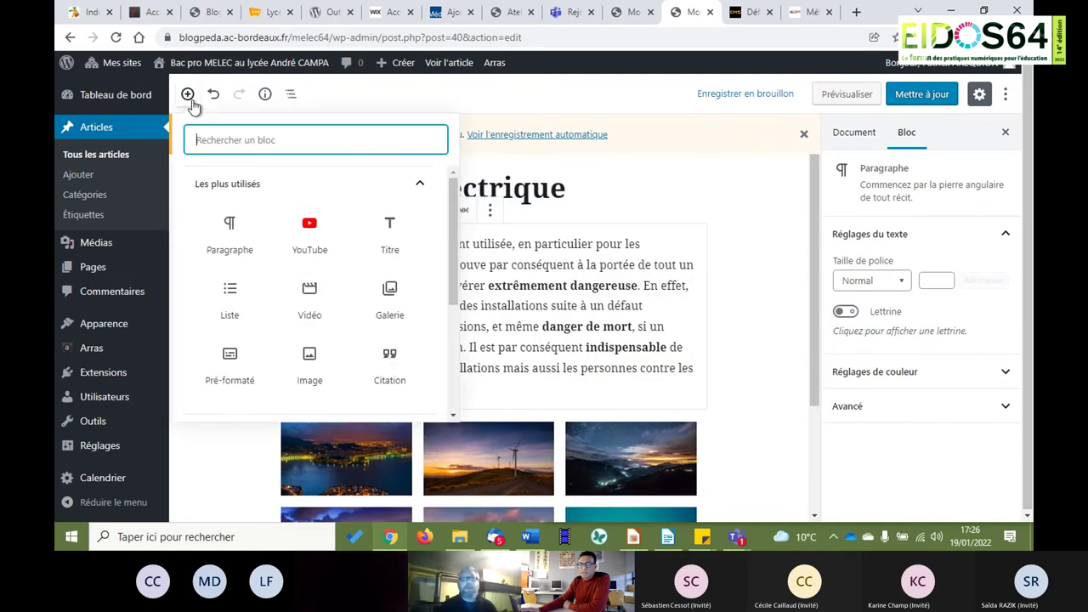
pyautogui.click(310, 293)
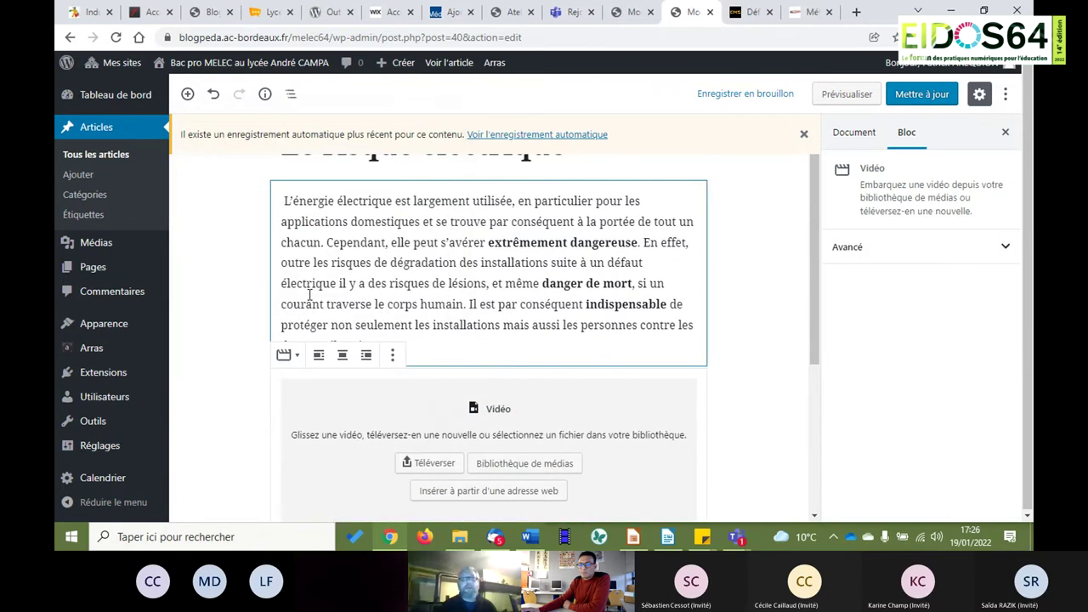
pyautogui.scroll(-2, 539, 417)
pyautogui.click(505, 349)
pyautogui.hotkey('ctrl', 'v')
pyautogui.click(599, 377)
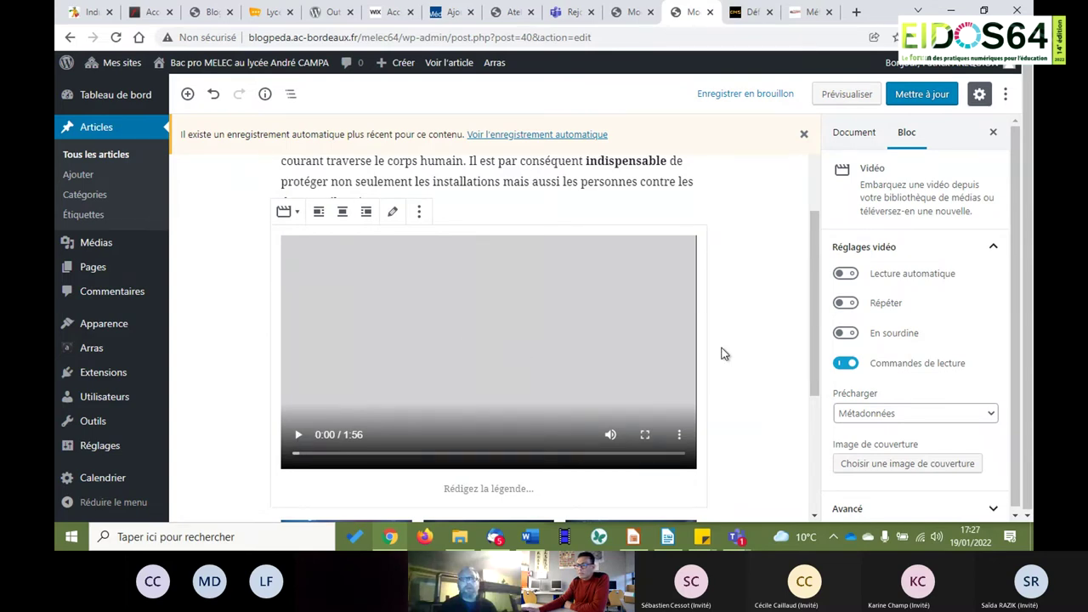
# Update the published article and open its preview.
pyautogui.scroll(1, 763, 316)
pyautogui.scroll(3, 764, 316)
pyautogui.click(922, 94)
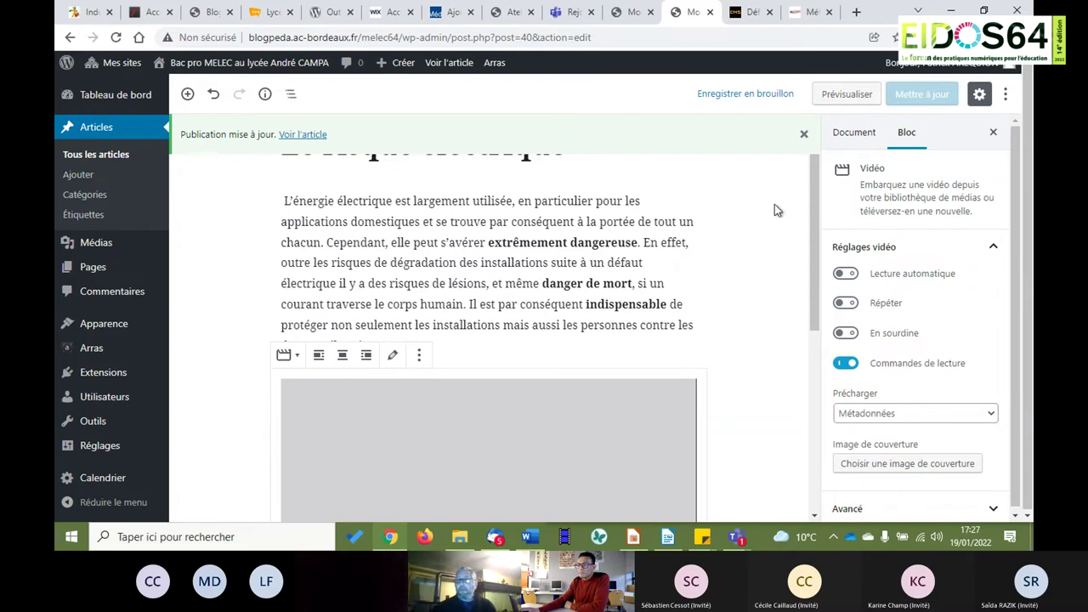
pyautogui.click(852, 95)
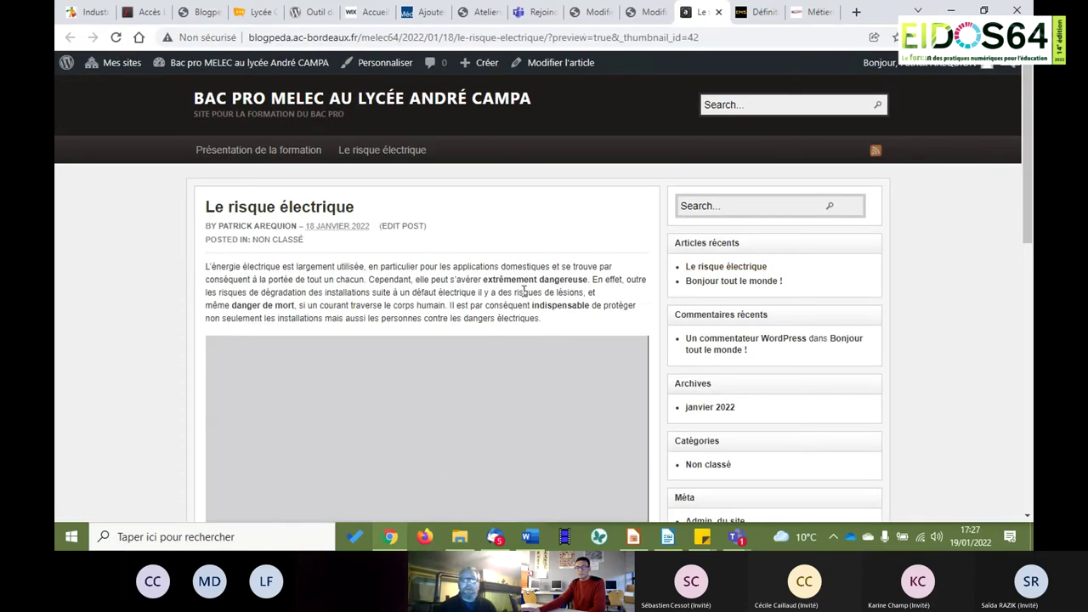
# Play the start of the embedded video in the preview, review the gallery beneath it, and close the preview.
pyautogui.scroll(-2, 525, 292)
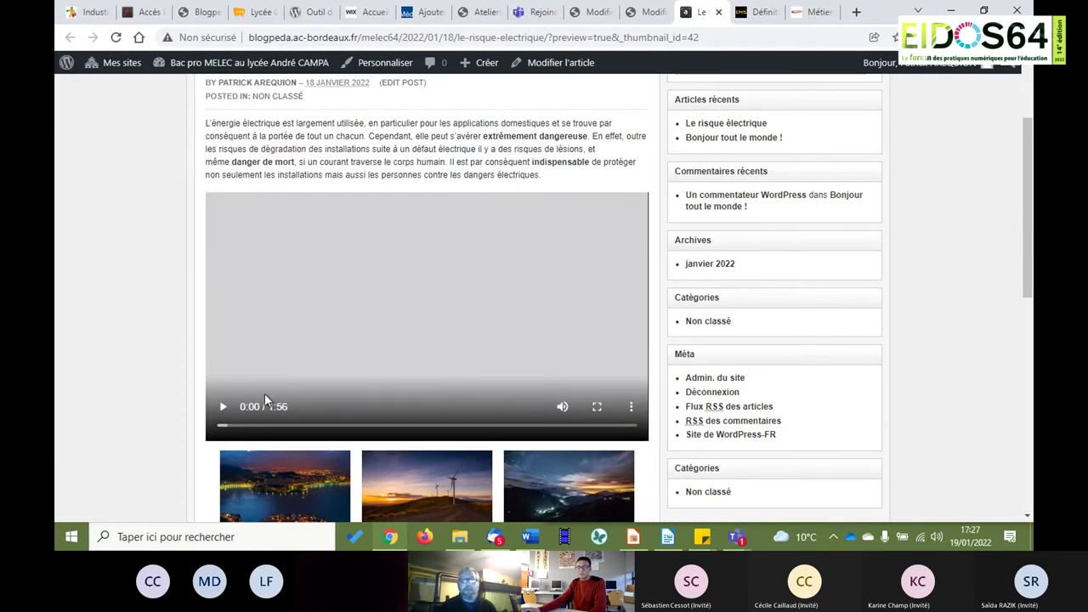
pyautogui.click(228, 409)
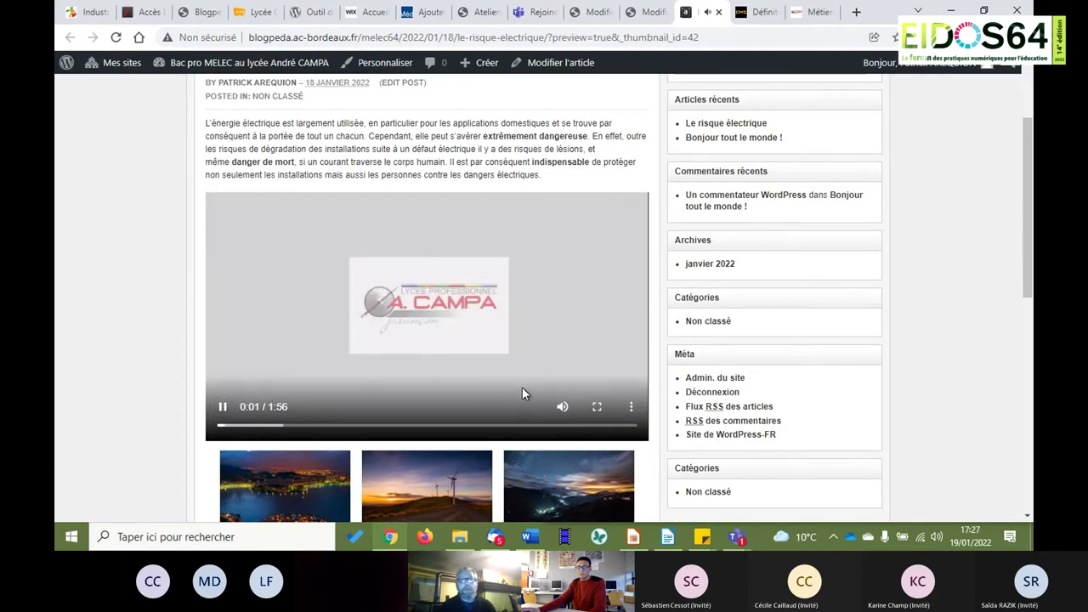
pyautogui.scroll(-4, 522, 393)
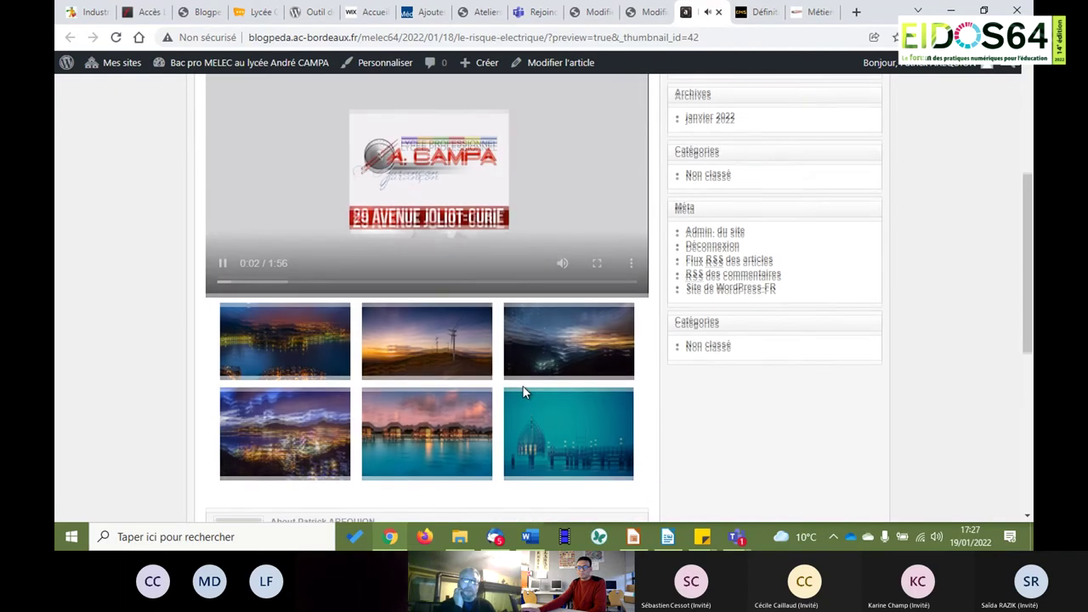
pyautogui.scroll(3, 508, 360)
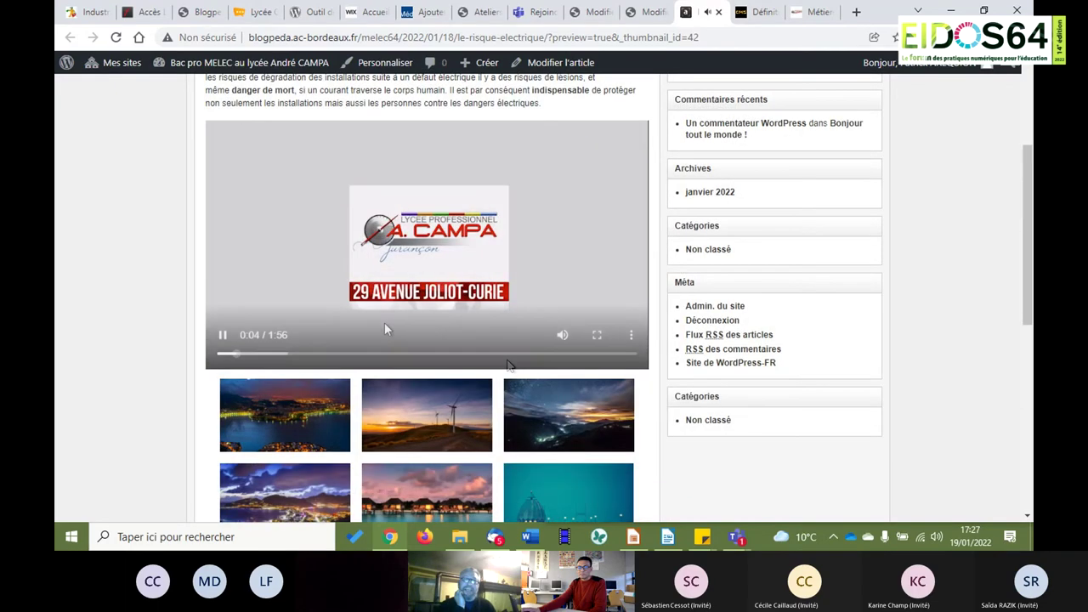
pyautogui.click(223, 334)
pyautogui.scroll(3, 640, 297)
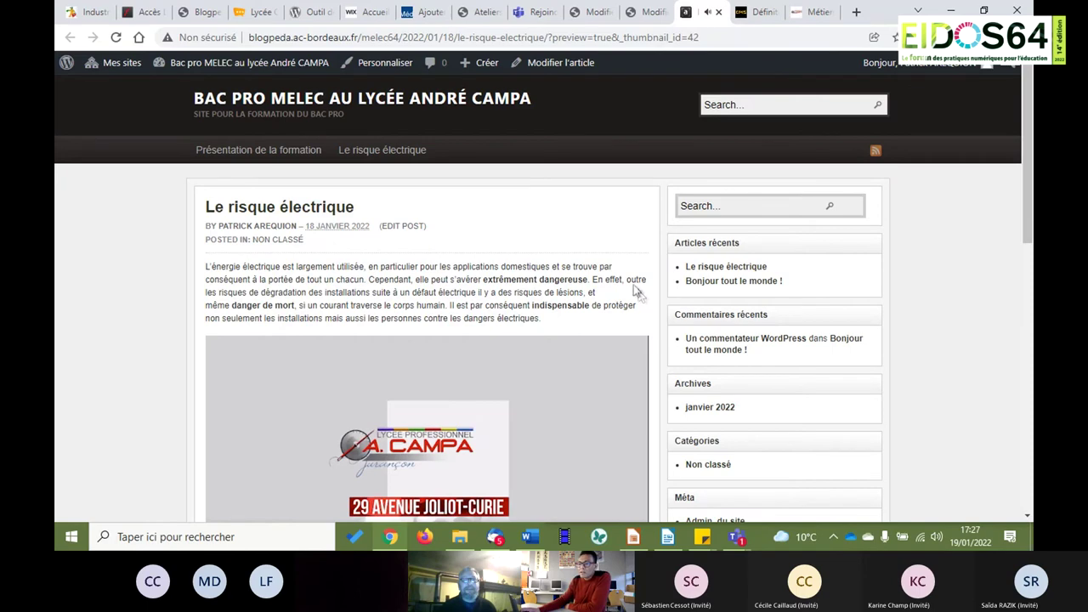
pyautogui.click(718, 13)
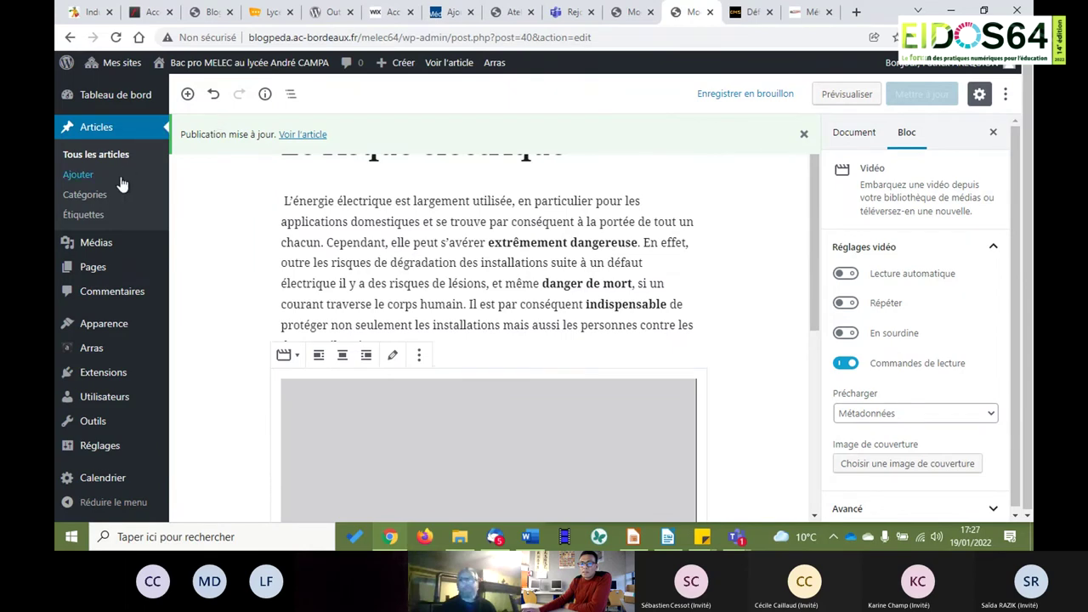
# Display the insertable blocks for the article and expand the Blocs communs category.
pyautogui.click(187, 93)
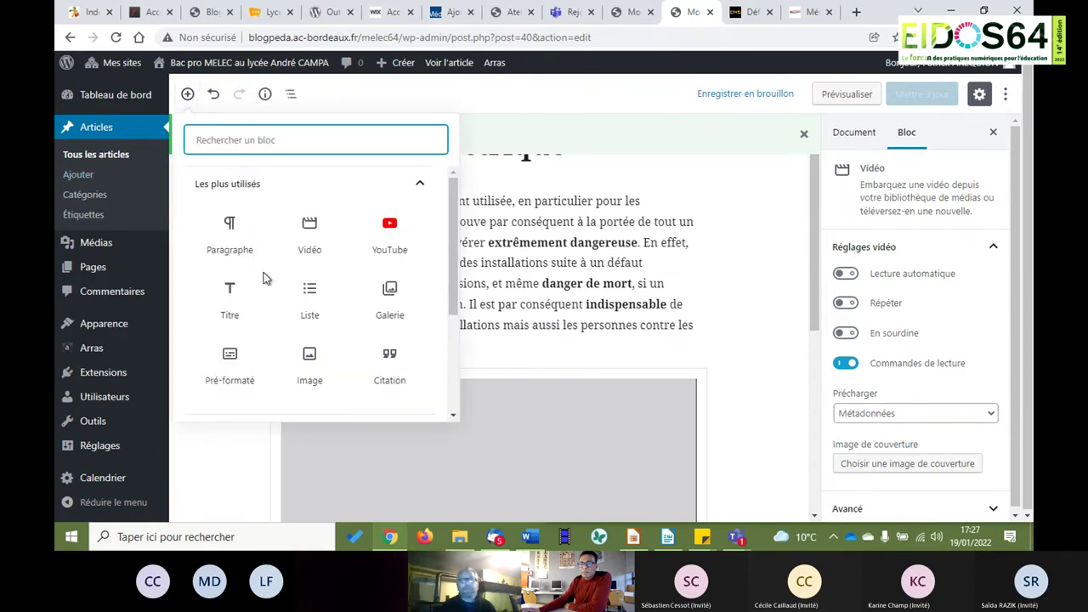
pyautogui.scroll(-2, 385, 294)
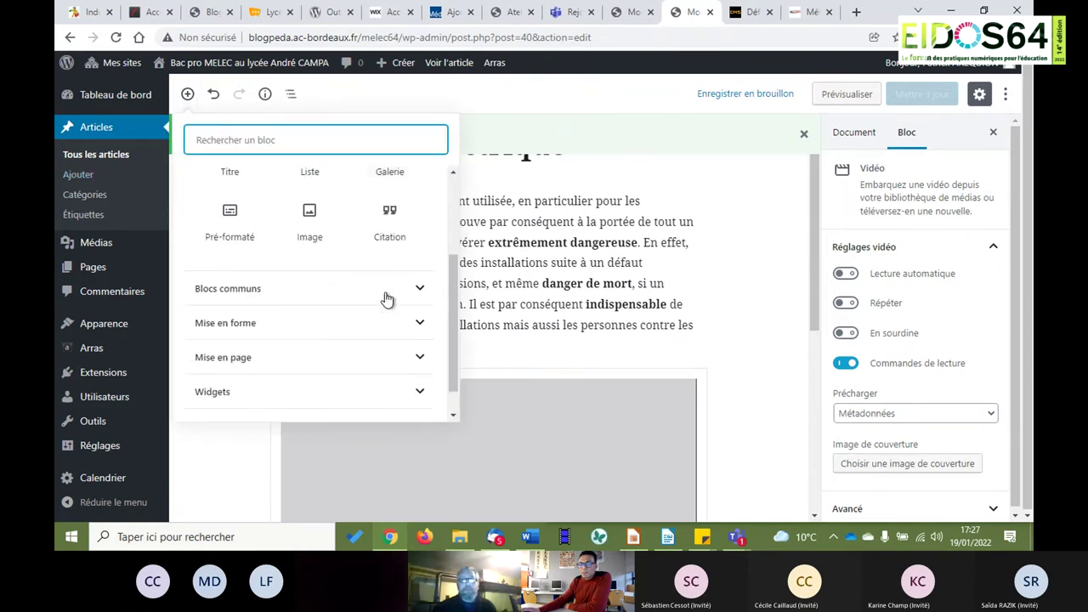
pyautogui.scroll(-1, 386, 299)
pyautogui.click(418, 256)
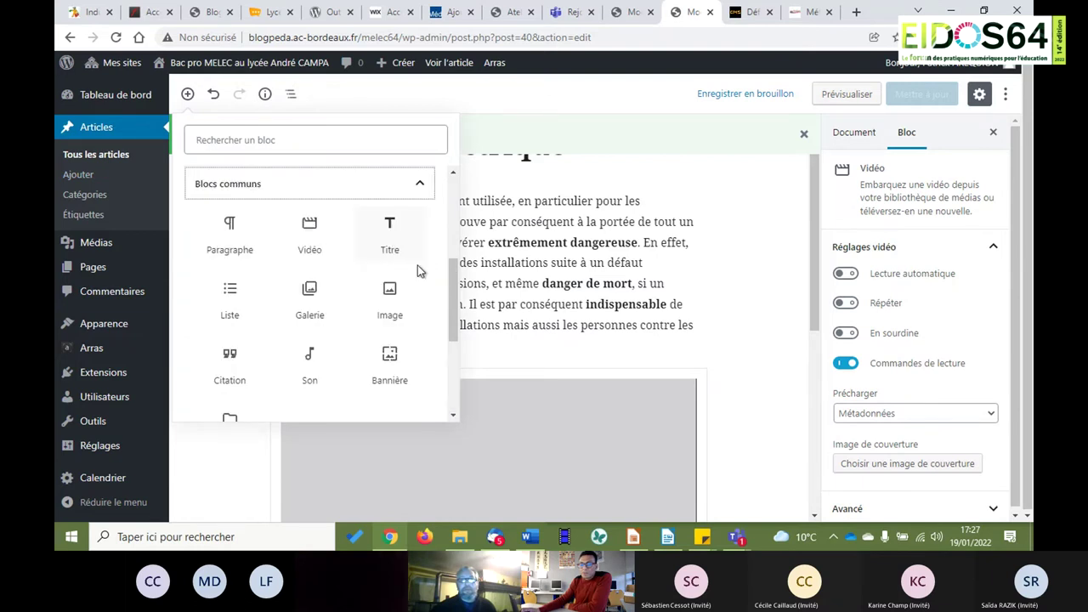
# Activate the Classic Editor extension for the site.
pyautogui.scroll(-3, 413, 299)
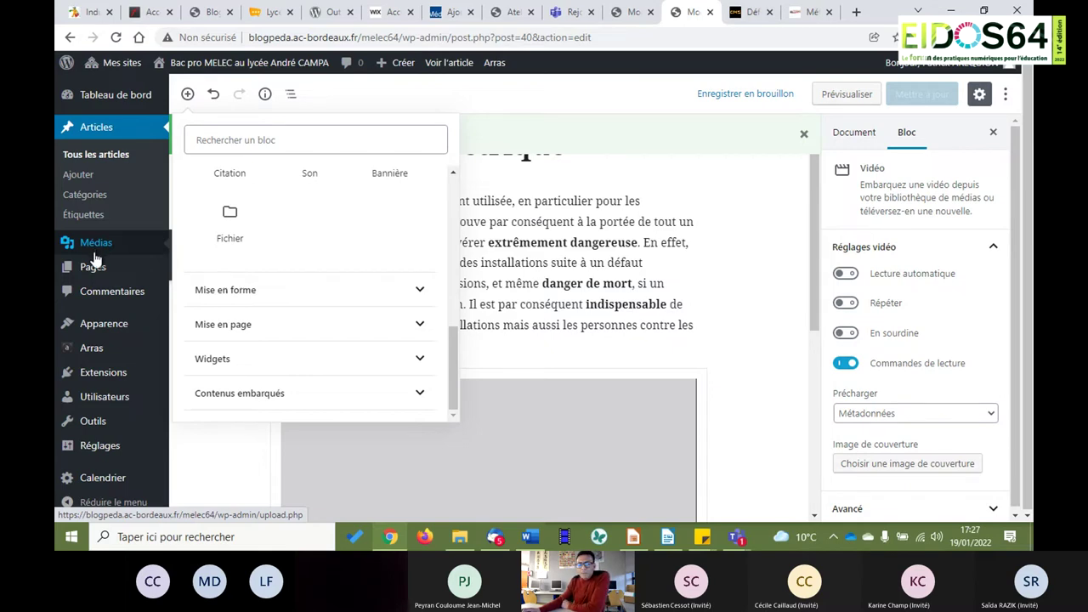
pyautogui.click(104, 376)
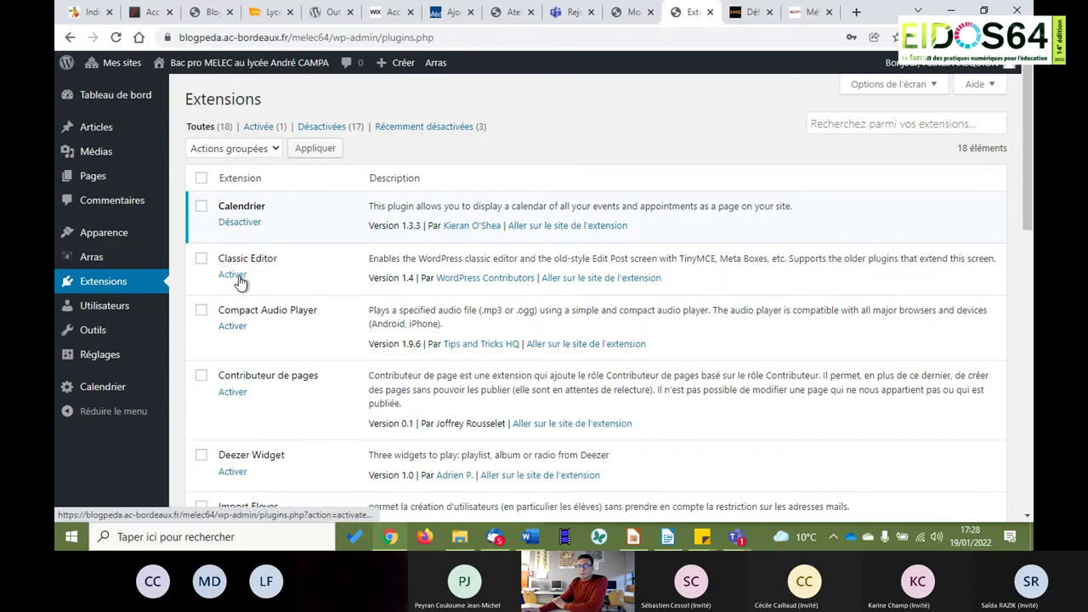
pyautogui.click(233, 274)
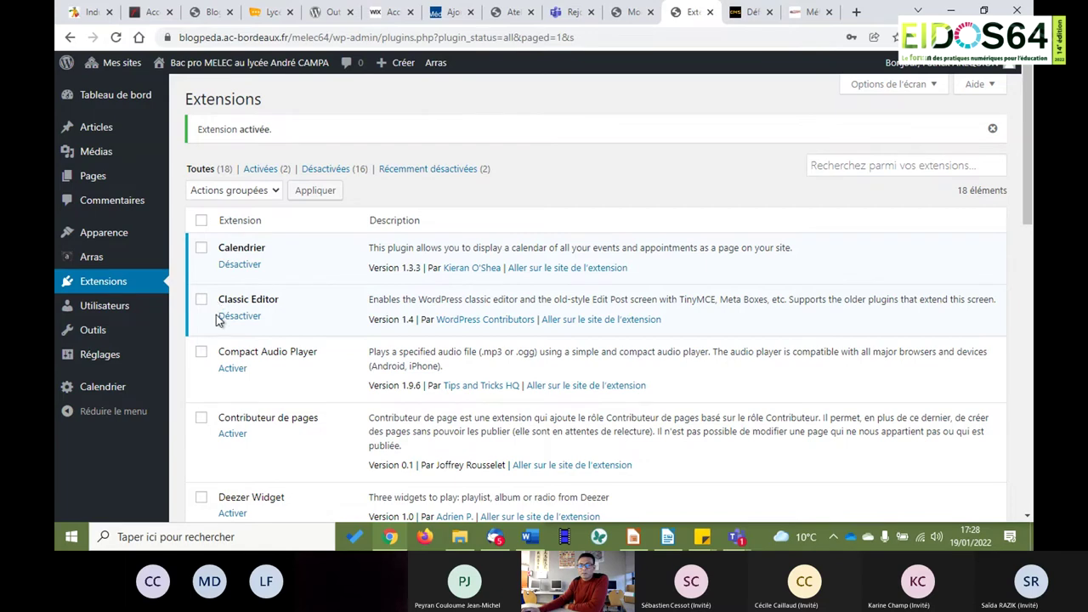
# Open the new-article form in the classic editor, and from the article list open "Le risque électrique" for editing.
pyautogui.moveTo(106, 132)
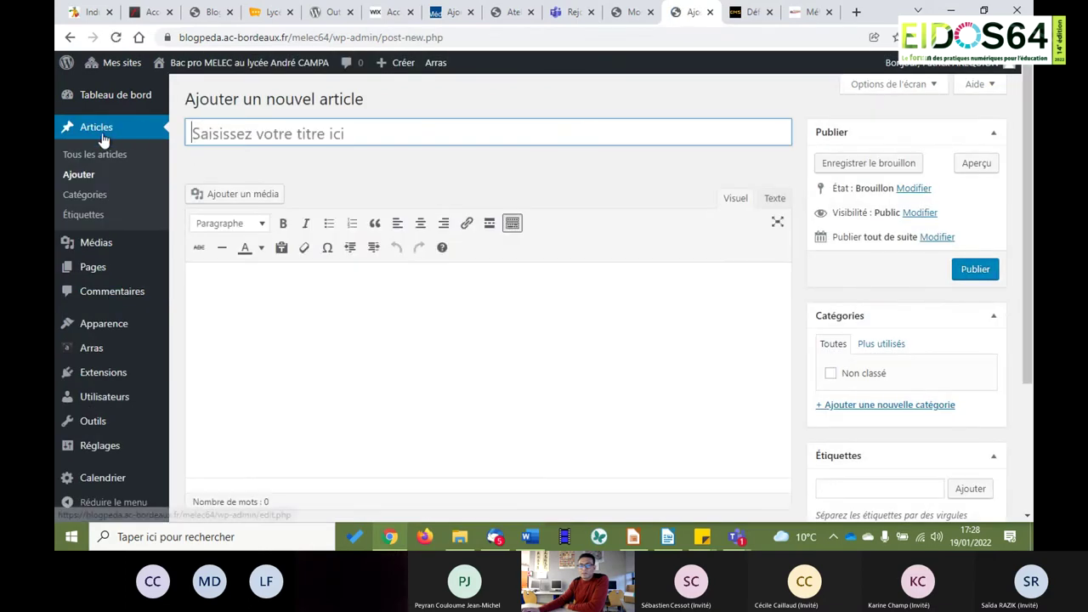
pyautogui.click(91, 173)
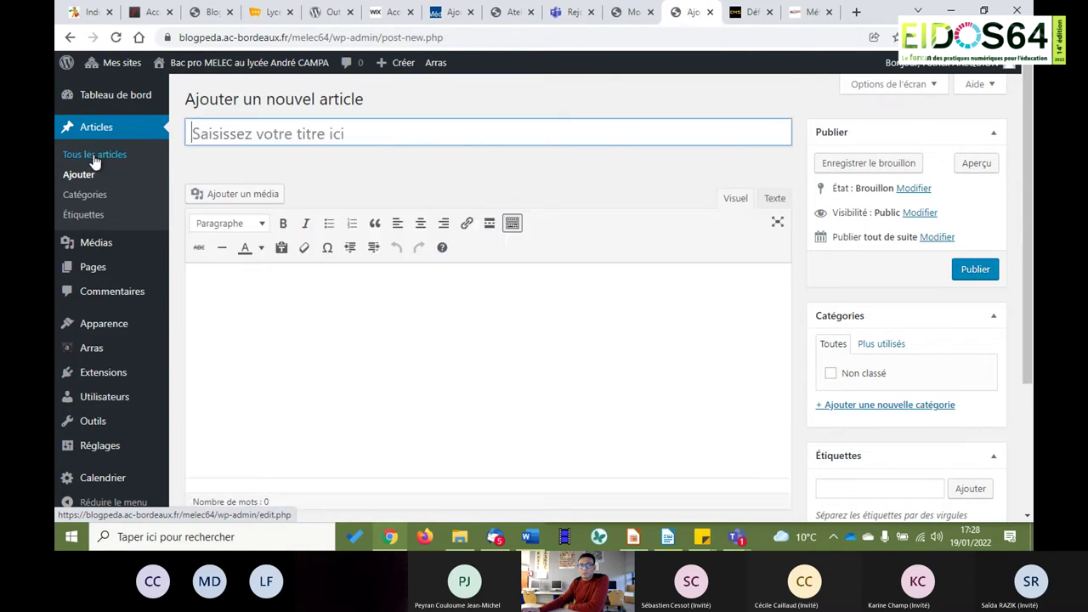
pyautogui.click(93, 154)
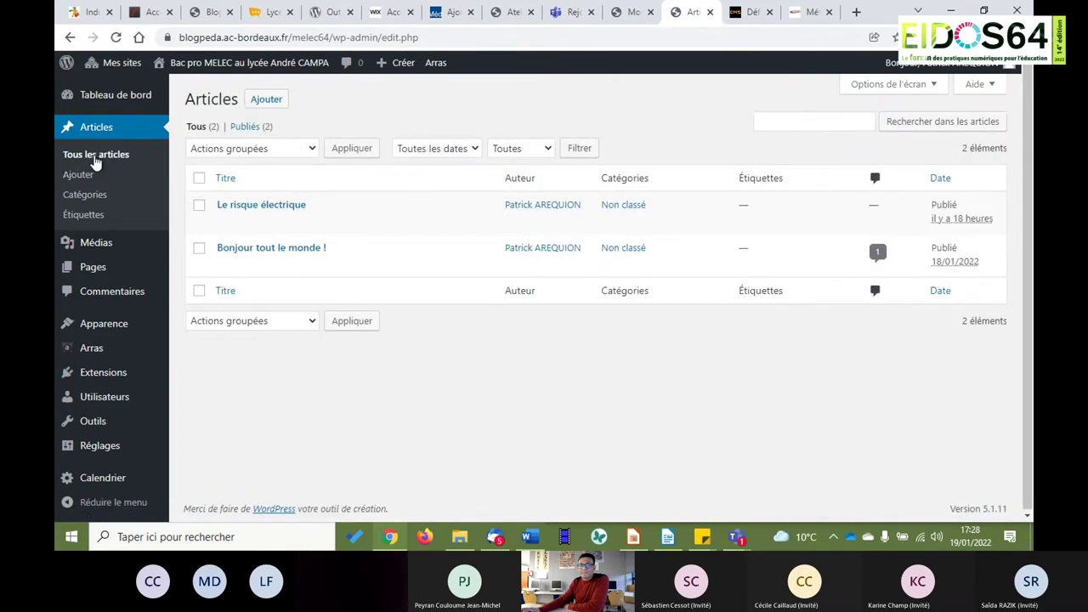
pyautogui.click(244, 221)
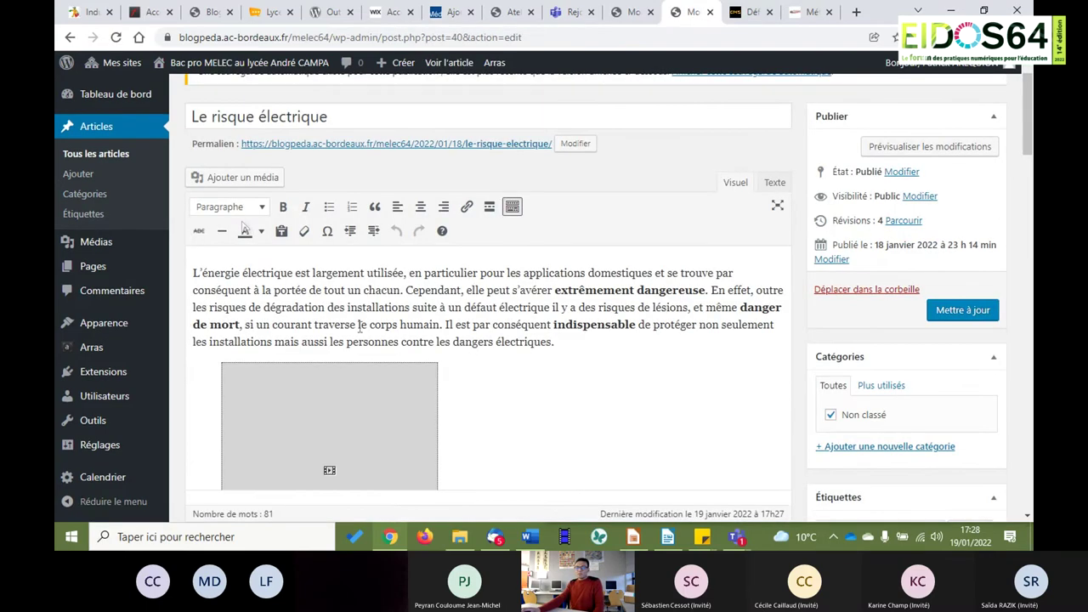
pyautogui.scroll(1, 408, 281)
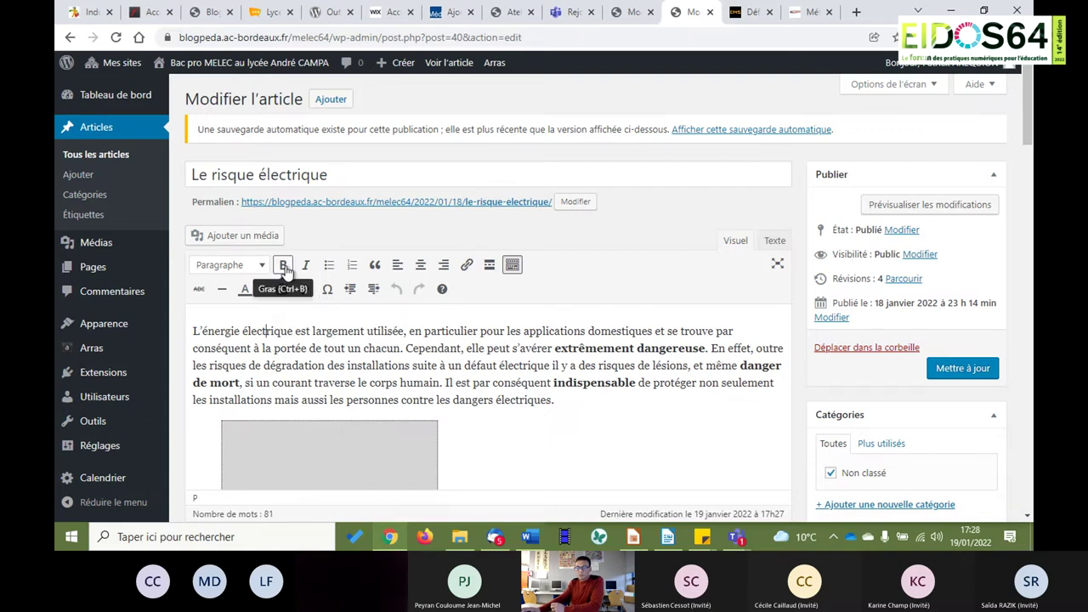
# Try to add blank lines beside the last gallery image, the pier photo, in the article body.
pyautogui.scroll(-5, 346, 343)
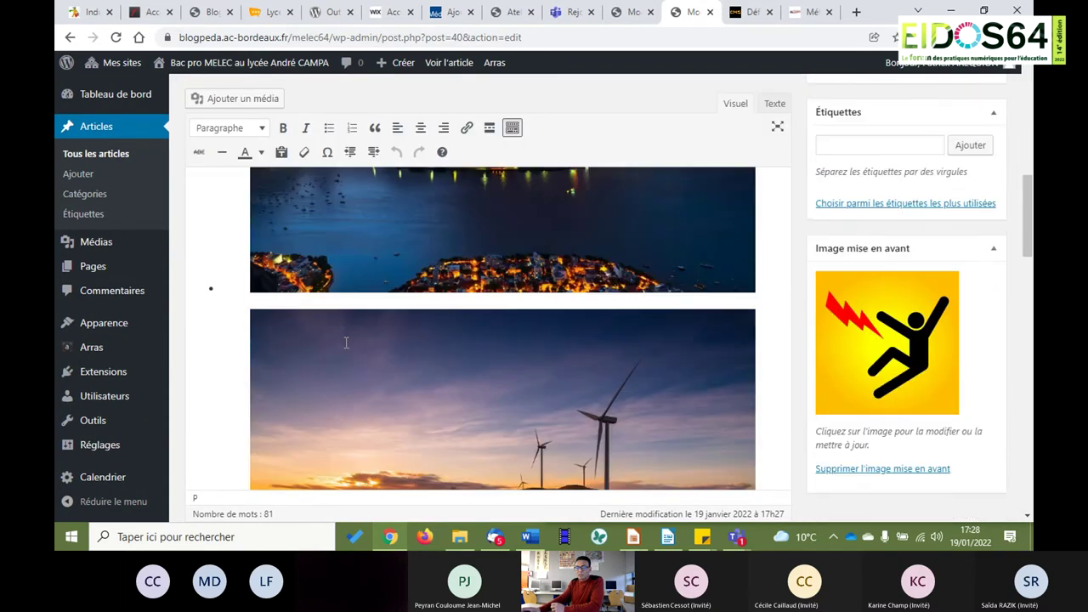
pyautogui.scroll(-10, 346, 343)
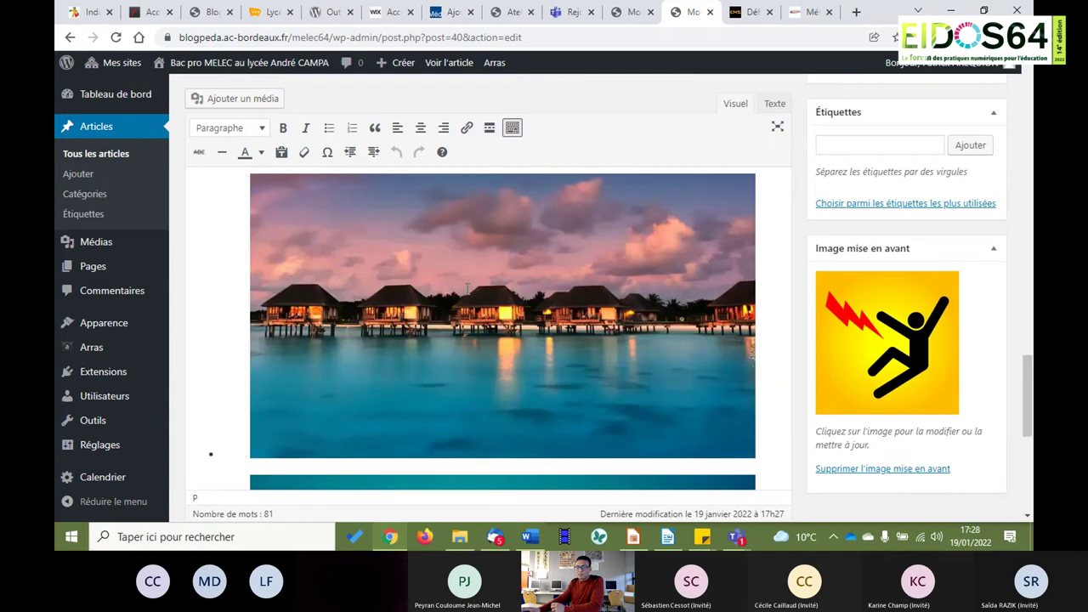
pyautogui.scroll(-5, 559, 389)
pyautogui.click(782, 404)
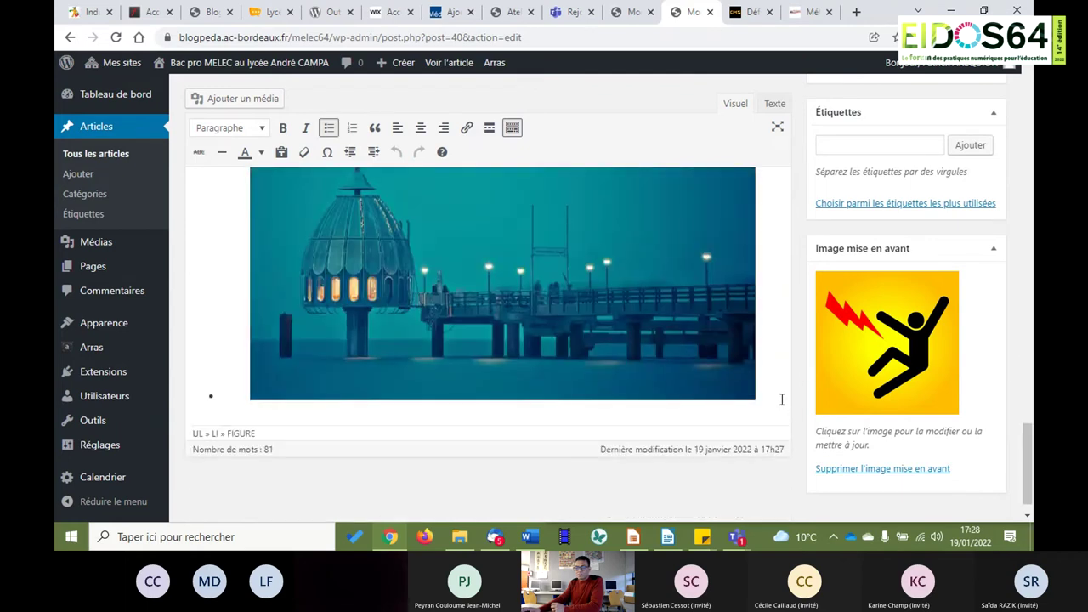
pyautogui.click(758, 388)
pyautogui.click(778, 388)
pyautogui.press('Return')
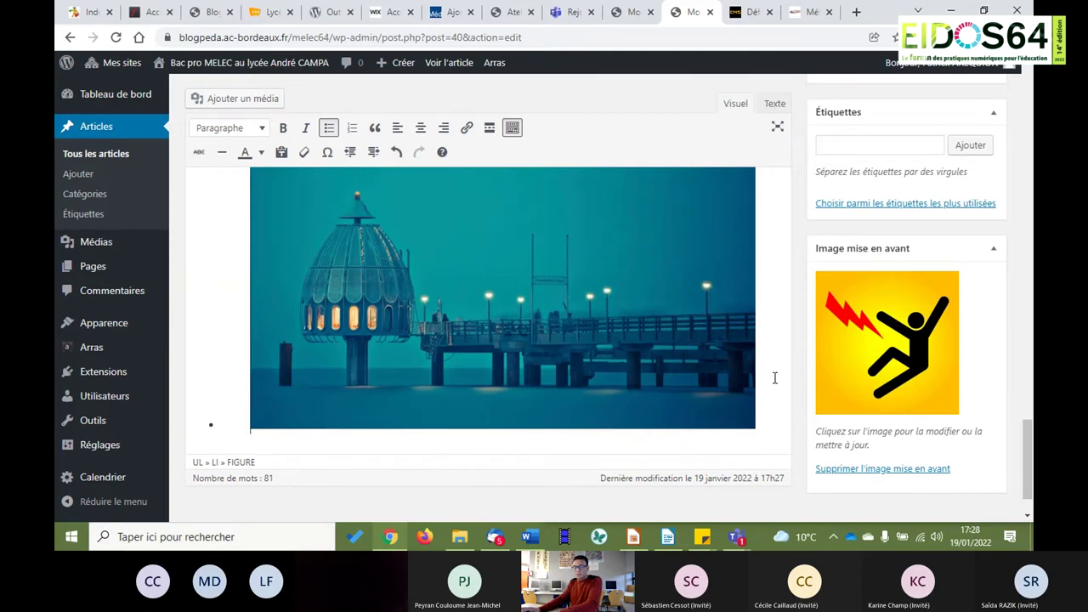
pyautogui.press('Return')
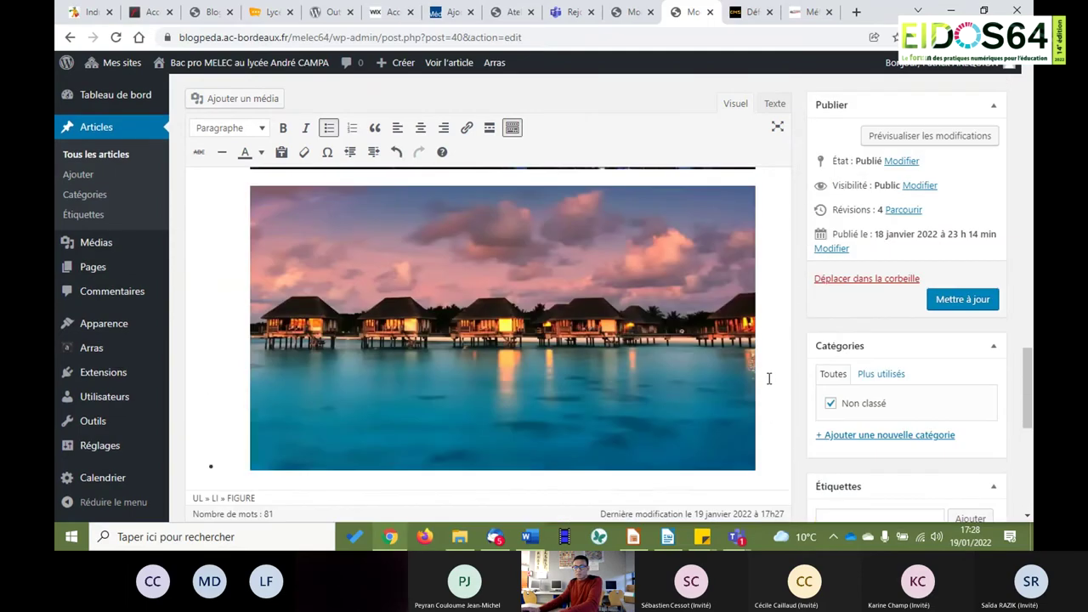
pyautogui.press('BackSpace')
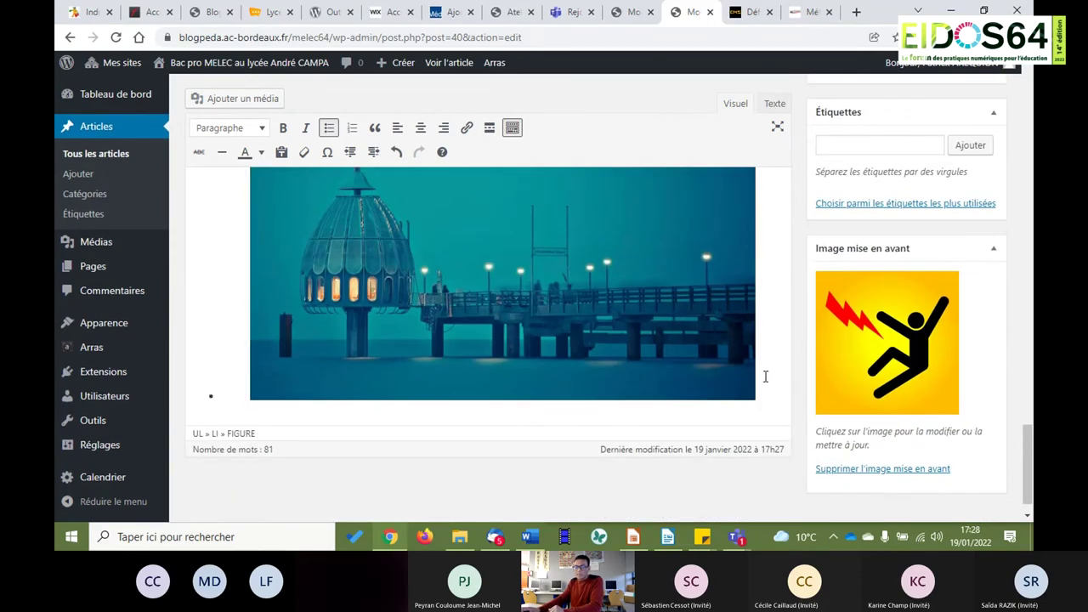
pyautogui.scroll(3, 609, 352)
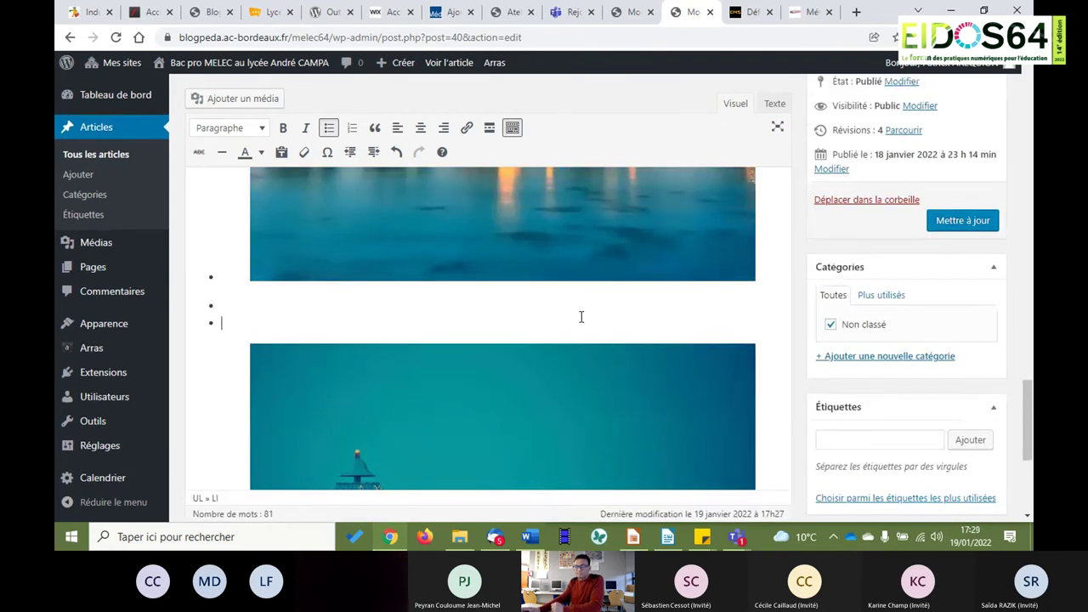
# Examine the article's HTML source in the Texte view and return to the Visuel view.
pyautogui.scroll(5, 582, 317)
pyautogui.scroll(5, 579, 322)
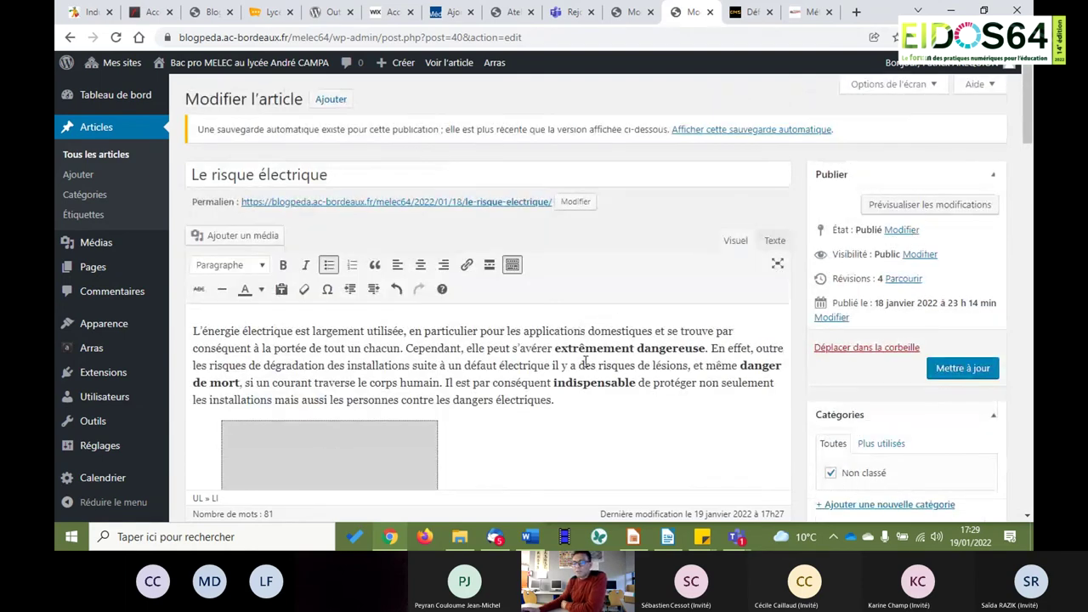
pyautogui.click(774, 242)
pyautogui.scroll(3, 714, 281)
pyautogui.scroll(2, 704, 266)
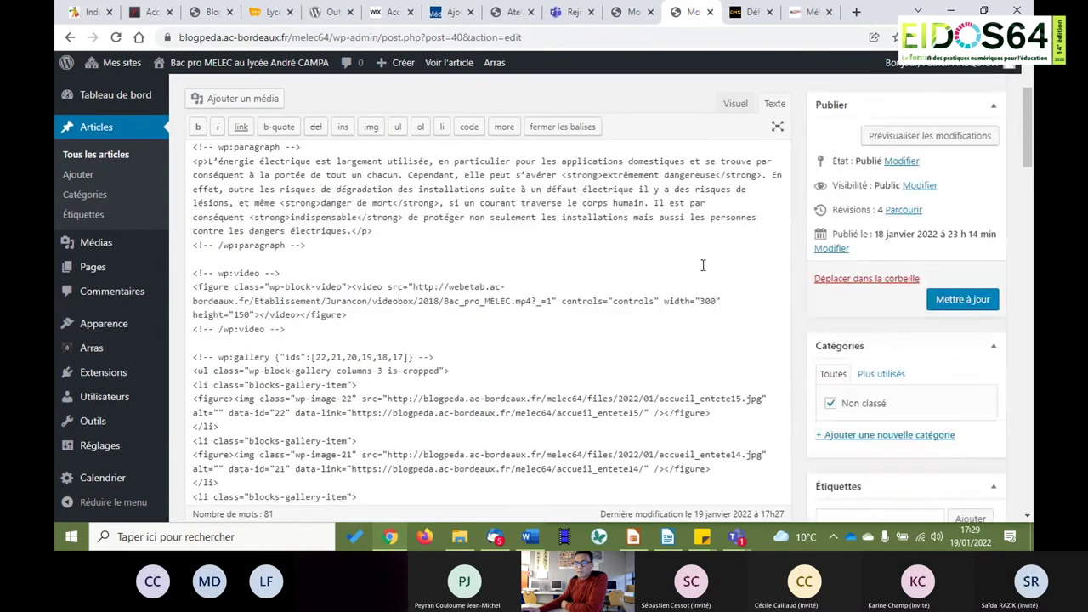
pyautogui.scroll(3, 703, 265)
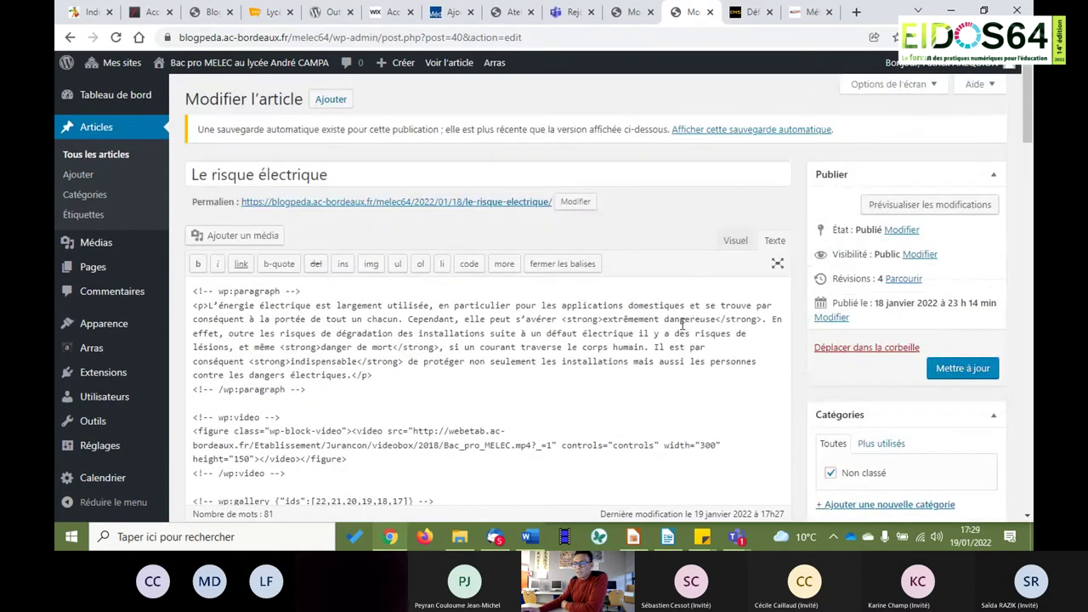
pyautogui.scroll(-3, 664, 416)
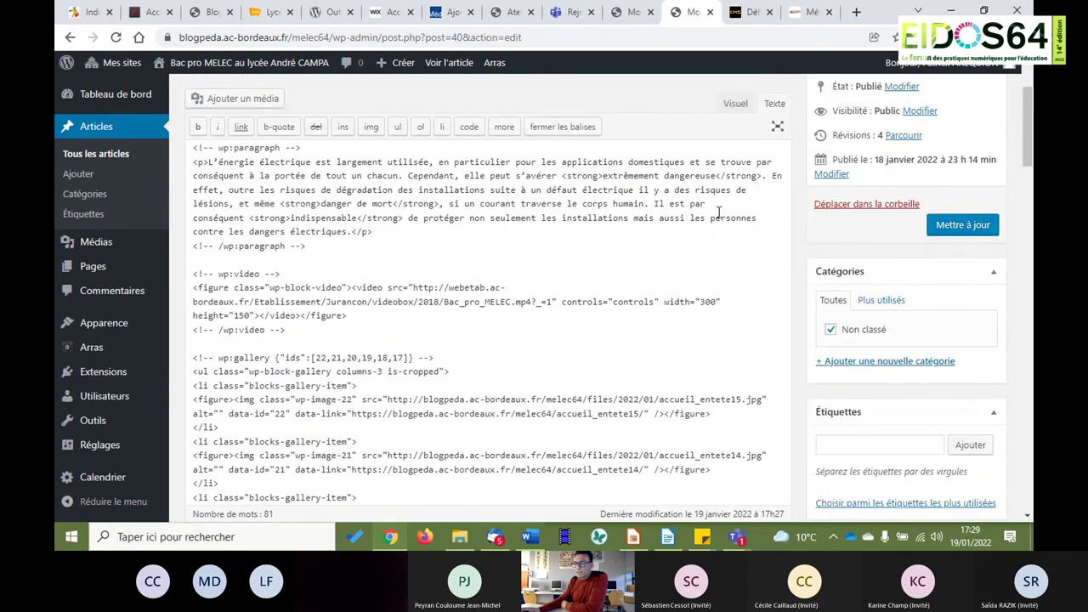
pyautogui.scroll(3, 719, 212)
pyautogui.click(735, 244)
pyautogui.scroll(-3, 614, 420)
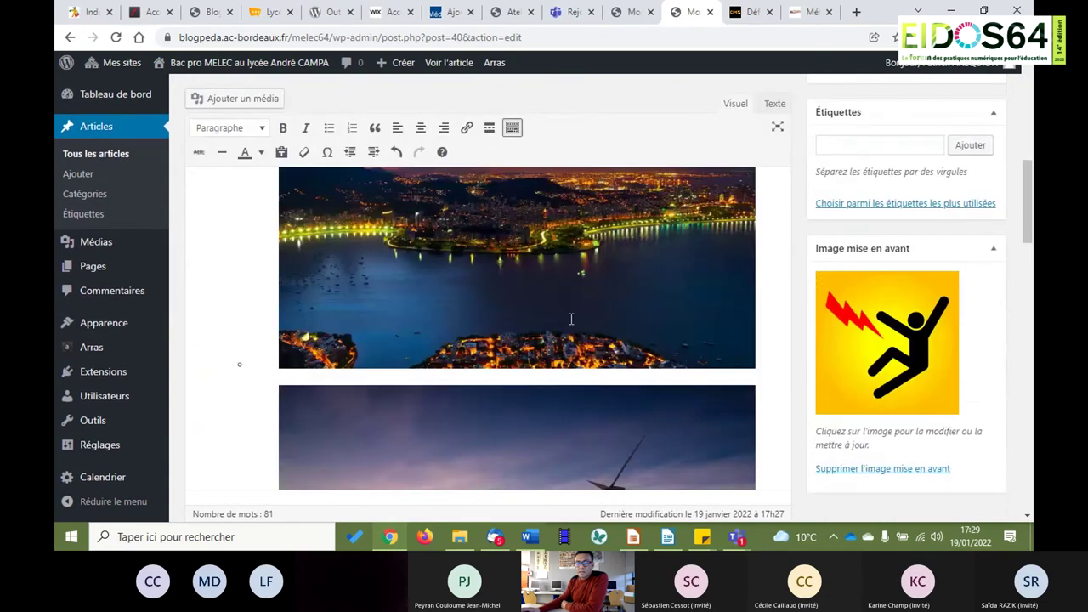
pyautogui.scroll(8, 571, 319)
# Return to the site's Extensions page, leaving the article without saving its changes.
pyautogui.moveTo(86, 353)
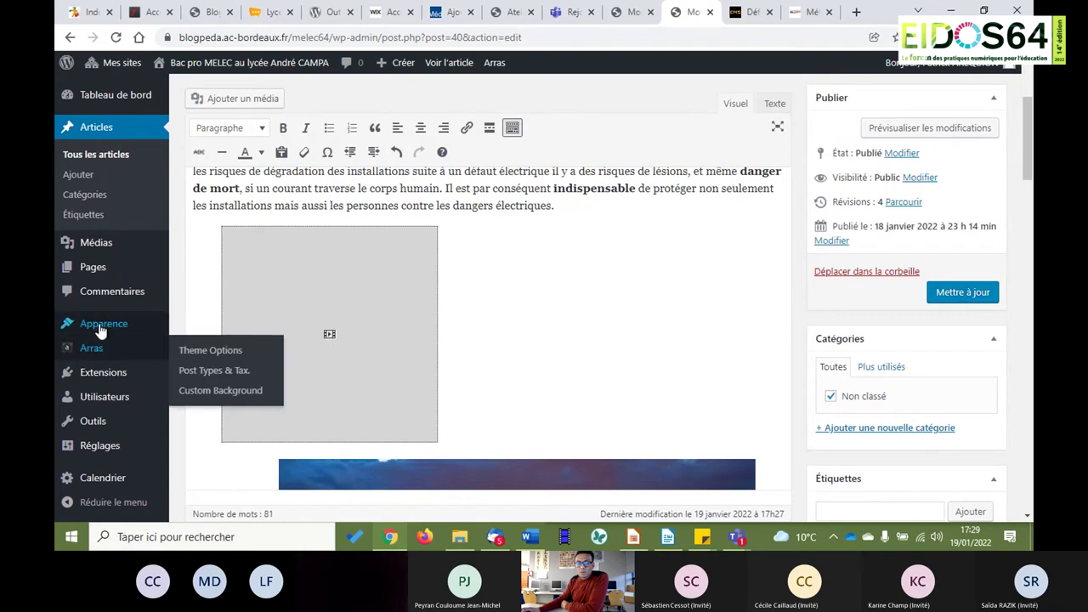
pyautogui.moveTo(101, 330)
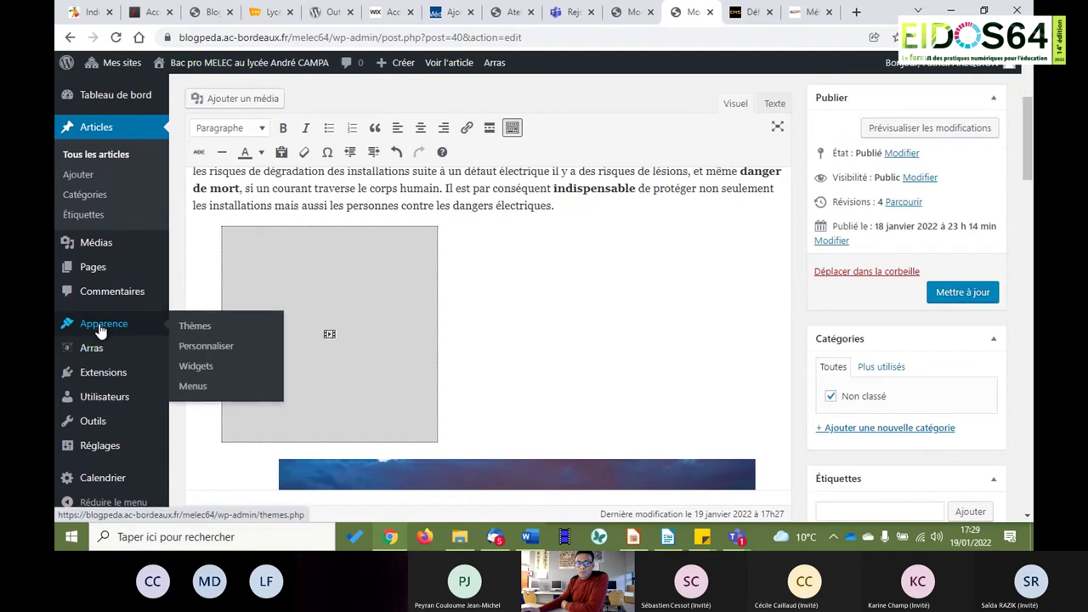
pyautogui.click(108, 375)
pyautogui.click(611, 135)
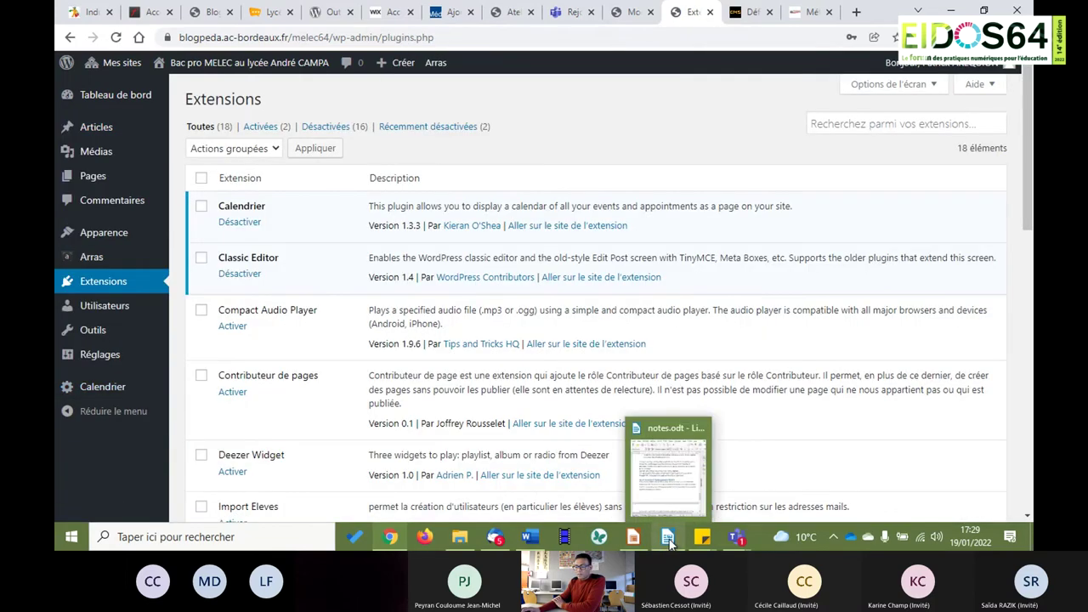
# Switch to presentation.odp in LibreOffice Impress, select slide 24, and briefly run the slideshow from the first slide.
pyautogui.click(634, 542)
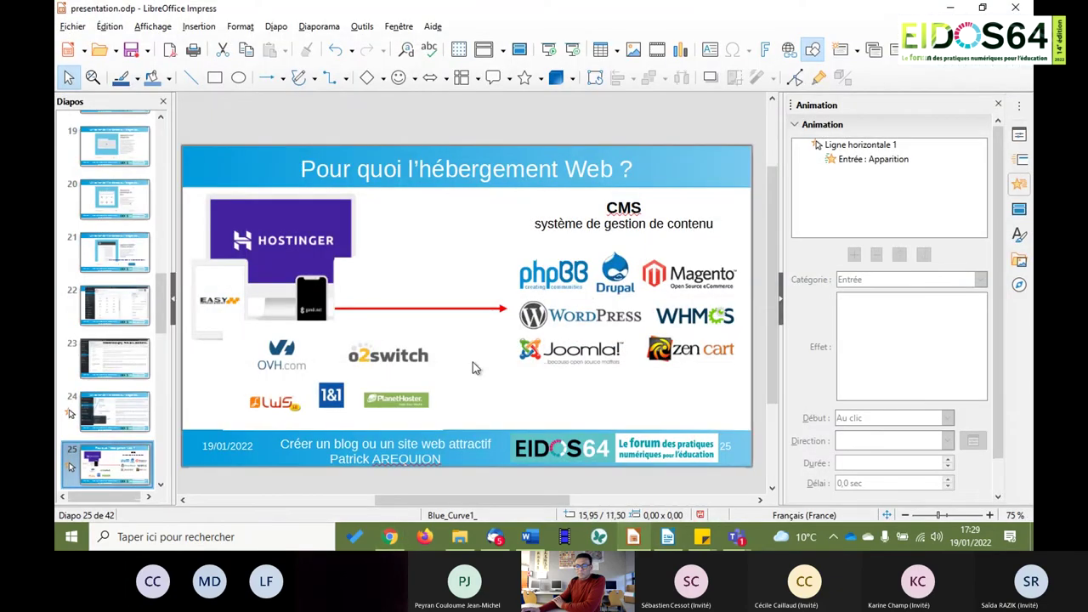
pyautogui.click(129, 416)
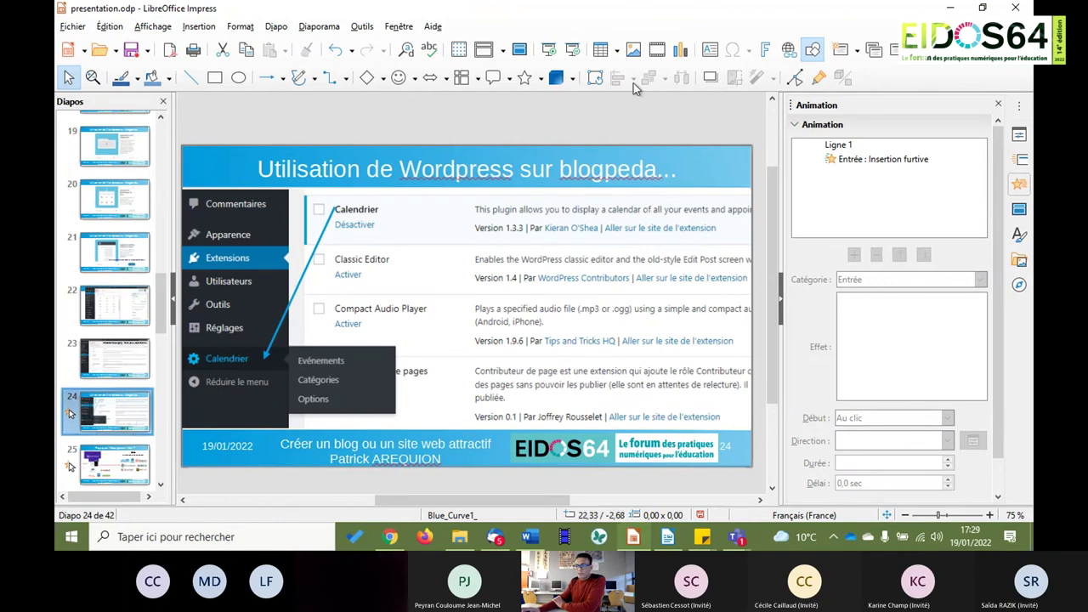
pyautogui.click(567, 53)
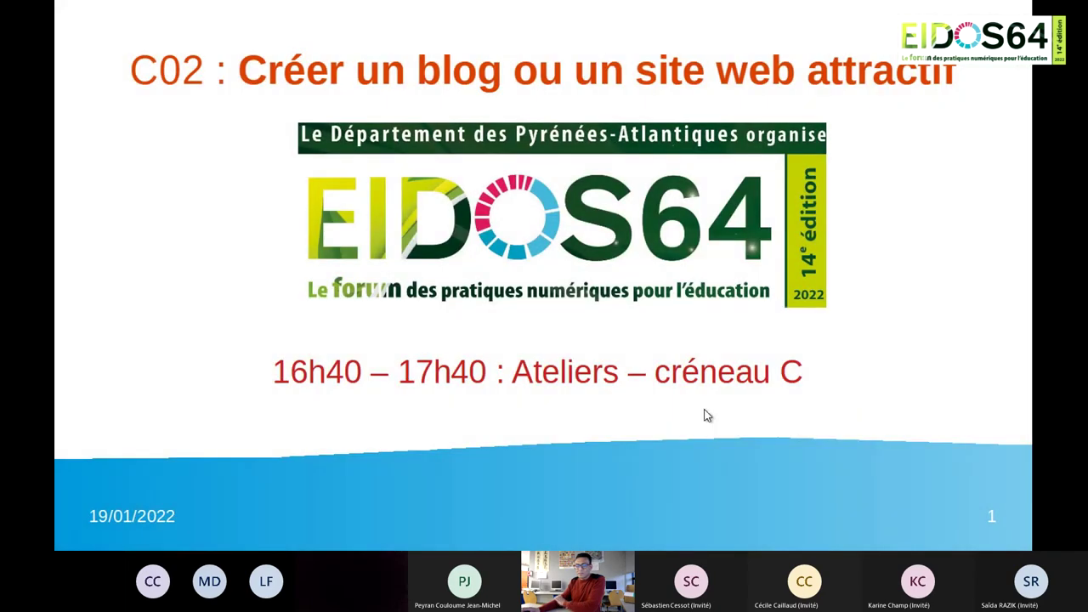
pyautogui.press('Escape')
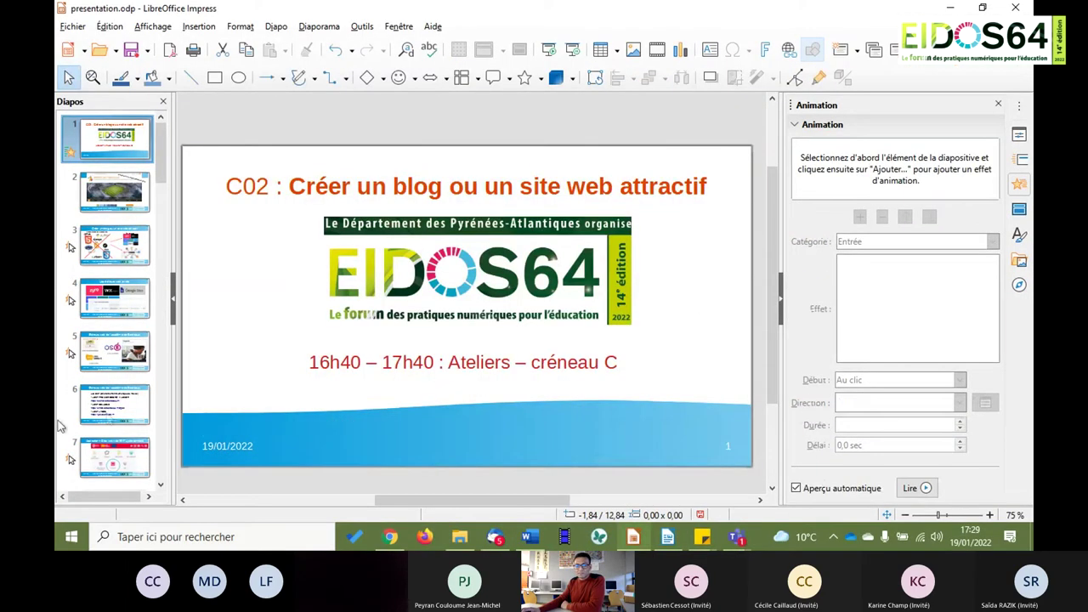
# Run the slideshow from slide 16 and advance to slide 19, "Appropriez-vous chaque bloc".
pyautogui.scroll(-5, 108, 407)
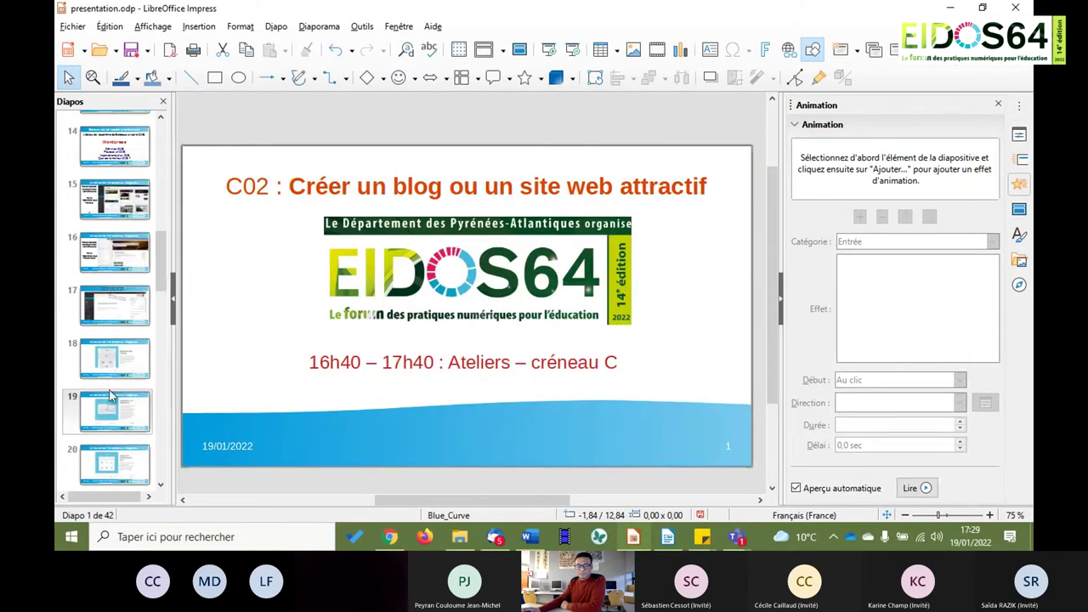
pyautogui.click(111, 266)
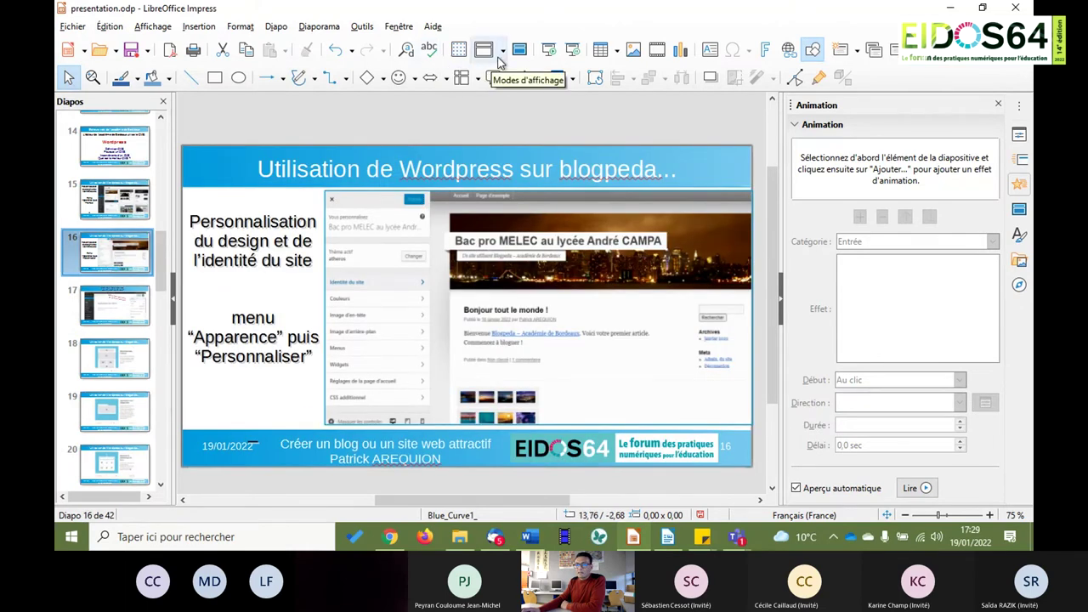
pyautogui.click(572, 49)
pyautogui.click(685, 388)
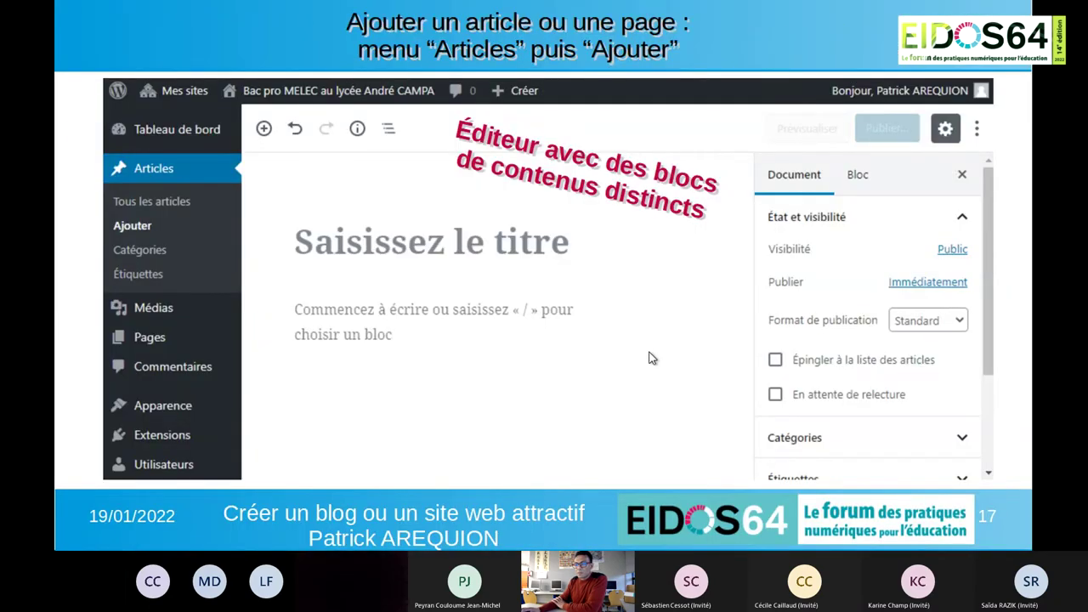
pyautogui.click(655, 374)
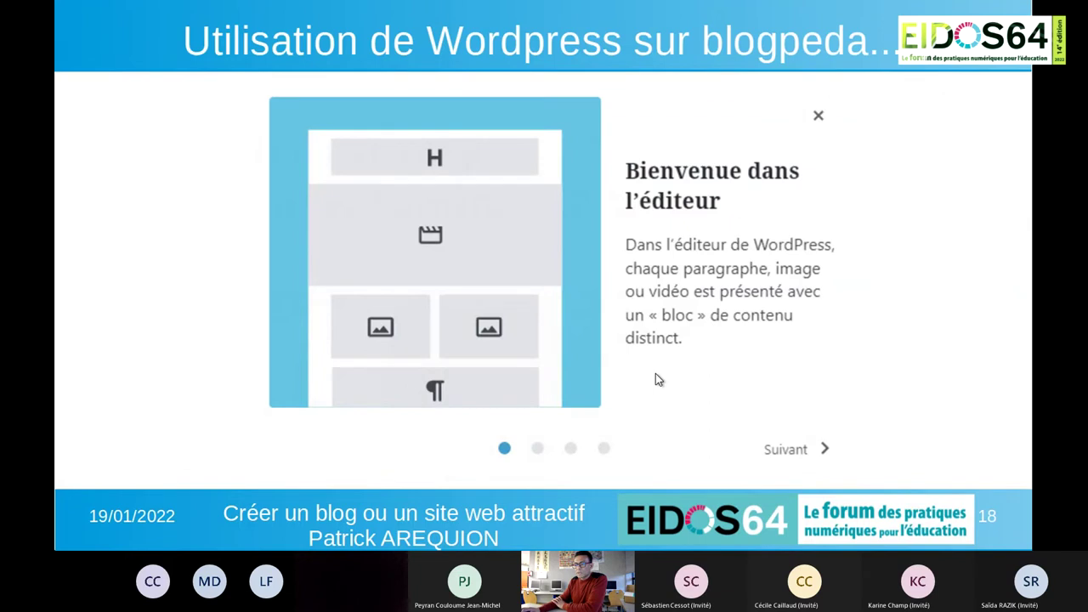
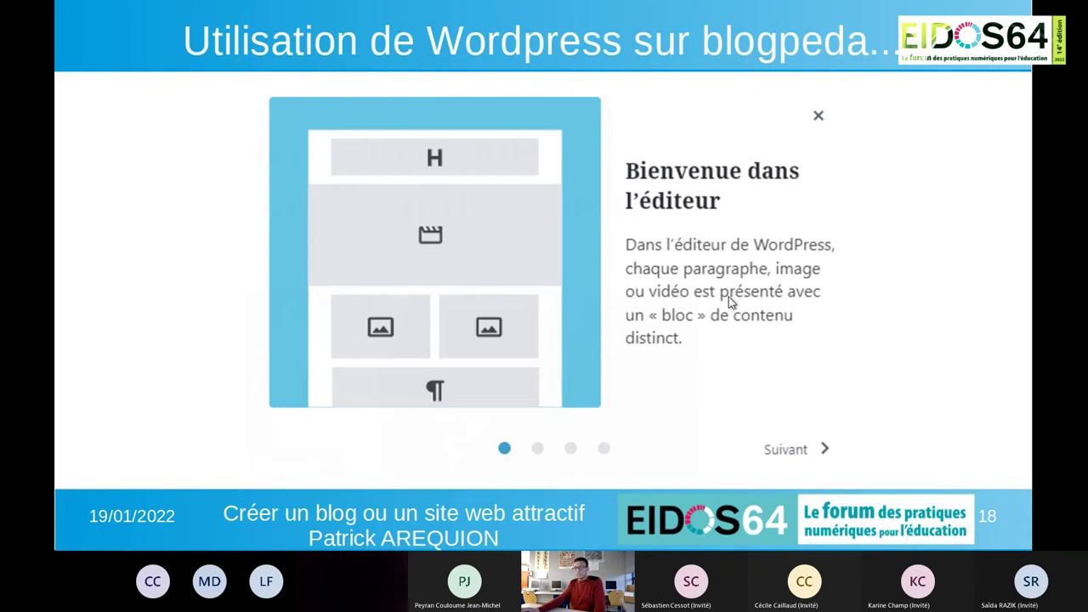
pyautogui.press('Right')
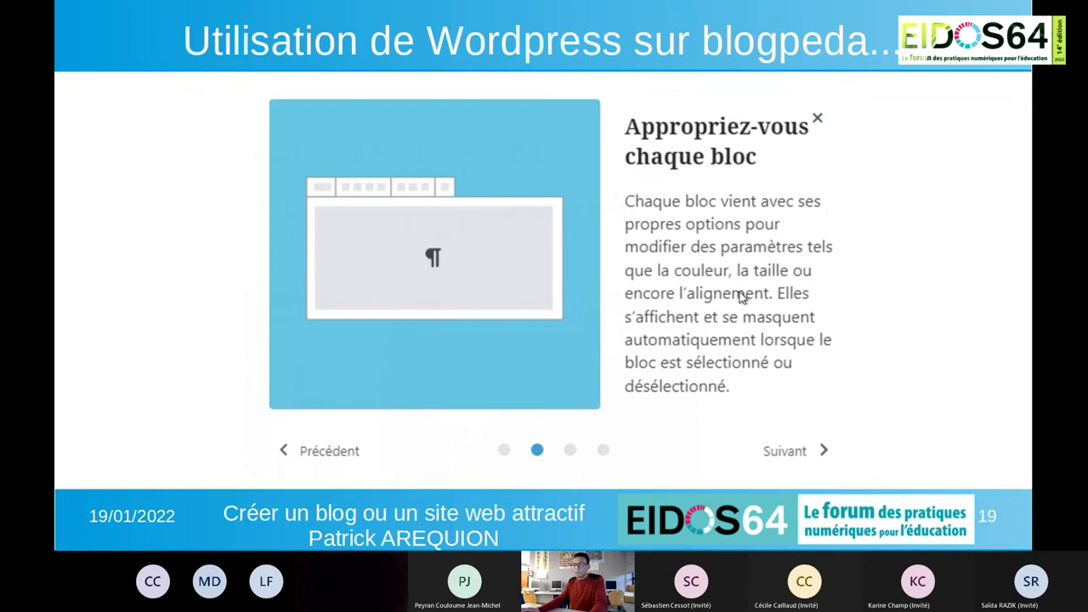
# Switch back to the browser and open the article "Le risque électrique" for editing from the list of all articles.
pyautogui.hotkey('alt', 'Tab')
pyautogui.hotkey('alt', 'Tab')
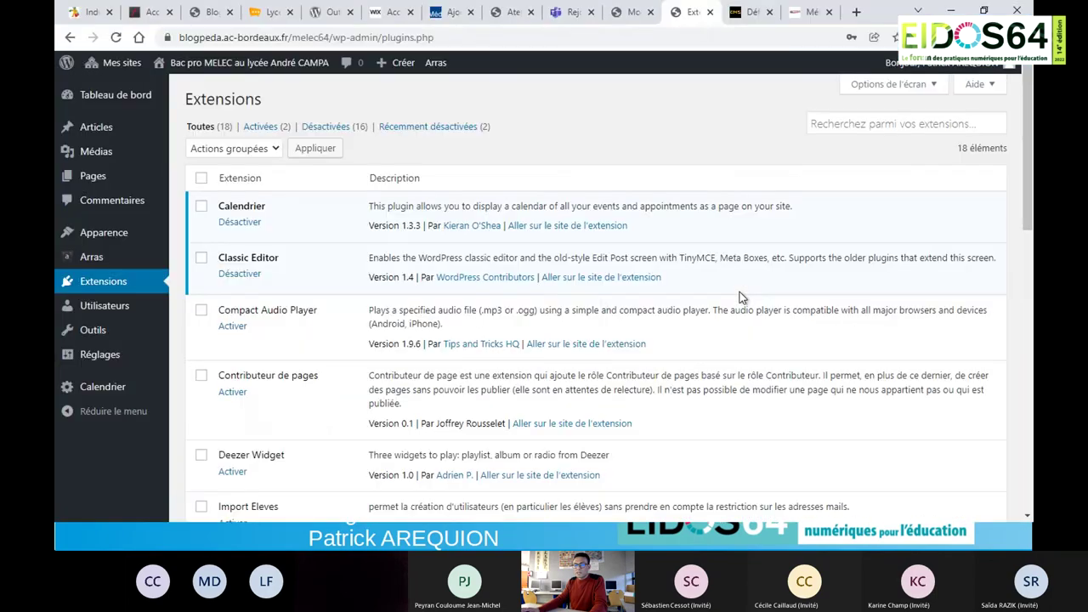
pyautogui.moveTo(96, 129)
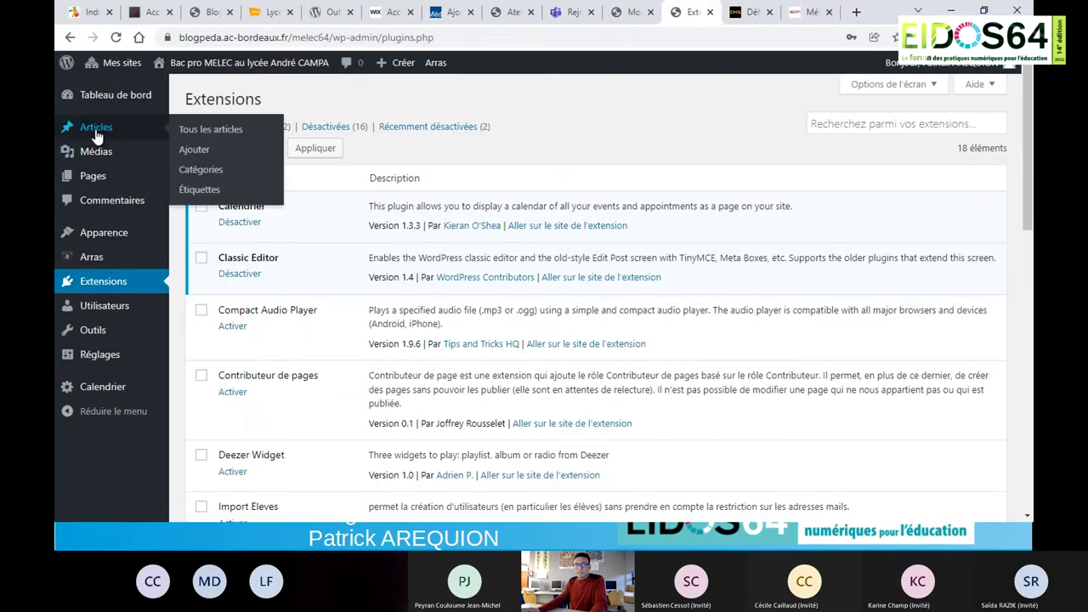
pyautogui.click(195, 132)
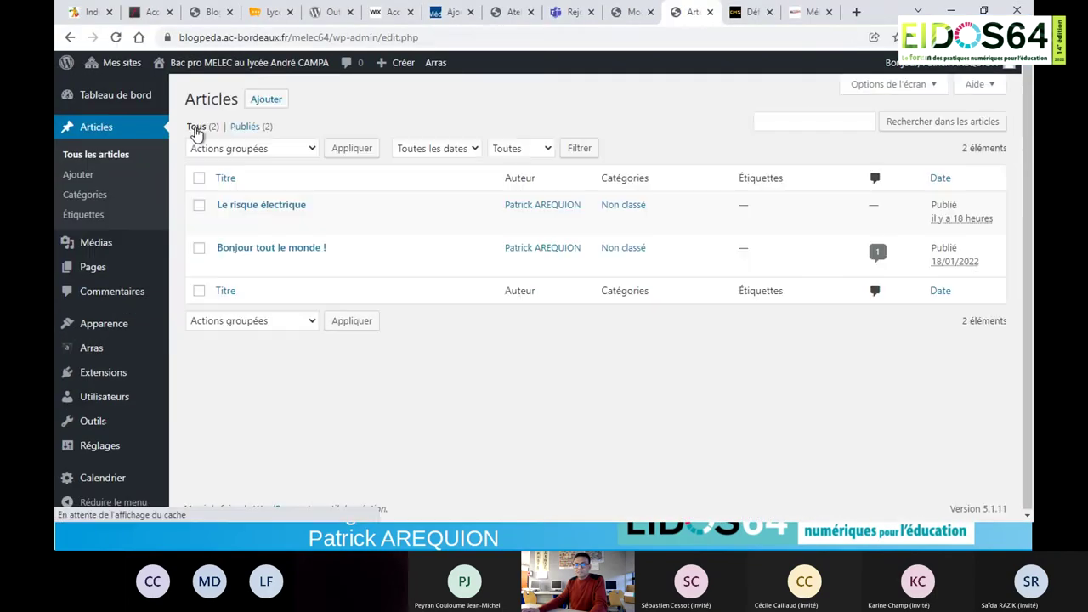
pyautogui.click(229, 223)
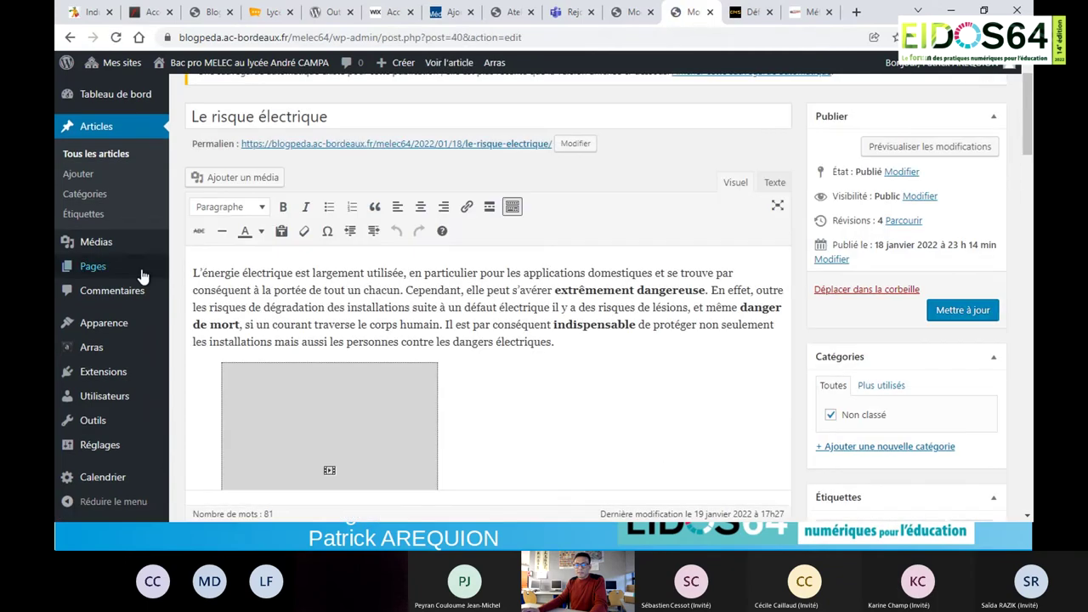
# Deactivate the Classic Editor extension and reopen the article "Le risque électrique" in the block editor.
pyautogui.click(99, 375)
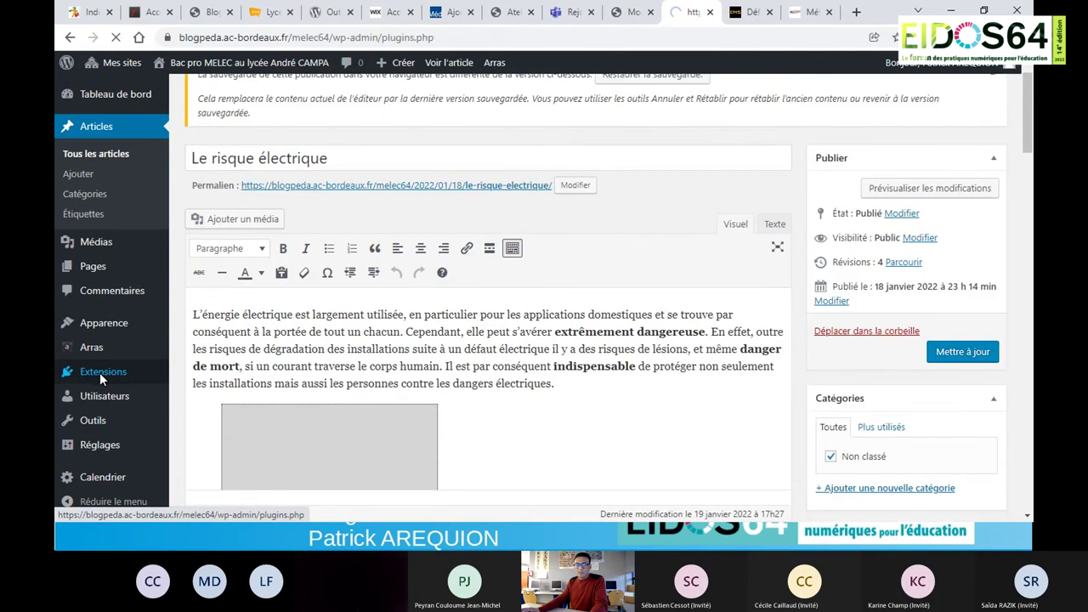
pyautogui.click(238, 274)
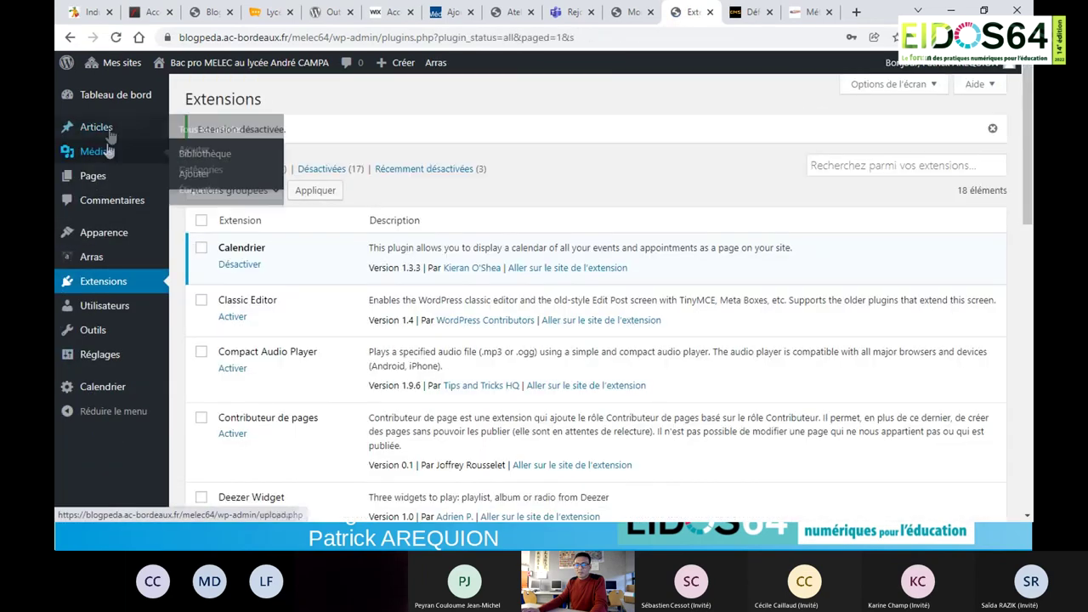
pyautogui.moveTo(111, 128)
pyautogui.click(198, 133)
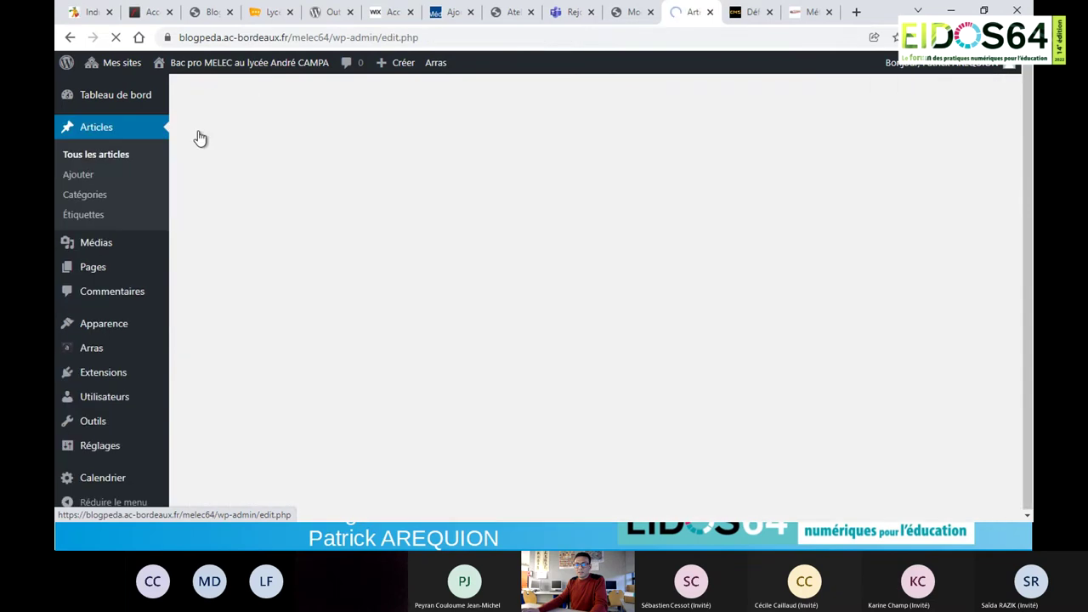
pyautogui.click(231, 223)
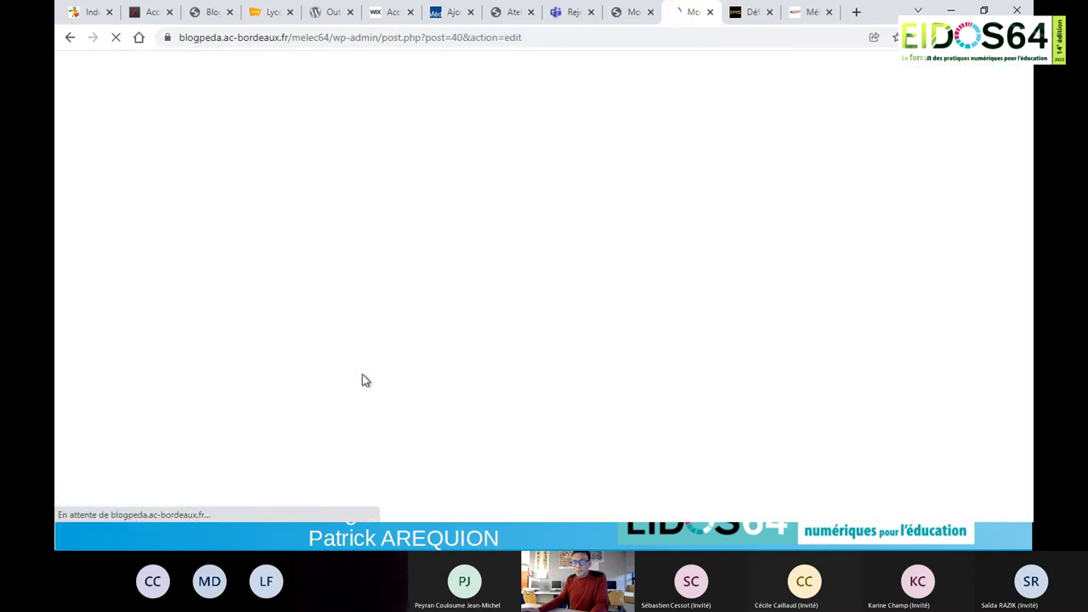
# Move the video block below the six-image gallery in the article.
pyautogui.scroll(-2, 363, 362)
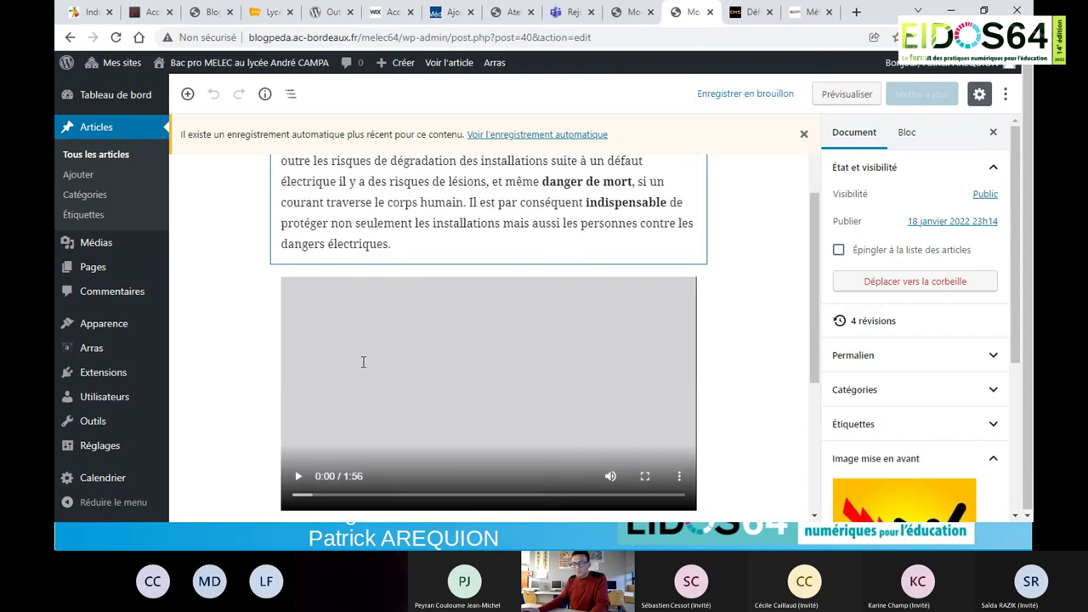
pyautogui.scroll(-1, 363, 363)
pyautogui.moveTo(272, 242)
pyautogui.moveTo(257, 256); pyautogui.dragTo(257, 197)
pyautogui.scroll(-1, 256, 197)
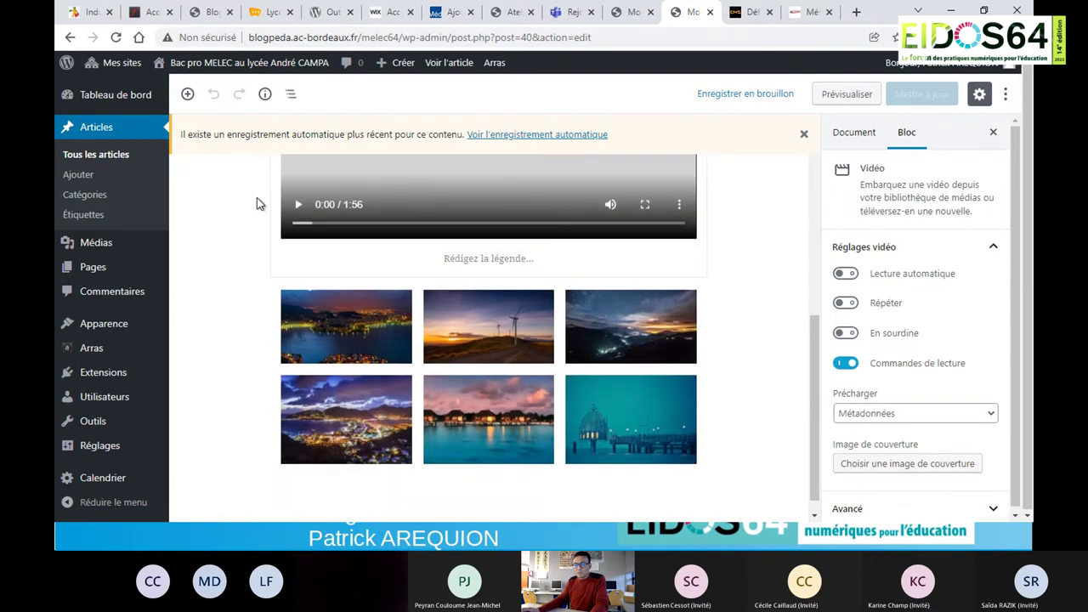
pyautogui.moveTo(257, 162); pyautogui.dragTo(277, 308)
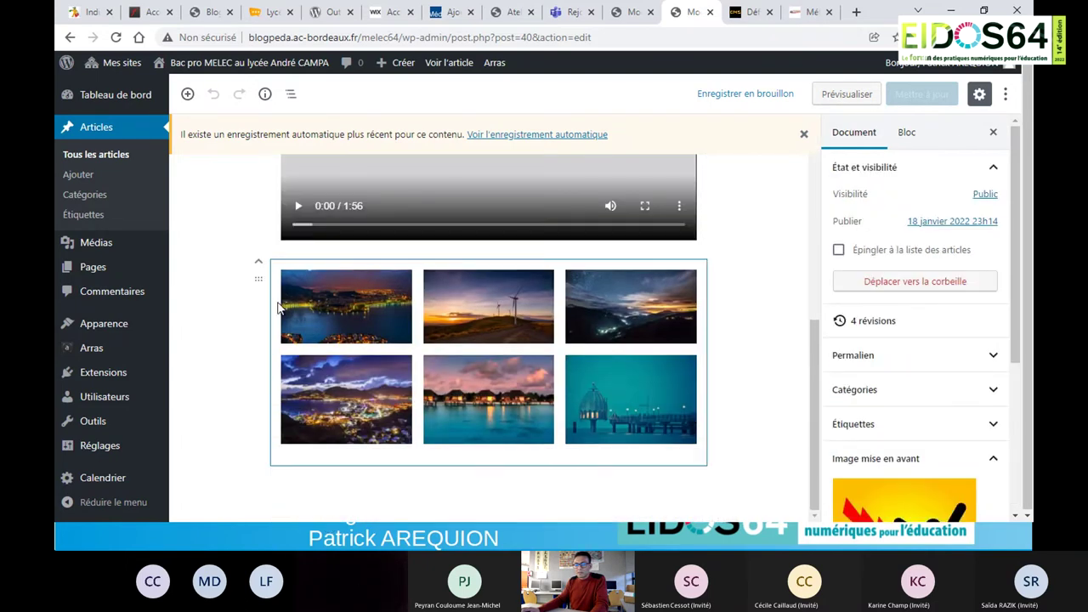
pyautogui.moveTo(257, 262); pyautogui.dragTo(259, 255)
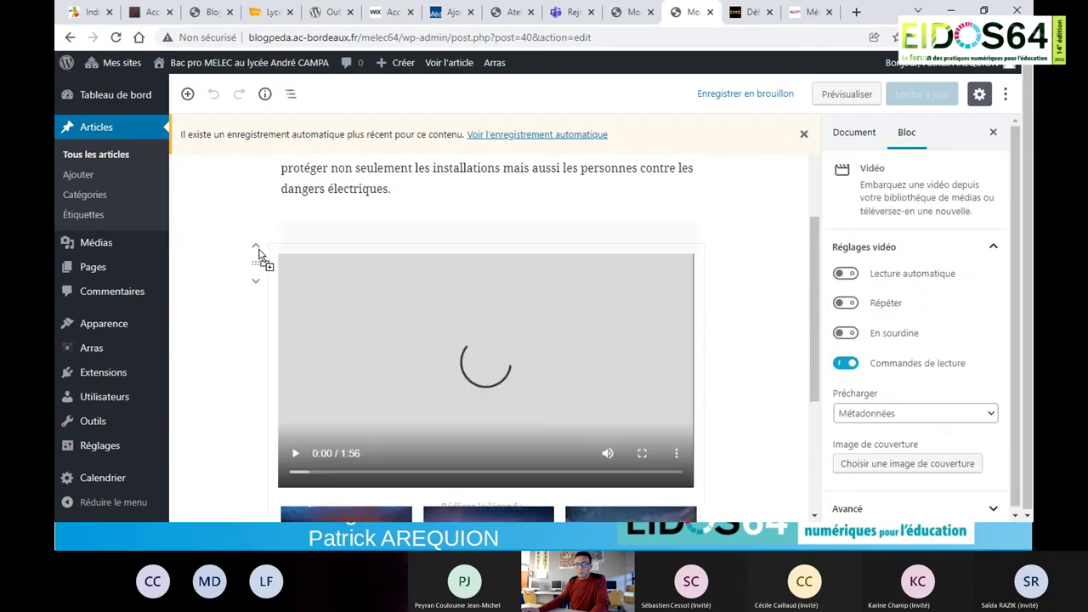
pyautogui.click(259, 252)
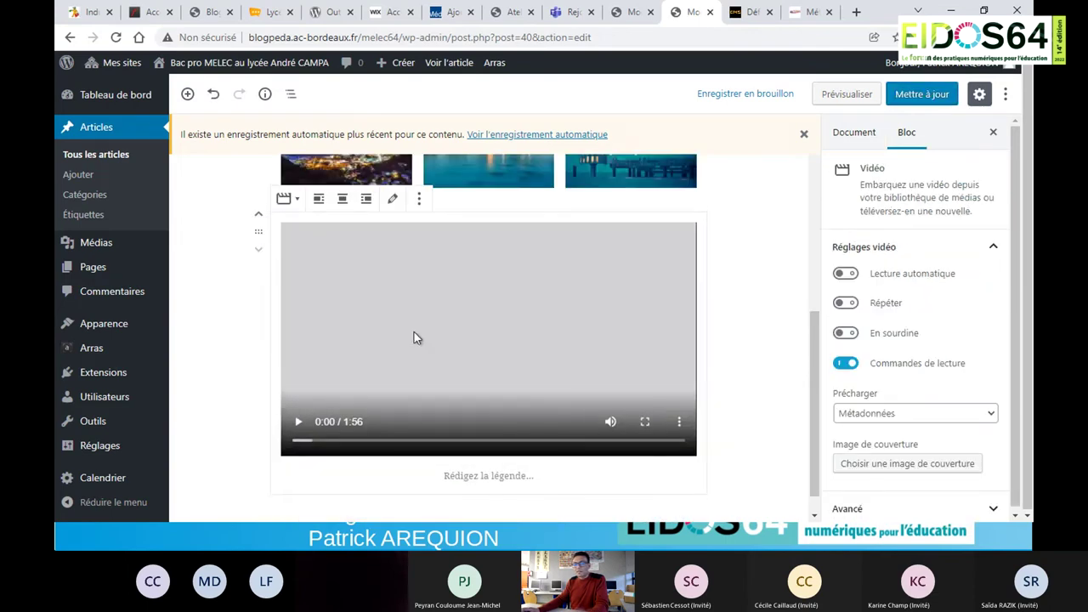
# Check the new block order in the article and update the publication.
pyautogui.scroll(3, 313, 293)
pyautogui.scroll(-2, 313, 293)
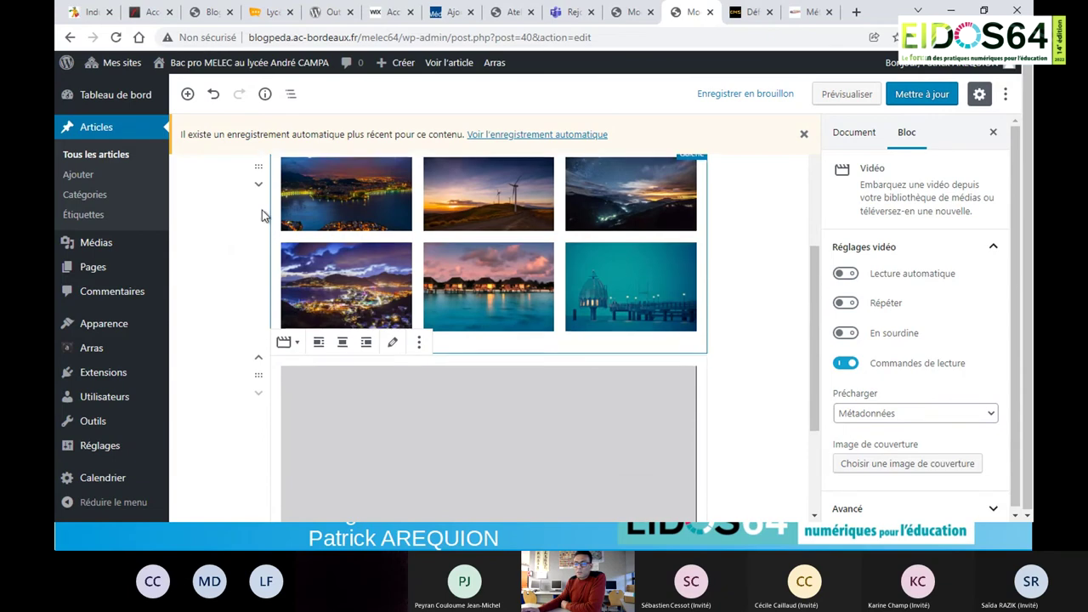
pyautogui.scroll(3, 262, 210)
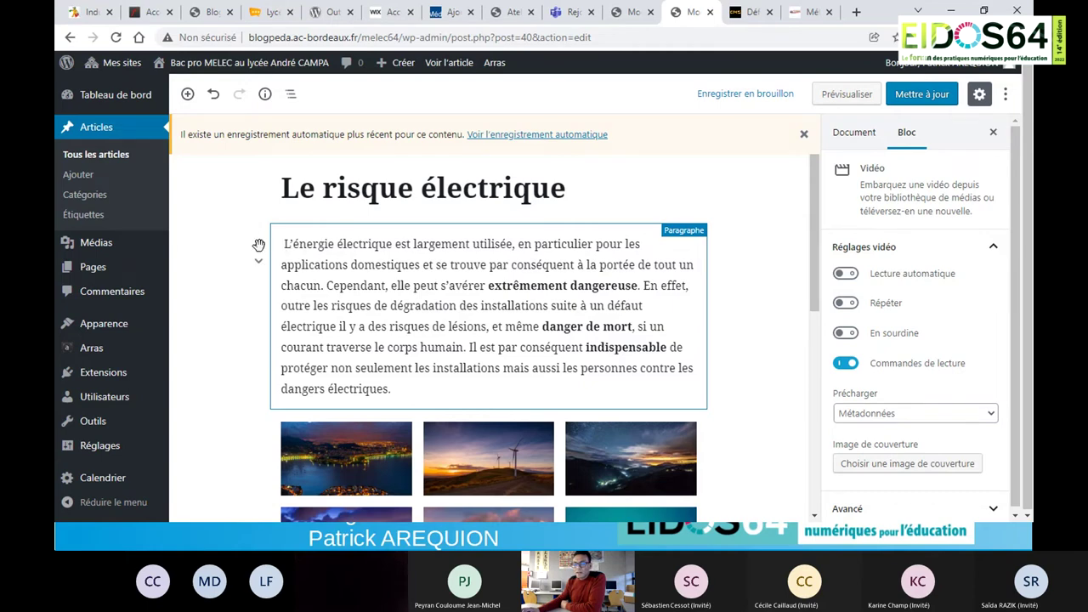
pyautogui.click(919, 95)
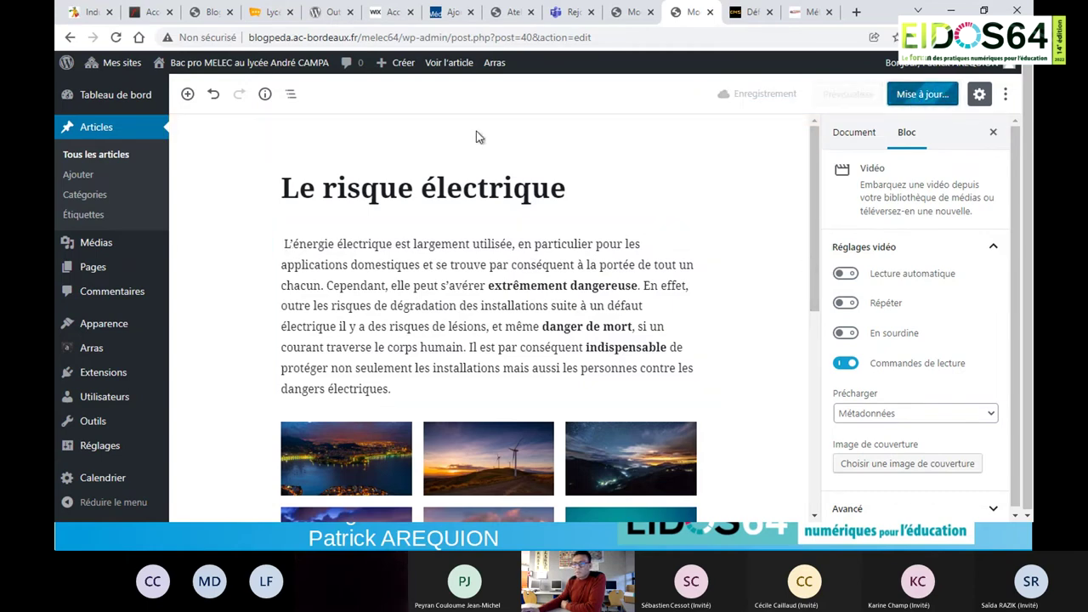
# Visit the public site, open the article "Le risque électrique" and examine the published order of gallery and video.
pyautogui.click(278, 72)
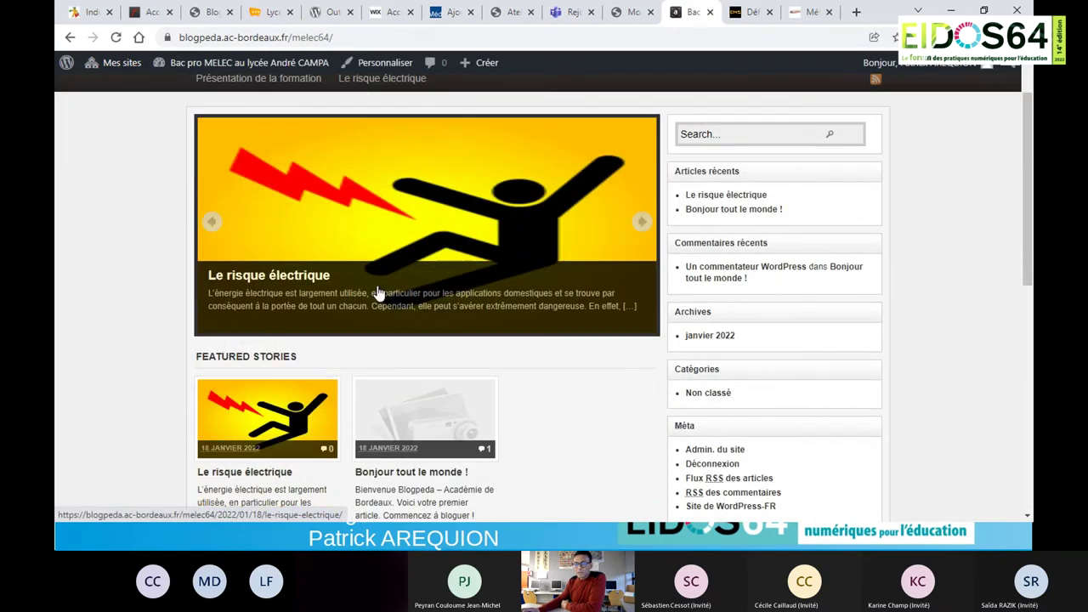
pyautogui.click(305, 277)
pyautogui.scroll(-3, 415, 286)
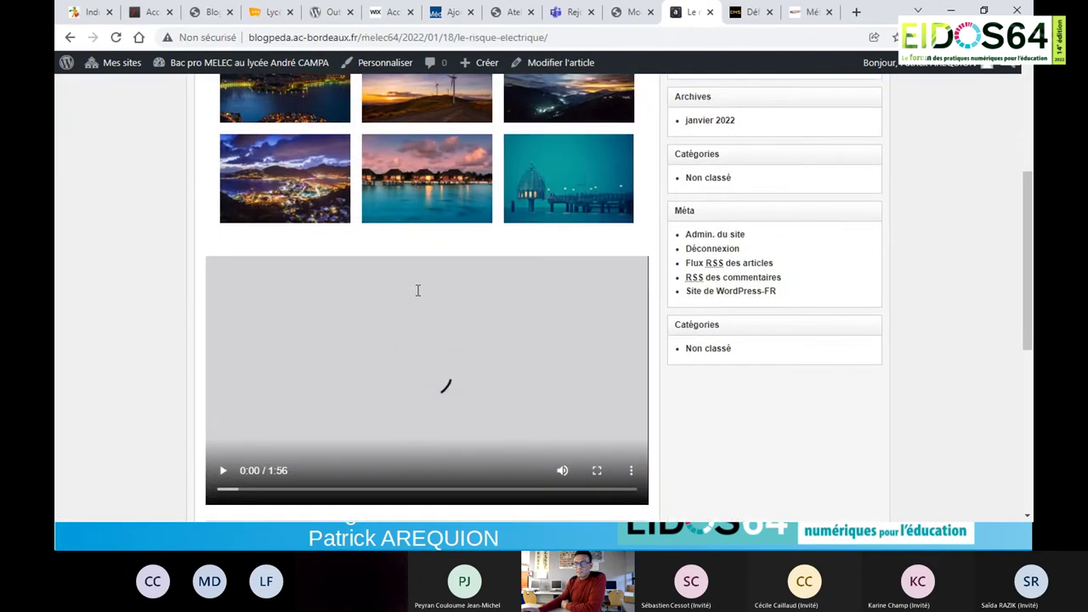
pyautogui.scroll(-1, 416, 287)
pyautogui.scroll(3, 417, 287)
pyautogui.scroll(-3, 416, 286)
pyautogui.scroll(3, 416, 315)
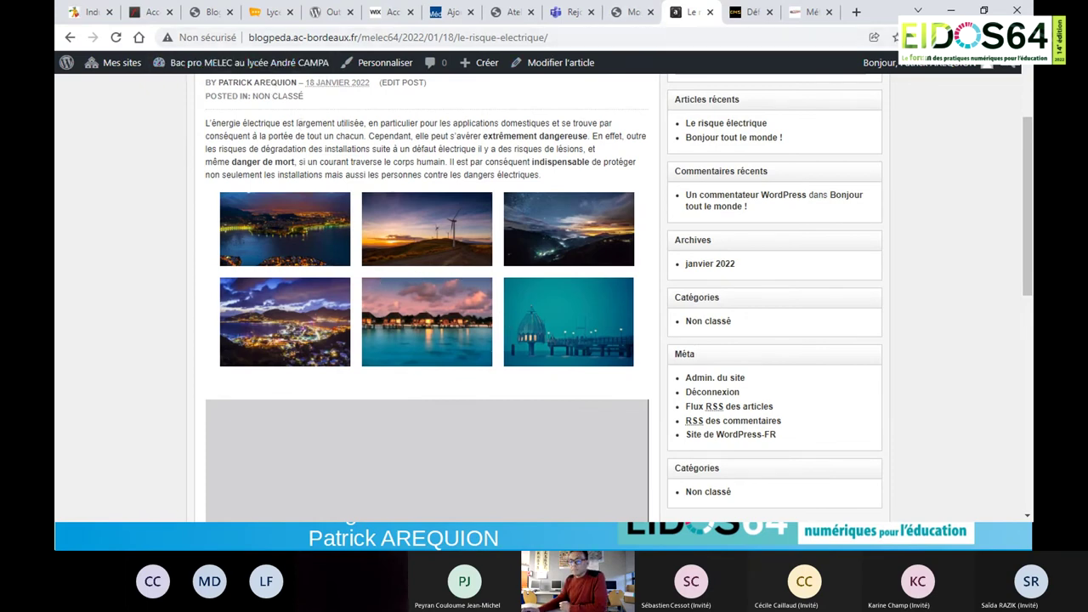
# Return to the slideshow, advance to slide 21 and open its link to the WordPress block editor guide.
pyautogui.hotkey('alt', 'Tab')
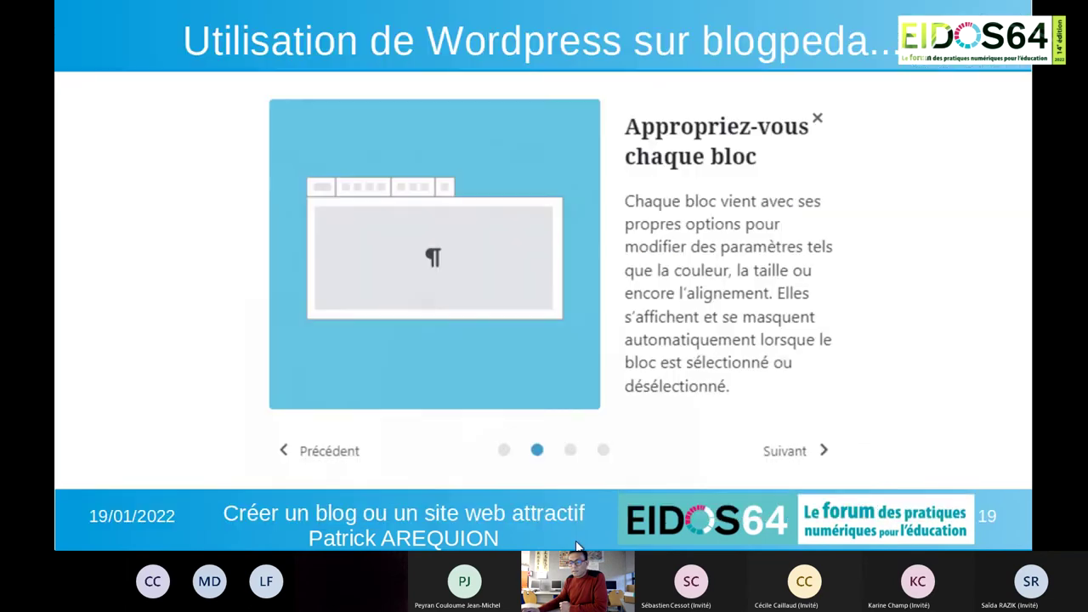
pyautogui.click(647, 412)
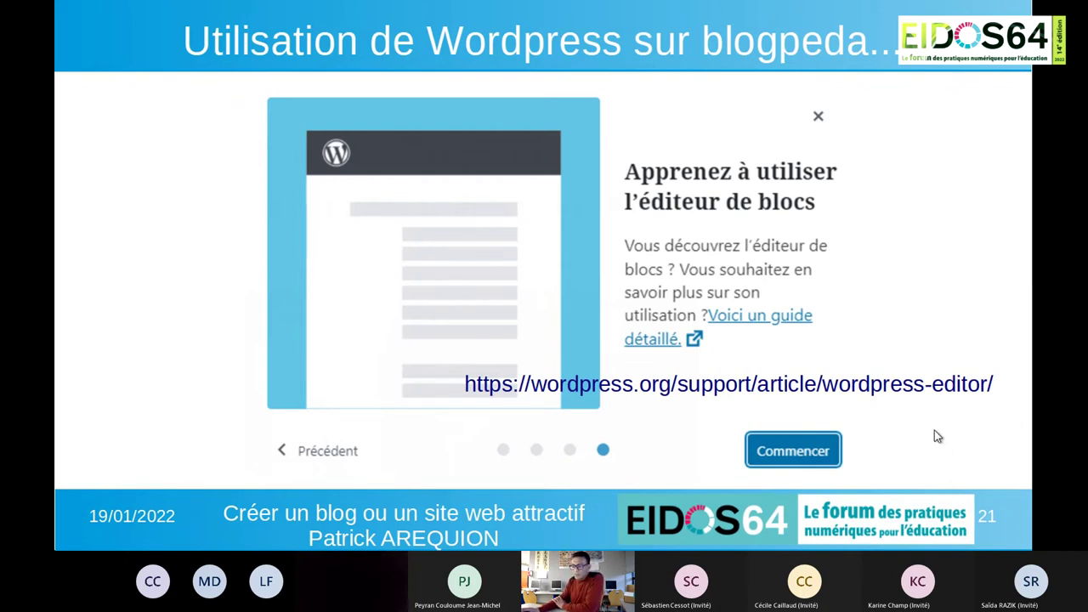
pyautogui.click(776, 393)
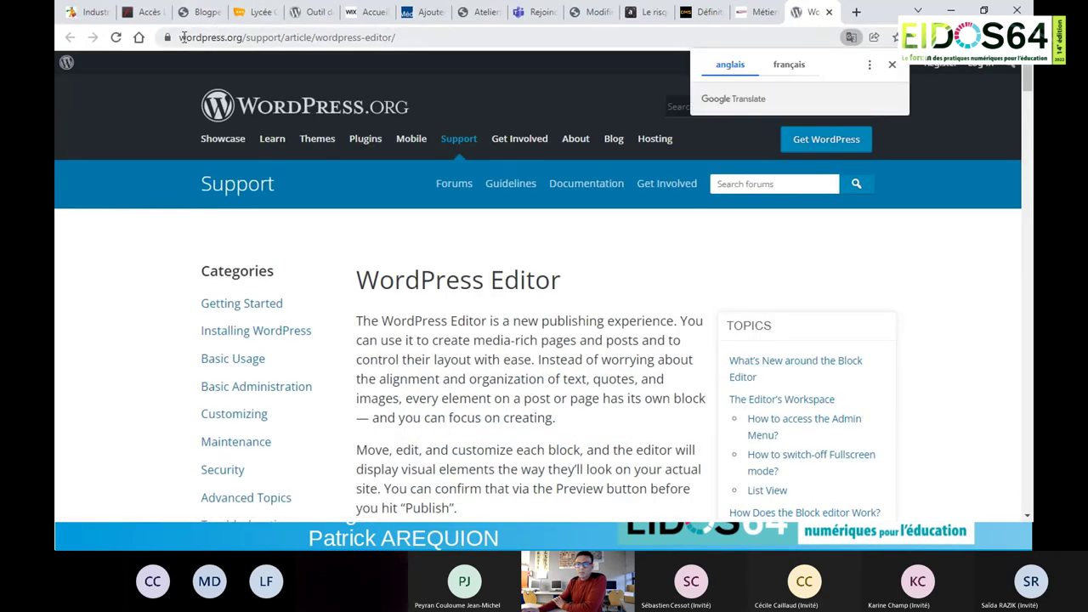
pyautogui.click(183, 38)
pyautogui.click(183, 38)
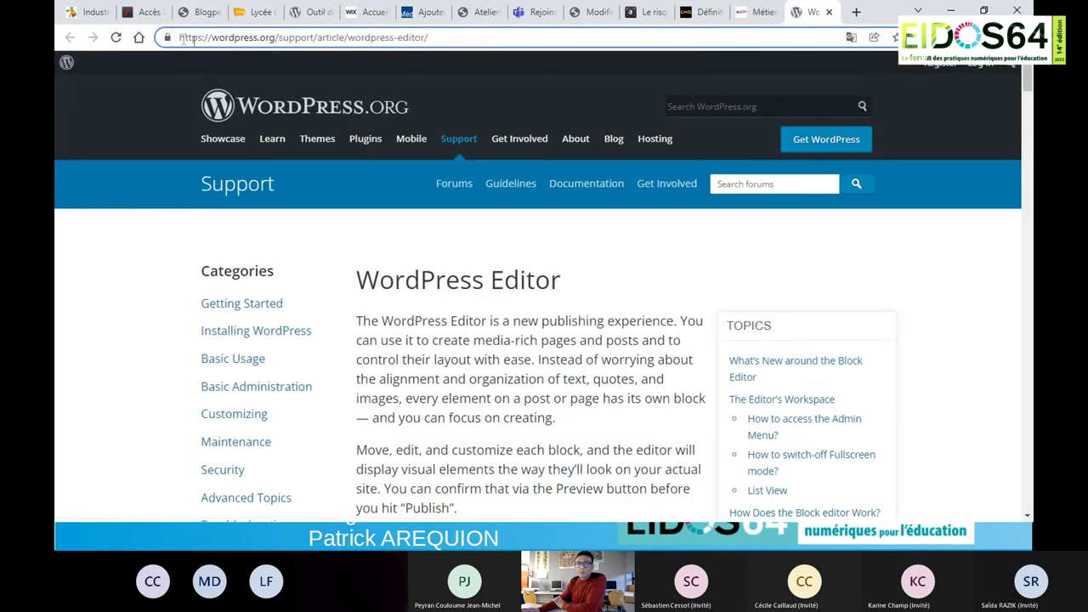
pyautogui.write('fr.')
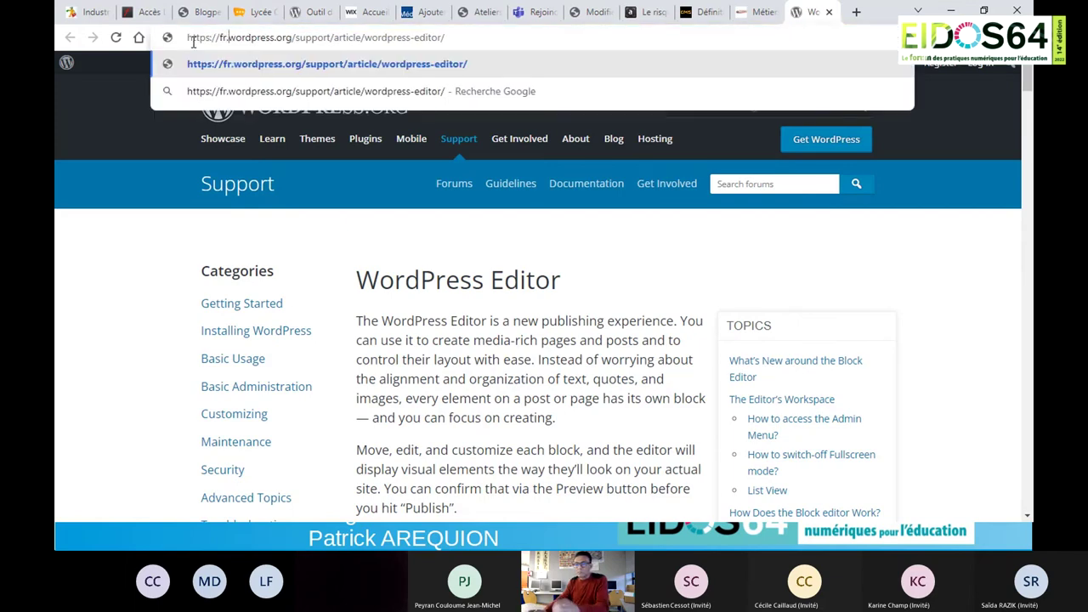
pyautogui.press('Return')
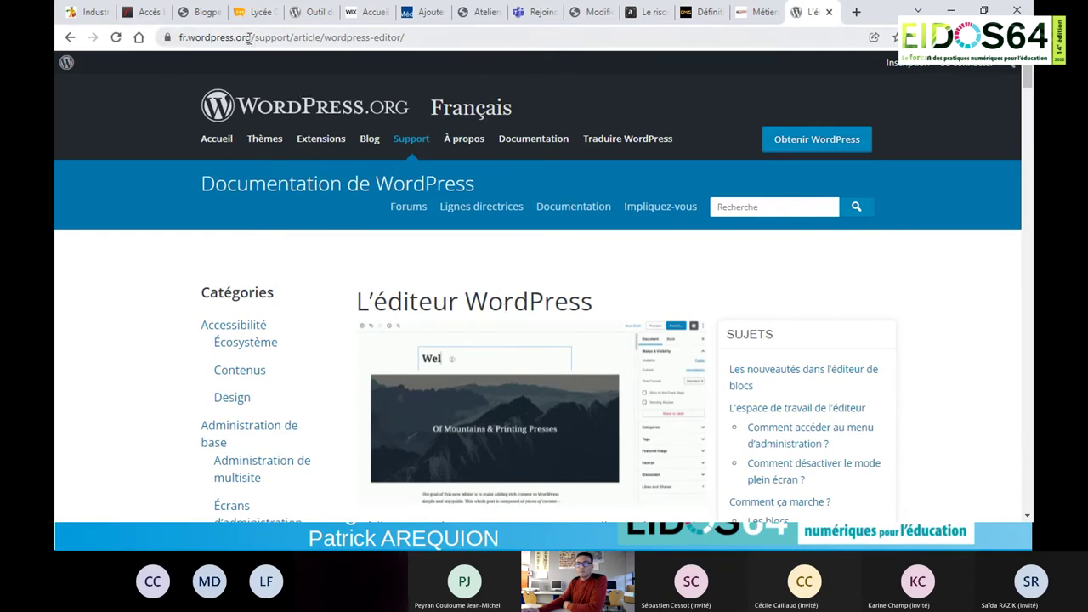
# Examine the French guide "L'éditeur WordPress", including its sections on the editor workspace, the administration menu and full-screen mode.
pyautogui.scroll(-4, 569, 361)
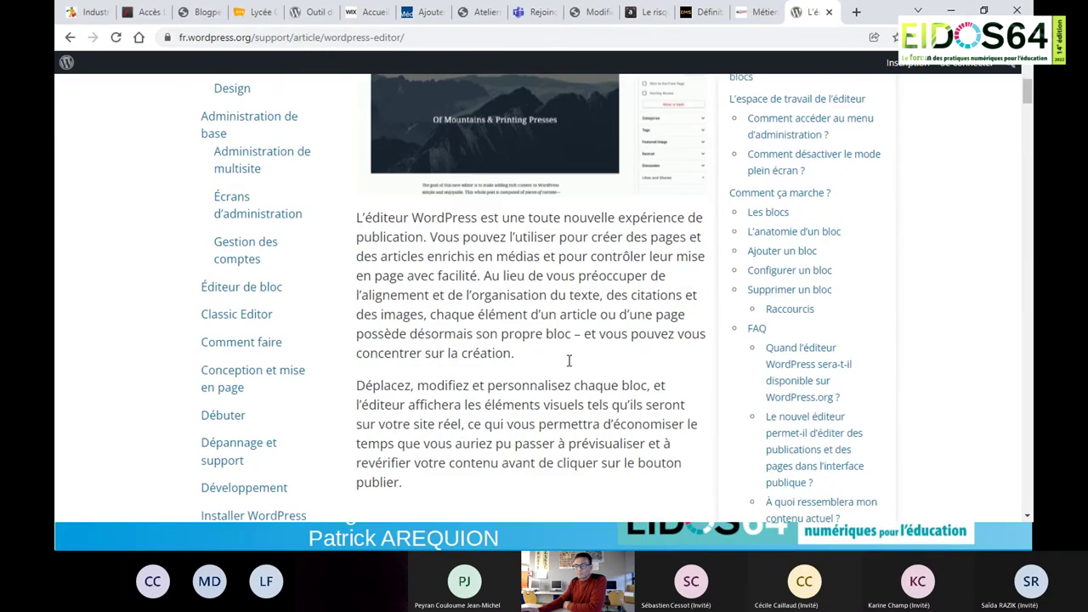
pyautogui.scroll(-4, 569, 361)
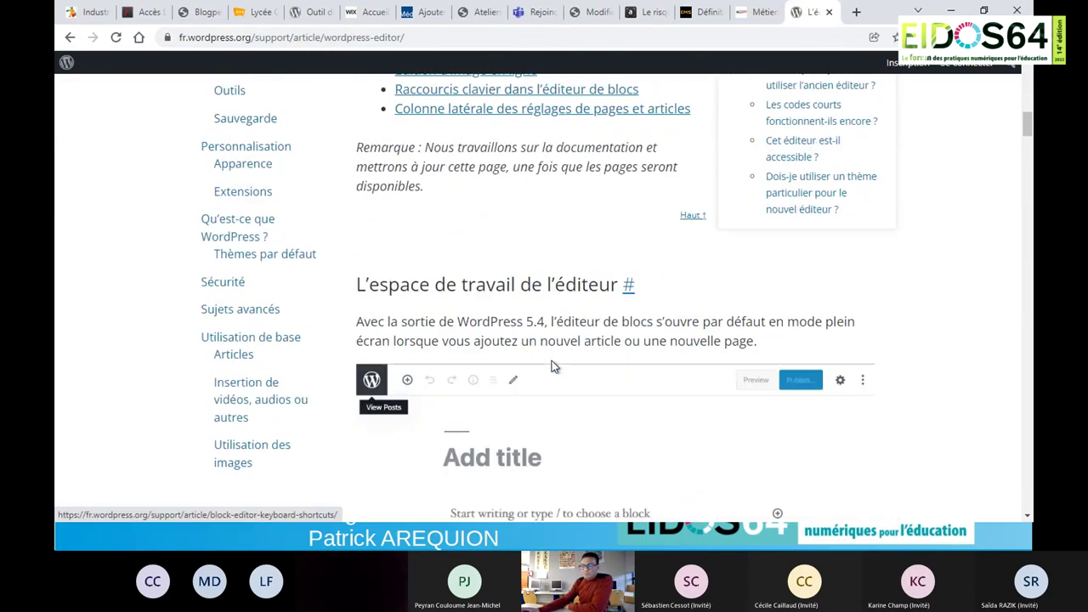
pyautogui.press('Home')
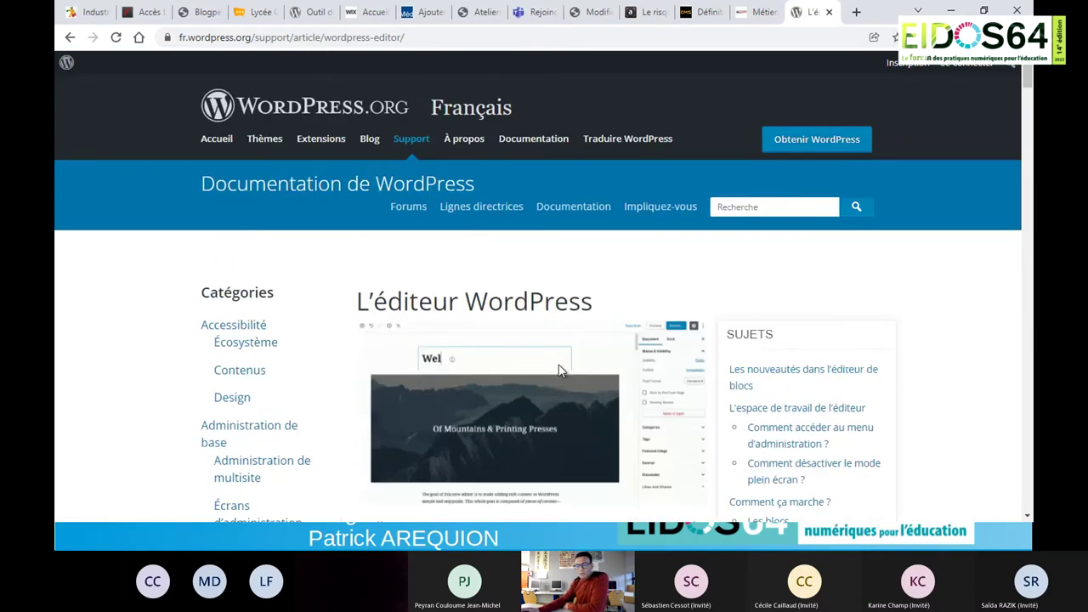
pyautogui.scroll(-12, 559, 370)
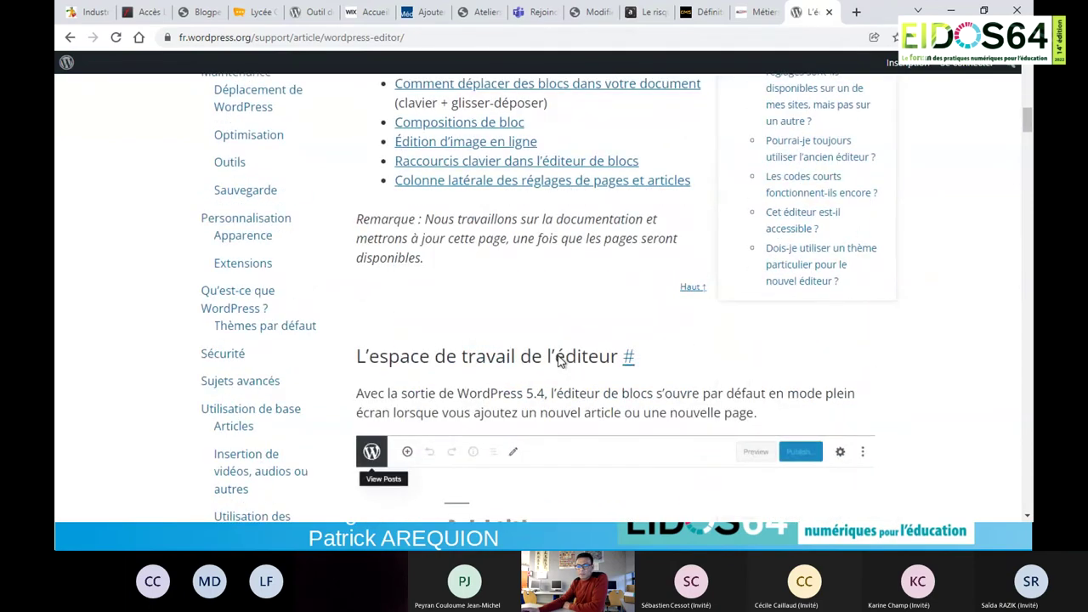
pyautogui.scroll(-3, 560, 361)
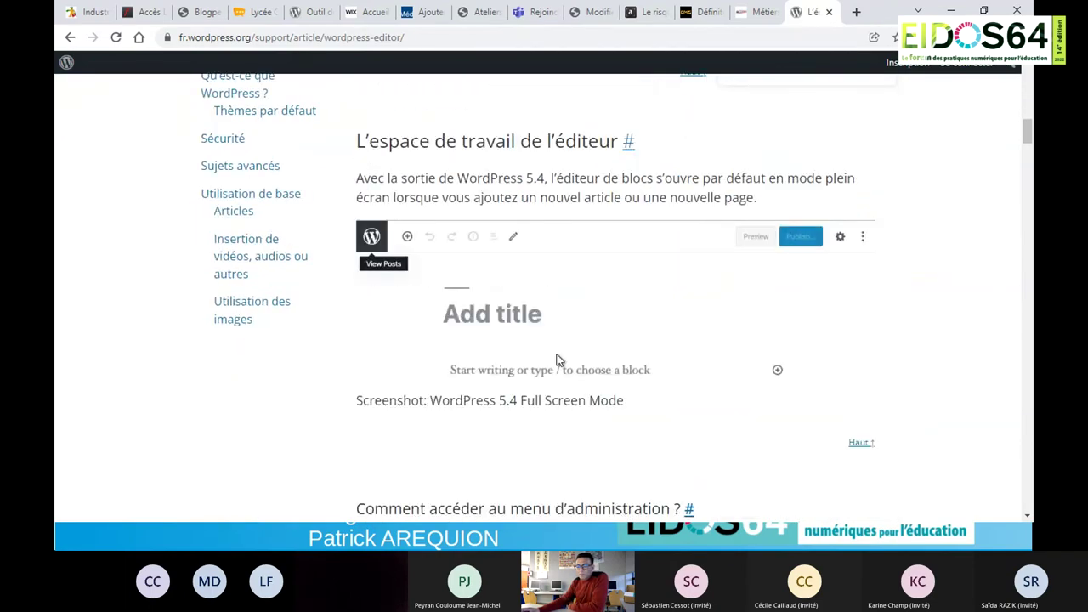
pyautogui.scroll(-3, 559, 361)
pyautogui.scroll(-3, 559, 360)
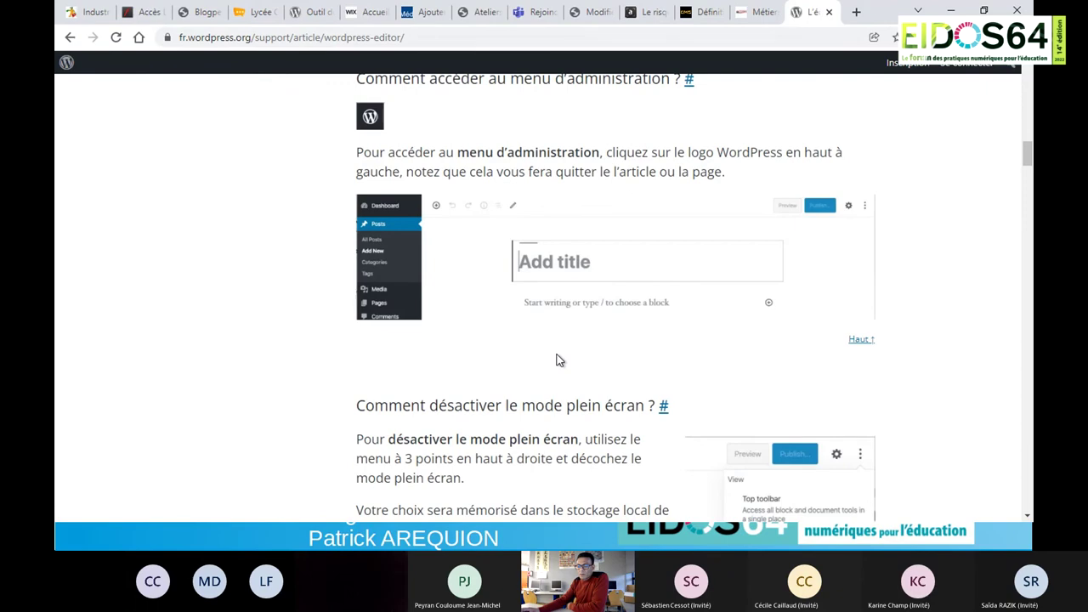
pyautogui.scroll(-3, 560, 361)
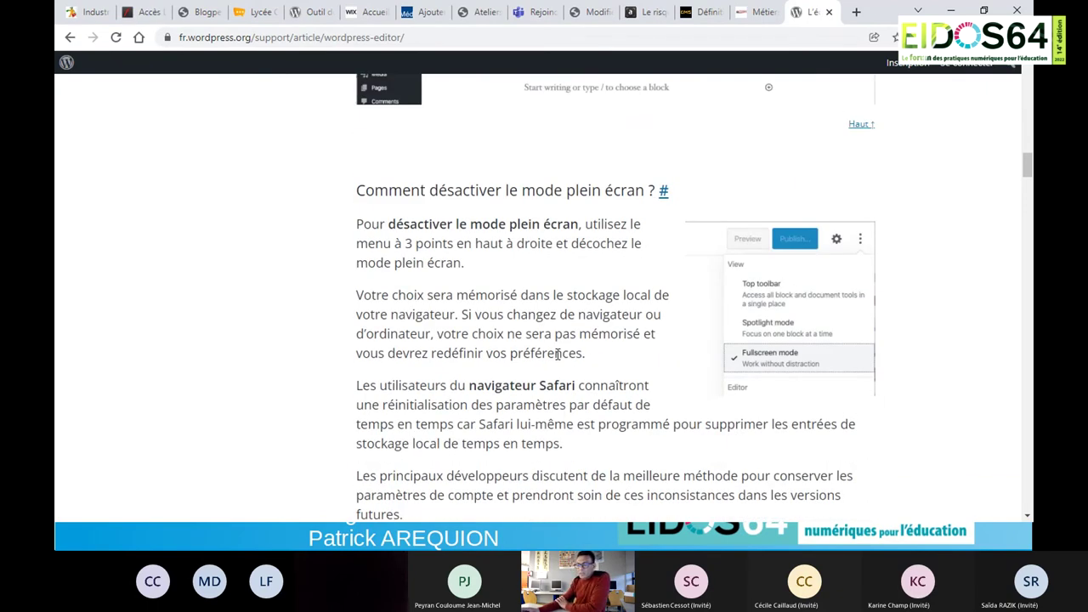
pyautogui.scroll(10, 557, 355)
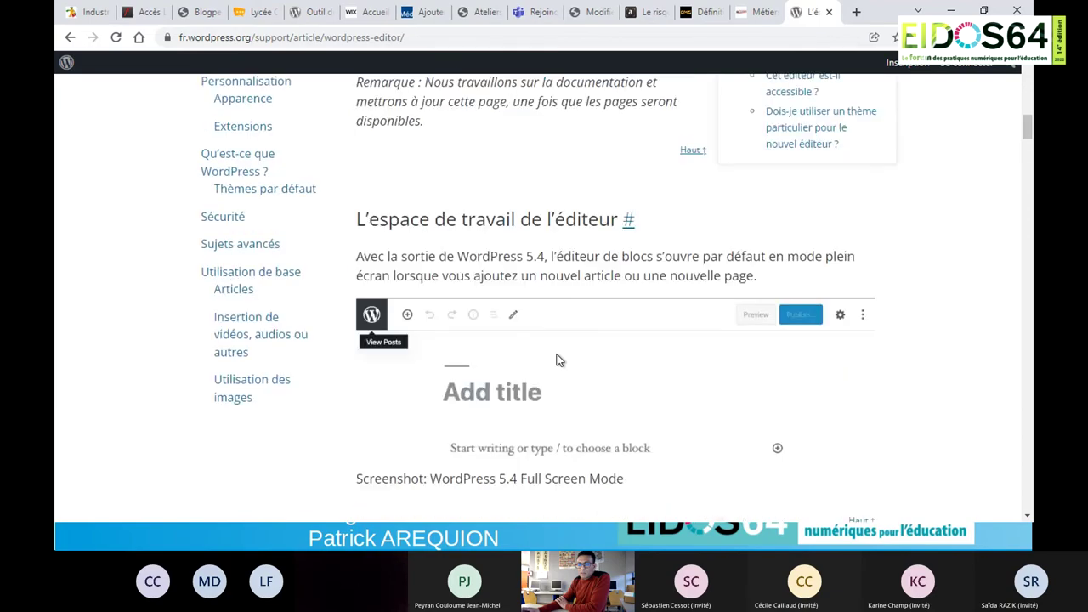
pyautogui.scroll(10, 558, 360)
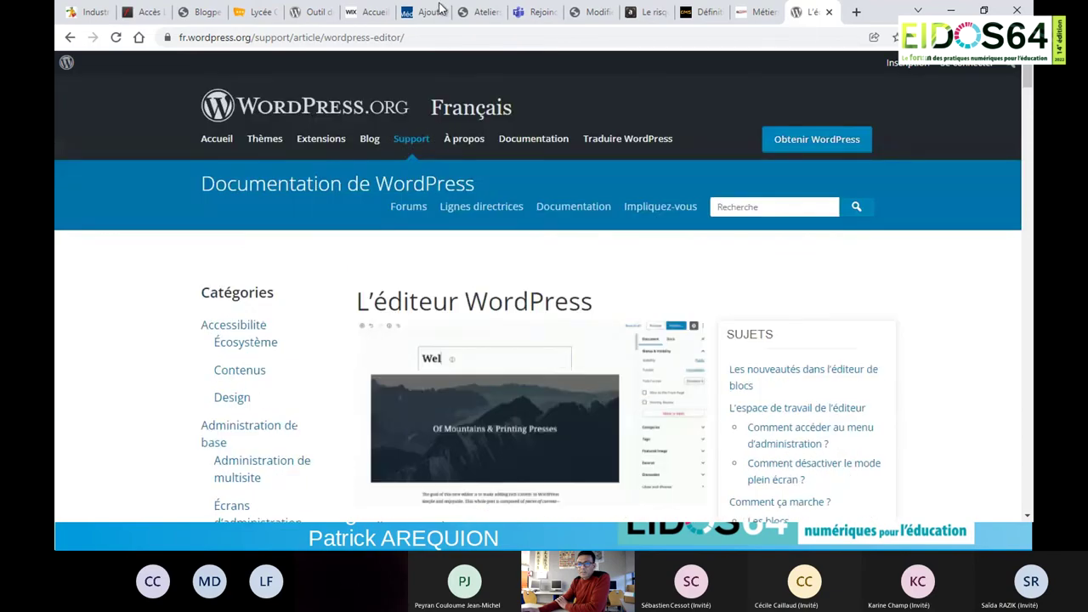
# Glance at the article's other open editor page, then return to the slideshow and advance to slide 25, "Pour quoi l'hébergement Web ?".
pyautogui.click(588, 11)
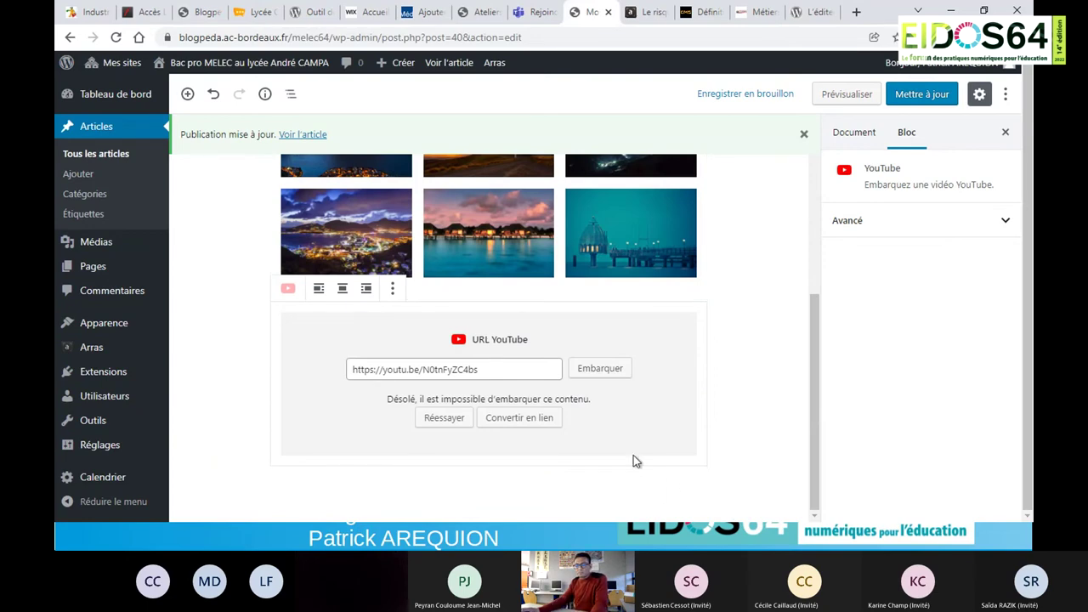
pyautogui.hotkey('alt', 'Tab')
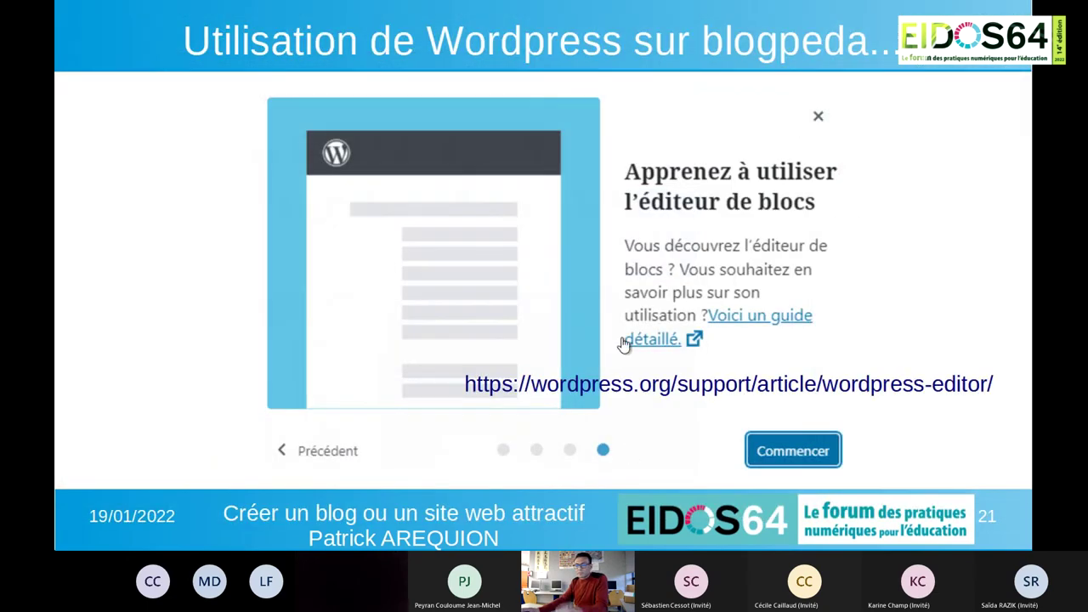
pyautogui.click(866, 300)
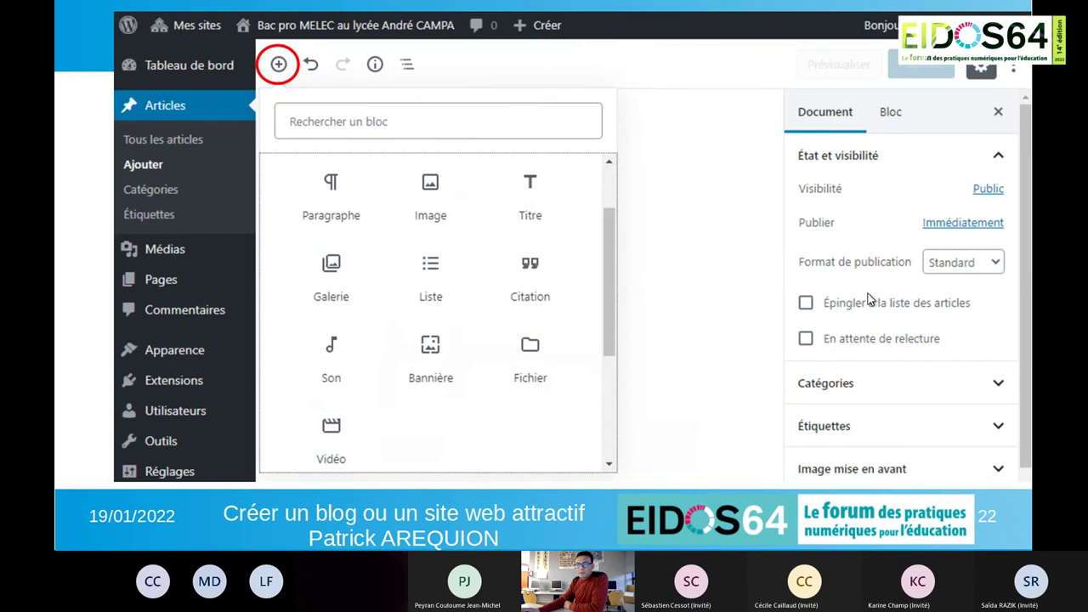
pyautogui.click(560, 305)
pyautogui.click(555, 308)
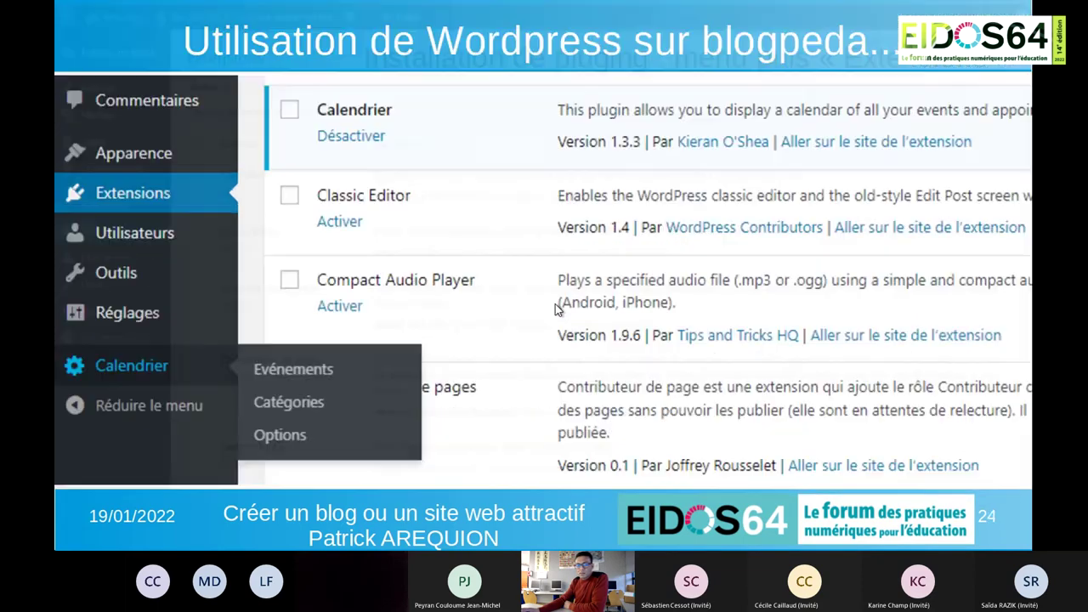
pyautogui.click(556, 308)
pyautogui.click(555, 308)
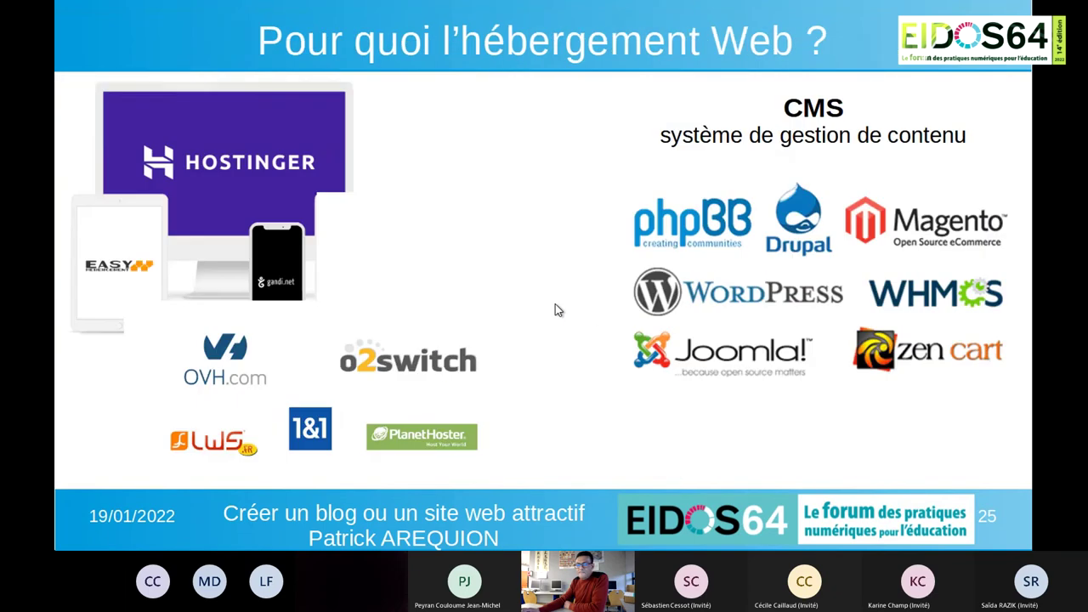